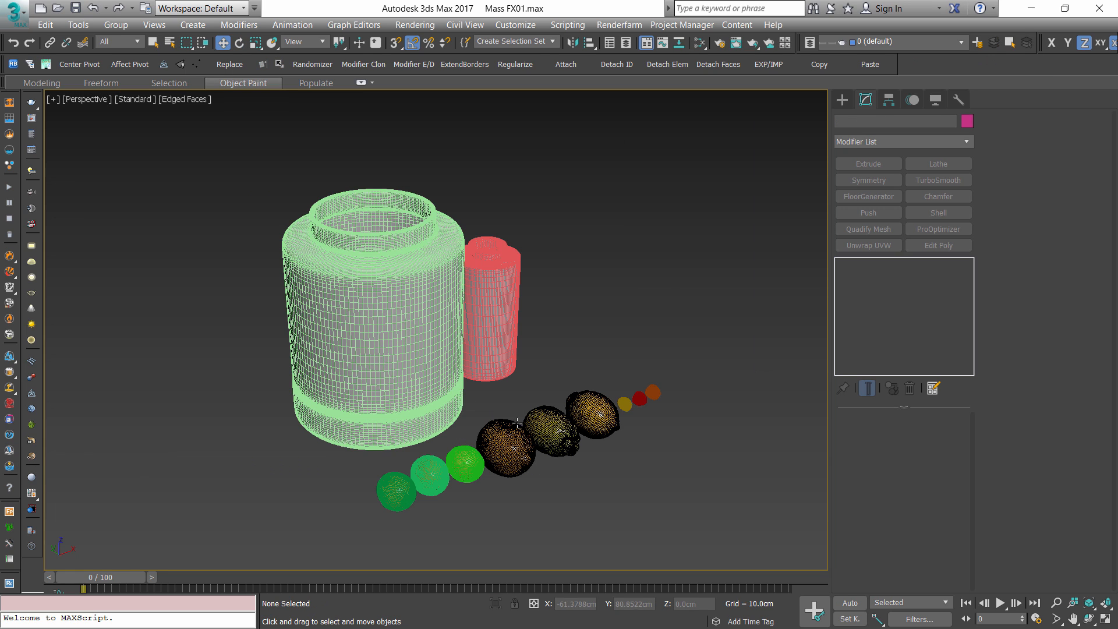
- Turn off edged-face display in the viewport and show the MassFX Toolbar
{"action": "key", "text": "F4"}
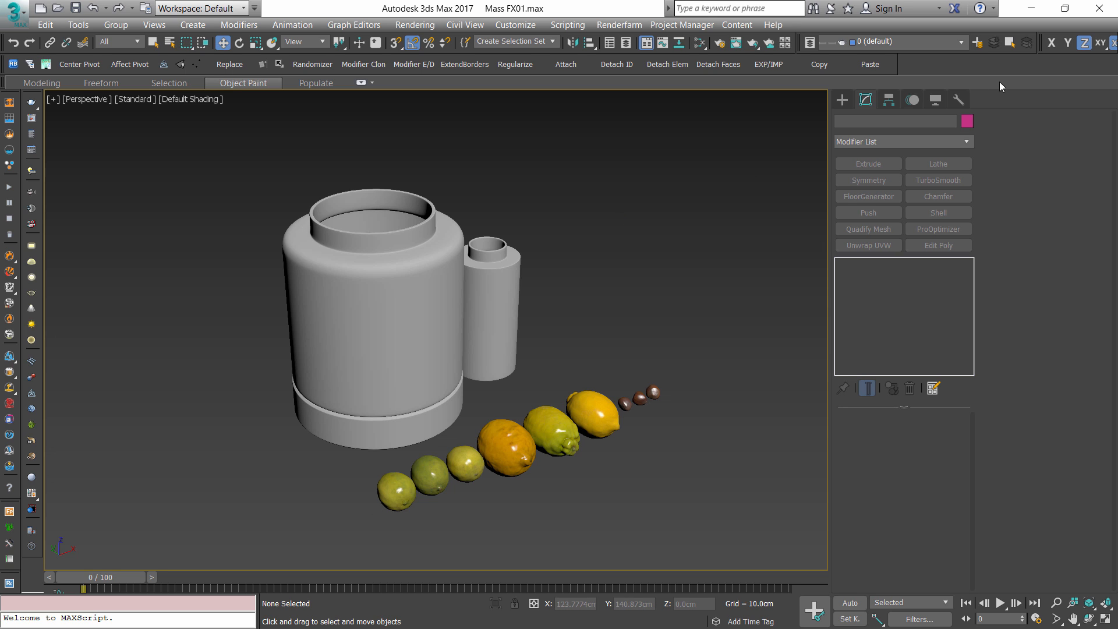
{"action": "right_click", "coordinate": [951, 61]}
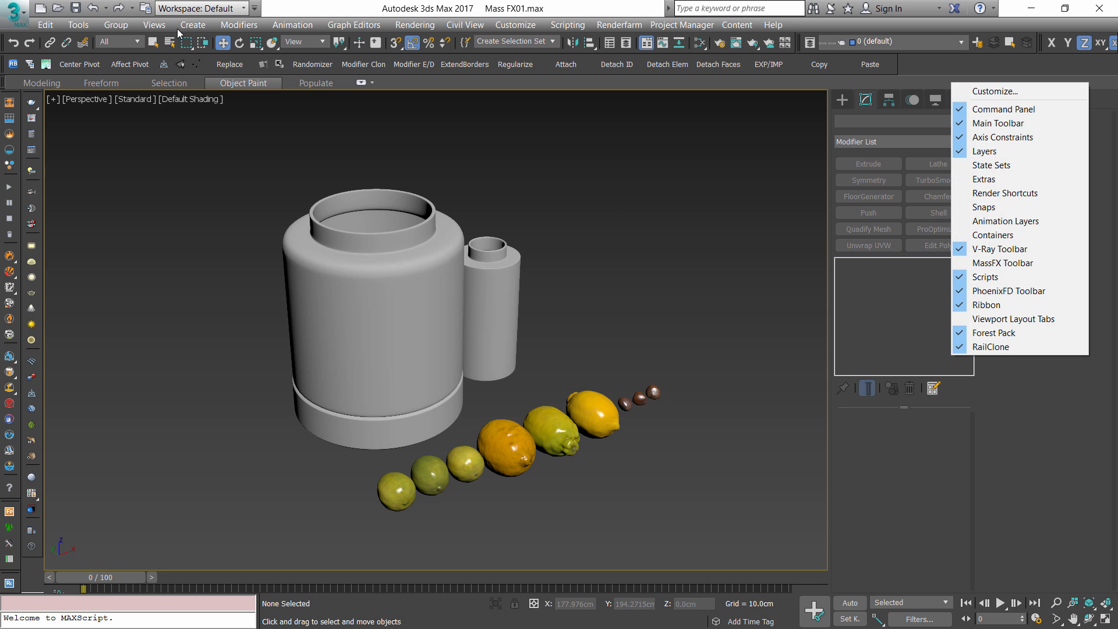
{"action": "left_click", "coordinate": [998, 265]}
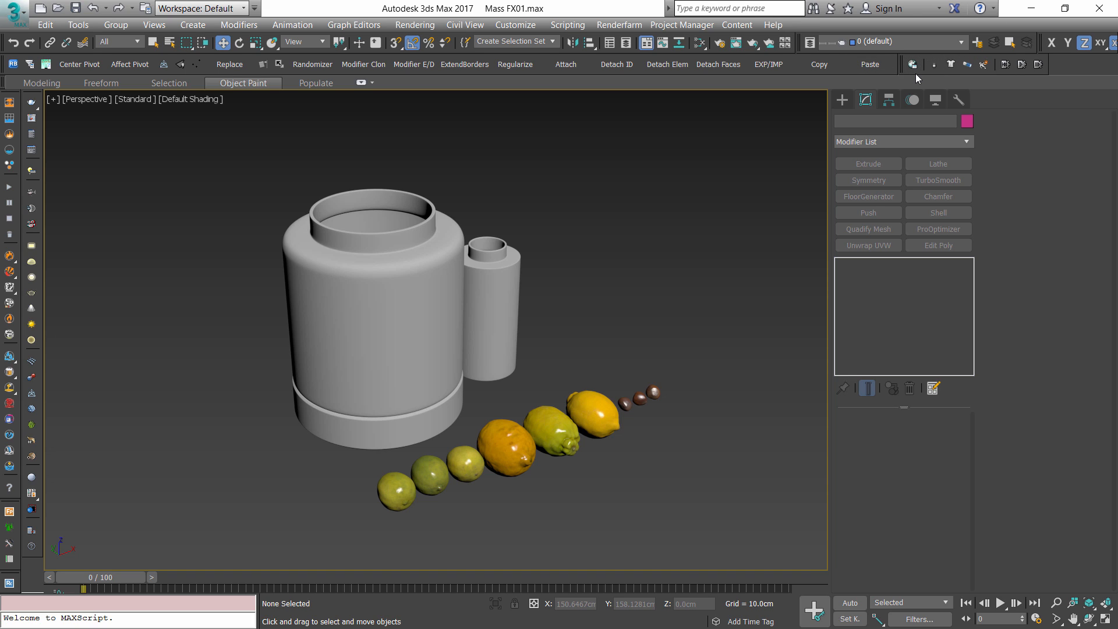
- Clone the large jar in place and isolate the clone
{"action": "left_click", "coordinate": [402, 280]}
{"action": "middle_click_drag", "start_coordinate": [516, 253], "coordinate": [524, 343], "text": "alt"}
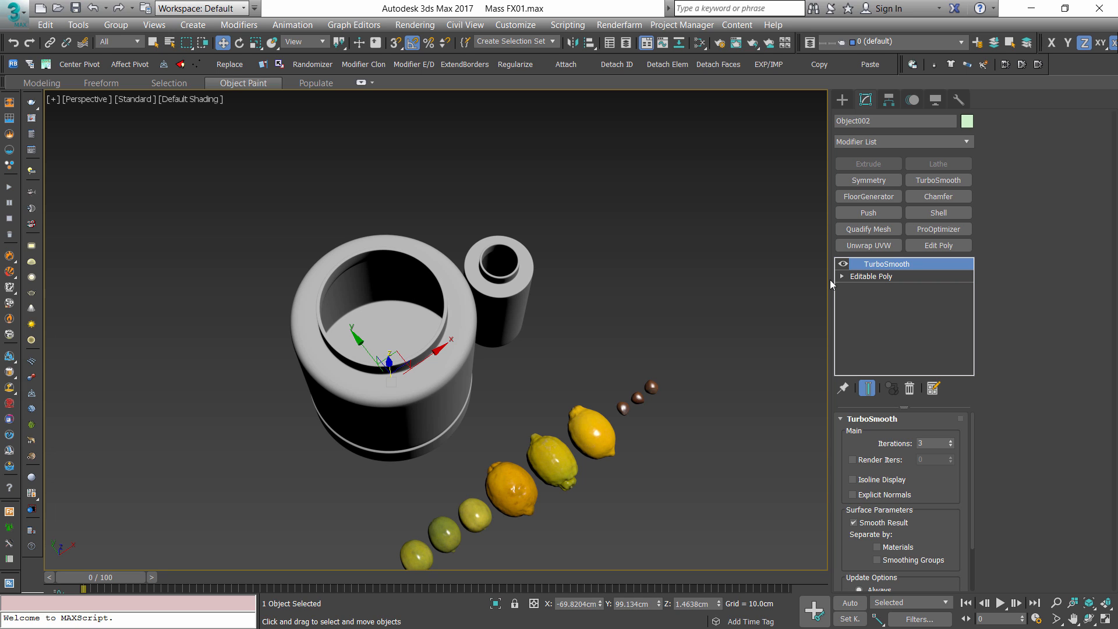
{"action": "key", "text": "ctrl+v"}
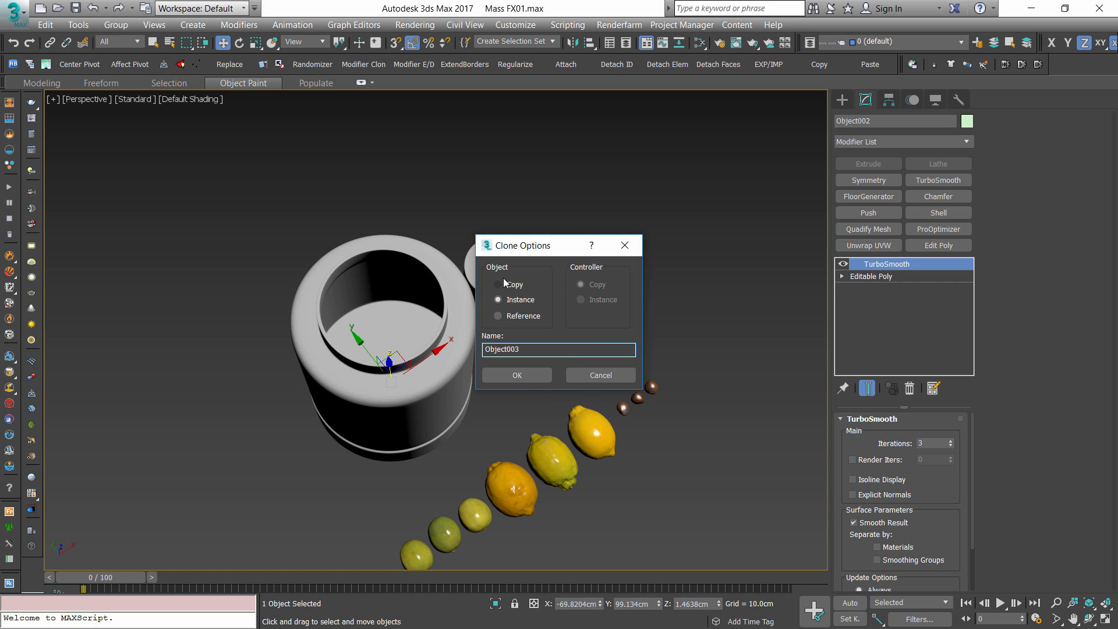
{"action": "left_click", "coordinate": [533, 379]}
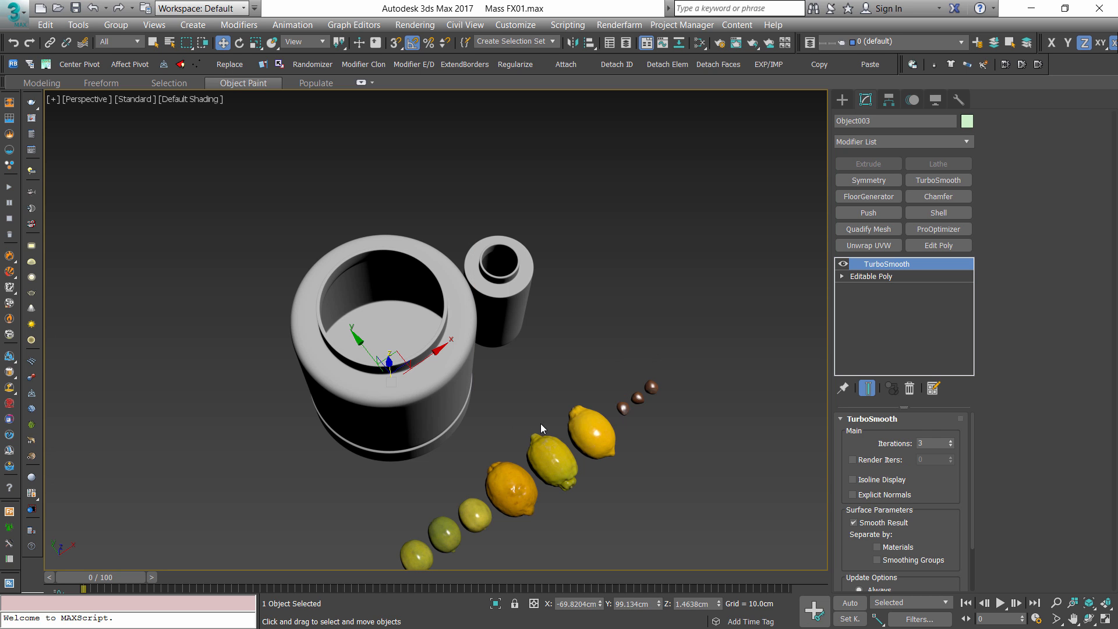
{"action": "key", "text": "alt+q"}
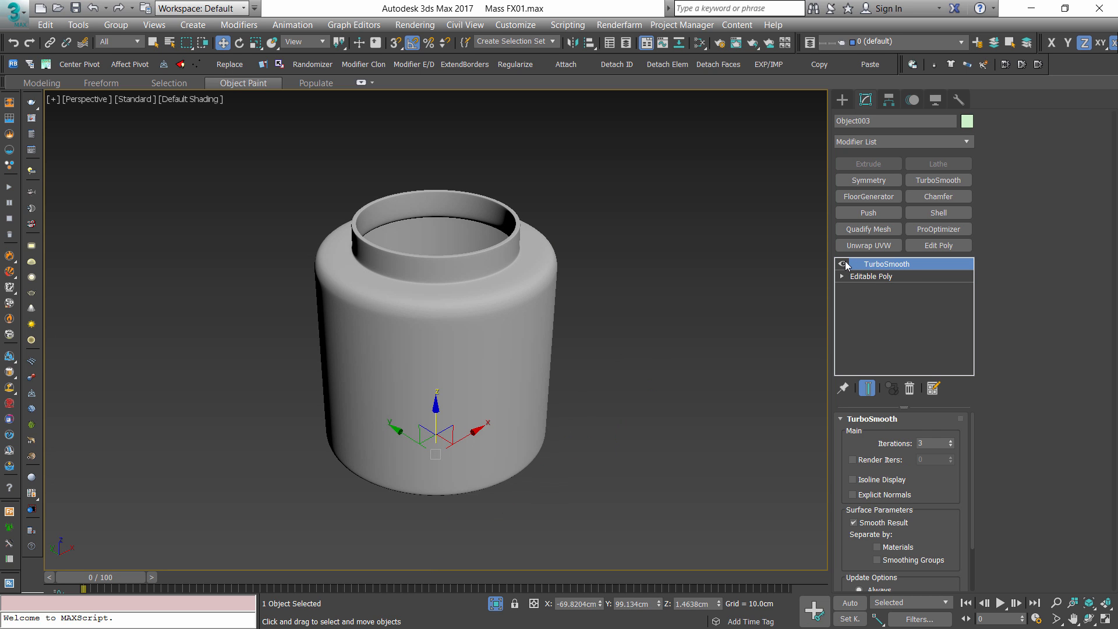
- Show edged faces and set the cloned jar's TurboSmooth iterations to 1
{"action": "left_click", "coordinate": [844, 264]}
{"action": "left_click", "coordinate": [844, 264]}
{"action": "key", "text": "F4"}
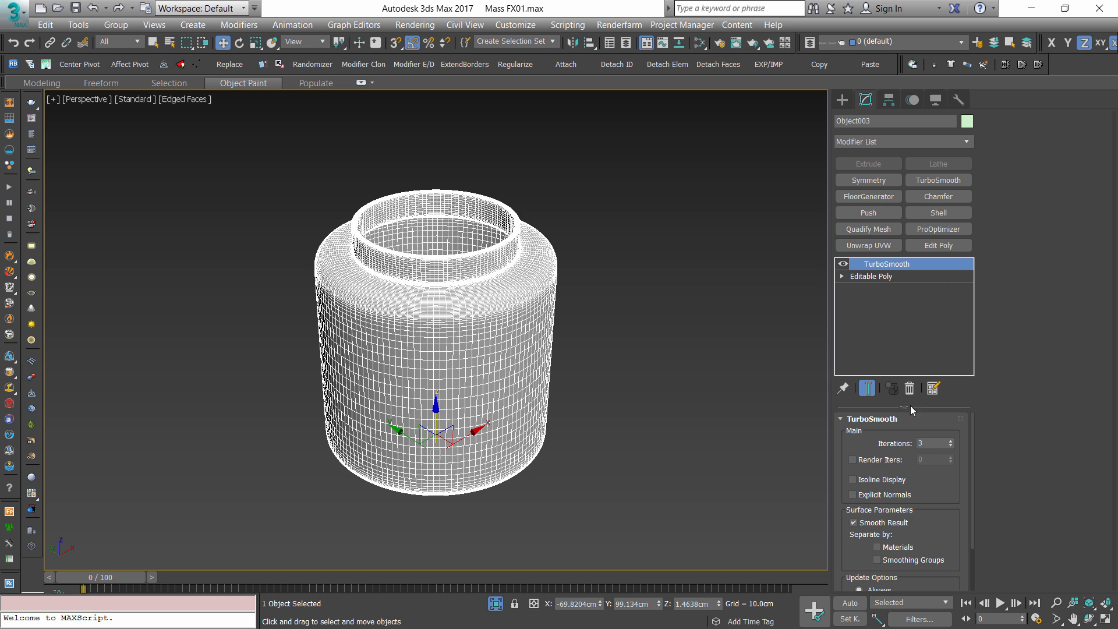
{"action": "left_click", "coordinate": [951, 446]}
{"action": "left_click", "coordinate": [951, 446]}
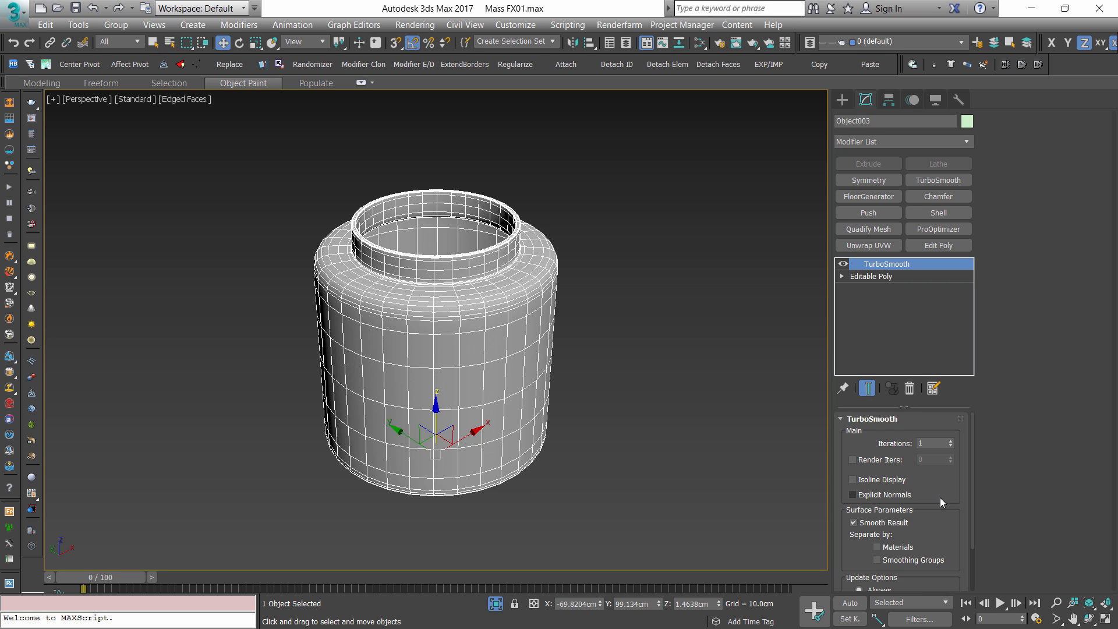
- Collapse the cloned jar's modifier stack and convert the resulting mesh to Editable Poly
{"action": "right_click", "coordinate": [870, 264]}
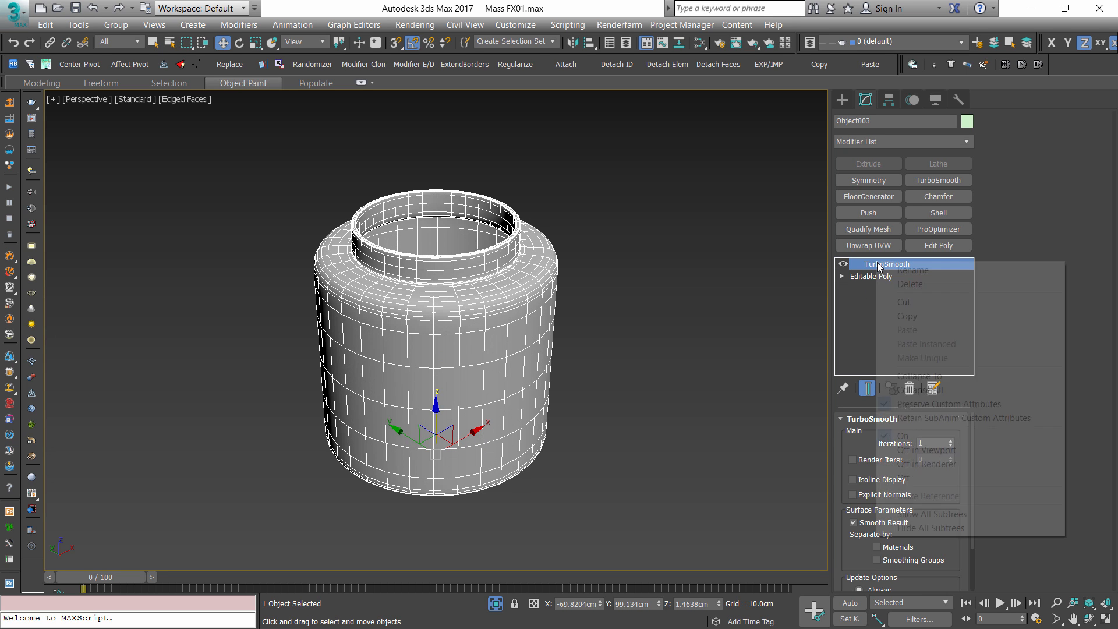
{"action": "left_click", "coordinate": [963, 381]}
{"action": "left_click", "coordinate": [913, 440]}
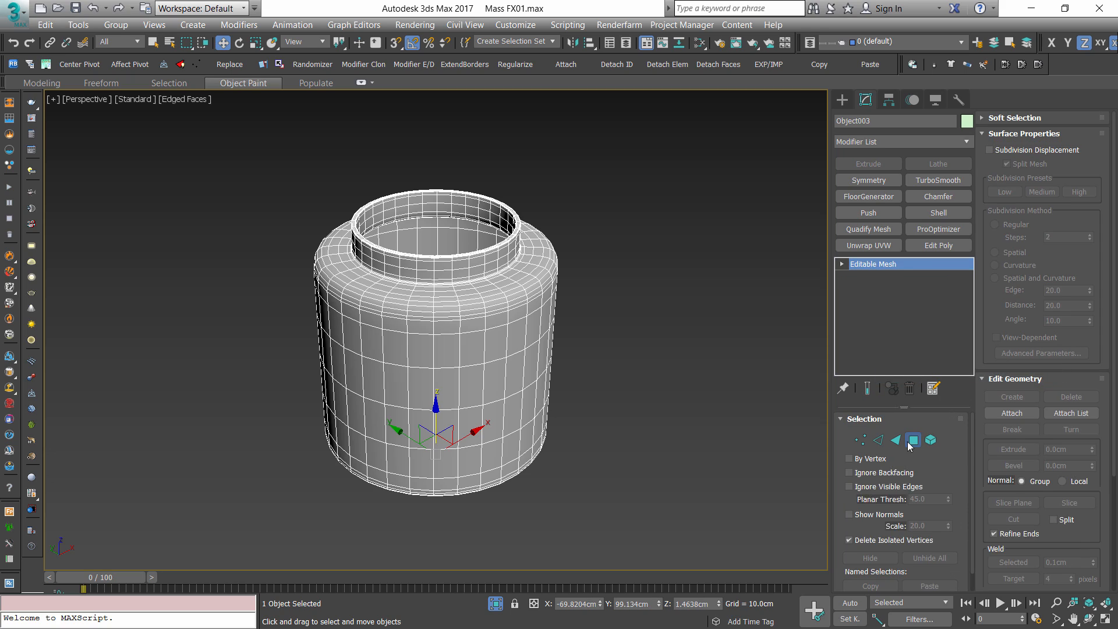
{"action": "scroll", "coordinate": [507, 256], "scroll_direction": "up", "scroll_amount": 6}
{"action": "scroll", "coordinate": [443, 203], "scroll_direction": "down", "scroll_amount": 3}
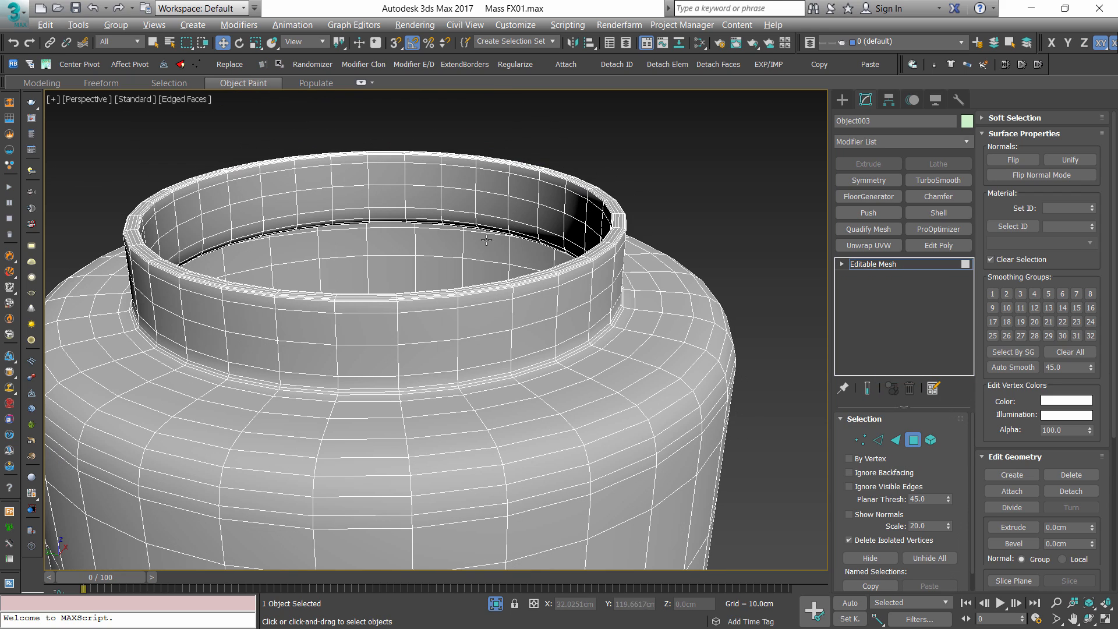
{"action": "left_click", "coordinate": [386, 248]}
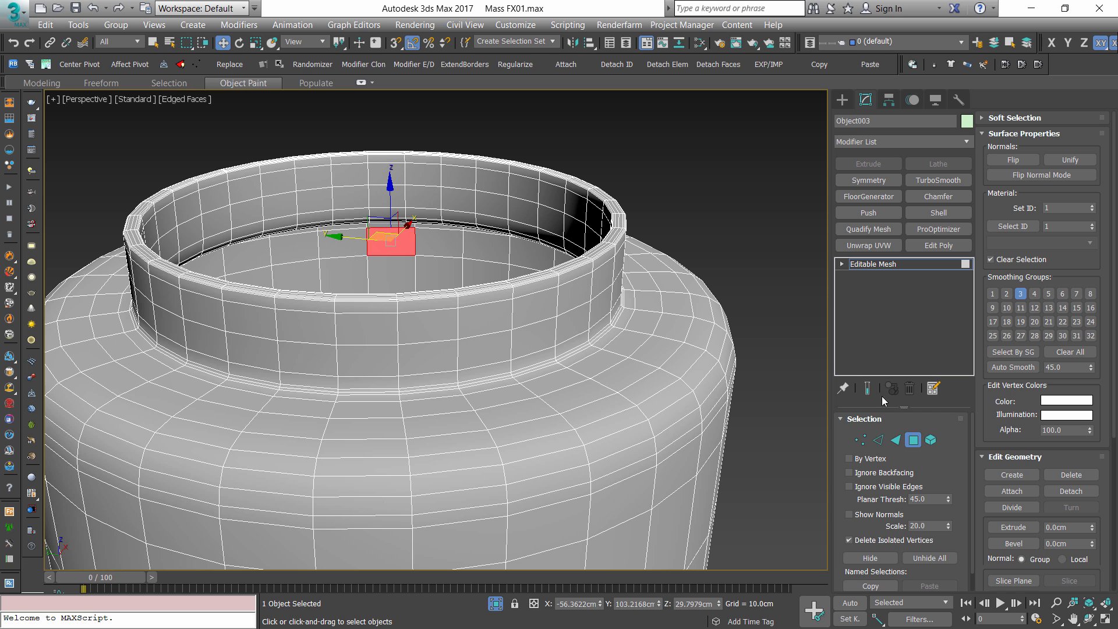
{"action": "left_click", "coordinate": [888, 264]}
{"action": "right_click", "coordinate": [897, 265]}
{"action": "left_click", "coordinate": [959, 361]}
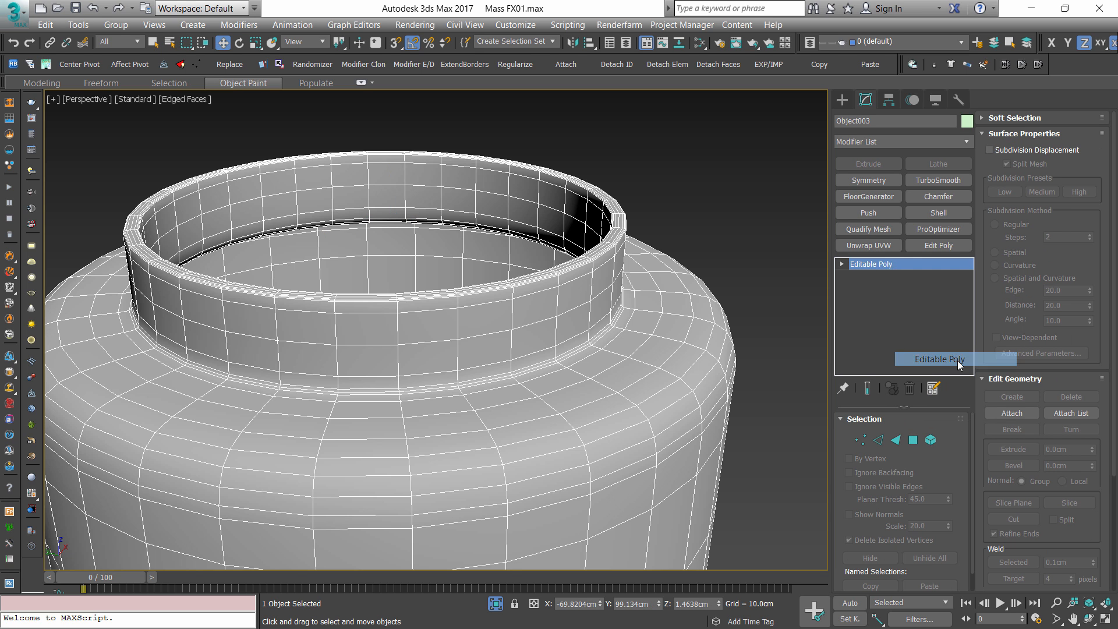
- Delete the ring of inner-wall polygons just below the cloned jar's neck
{"action": "key", "text": "4"}
{"action": "left_click", "coordinate": [395, 242], "text": "shift"}
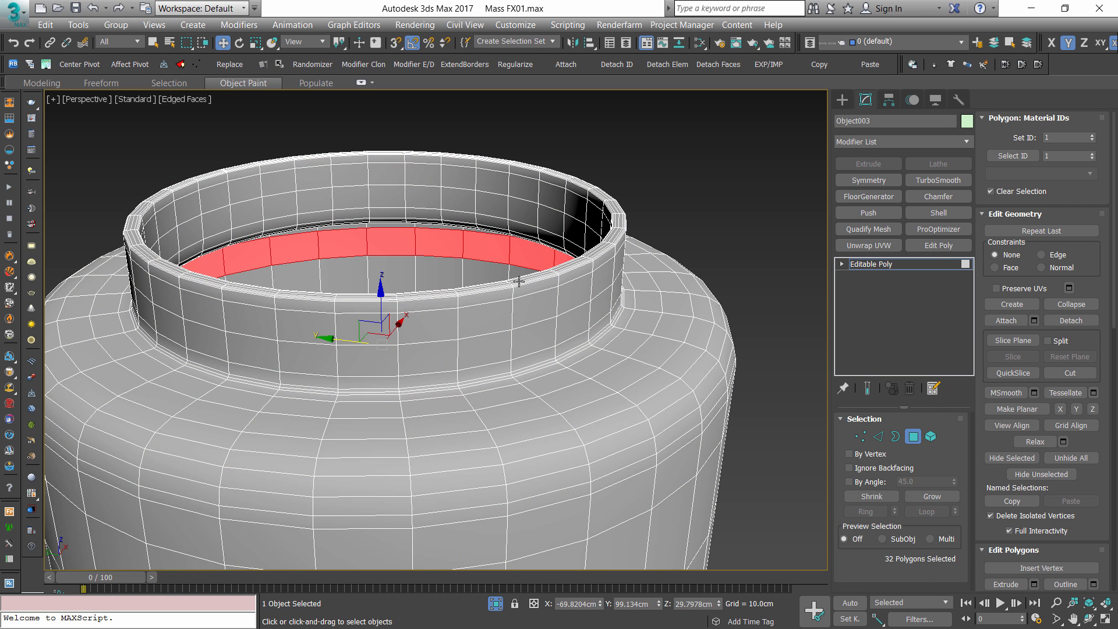
{"action": "key", "text": "Delete"}
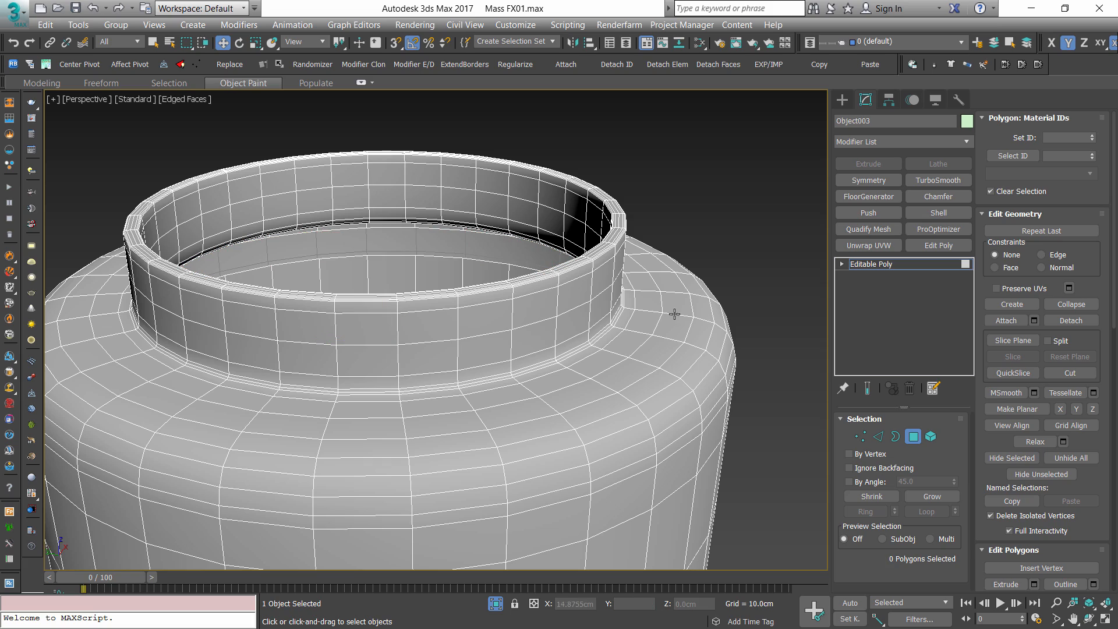
- Delete the jar's outer shell element, keeping only the open inner wall and floor
{"action": "left_click", "coordinate": [930, 436]}
{"action": "left_click", "coordinate": [550, 225]}
{"action": "key", "text": "Delete"}
{"action": "scroll", "coordinate": [579, 309], "scroll_direction": "down", "scroll_amount": 5}
{"action": "scroll", "coordinate": [574, 355], "scroll_direction": "up", "scroll_amount": 3}
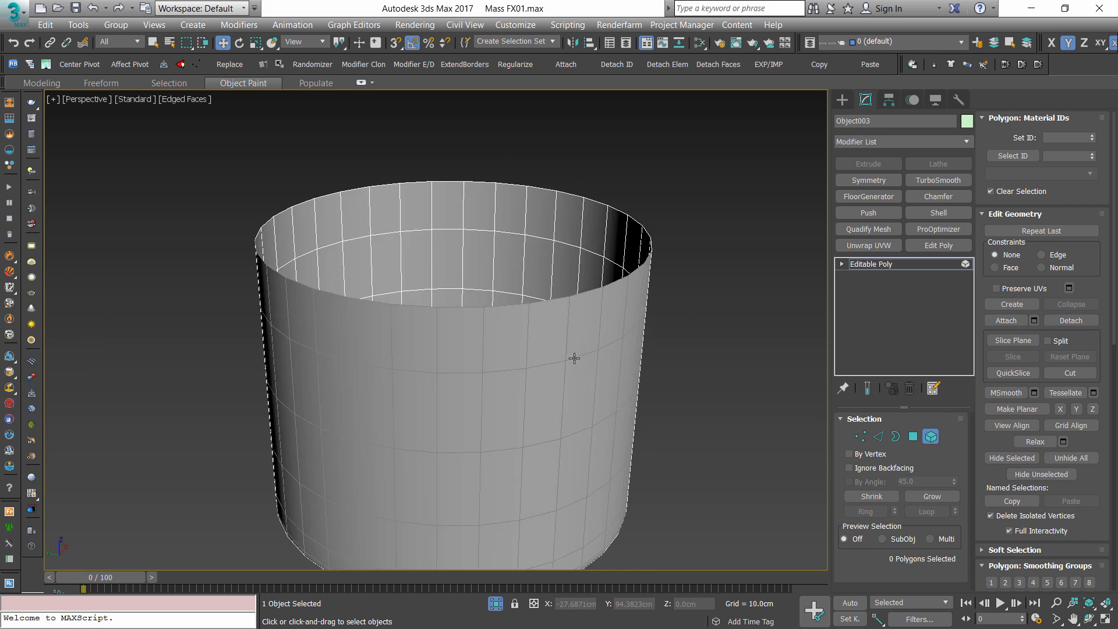
{"action": "mouse_move", "coordinate": [574, 357]}
{"action": "middle_mouse_down", "text": "alt"}
{"action": "mouse_move", "coordinate": [565, 421]}
{"action": "mouse_move", "coordinate": [577, 386]}
{"action": "mouse_move", "coordinate": [566, 342]}
{"action": "middle_mouse_up", "text": "alt"}
{"action": "left_click", "coordinate": [930, 437]}
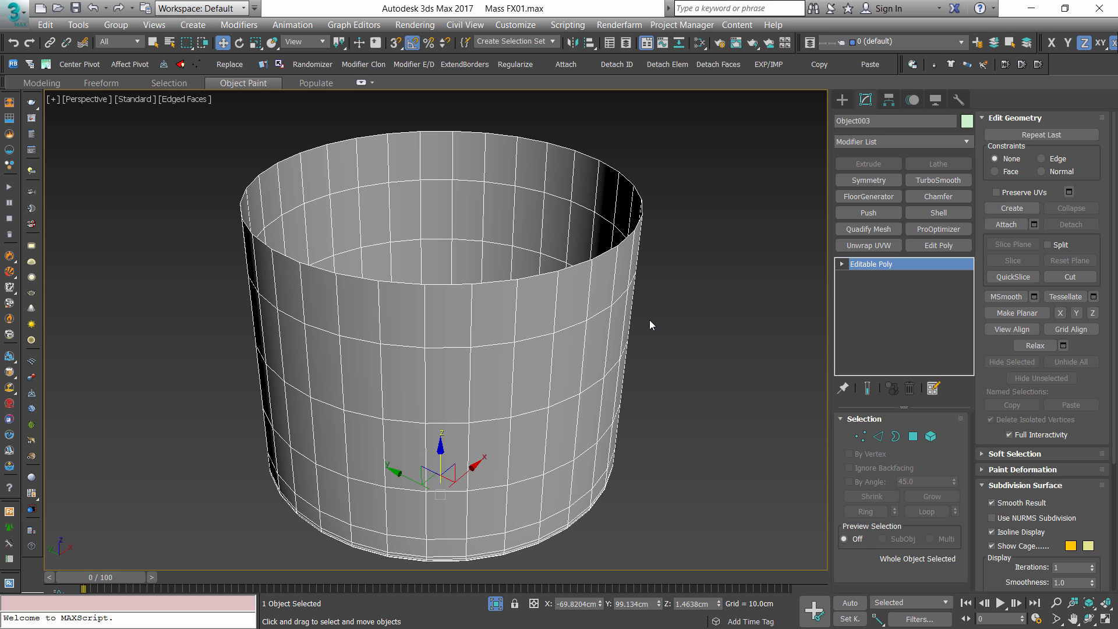
- Add a Push modifier to the inner container with a push value of 0.1 cm
{"action": "middle_click_drag", "start_coordinate": [568, 333], "coordinate": [575, 393], "text": "alt"}
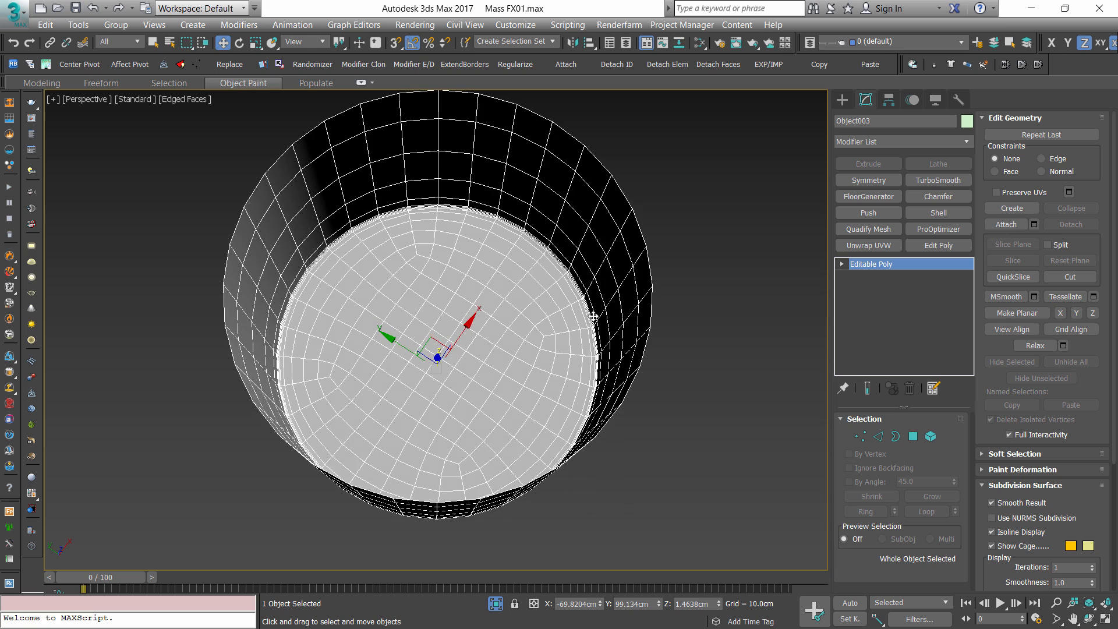
{"action": "middle_click_drag", "start_coordinate": [593, 317], "coordinate": [559, 324]}
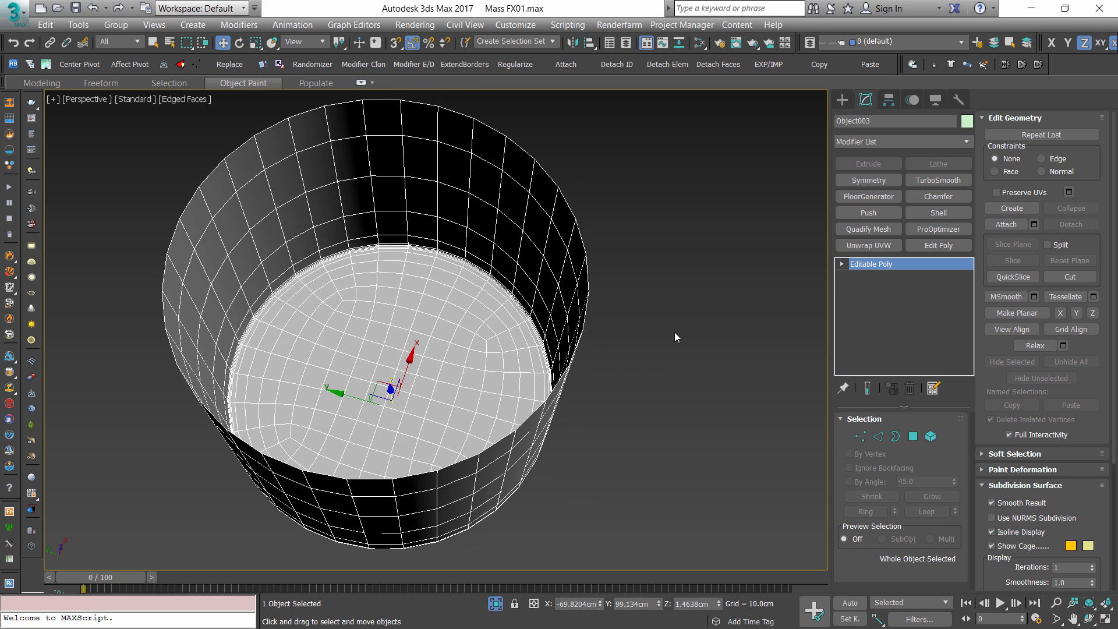
{"action": "left_click", "coordinate": [942, 141]}
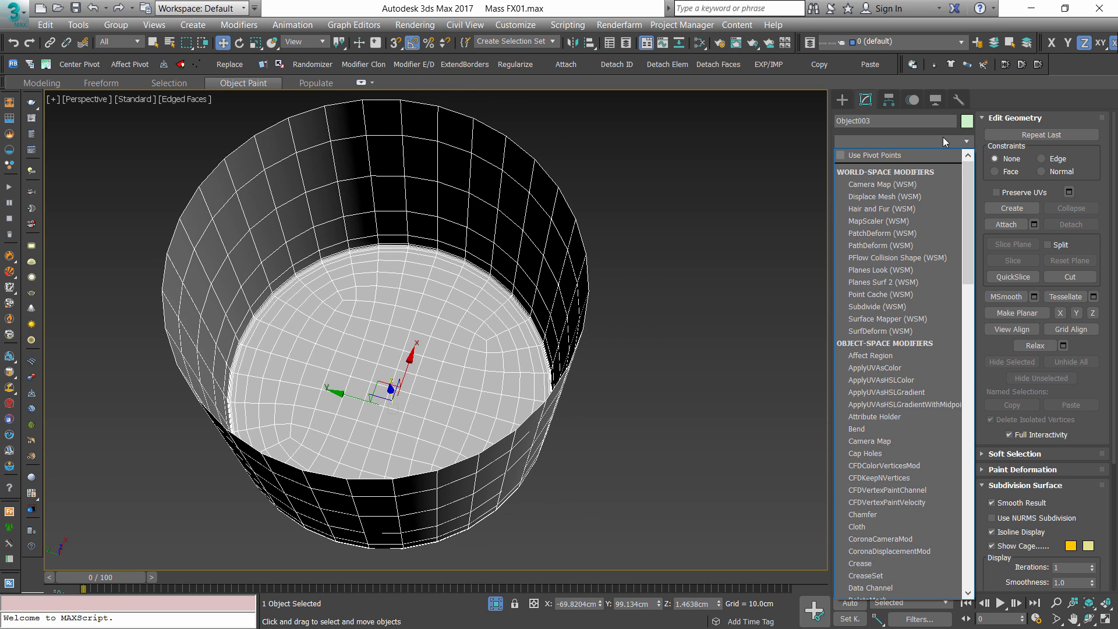
{"action": "key", "text": "p"}
{"action": "key", "text": "s"}
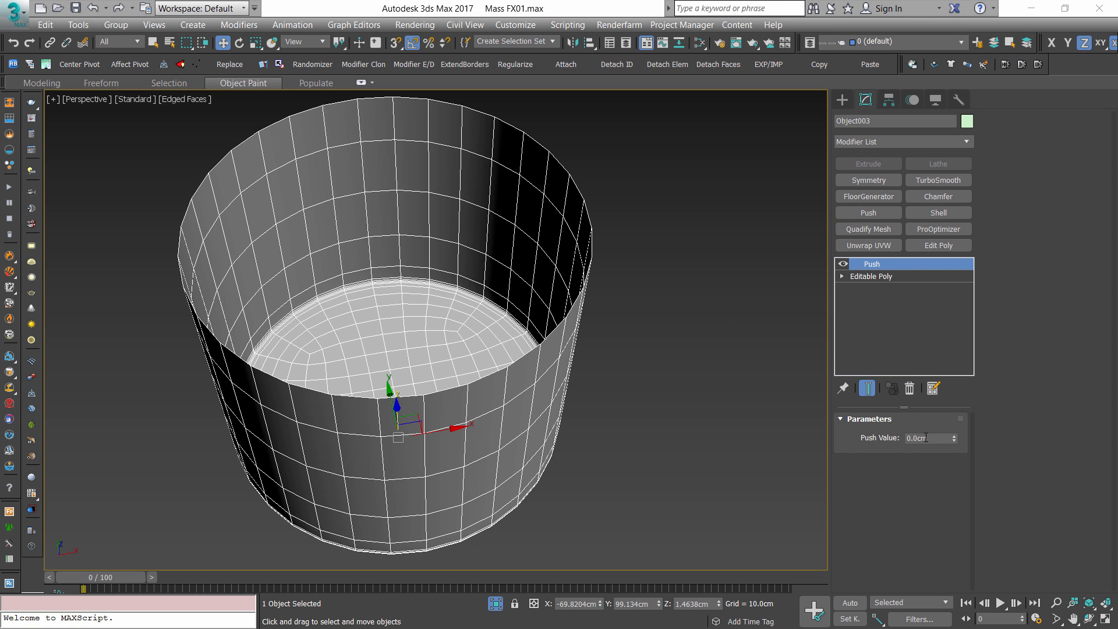
{"action": "left_click", "coordinate": [926, 438]}
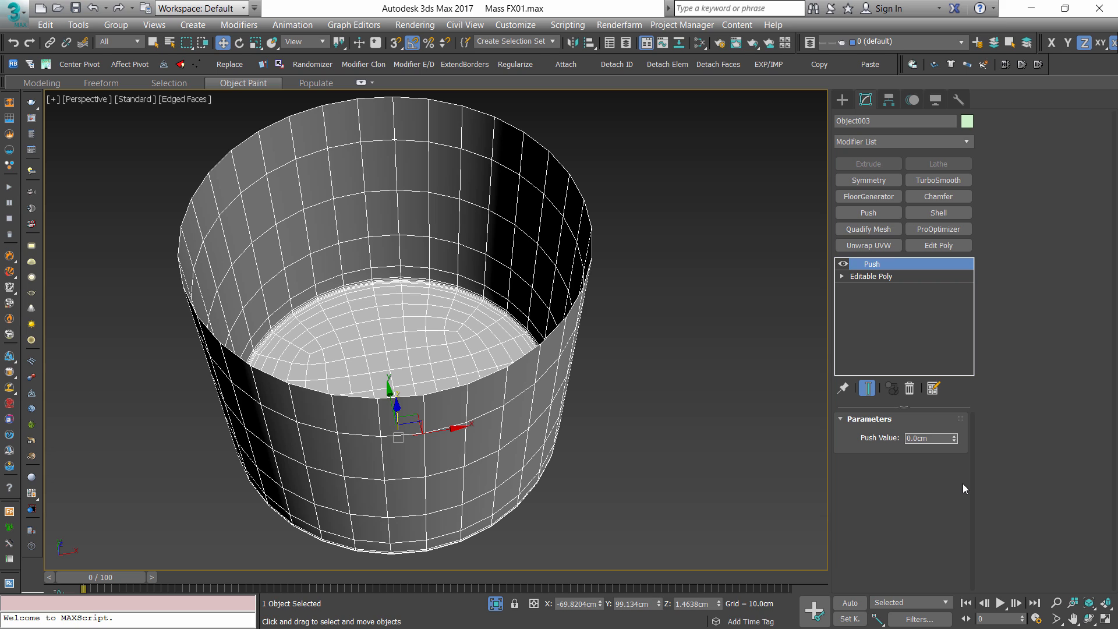
{"action": "key", "text": "BackSpace"}
{"action": "type", "text": "1"}
{"action": "key", "text": "Return"}
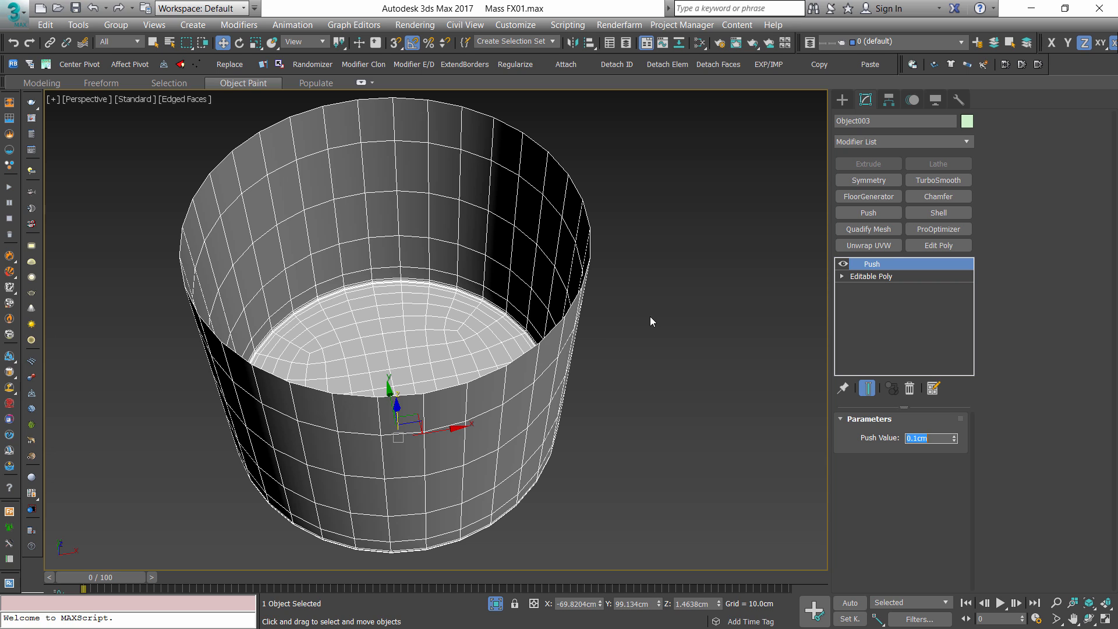
- Collapse the Push modifier into the container's Editable Poly
{"action": "left_click", "coordinate": [919, 446]}
{"action": "right_click", "coordinate": [874, 264]}
{"action": "left_click", "coordinate": [920, 376]}
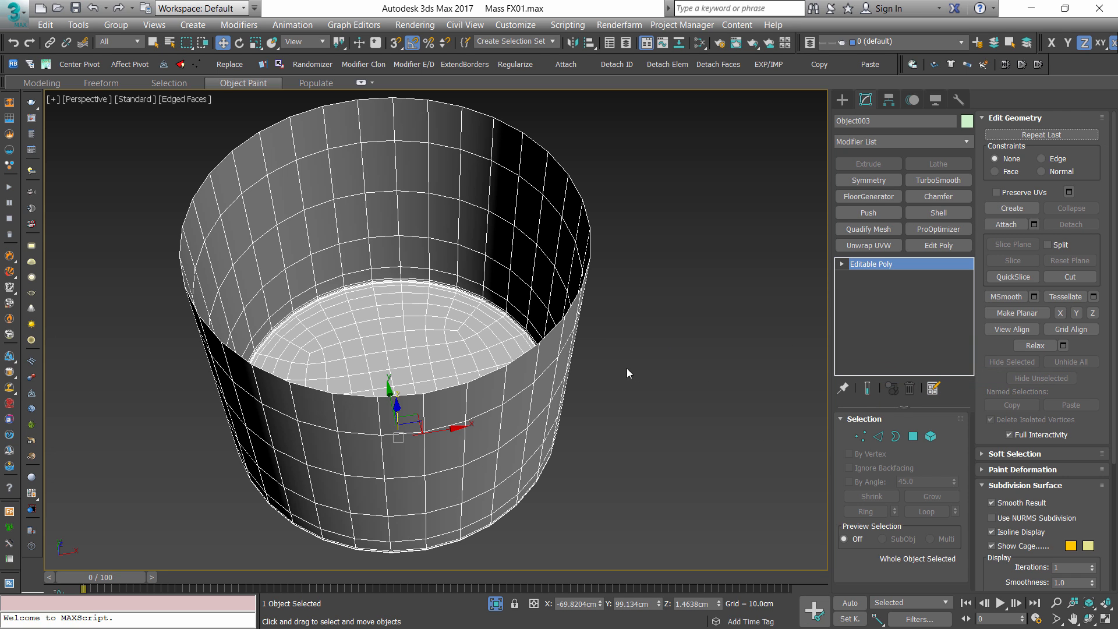
- Switch to the Top view, leave isolation, then select and isolate the inner container with the six large fruits
{"action": "middle_click_drag", "start_coordinate": [562, 327], "coordinate": [517, 372], "text": "alt"}
{"action": "middle_click_drag", "start_coordinate": [517, 371], "coordinate": [546, 366], "text": "alt"}
{"action": "middle_click_drag", "start_coordinate": [546, 366], "coordinate": [556, 396], "text": "alt"}
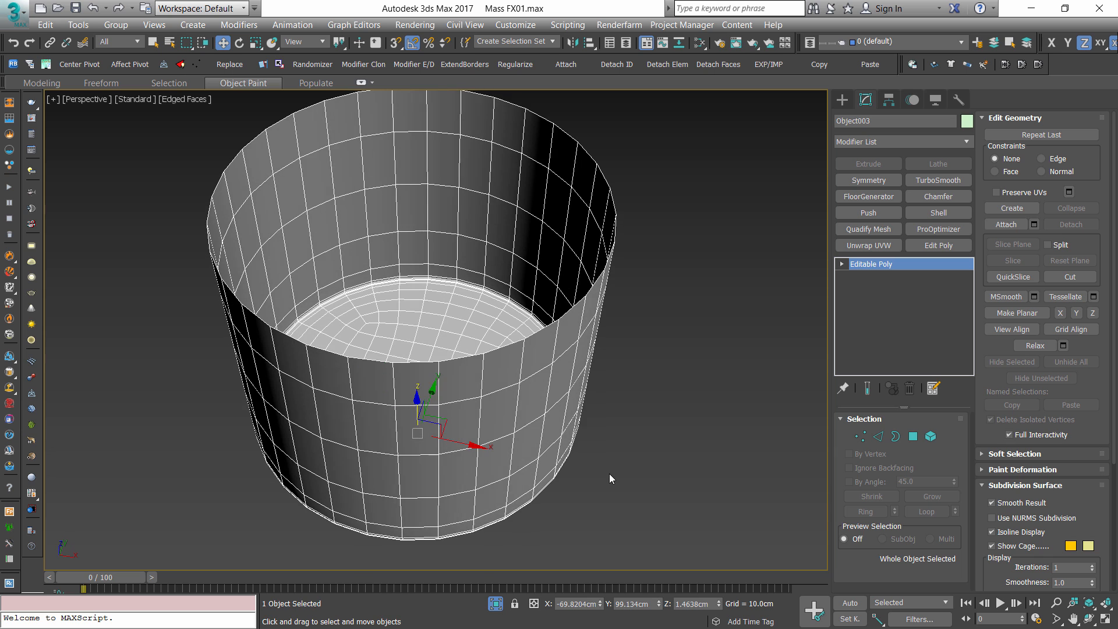
{"action": "scroll", "coordinate": [610, 474], "scroll_direction": "down", "scroll_amount": 3}
{"action": "key", "text": "t"}
{"action": "key", "text": "z"}
{"action": "left_click", "coordinate": [496, 605]}
{"action": "scroll", "coordinate": [515, 361], "scroll_direction": "down", "scroll_amount": 8}
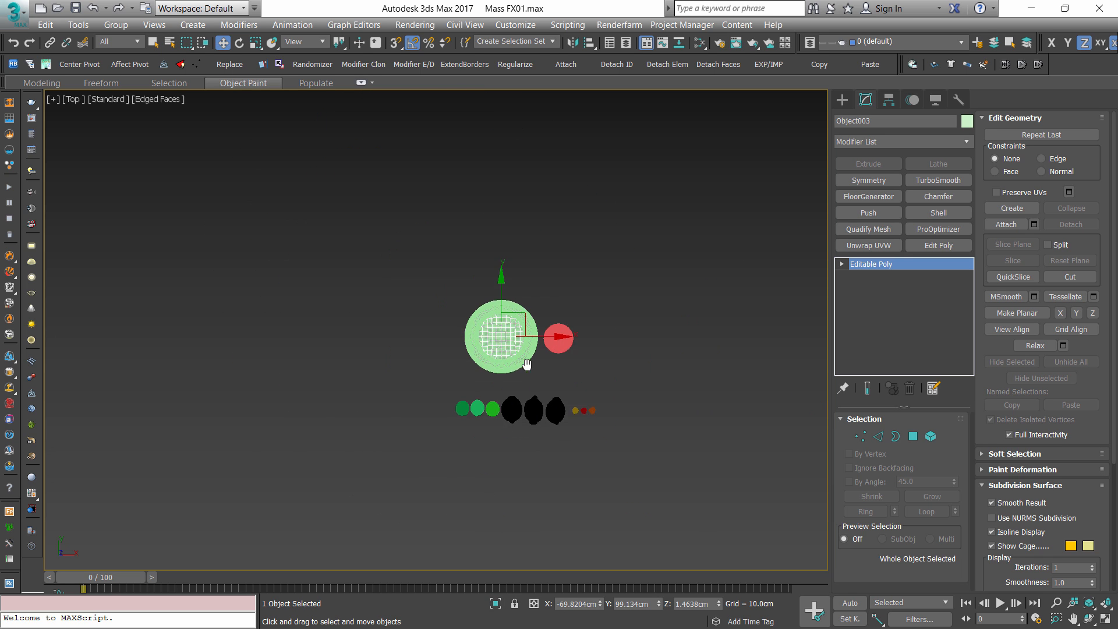
{"action": "scroll", "coordinate": [499, 383], "scroll_direction": "up", "scroll_amount": 3}
{"action": "left_click_drag", "start_coordinate": [623, 477], "coordinate": [624, 477]}
{"action": "key", "text": "alt+q"}
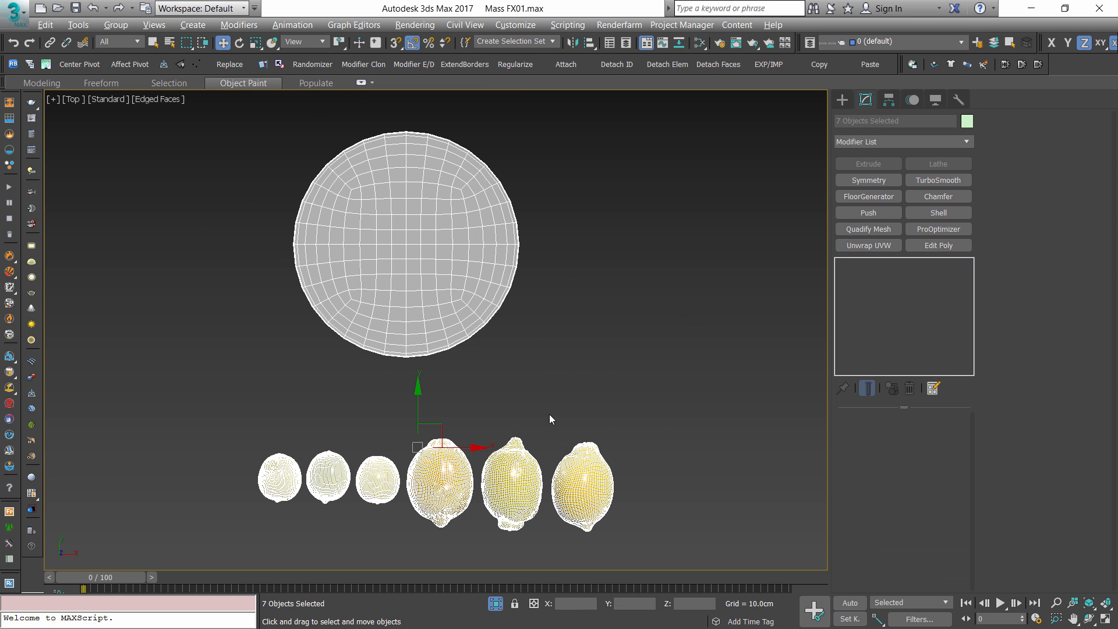
- Move the six fruits along Y to the opposite side of the container, view them at an angle and clear the selection
{"action": "scroll", "coordinate": [592, 509], "scroll_direction": "down", "scroll_amount": 4}
{"action": "left_click_drag", "start_coordinate": [519, 470], "coordinate": [490, 227]}
{"action": "scroll", "coordinate": [492, 306], "scroll_direction": "up", "scroll_amount": 2}
{"action": "middle_click_drag", "start_coordinate": [537, 330], "coordinate": [480, 410], "text": "alt"}
{"action": "left_click", "coordinate": [480, 410]}
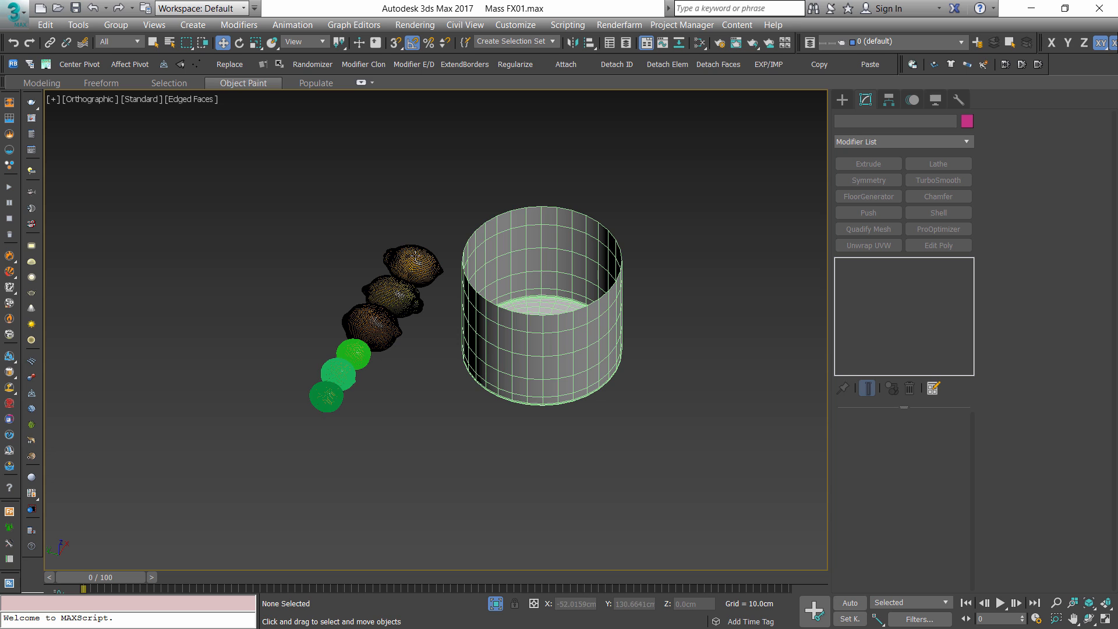
- Open MassFX Tools and review the global gravity acceleration in the scene settings
{"action": "left_click", "coordinate": [913, 64]}
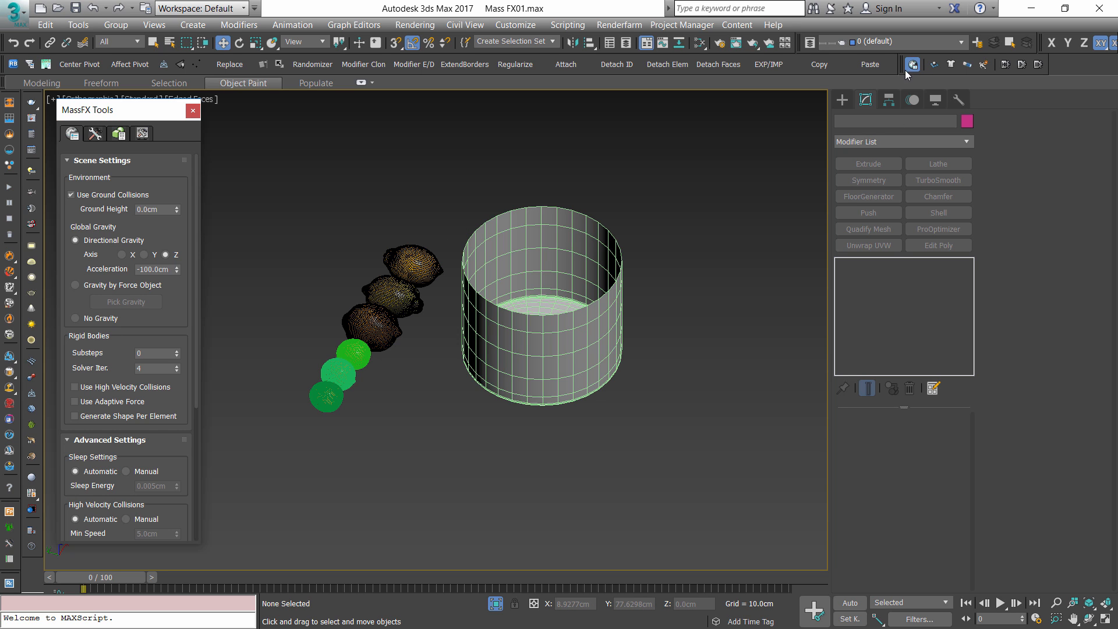
{"action": "left_click_drag", "start_coordinate": [123, 116], "coordinate": [121, 112]}
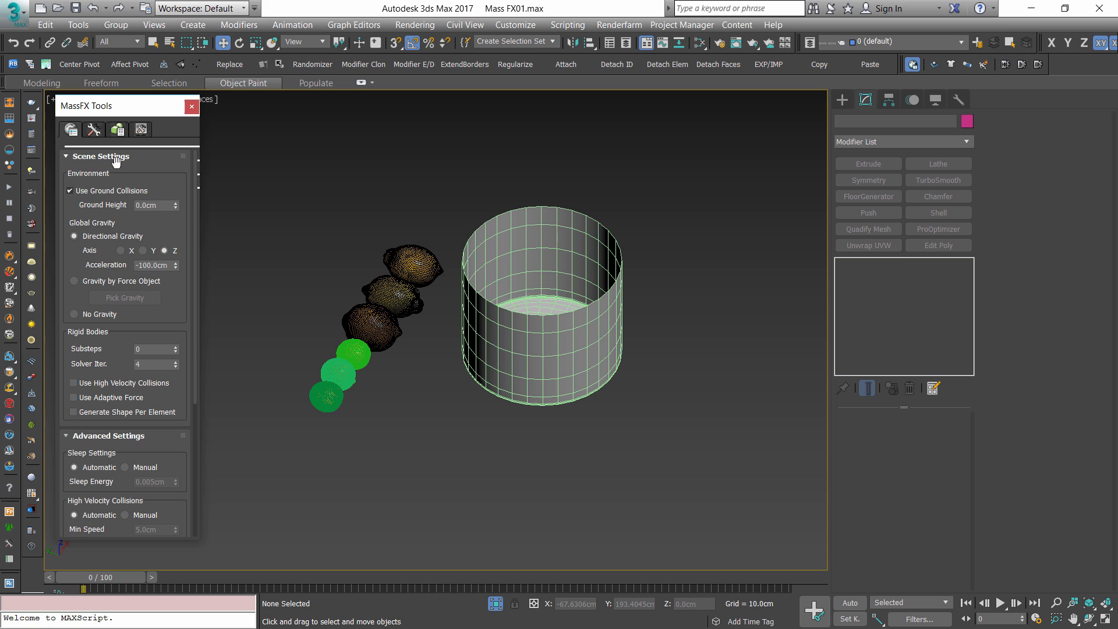
{"action": "double_click", "coordinate": [169, 267]}
{"action": "left_click_drag", "start_coordinate": [169, 265], "coordinate": [144, 263]}
- Set the MassFX rigid bodies' solver iterations to 16 and enable Use High Velocity Collisions
{"action": "left_click_drag", "start_coordinate": [179, 305], "coordinate": [177, 254]}
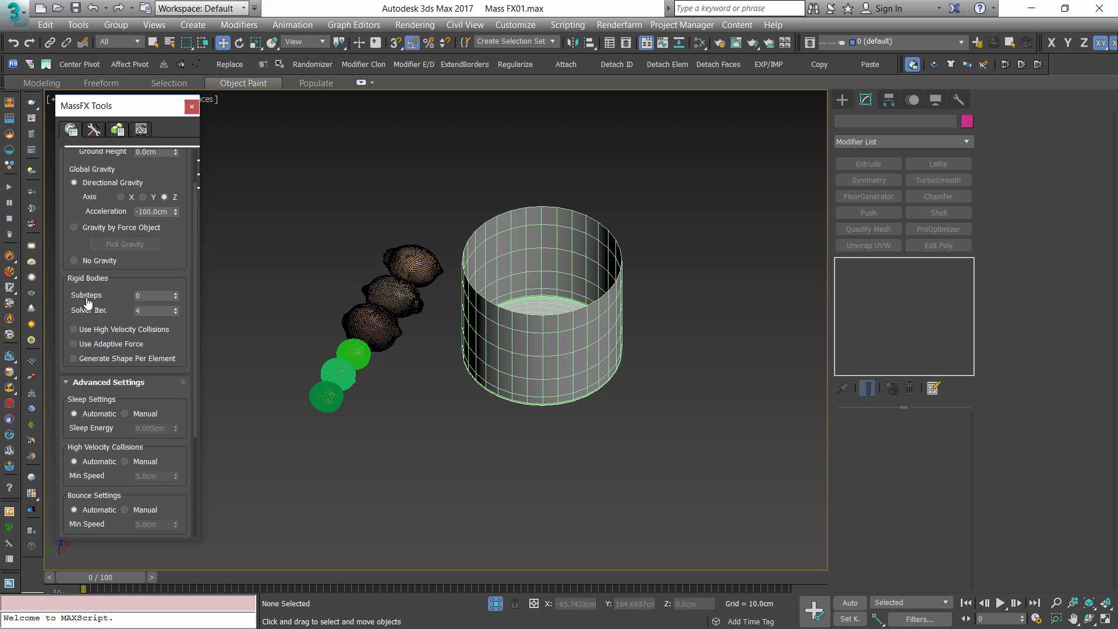
{"action": "double_click", "coordinate": [154, 310]}
{"action": "left_click", "coordinate": [156, 296]}
{"action": "key", "text": "Tab"}
{"action": "left_click", "coordinate": [88, 331]}
{"action": "scroll", "coordinate": [184, 406], "scroll_direction": "down", "scroll_amount": 5}
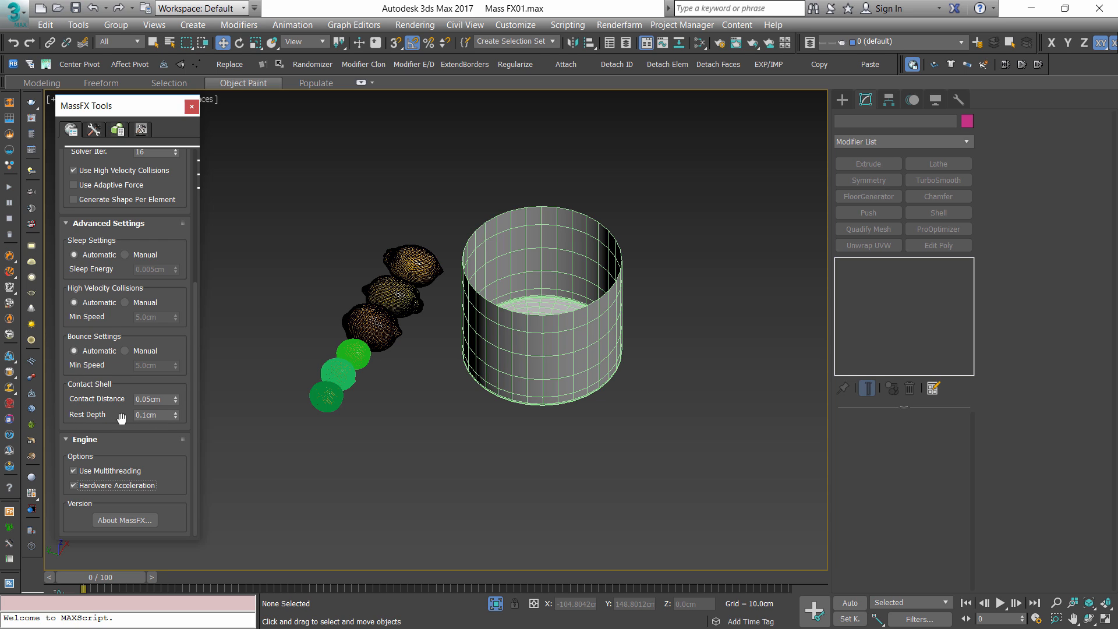
{"action": "left_click", "coordinate": [132, 399]}
{"action": "left_click_drag", "start_coordinate": [130, 399], "coordinate": [48, 405]}
{"action": "left_click_drag", "start_coordinate": [165, 400], "coordinate": [101, 400]}
{"action": "middle_click_drag", "start_coordinate": [534, 296], "coordinate": [555, 364], "text": "alt"}
{"action": "left_click", "coordinate": [555, 364]}
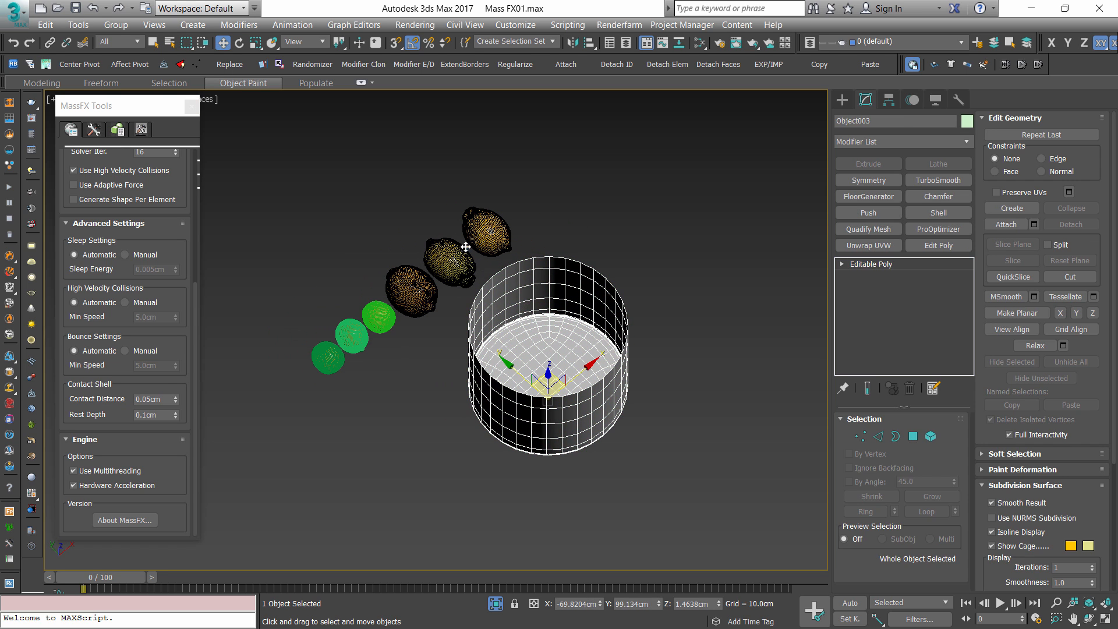
{"action": "left_click", "coordinate": [464, 251]}
{"action": "left_click", "coordinate": [411, 285]}
{"action": "left_click", "coordinate": [379, 317]}
{"action": "left_click", "coordinate": [328, 356]}
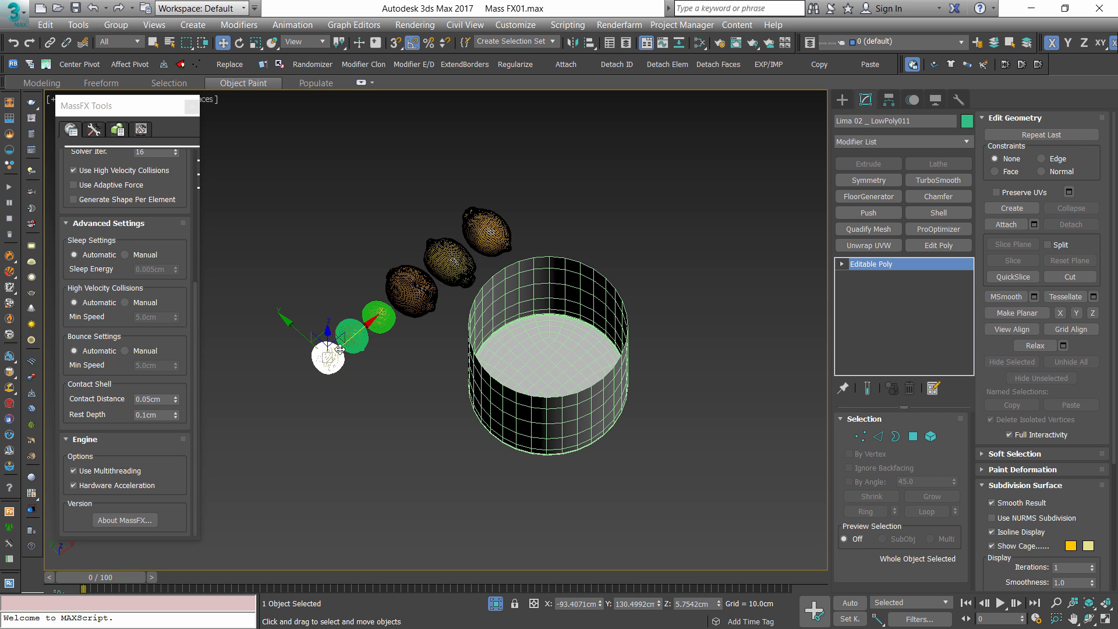
{"action": "left_click", "coordinate": [384, 315]}
{"action": "left_click", "coordinate": [403, 285]}
- Set the cylindrical inner container as a MassFX static rigid body
{"action": "left_click", "coordinate": [505, 324]}
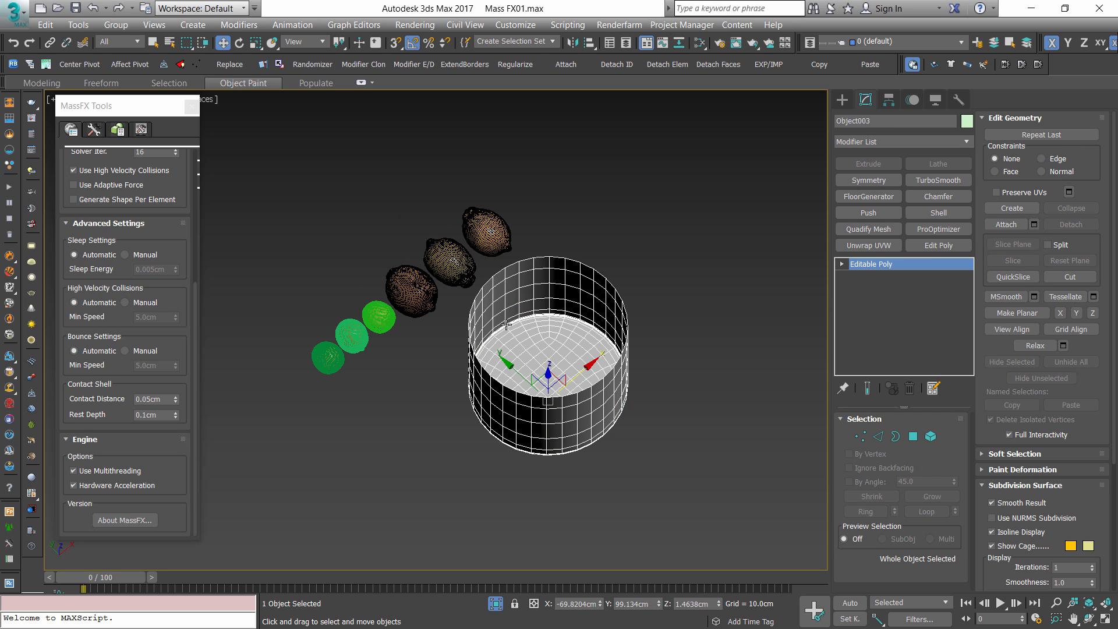
{"action": "left_click", "coordinate": [935, 65]}
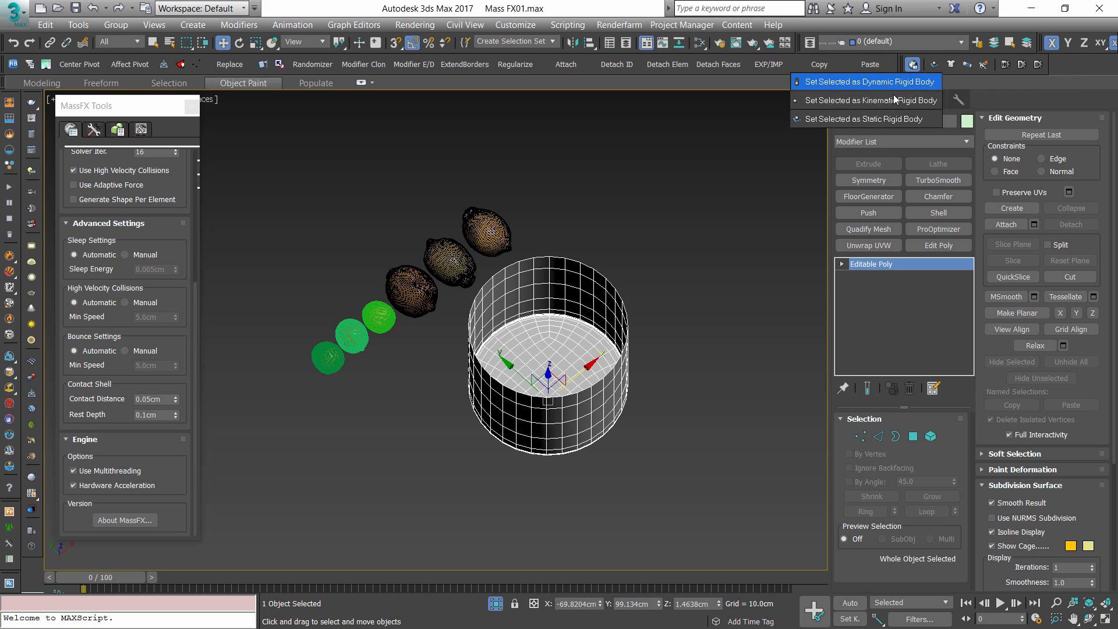
{"action": "left_click", "coordinate": [690, 199]}
{"action": "left_click", "coordinate": [547, 322]}
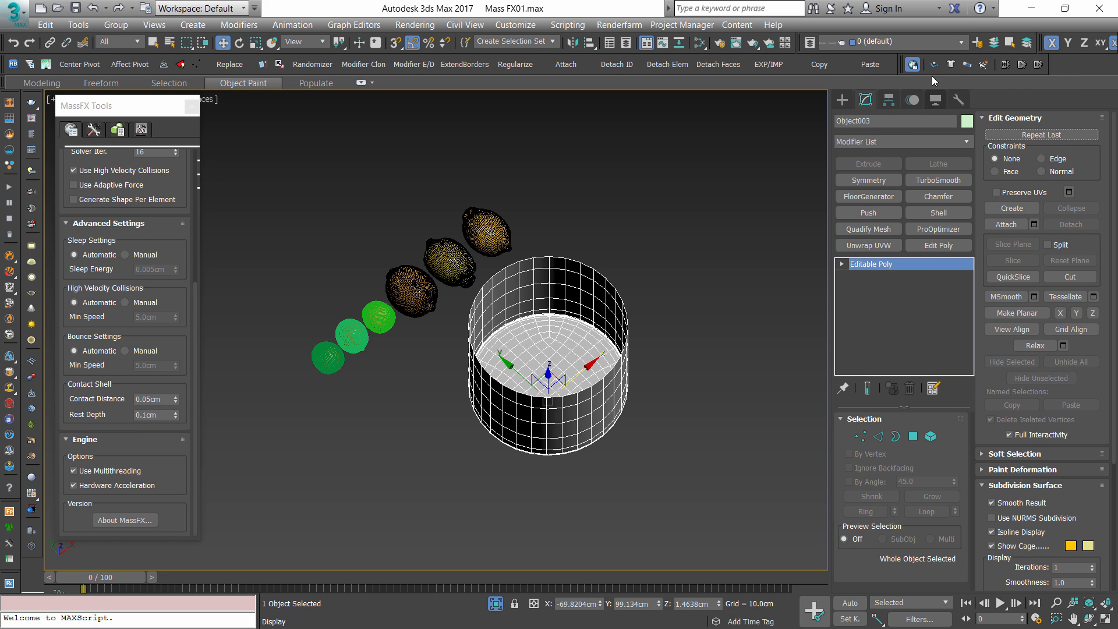
{"action": "left_click_drag", "start_coordinate": [935, 68], "coordinate": [900, 121]}
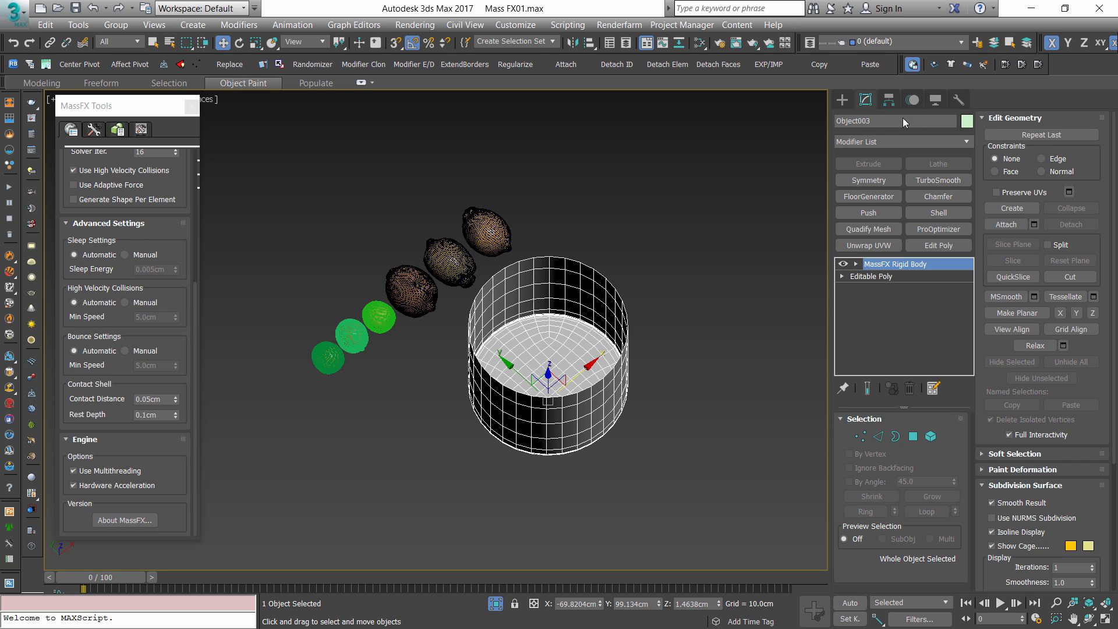
- Select all six fruits, set them as MassFX dynamic rigid bodies, and clear the selection
{"action": "left_click_drag", "start_coordinate": [300, 189], "coordinate": [430, 416]}
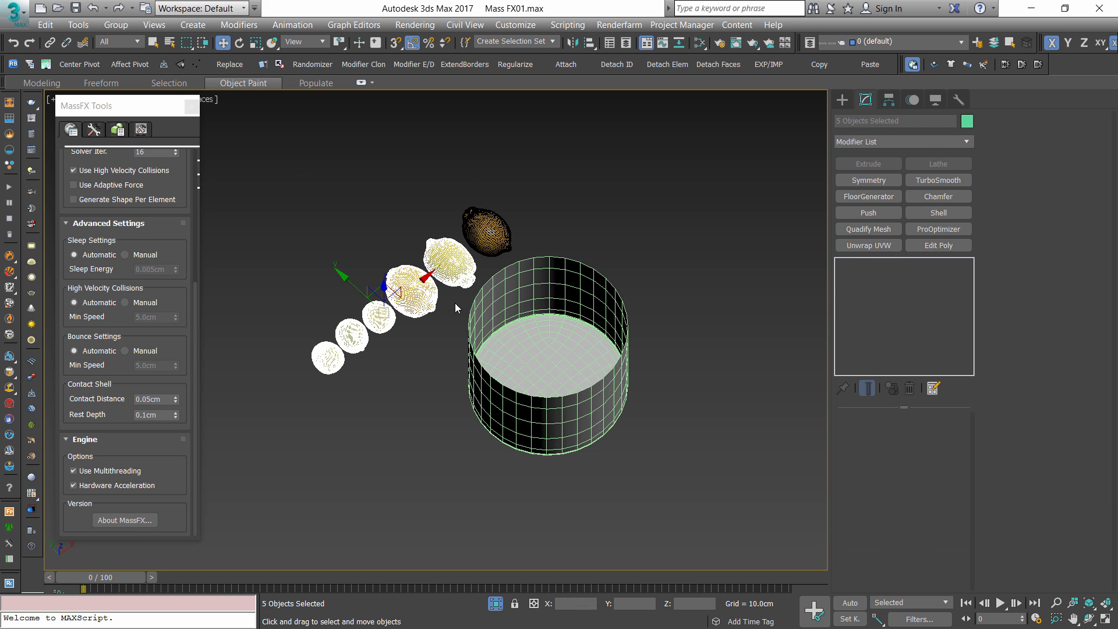
{"action": "left_click", "coordinate": [488, 239], "text": "ctrl"}
{"action": "left_click_drag", "start_coordinate": [922, 68], "coordinate": [903, 78]}
{"action": "left_click", "coordinate": [555, 211]}
- Select the yellow lemon at the end of the row, view it closely without edges, and expand its Physical Mesh Parameters
{"action": "left_click", "coordinate": [495, 231]}
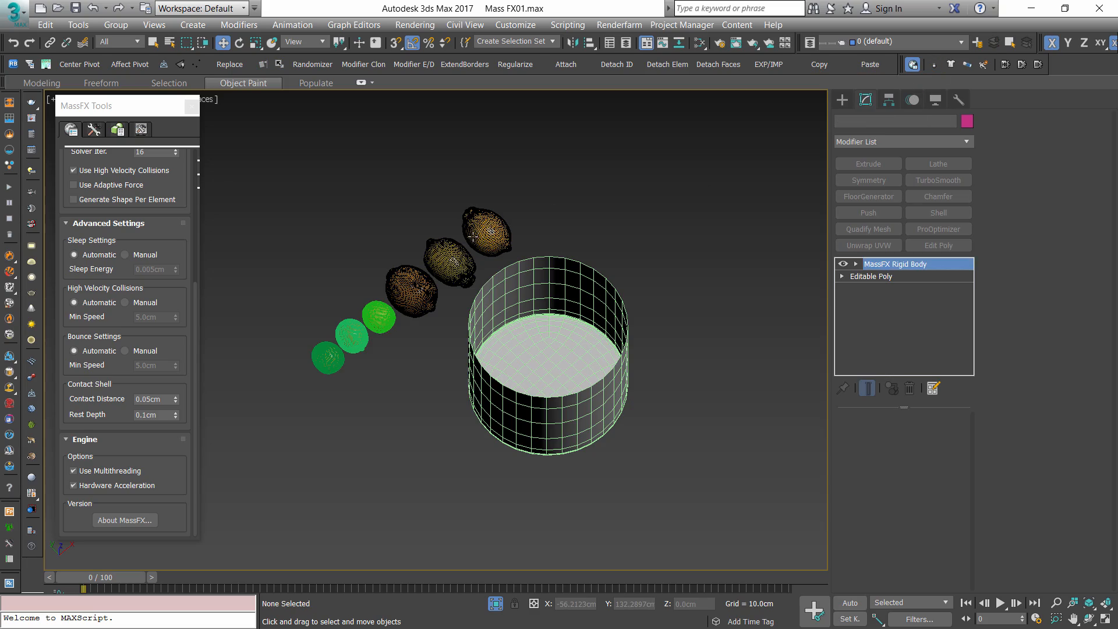
{"action": "scroll", "coordinate": [512, 225], "scroll_direction": "up", "scroll_amount": 7}
{"action": "middle_click_drag", "start_coordinate": [495, 229], "coordinate": [421, 256]}
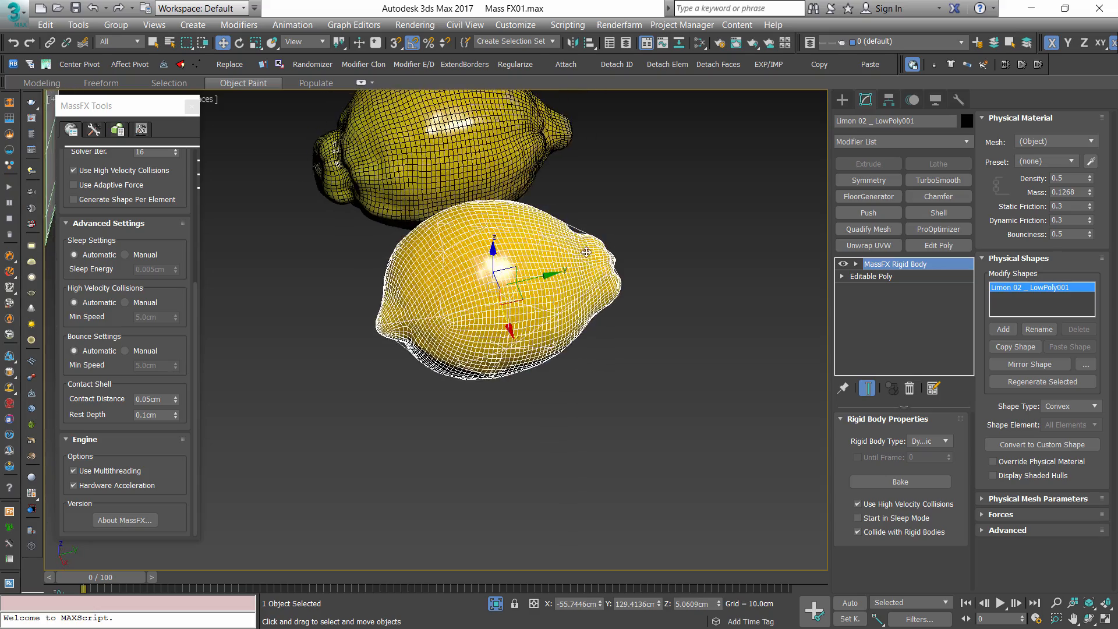
{"action": "scroll", "coordinate": [578, 259], "scroll_direction": "up", "scroll_amount": 5}
{"action": "middle_click_drag", "start_coordinate": [562, 255], "coordinate": [502, 315], "text": "alt"}
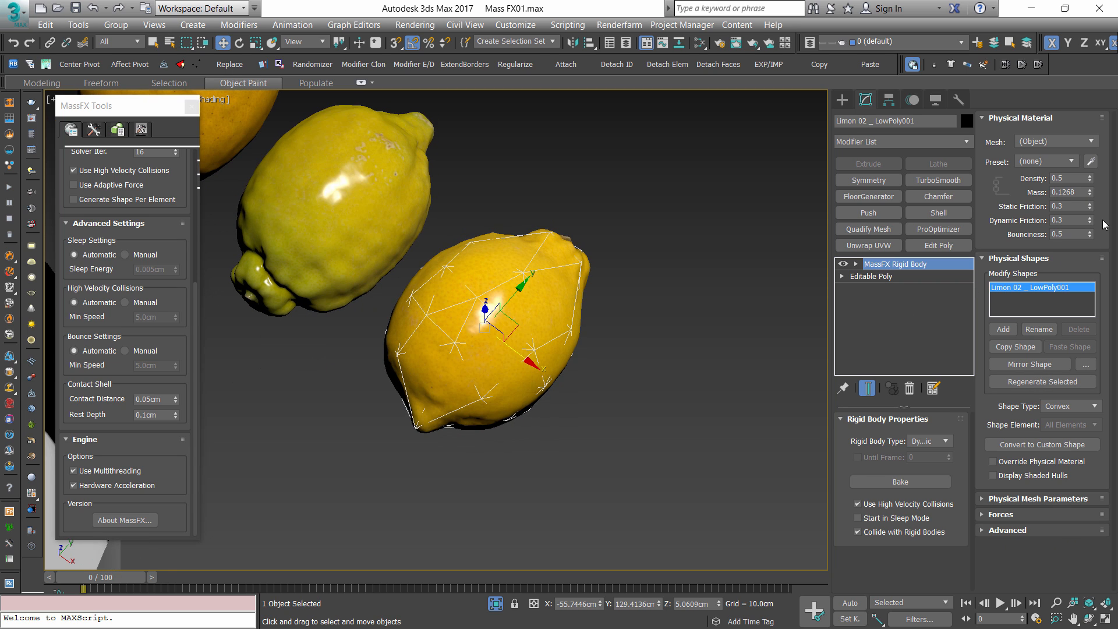
{"action": "left_click", "coordinate": [1013, 501]}
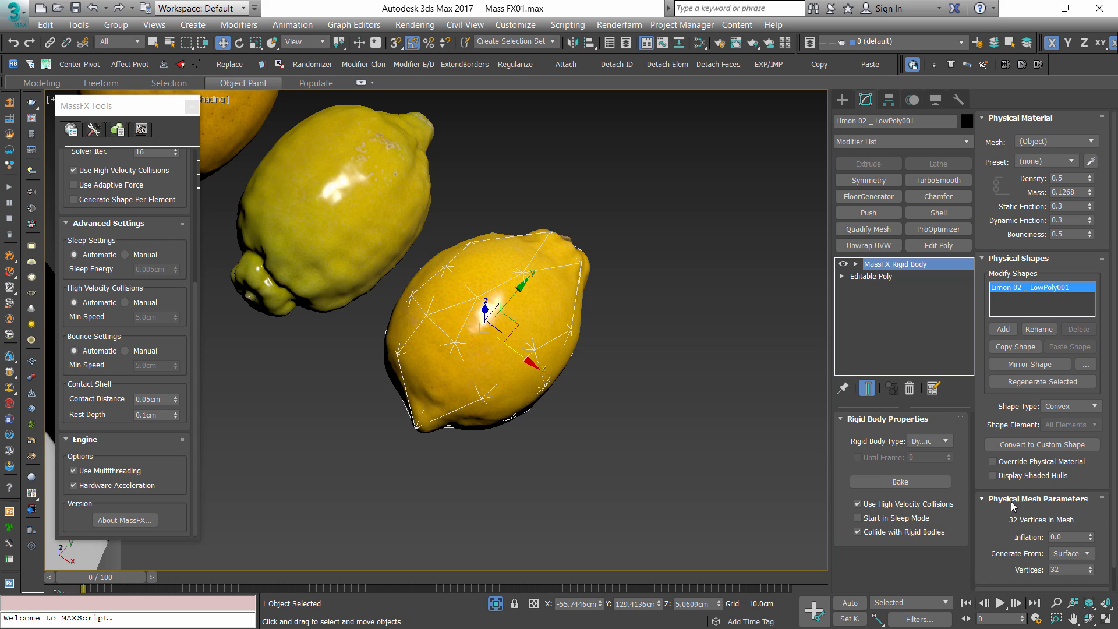
{"action": "scroll", "coordinate": [1107, 517], "scroll_direction": "down", "scroll_amount": 2}
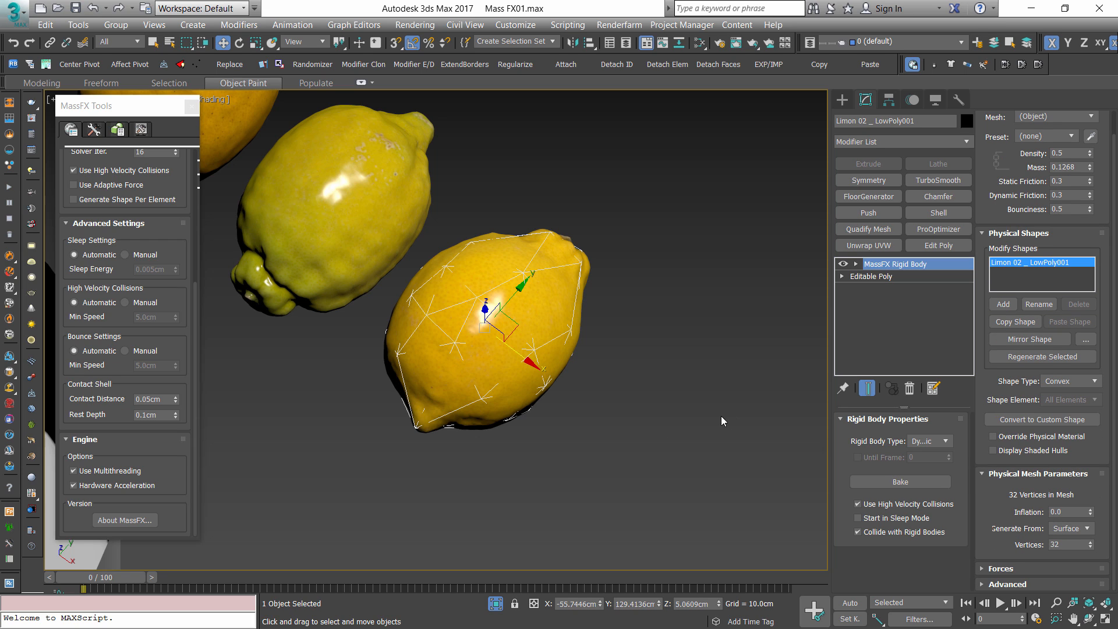
- Set the Inflation of the selected yellow lemon's physical mesh to 0.1
{"action": "double_click", "coordinate": [1081, 545]}
{"action": "left_click_drag", "start_coordinate": [1071, 512], "coordinate": [1037, 509]}
{"action": "key", "text": "Tab"}
{"action": "double_click", "coordinate": [1070, 512]}
{"action": "type", "text": "0.1"}
{"action": "key", "text": "Return"}
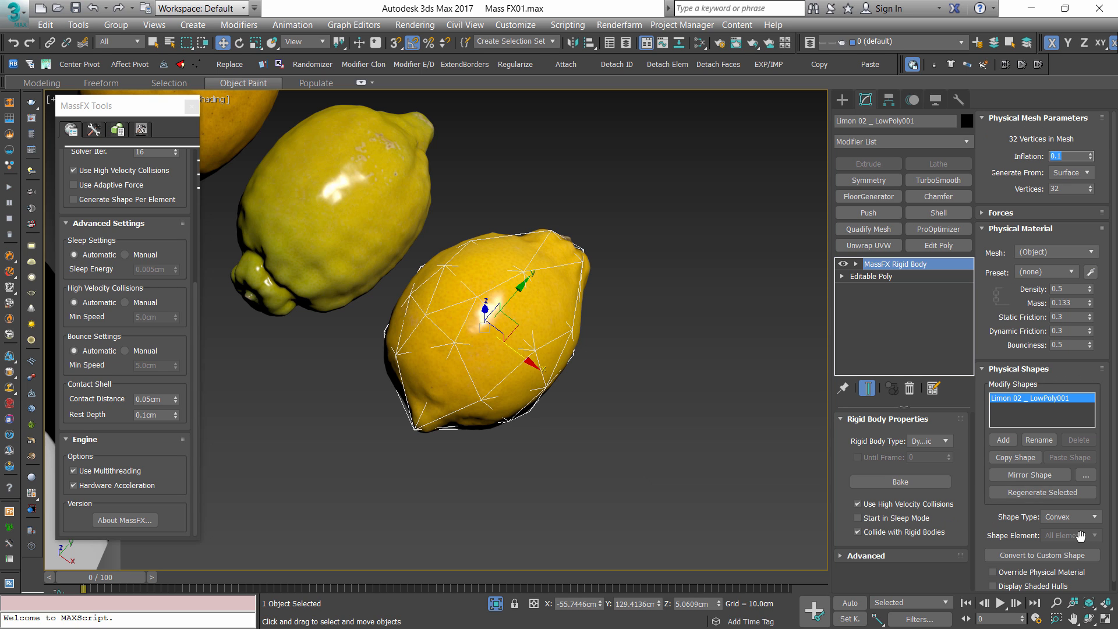
- Set the yellow lemon's physical mesh Inflation to 0.2 and inspect how the hull encloses the fruit
{"action": "type", "text": "0.2"}
{"action": "key", "text": "Return"}
{"action": "middle_click_drag", "start_coordinate": [618, 308], "coordinate": [579, 305], "text": "alt"}
{"action": "scroll", "coordinate": [430, 312], "scroll_direction": "up", "scroll_amount": 5}
{"action": "middle_click_drag", "start_coordinate": [430, 312], "coordinate": [494, 313], "text": "alt"}
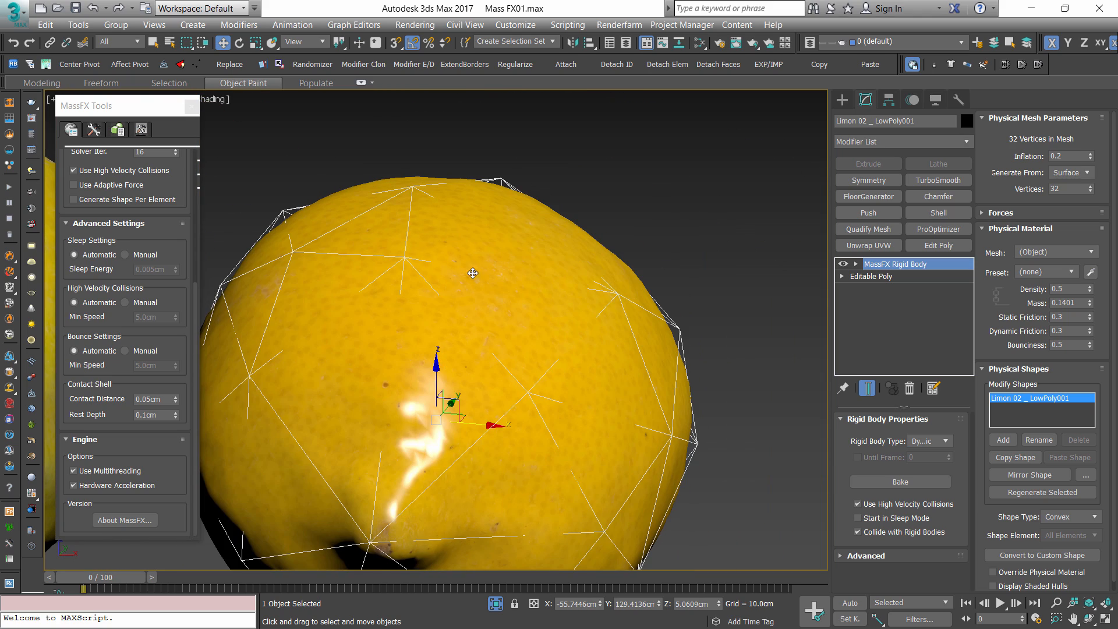
{"action": "scroll", "coordinate": [606, 334], "scroll_direction": "down", "scroll_amount": 3}
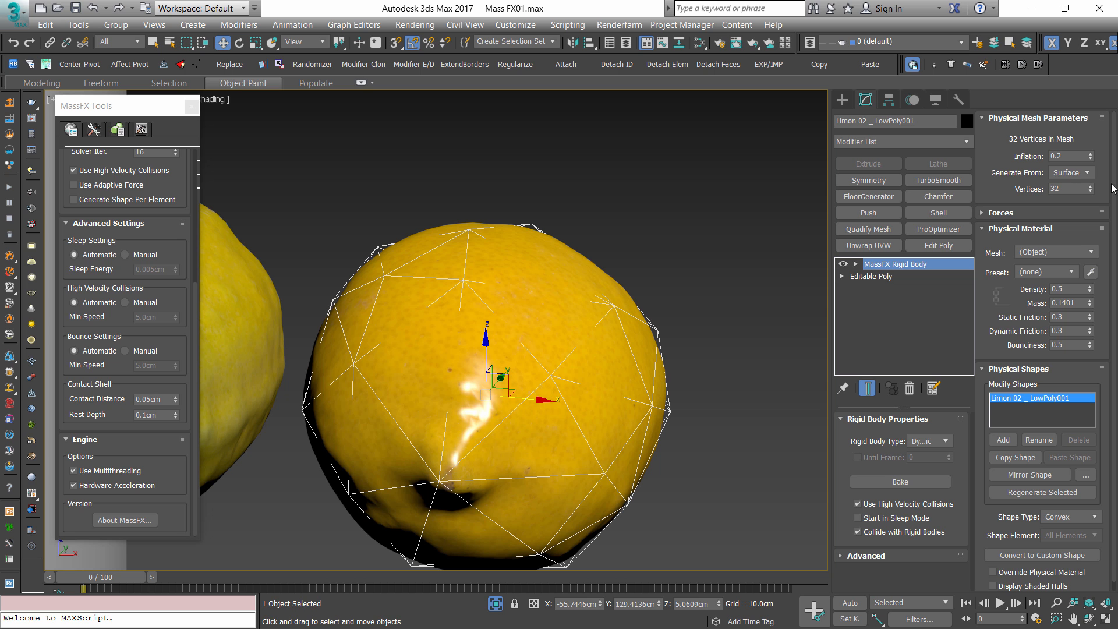
- Set the yellow lemon's physical mesh Inflation to 0.3
{"action": "double_click", "coordinate": [1071, 155]}
{"action": "type", "text": "0.3"}
{"action": "key", "text": "Return"}
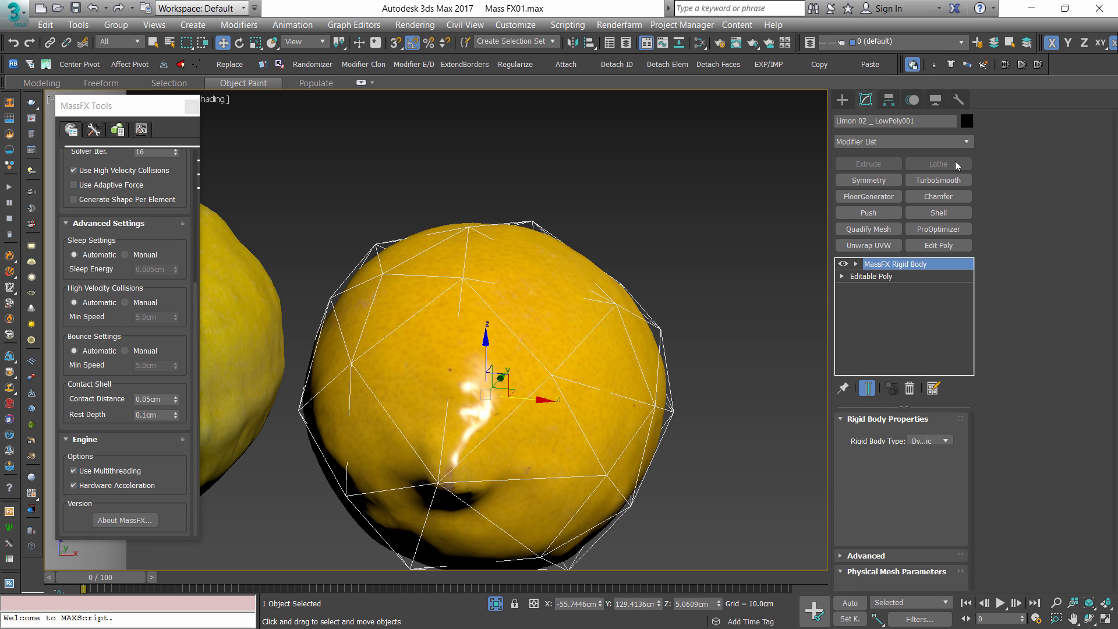
- Select the greenish-yellow lemon beside it and set its physical mesh Inflation to 0.2
{"action": "middle_click_drag", "start_coordinate": [555, 277], "coordinate": [603, 250]}
{"action": "scroll", "coordinate": [603, 251], "scroll_direction": "down", "scroll_amount": 4}
{"action": "middle_click_drag", "start_coordinate": [603, 250], "coordinate": [490, 289], "text": "alt"}
{"action": "scroll", "coordinate": [490, 288], "scroll_direction": "down", "scroll_amount": 3}
{"action": "left_click", "coordinate": [490, 289]}
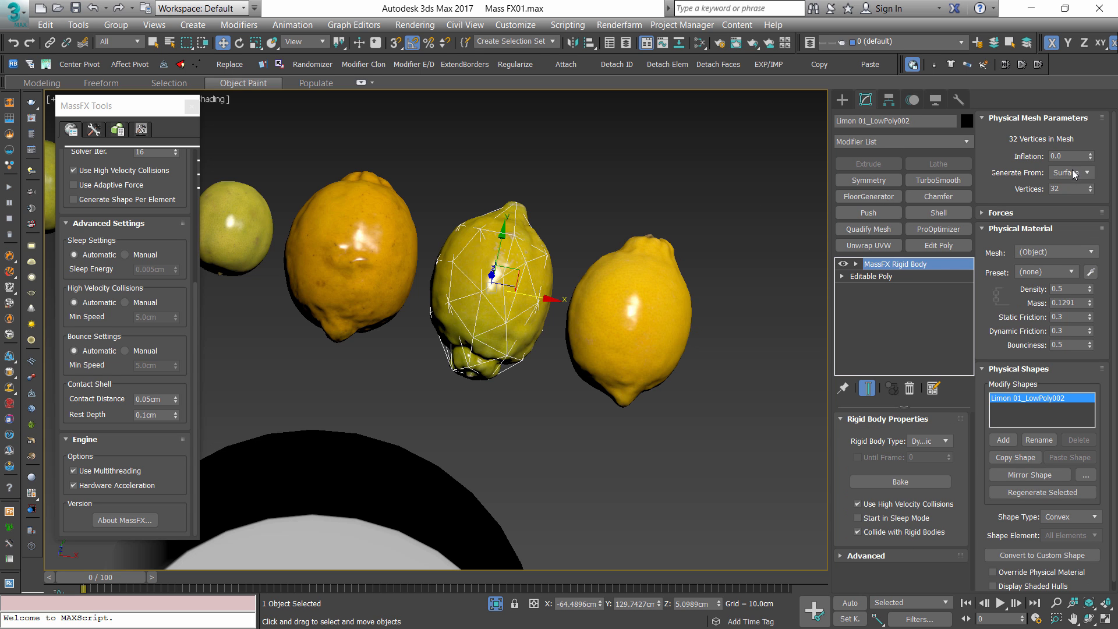
{"action": "double_click", "coordinate": [1066, 156]}
{"action": "type", "text": "0.2"}
{"action": "key", "text": "Return"}
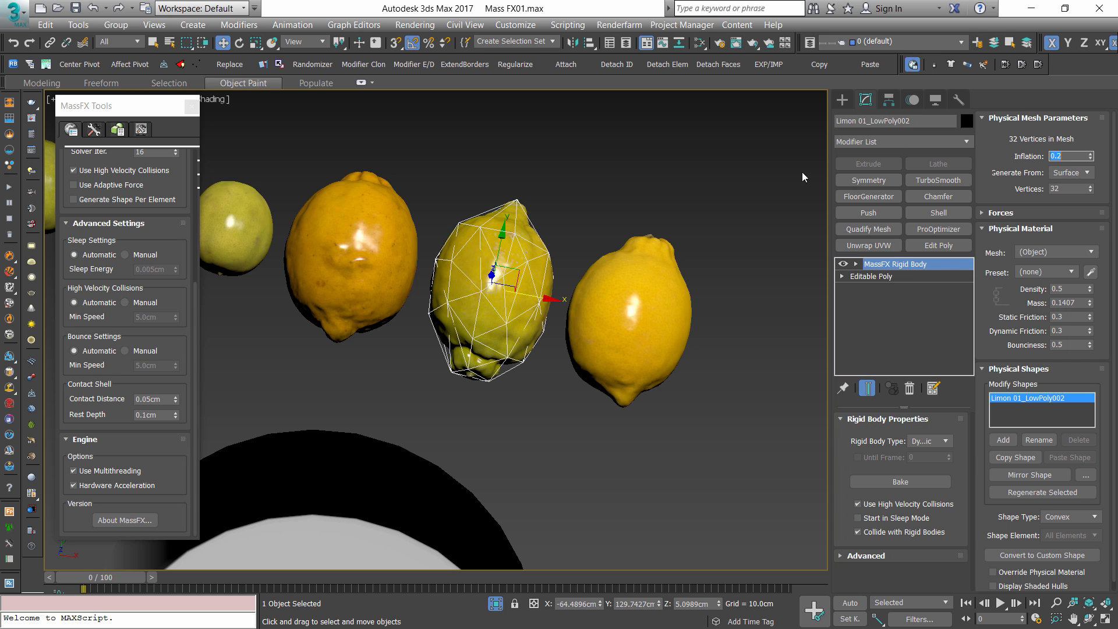
- Select the orange lemon in the row and set its physical mesh Inflation to 0.3
{"action": "middle_click_drag", "start_coordinate": [560, 281], "coordinate": [357, 401], "text": "alt"}
{"action": "left_click", "coordinate": [358, 402]}
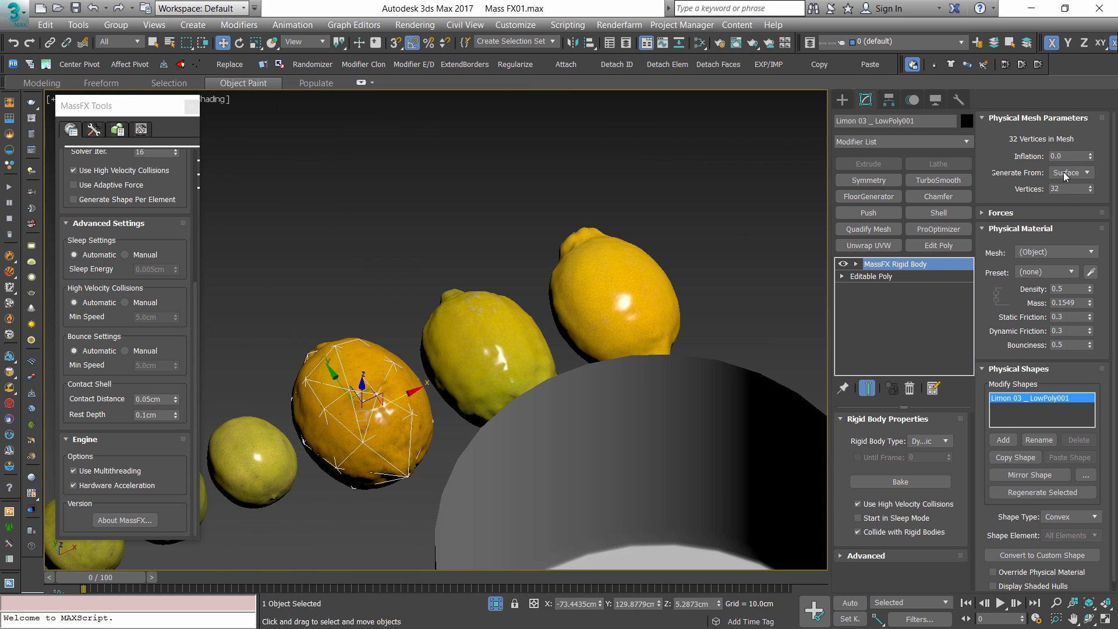
{"action": "double_click", "coordinate": [1066, 156]}
{"action": "type", "text": "0.3"}
{"action": "key", "text": "Return"}
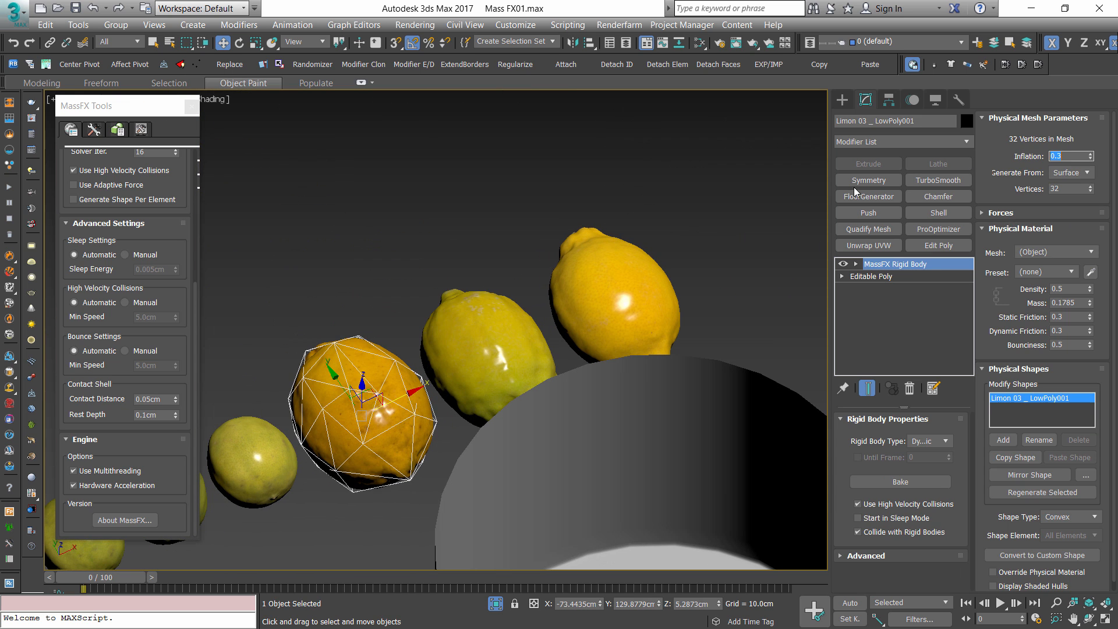
- Select the lime next to the orange lemon and set its physical mesh Inflation to 0.2
{"action": "middle_click_drag", "start_coordinate": [583, 317], "coordinate": [560, 317], "text": "alt"}
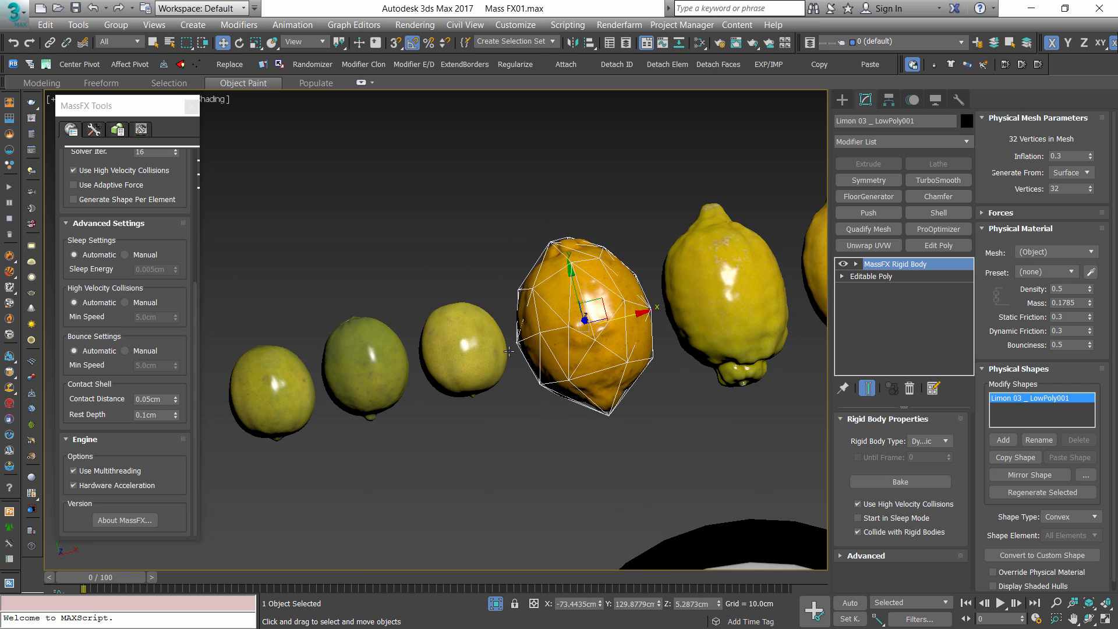
{"action": "left_click", "coordinate": [463, 346]}
{"action": "double_click", "coordinate": [1071, 157]}
{"action": "type", "text": "0."}
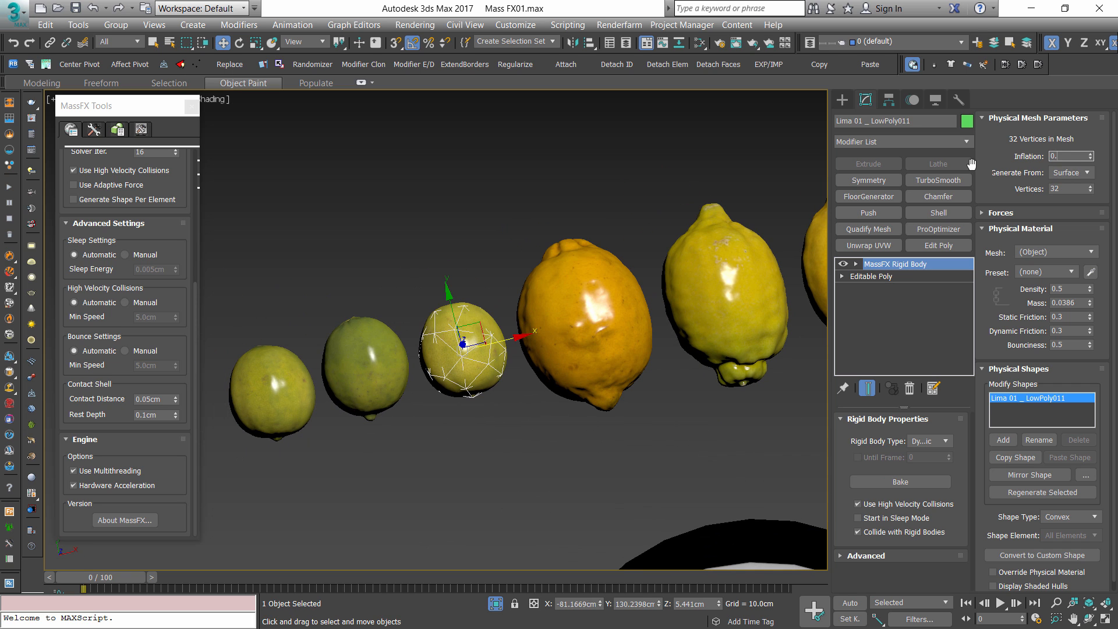
{"action": "type", "text": "2"}
{"action": "key", "text": "Return"}
- Inflate the physical mesh of the middle lime, and set the Inflation of the lime at the row's end to 0.2
{"action": "left_click", "coordinate": [355, 355]}
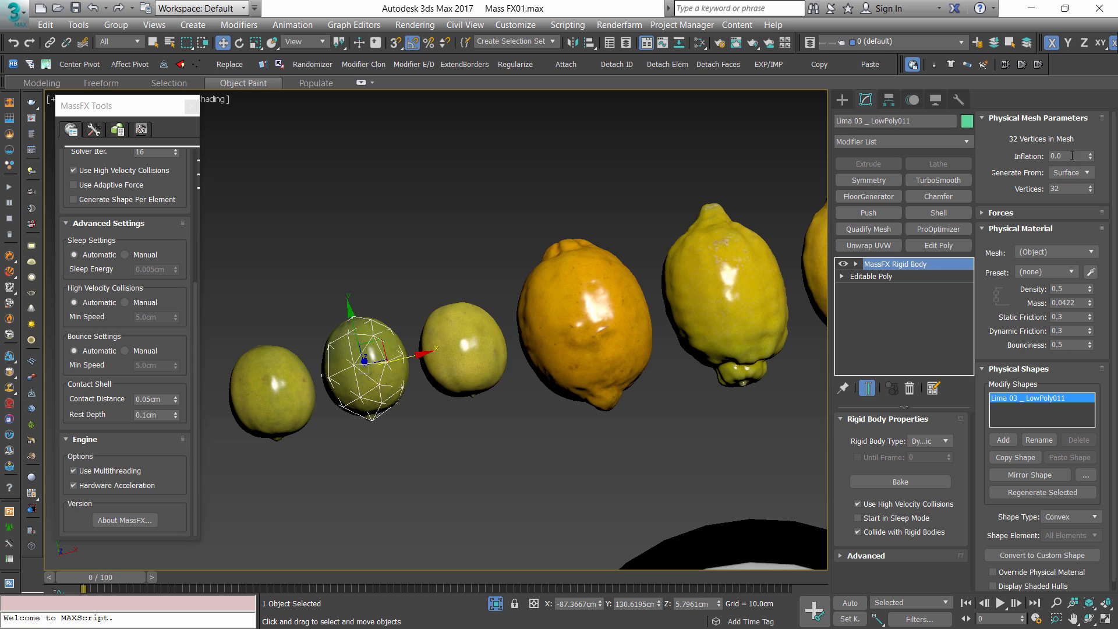
{"action": "key", "text": "Return"}
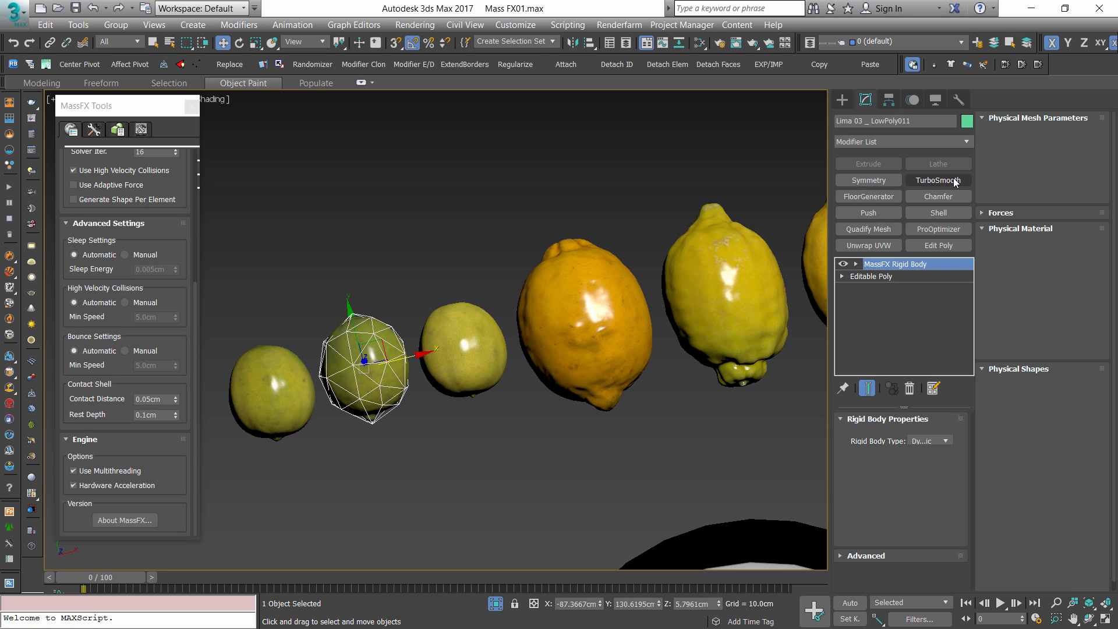
{"action": "left_click", "coordinate": [272, 393]}
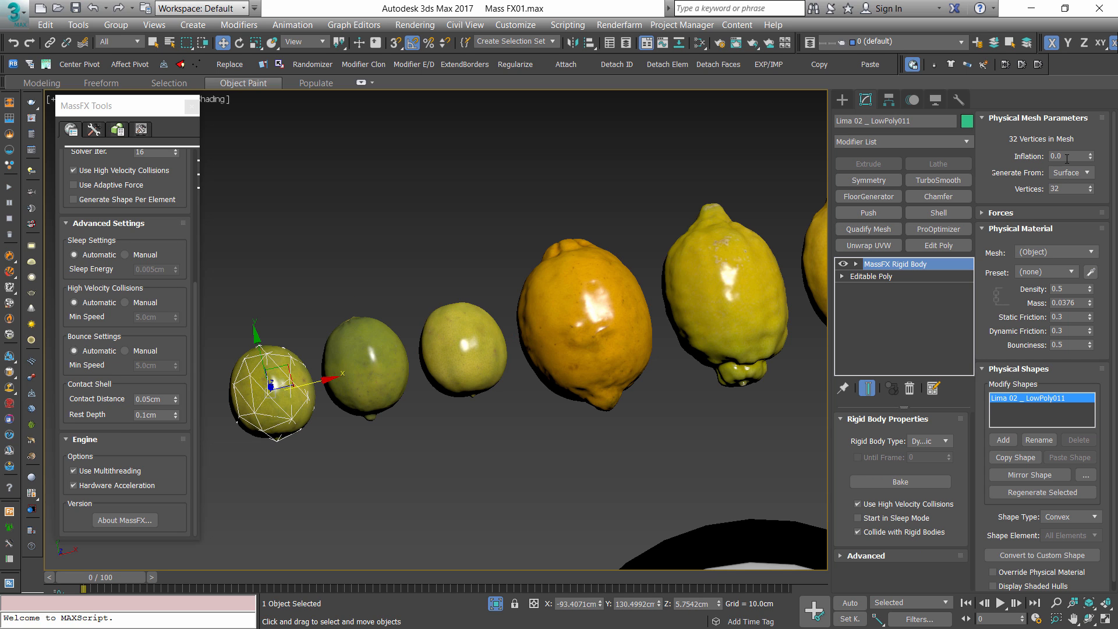
{"action": "type", "text": "0.2"}
{"action": "key", "text": "Return"}
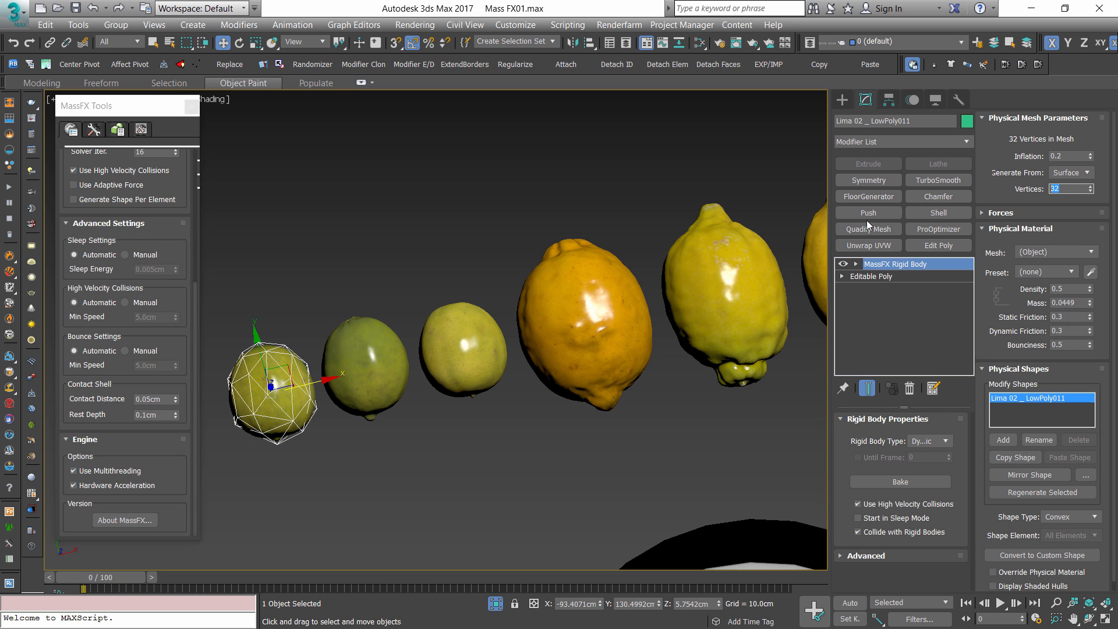
- Select all six fruits together and examine their inflated physical meshes beside the container
{"action": "scroll", "coordinate": [402, 420], "scroll_direction": "down", "scroll_amount": 5}
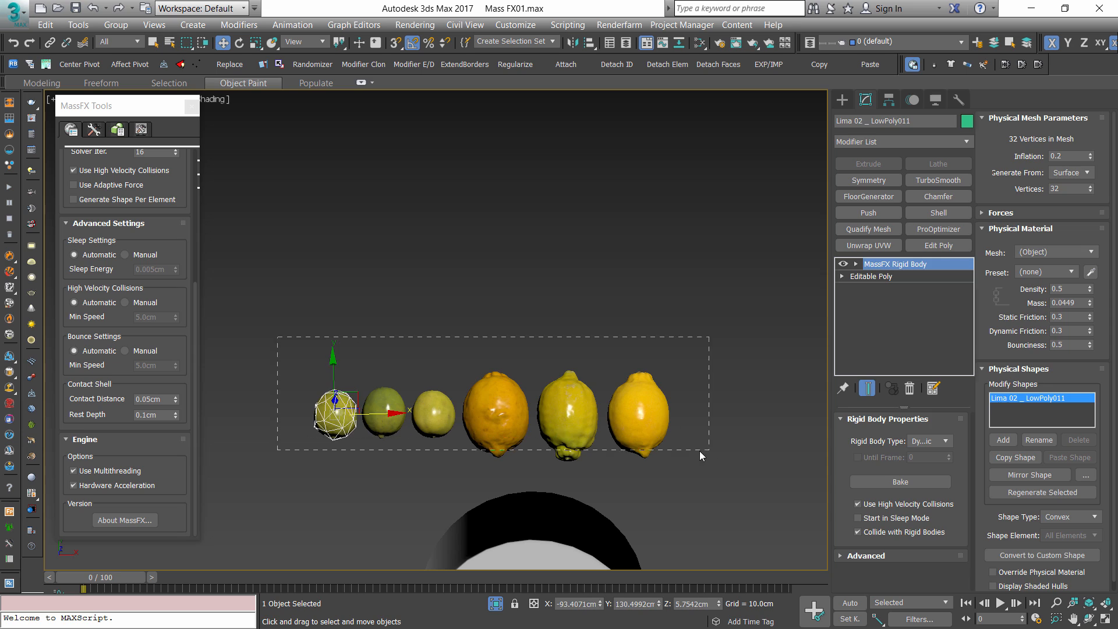
{"action": "left_click_drag", "start_coordinate": [700, 455], "coordinate": [701, 455]}
{"action": "scroll", "coordinate": [577, 347], "scroll_direction": "down", "scroll_amount": 3}
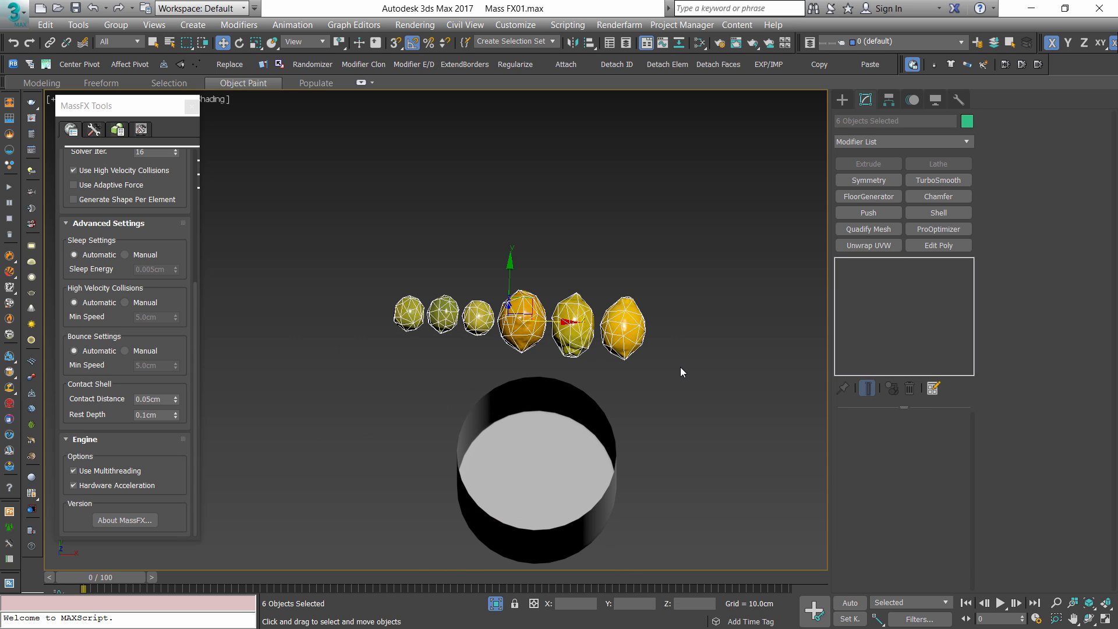
{"action": "middle_click_drag", "start_coordinate": [606, 344], "coordinate": [571, 363]}
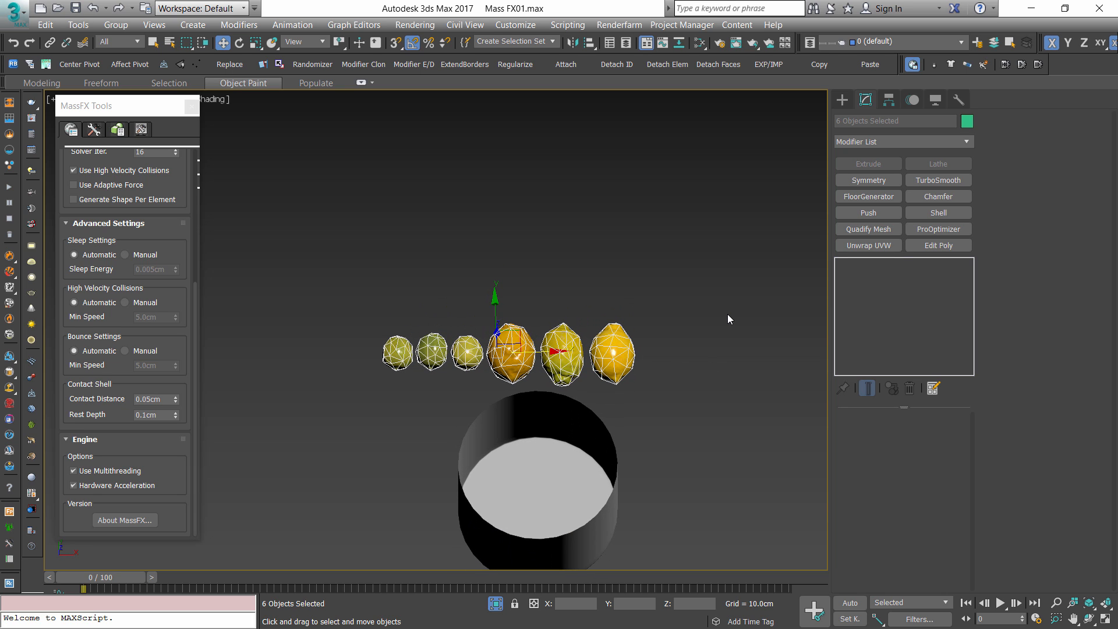
{"action": "middle_click_drag", "start_coordinate": [646, 417], "coordinate": [590, 329]}
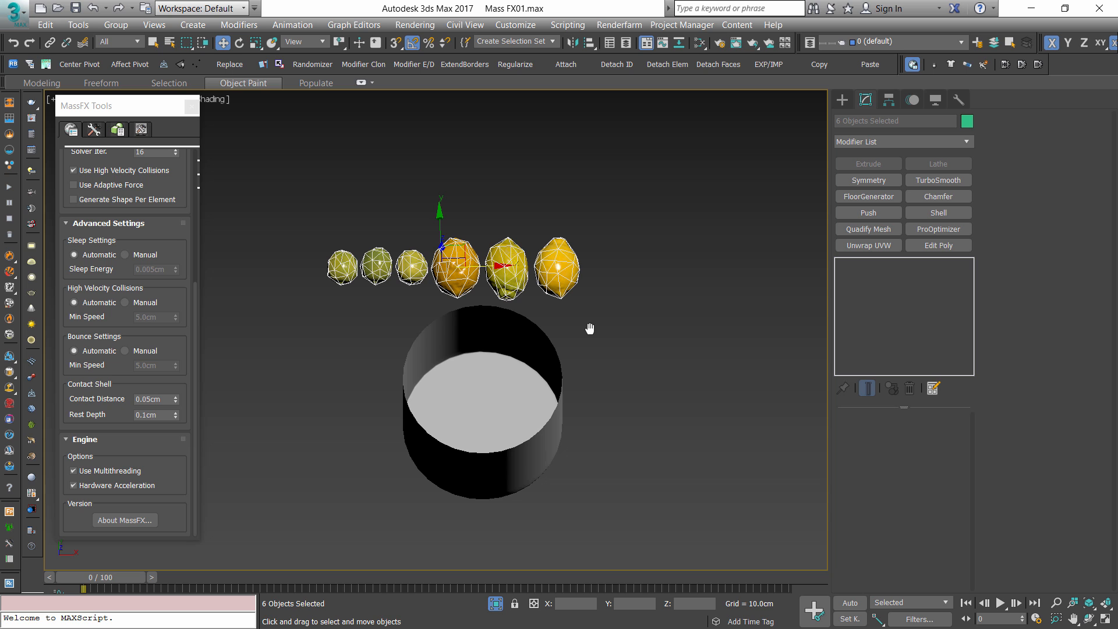
- Set the container's physical Shape Type to Original and display edged faces in the viewport
{"action": "left_click", "coordinate": [506, 377]}
{"action": "middle_click_drag", "start_coordinate": [507, 377], "coordinate": [592, 379], "text": "alt"}
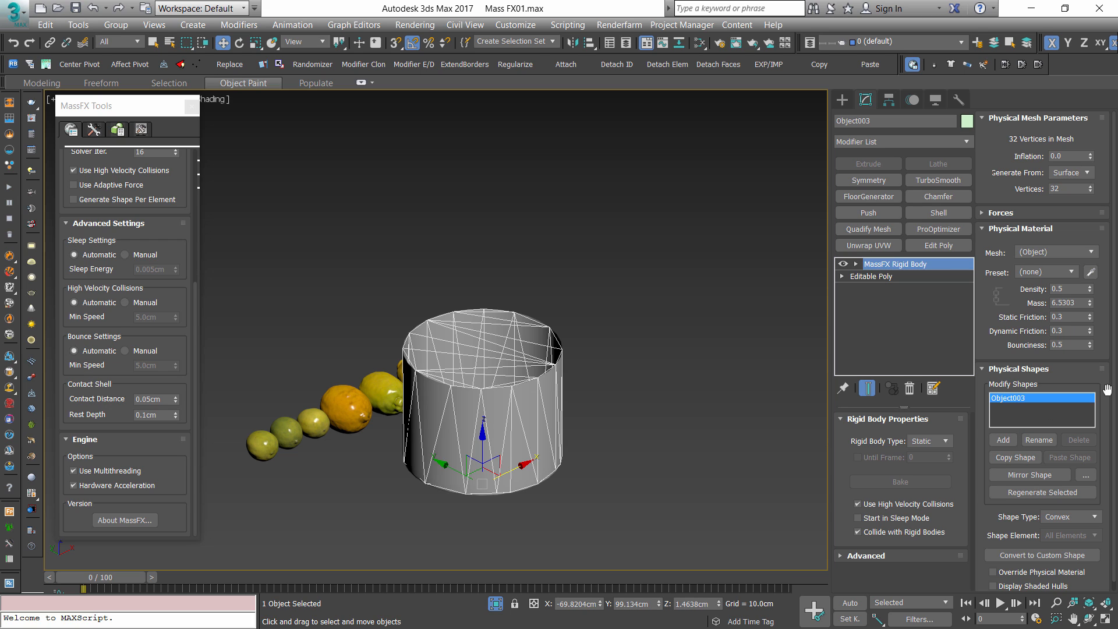
{"action": "left_click_drag", "start_coordinate": [1106, 387], "coordinate": [1116, 260]}
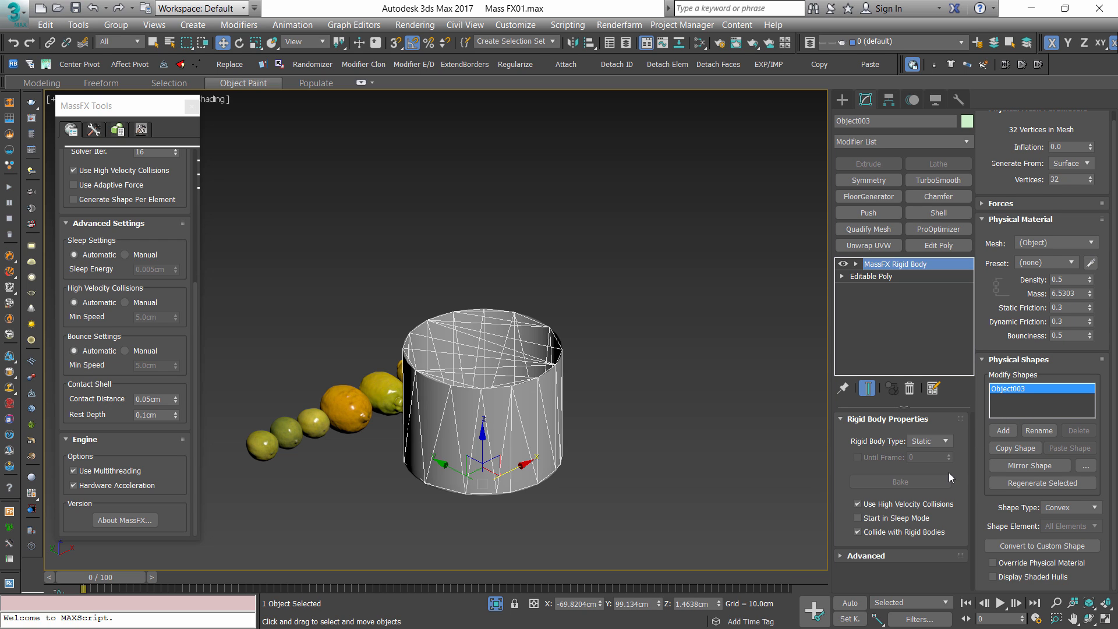
{"action": "left_click", "coordinate": [1069, 508]}
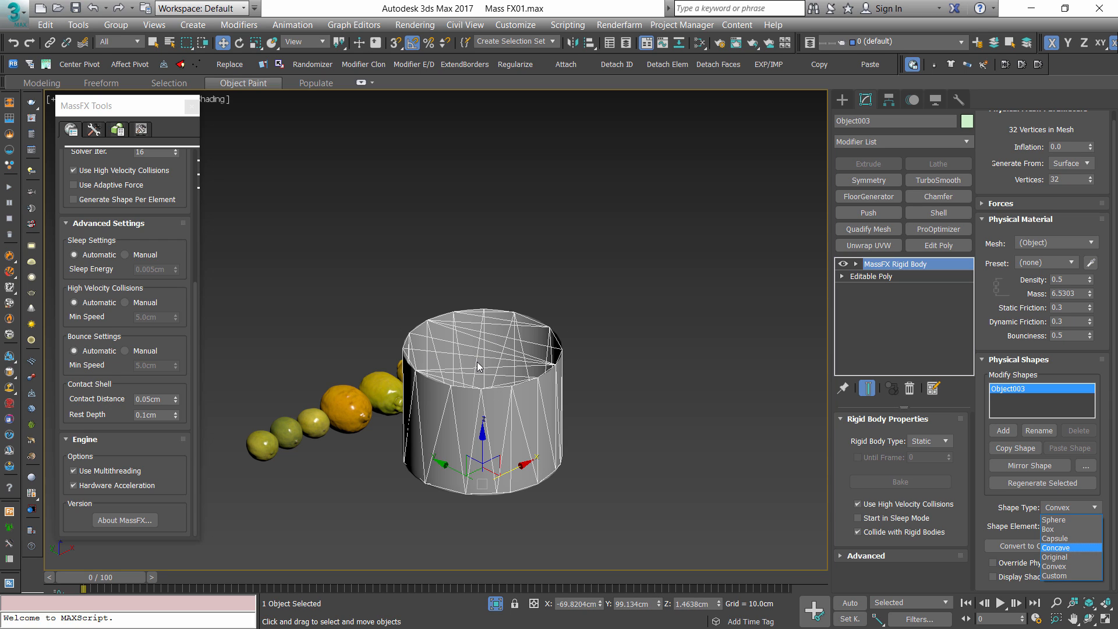
{"action": "left_click", "coordinate": [1055, 559]}
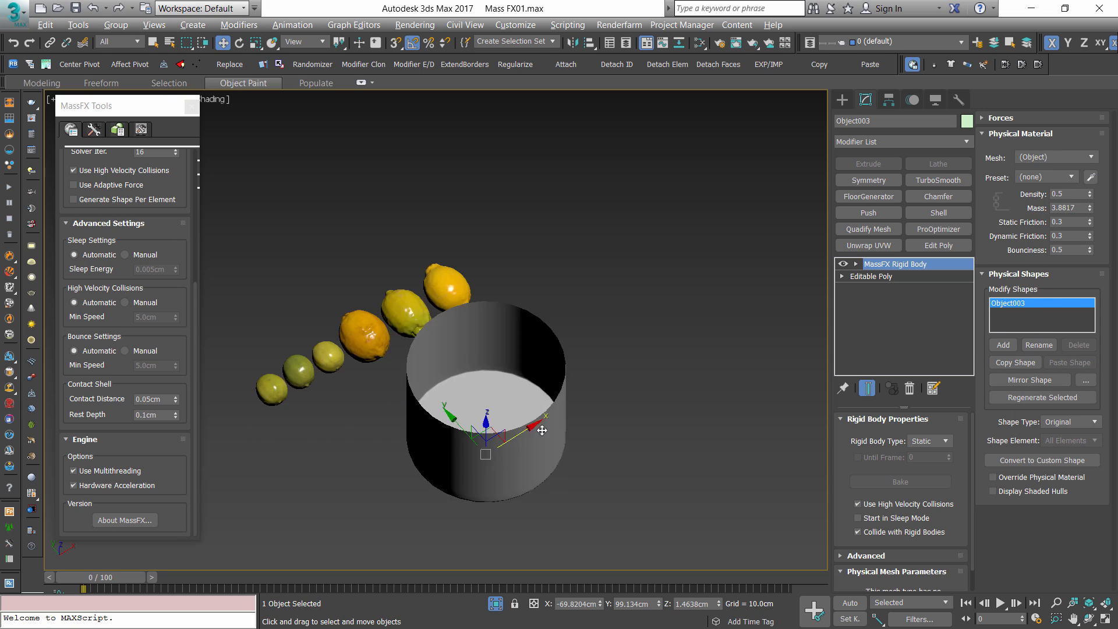
{"action": "mouse_move", "coordinate": [541, 430]}
{"action": "middle_mouse_down", "text": "alt"}
{"action": "mouse_move", "coordinate": [564, 312]}
{"action": "mouse_move", "coordinate": [547, 372]}
{"action": "mouse_move", "coordinate": [542, 526]}
{"action": "mouse_move", "coordinate": [529, 375]}
{"action": "mouse_move", "coordinate": [619, 411]}
{"action": "mouse_move", "coordinate": [524, 483]}
{"action": "mouse_move", "coordinate": [512, 544]}
{"action": "mouse_move", "coordinate": [512, 441]}
{"action": "mouse_move", "coordinate": [508, 476]}
{"action": "middle_mouse_up", "text": "alt"}
{"action": "key", "text": "F4"}
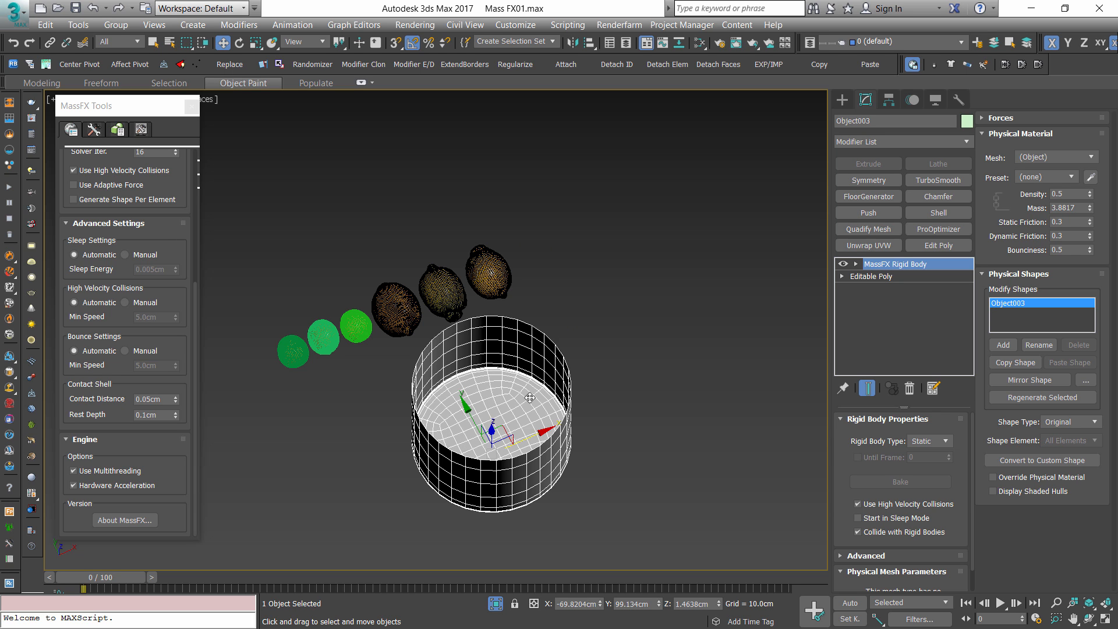
- Lower the container and position the selected row of six fruits above it in the top view
{"action": "middle_click_drag", "start_coordinate": [575, 320], "coordinate": [479, 456], "text": "alt"}
{"action": "left_click_drag", "start_coordinate": [479, 450], "coordinate": [479, 484]}
{"action": "mouse_move", "coordinate": [510, 364]}
{"action": "middle_mouse_down", "text": "alt"}
{"action": "mouse_move", "coordinate": [518, 392]}
{"action": "mouse_move", "coordinate": [521, 371]}
{"action": "middle_mouse_up", "text": "alt"}
{"action": "left_click_drag", "start_coordinate": [403, 376], "coordinate": [509, 263]}
{"action": "middle_click_drag", "start_coordinate": [641, 349], "coordinate": [519, 389]}
{"action": "key", "text": "t"}
{"action": "key", "text": "z"}
{"action": "scroll", "coordinate": [524, 389], "scroll_direction": "down", "scroll_amount": 3}
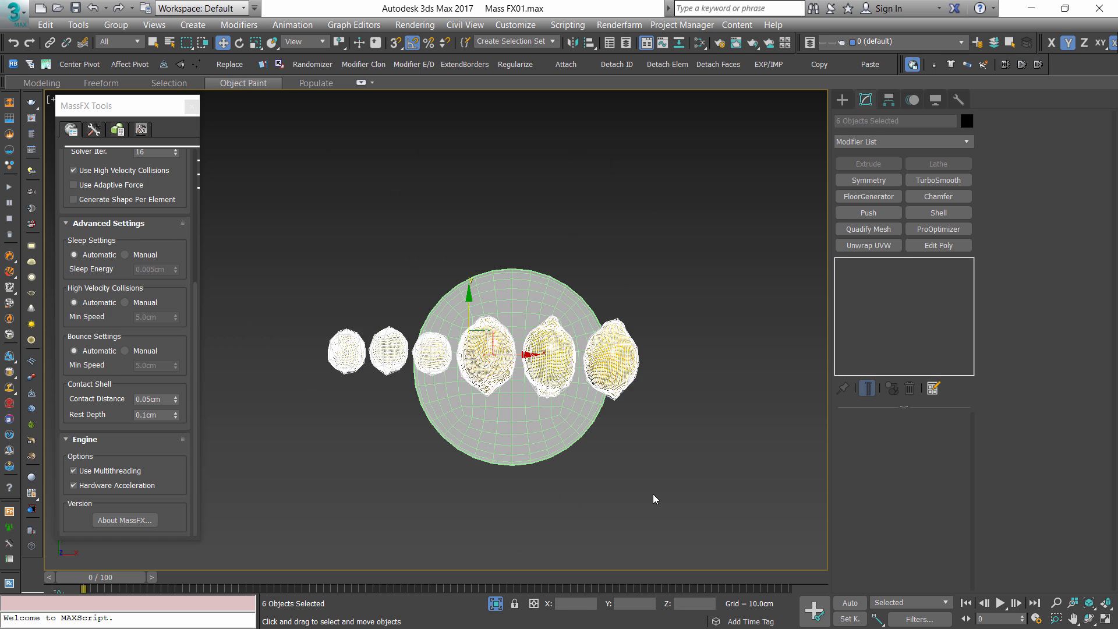
- Arrange the three limes and the orange lemon Limon 03 within the container's circular outline
{"action": "left_click", "coordinate": [655, 499]}
{"action": "left_click_drag", "start_coordinate": [433, 360], "coordinate": [561, 416]}
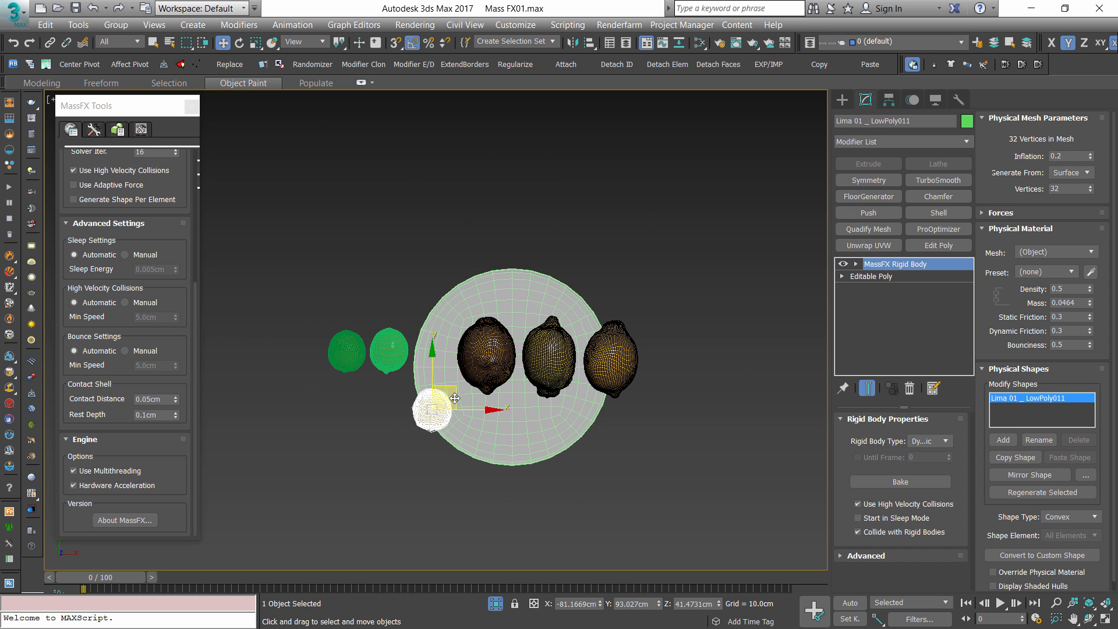
{"action": "left_click_drag", "start_coordinate": [455, 398], "coordinate": [538, 398]}
{"action": "left_click_drag", "start_coordinate": [389, 351], "coordinate": [465, 404]}
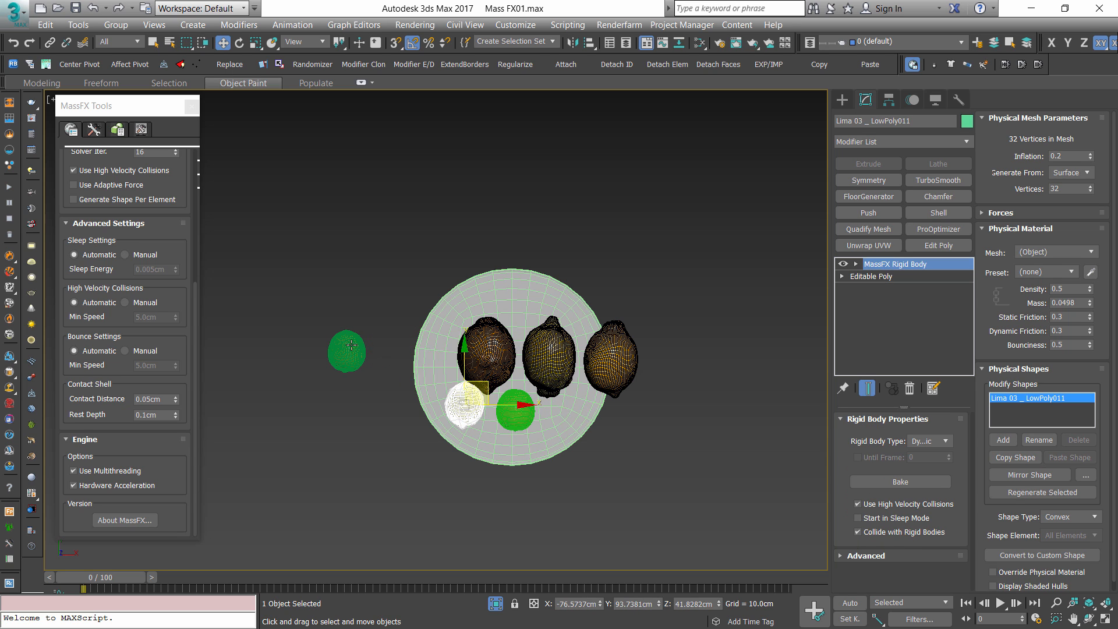
{"action": "left_click_drag", "start_coordinate": [352, 345], "coordinate": [505, 311]}
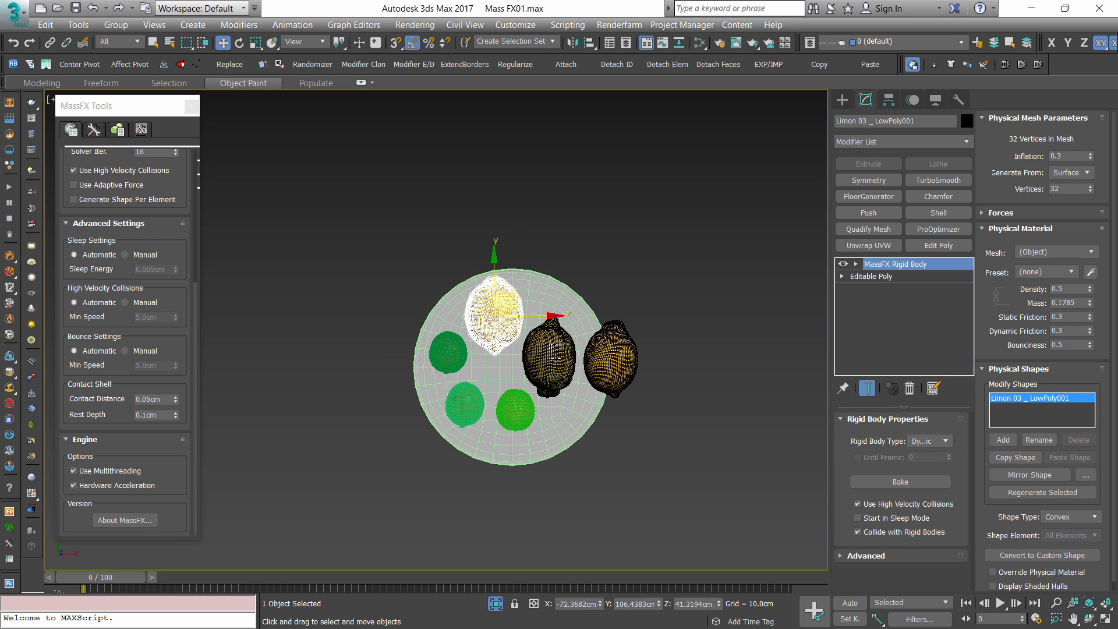
- Move the other two lemons within the container's outline and raise Limon 02 above the rest of the fruits
{"action": "left_click_drag", "start_coordinate": [556, 359], "coordinate": [575, 334]}
{"action": "left_click_drag", "start_coordinate": [596, 384], "coordinate": [509, 387]}
{"action": "middle_click_drag", "start_coordinate": [509, 387], "coordinate": [518, 350], "text": "alt"}
{"action": "left_click_drag", "start_coordinate": [525, 357], "coordinate": [530, 301]}
{"action": "middle_click_drag", "start_coordinate": [529, 300], "coordinate": [371, 324], "text": "alt"}
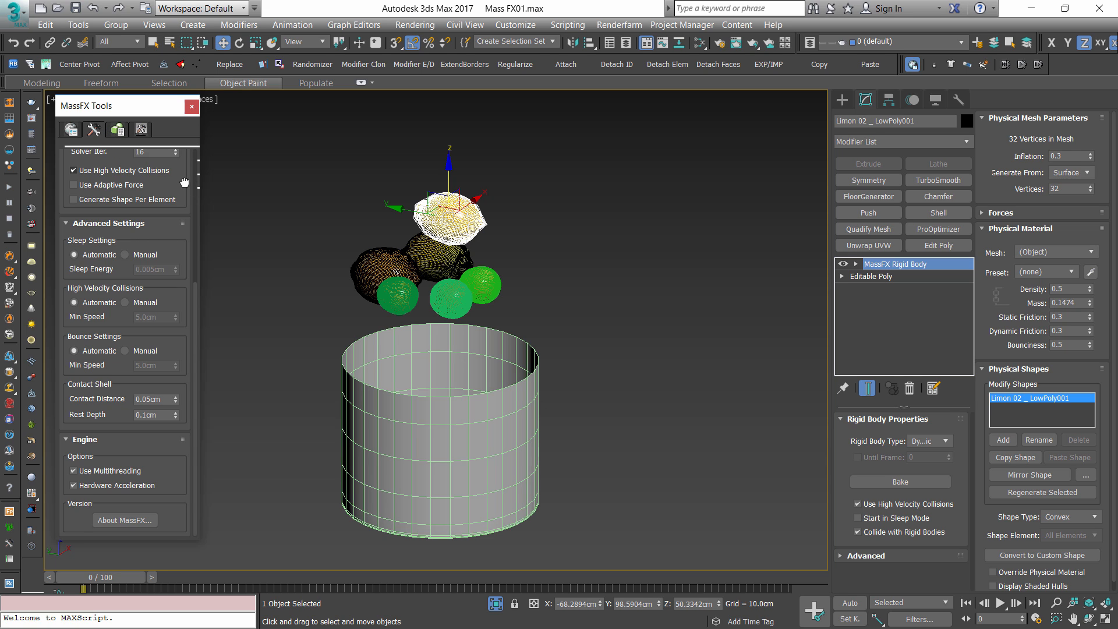
- Run the MassFX simulation without animation to drop the six fruits into the container
{"action": "scroll", "coordinate": [184, 179], "scroll_direction": "up", "scroll_amount": 5}
{"action": "left_click", "coordinate": [117, 129]}
{"action": "left_click", "coordinate": [93, 129]}
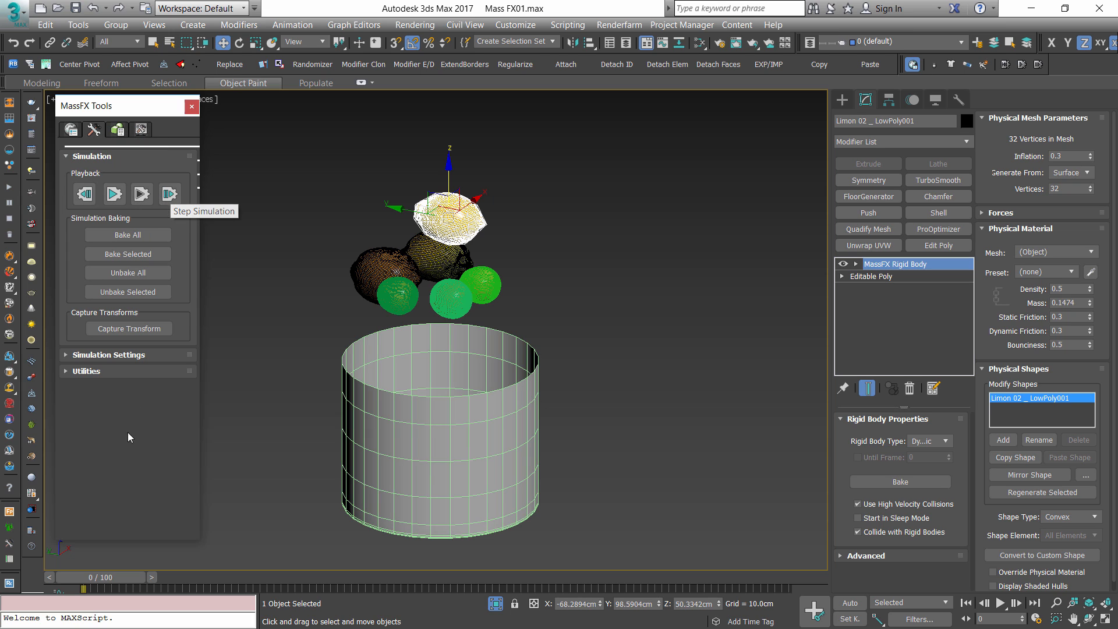
{"action": "left_click", "coordinate": [141, 195]}
- Examine how the dropped fruits meet the container's bottom and wall from below, outside and above
{"action": "middle_click_drag", "start_coordinate": [565, 370], "coordinate": [515, 389], "text": "alt"}
{"action": "middle_click_drag", "start_coordinate": [516, 389], "coordinate": [443, 403], "text": "alt"}
{"action": "scroll", "coordinate": [466, 432], "scroll_direction": "up", "scroll_amount": 4}
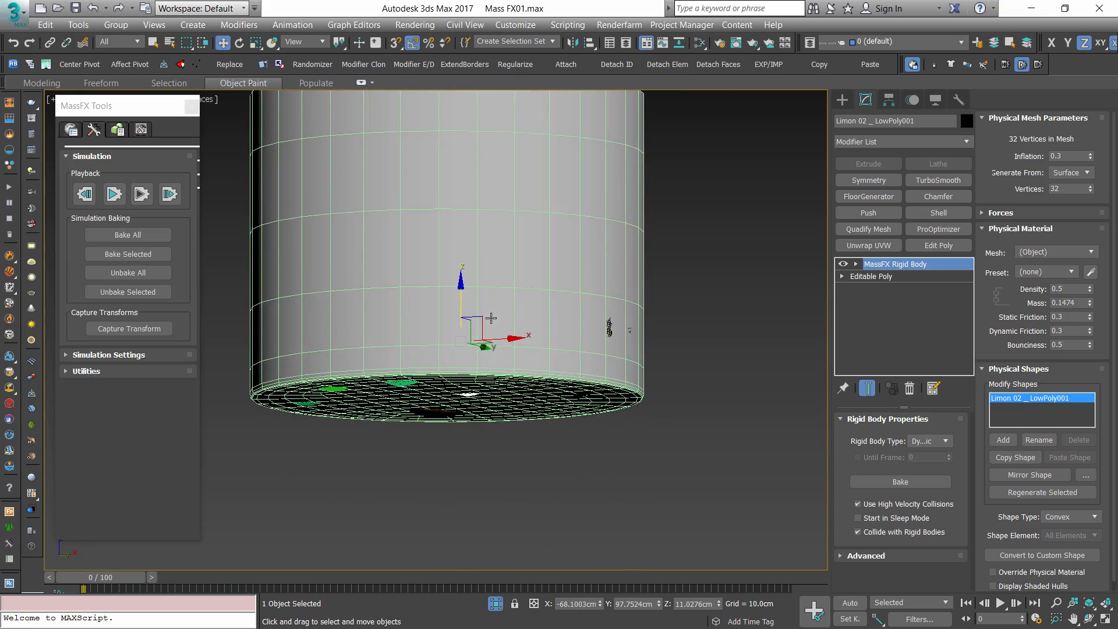
{"action": "scroll", "coordinate": [444, 402], "scroll_direction": "up", "scroll_amount": 2}
{"action": "middle_click_drag", "start_coordinate": [641, 373], "coordinate": [447, 465], "text": "alt"}
{"action": "scroll", "coordinate": [554, 388], "scroll_direction": "up", "scroll_amount": 3}
{"action": "scroll", "coordinate": [437, 469], "scroll_direction": "up", "scroll_amount": 3}
{"action": "scroll", "coordinate": [437, 470], "scroll_direction": "down", "scroll_amount": 5}
{"action": "scroll", "coordinate": [446, 460], "scroll_direction": "up", "scroll_amount": 3}
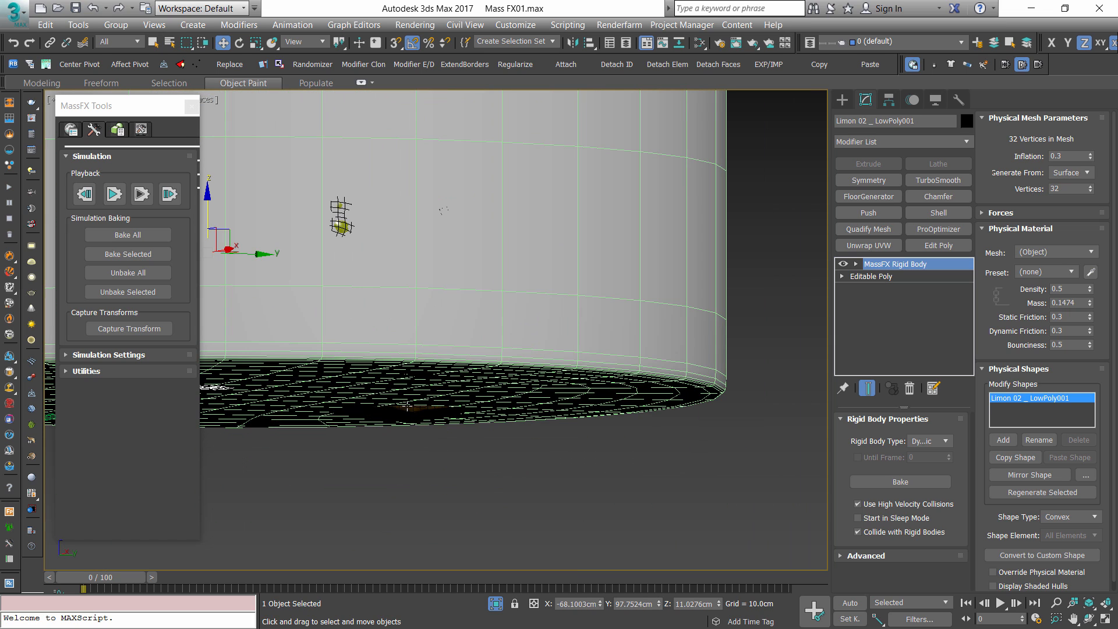
{"action": "left_click", "coordinate": [406, 416]}
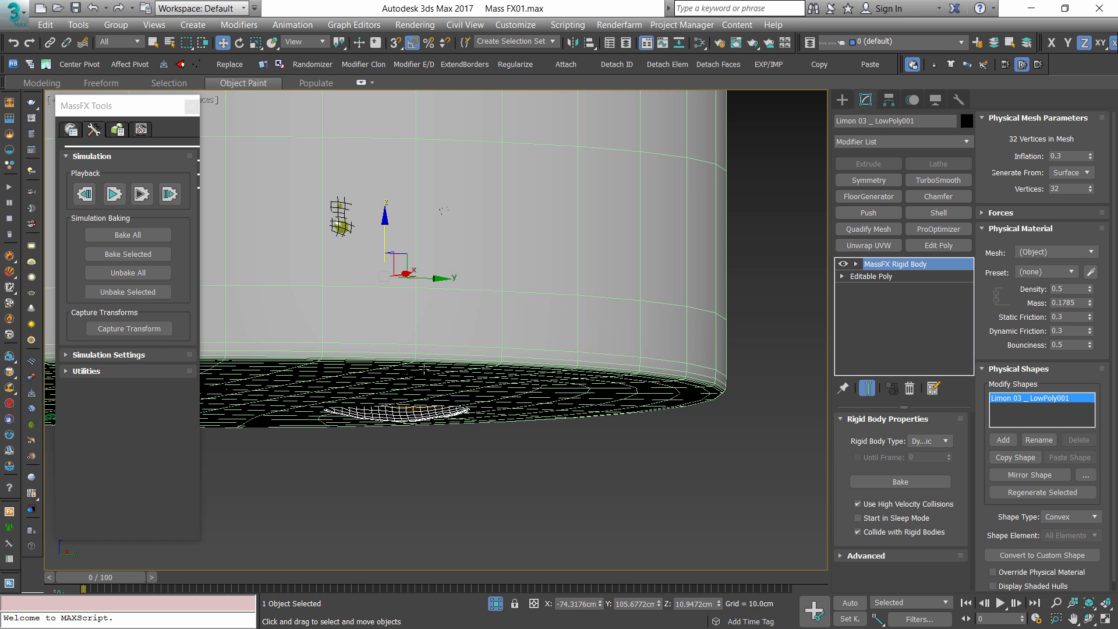
{"action": "scroll", "coordinate": [475, 412], "scroll_direction": "down", "scroll_amount": 3}
{"action": "middle_click_drag", "start_coordinate": [474, 411], "coordinate": [526, 373], "text": "alt"}
{"action": "scroll", "coordinate": [501, 430], "scroll_direction": "down", "scroll_amount": 3}
{"action": "scroll", "coordinate": [495, 401], "scroll_direction": "up", "scroll_amount": 5}
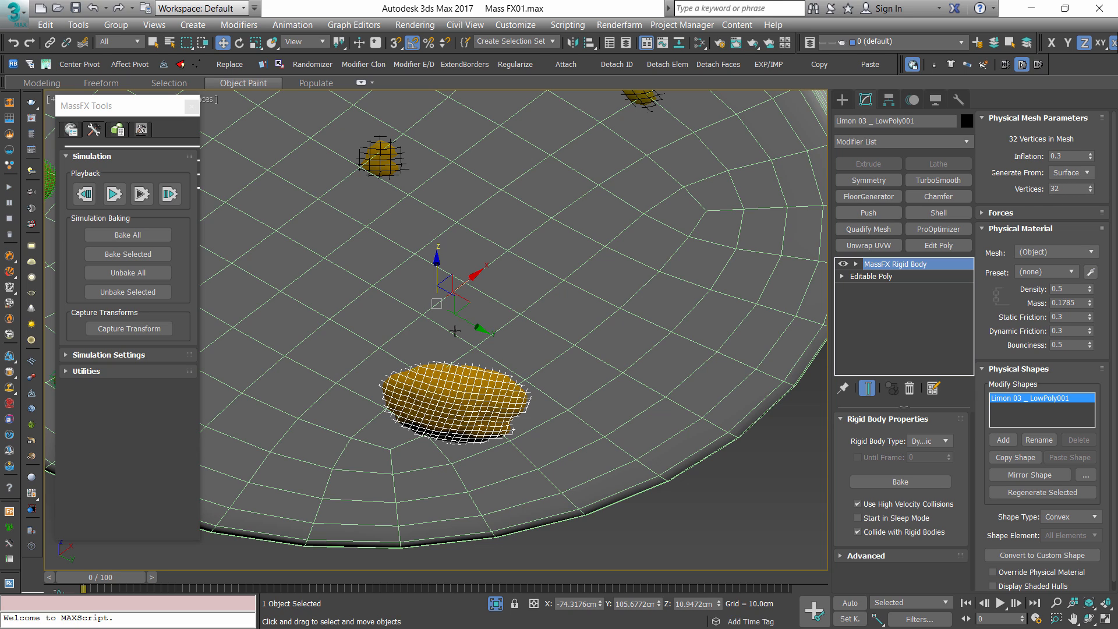
{"action": "scroll", "coordinate": [479, 304], "scroll_direction": "down", "scroll_amount": 5}
{"action": "middle_click_drag", "start_coordinate": [480, 306], "coordinate": [548, 319], "text": "alt"}
{"action": "scroll", "coordinate": [524, 427], "scroll_direction": "up", "scroll_amount": 3}
{"action": "scroll", "coordinate": [573, 269], "scroll_direction": "down", "scroll_amount": 1}
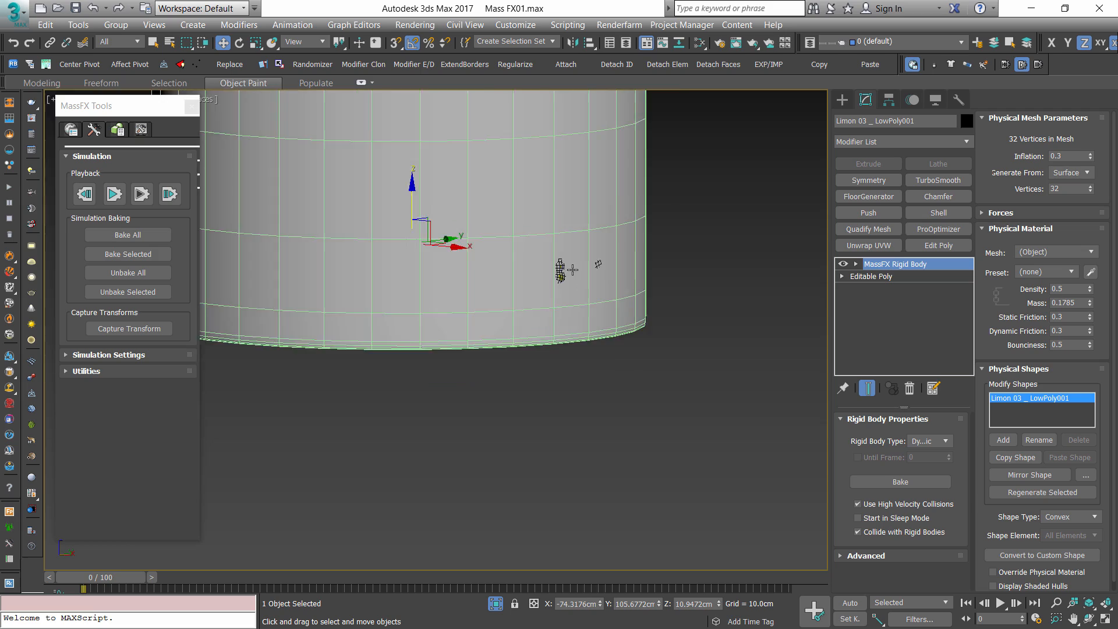
{"action": "scroll", "coordinate": [573, 270], "scroll_direction": "up", "scroll_amount": 3}
{"action": "scroll", "coordinate": [546, 266], "scroll_direction": "down", "scroll_amount": 5}
{"action": "middle_click_drag", "start_coordinate": [545, 267], "coordinate": [561, 355], "text": "alt"}
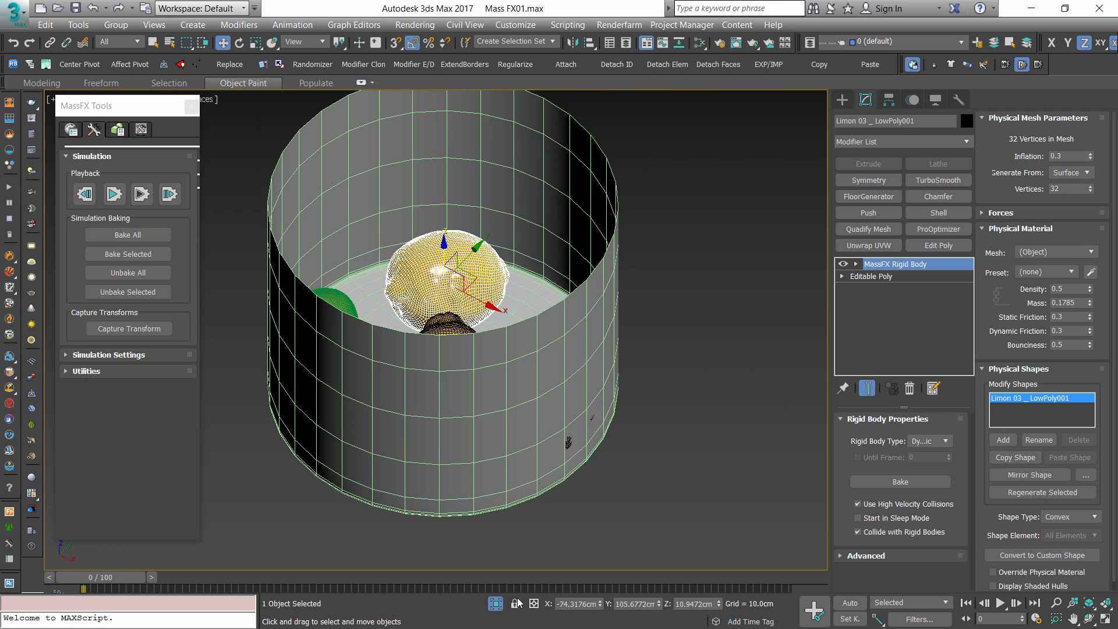
- Show the hidden jars briefly, restore the isolated view and undo the simulated drop of the fruits
{"action": "left_click", "coordinate": [495, 603]}
{"action": "scroll", "coordinate": [493, 409], "scroll_direction": "down", "scroll_amount": 2}
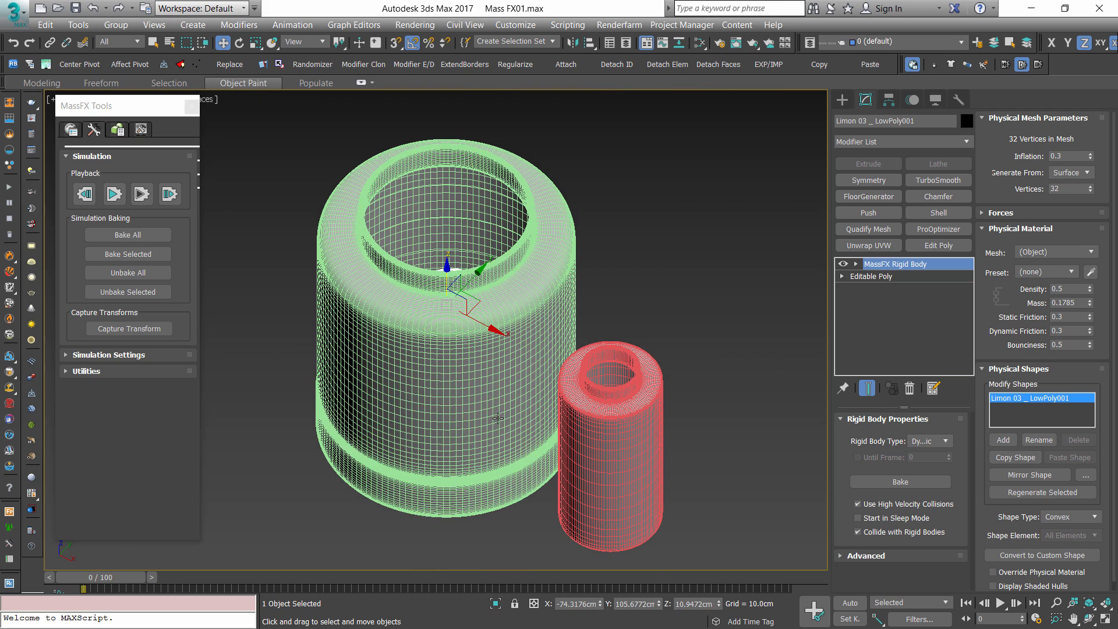
{"action": "key", "text": "ctrl+z"}
{"action": "middle_click_drag", "start_coordinate": [545, 323], "coordinate": [543, 277], "text": "alt"}
{"action": "middle_click_drag", "start_coordinate": [543, 276], "coordinate": [529, 362]}
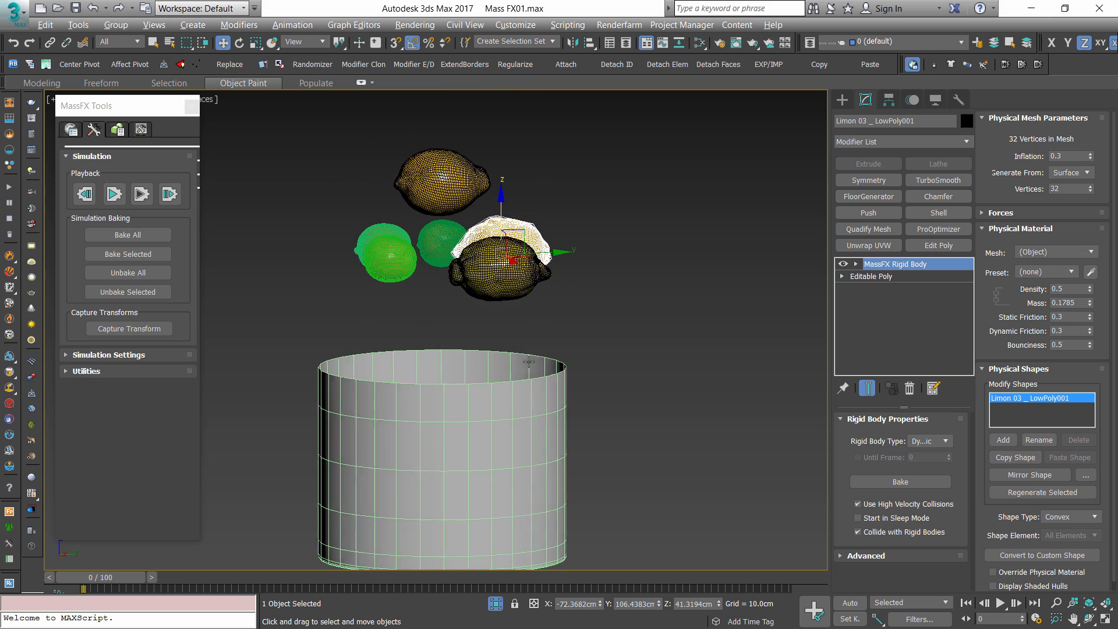
- Select the three lemons in the top view and move them together outside the container
{"action": "left_click", "coordinate": [633, 307]}
{"action": "key", "text": "t"}
{"action": "key", "text": "z"}
{"action": "scroll", "coordinate": [517, 295], "scroll_direction": "down", "scroll_amount": 4}
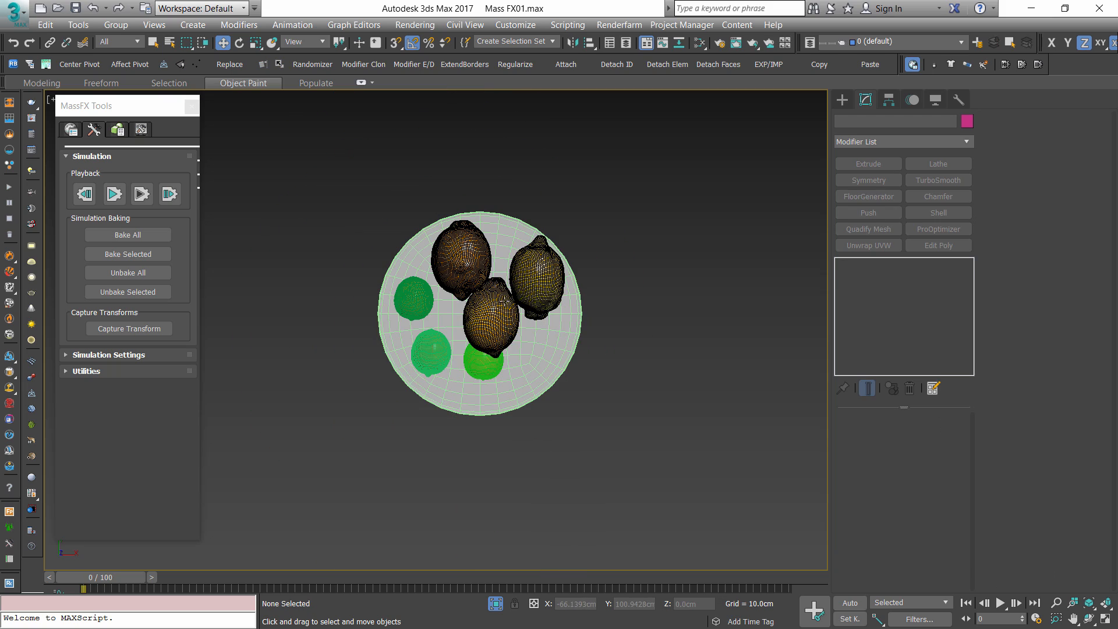
{"action": "left_click", "coordinate": [507, 301]}
{"action": "left_click", "coordinate": [539, 283], "text": "ctrl"}
{"action": "left_click", "coordinate": [483, 280], "text": "ctrl"}
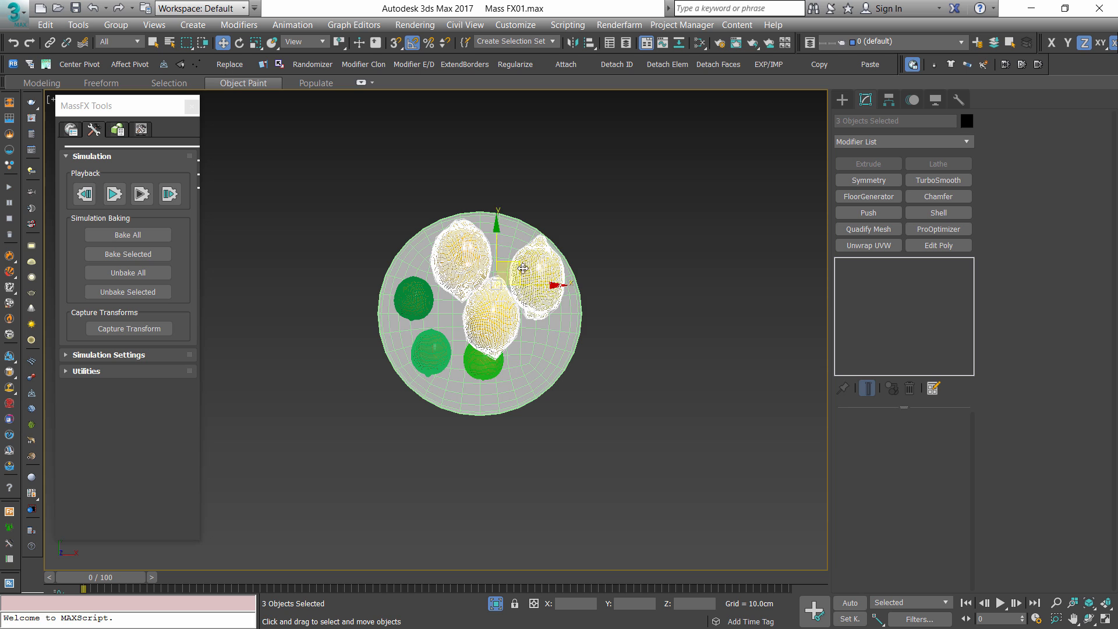
{"action": "left_click_drag", "start_coordinate": [523, 268], "coordinate": [709, 226]}
- Clone the three limes as copies and place the new set beside the originals inside the container's outline
{"action": "left_click", "coordinate": [486, 356]}
{"action": "left_click", "coordinate": [434, 351], "text": "ctrl"}
{"action": "left_click", "coordinate": [420, 303], "text": "ctrl"}
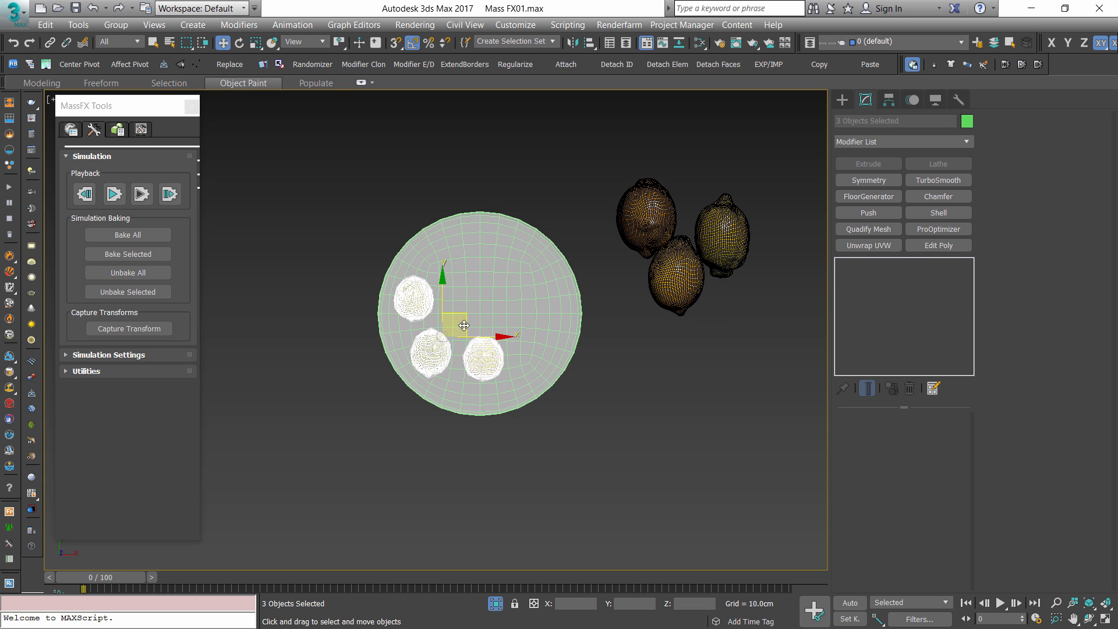
{"action": "mouse_move", "coordinate": [465, 325]}
{"action": "left_mouse_down", "text": "shift"}
{"action": "mouse_move", "coordinate": [499, 275]}
{"action": "mouse_move", "coordinate": [508, 278]}
{"action": "left_mouse_up", "text": "shift"}
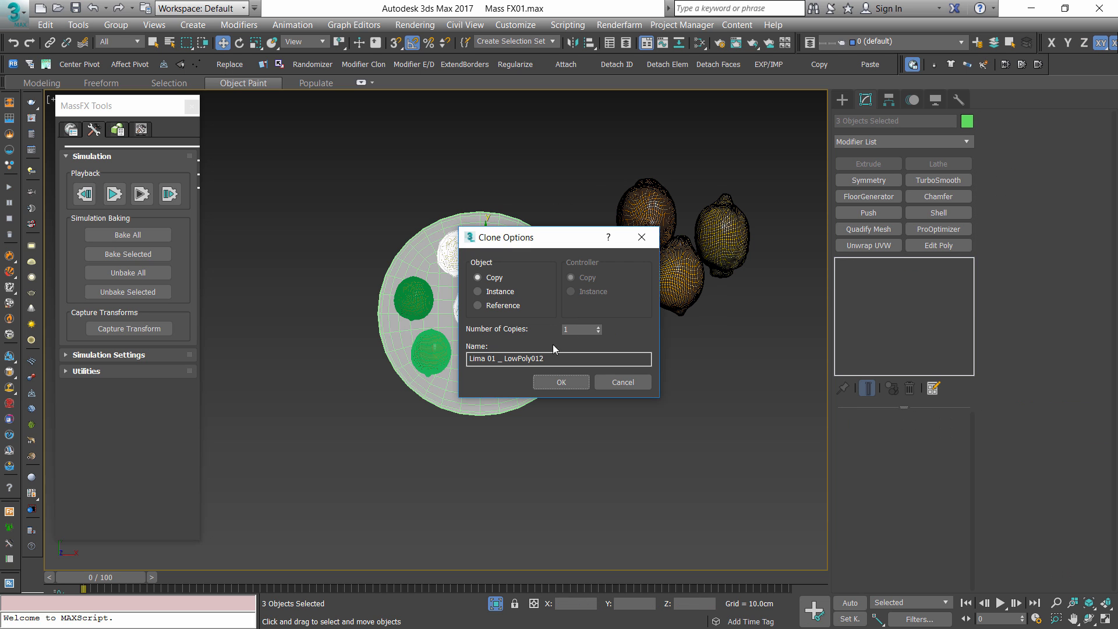
{"action": "left_click", "coordinate": [555, 376]}
{"action": "left_click", "coordinate": [456, 257]}
{"action": "left_click_drag", "start_coordinate": [485, 242], "coordinate": [529, 253]}
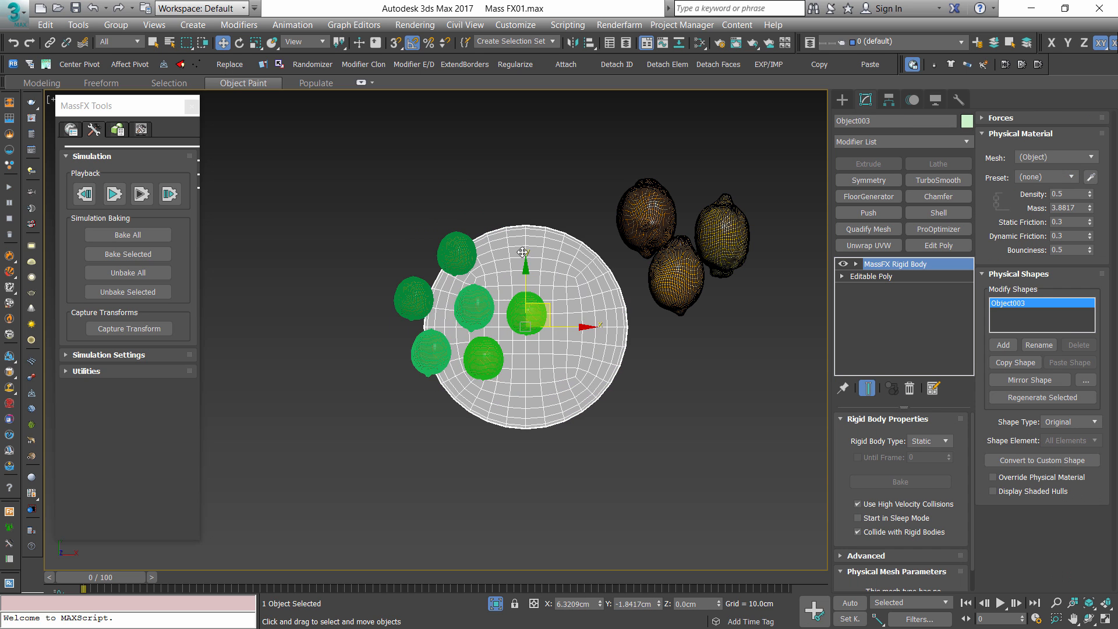
{"action": "key", "text": "ctrl+z"}
- Rotate each of the three copied limes individually to vary their orientation
{"action": "left_click", "coordinate": [449, 256]}
{"action": "scroll", "coordinate": [470, 257], "scroll_direction": "up", "scroll_amount": 5}
{"action": "key", "text": "e"}
{"action": "left_click_drag", "start_coordinate": [414, 275], "coordinate": [460, 300]}
{"action": "left_click", "coordinate": [481, 397]}
{"action": "left_click_drag", "start_coordinate": [457, 435], "coordinate": [482, 362]}
{"action": "left_click", "coordinate": [619, 409]}
{"action": "left_click_drag", "start_coordinate": [617, 441], "coordinate": [626, 388]}
{"action": "scroll", "coordinate": [501, 362], "scroll_direction": "down", "scroll_amount": 5}
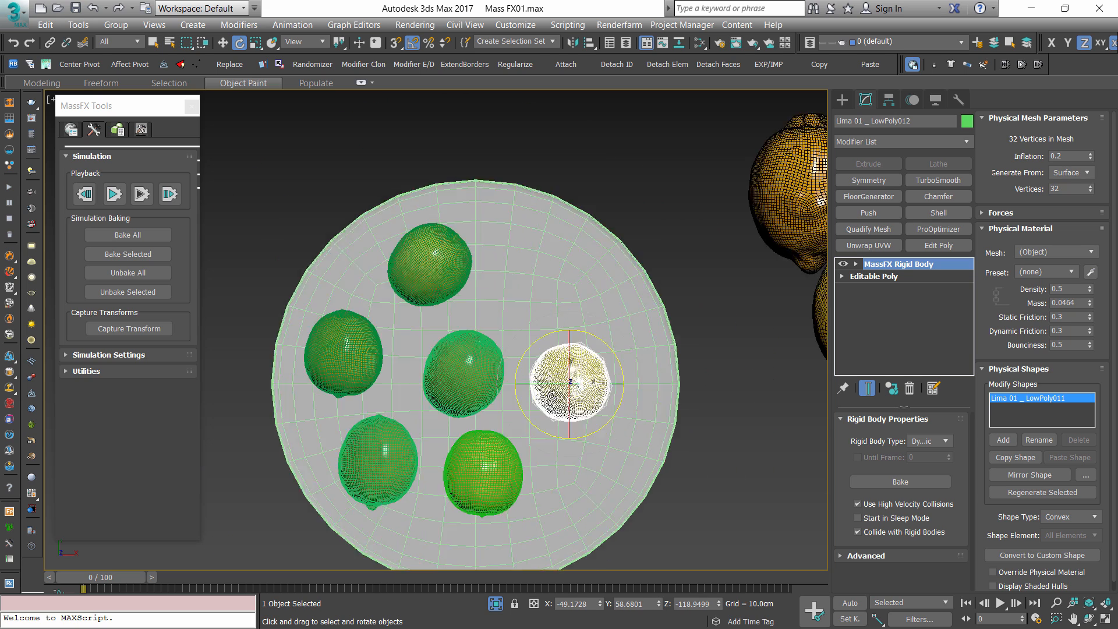
- Move the orange lemon Limon 03 back over the container and rotate it to stand upright
{"action": "key", "text": "w"}
{"action": "left_click", "coordinate": [751, 272]}
{"action": "left_click_drag", "start_coordinate": [738, 238], "coordinate": [559, 296]}
{"action": "key", "text": "e"}
- Shift the copied Lima 01 outward and nudge the central copied lime to space the fruits apart
{"action": "key", "text": "w"}
{"action": "left_click_drag", "start_coordinate": [568, 385], "coordinate": [599, 383]}
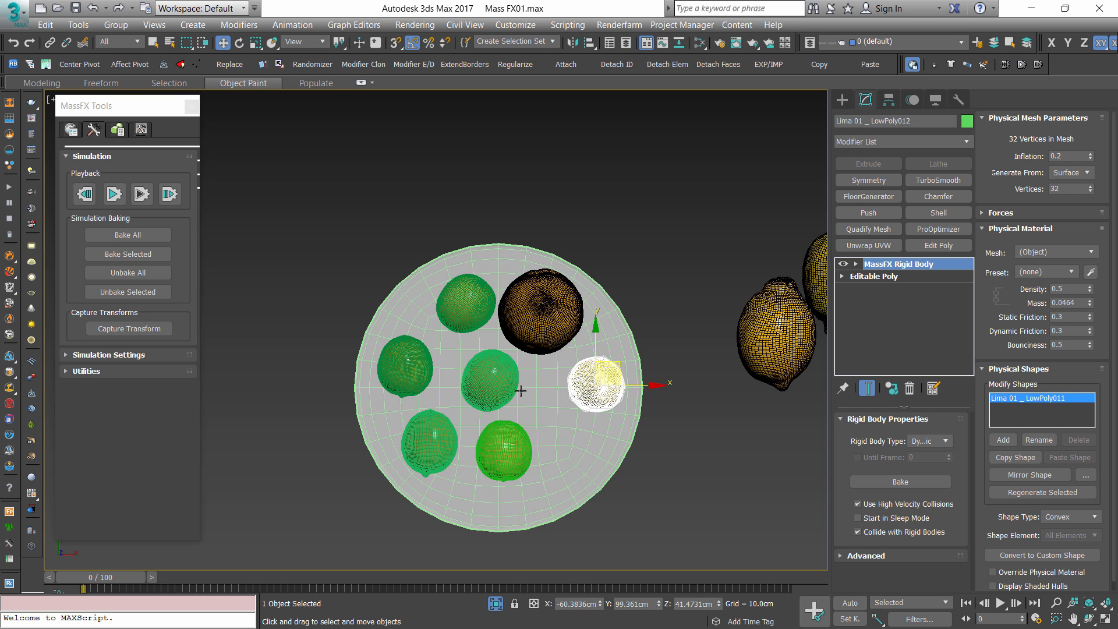
{"action": "left_click_drag", "start_coordinate": [488, 379], "coordinate": [483, 375]}
- Clone the lime Lima 02 into the empty spot near the container's lower edge and rotate the clone
{"action": "left_click", "coordinate": [406, 367]}
{"action": "mouse_move", "coordinate": [428, 348]}
{"action": "left_mouse_down", "text": "shift"}
{"action": "mouse_move", "coordinate": [606, 416]}
{"action": "mouse_move", "coordinate": [590, 434]}
{"action": "left_mouse_up", "text": "shift"}
{"action": "left_click", "coordinate": [571, 383]}
{"action": "key", "text": "e"}
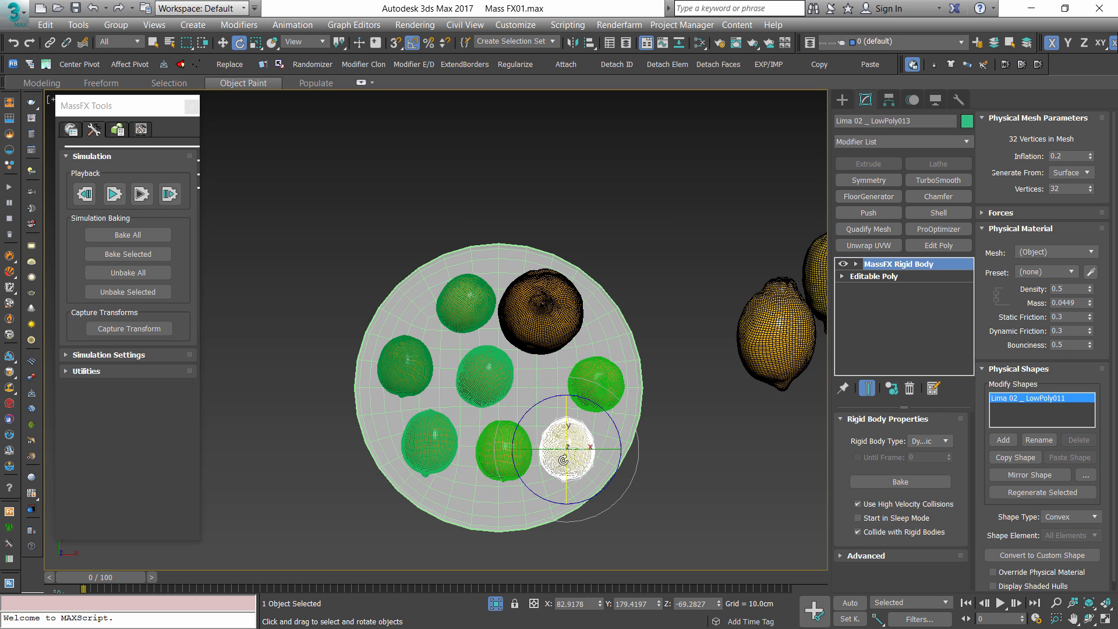
{"action": "left_click_drag", "start_coordinate": [580, 396], "coordinate": [586, 389]}
- Select the eight fruits over the container and clone them upward once as instances to form a second layer
{"action": "middle_click_drag", "start_coordinate": [593, 445], "coordinate": [562, 409]}
{"action": "scroll", "coordinate": [562, 409], "scroll_direction": "down", "scroll_amount": 3}
{"action": "mouse_move", "coordinate": [621, 536]}
{"action": "left_mouse_down"}
{"action": "mouse_move", "coordinate": [536, 426]}
{"action": "mouse_move", "coordinate": [389, 277]}
{"action": "left_mouse_up"}
{"action": "left_click_drag", "start_coordinate": [494, 447], "coordinate": [493, 446], "text": "alt"}
{"action": "key", "text": "f"}
{"action": "key", "text": "z"}
{"action": "scroll", "coordinate": [536, 375], "scroll_direction": "down", "scroll_amount": 5}
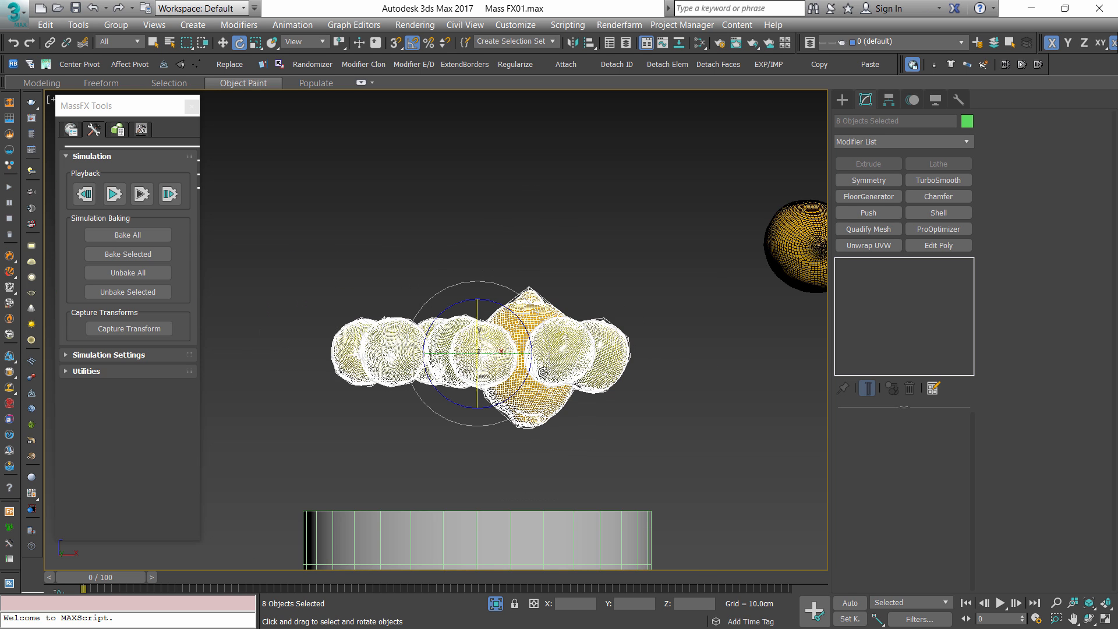
{"action": "key", "text": "w"}
{"action": "left_click_drag", "start_coordinate": [525, 310], "coordinate": [525, 207], "text": "shift"}
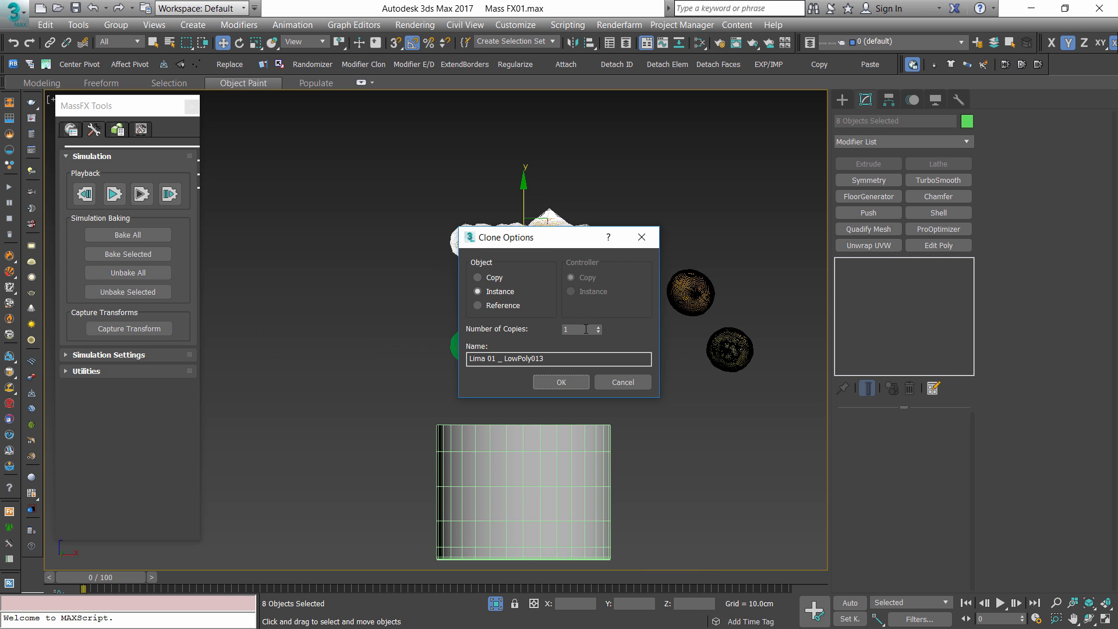
{"action": "left_click", "coordinate": [560, 383]}
{"action": "middle_click_drag", "start_coordinate": [599, 396], "coordinate": [590, 404]}
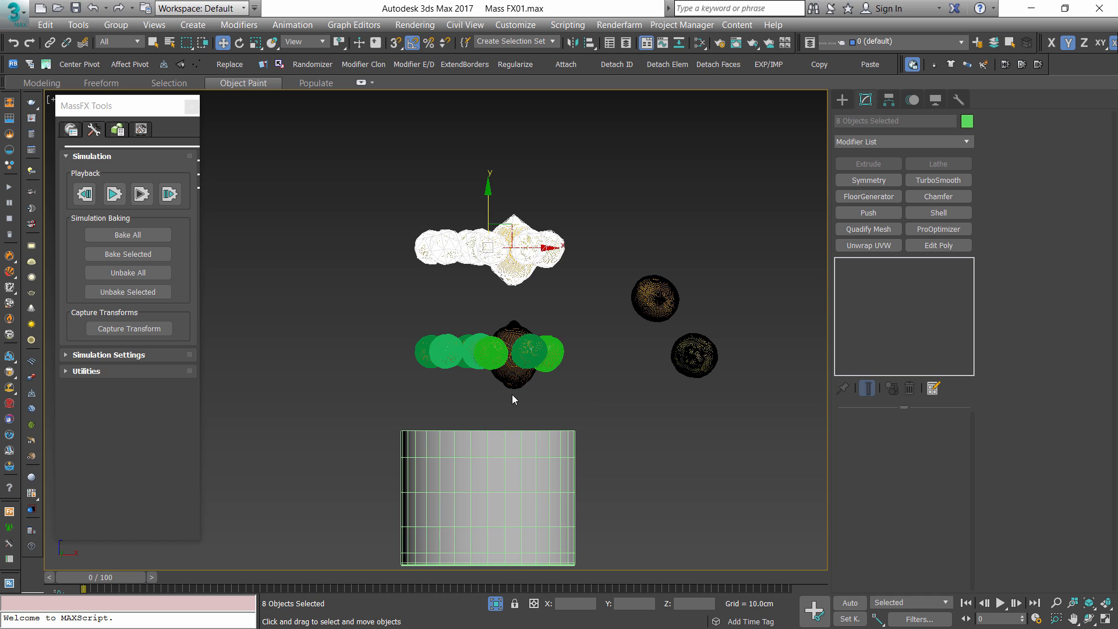
- Rotate the second fruit layer as a group and delete its cloned orange lemon
{"action": "middle_click_drag", "start_coordinate": [525, 255], "coordinate": [475, 373], "text": "alt"}
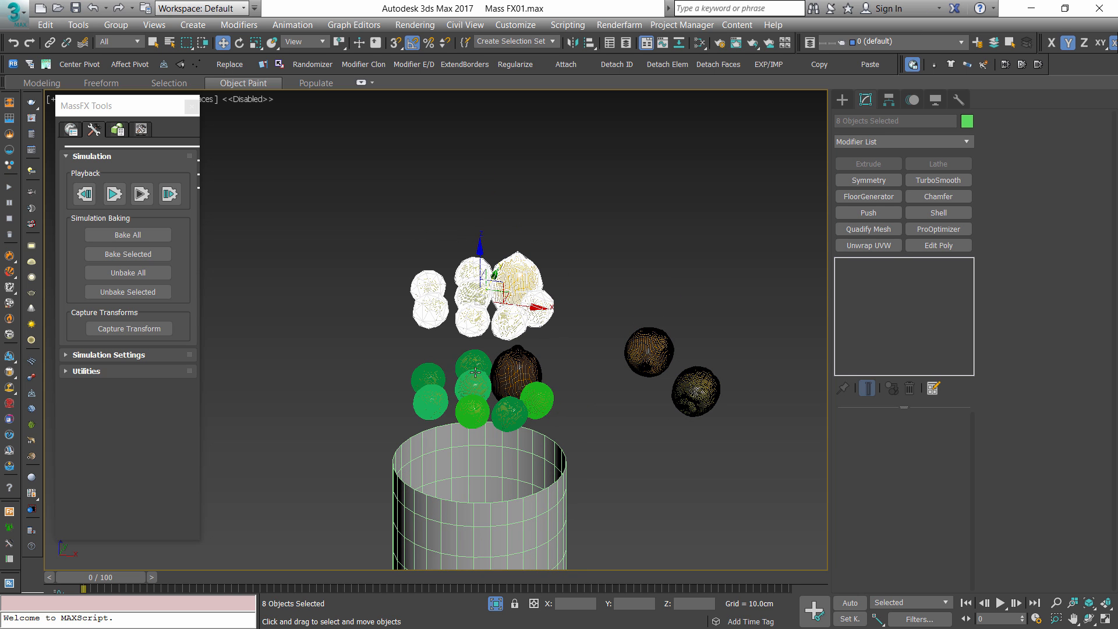
{"action": "key", "text": "e"}
{"action": "left_click_drag", "start_coordinate": [491, 324], "coordinate": [507, 300]}
{"action": "left_click", "coordinate": [559, 308]}
{"action": "left_click", "coordinate": [451, 322]}
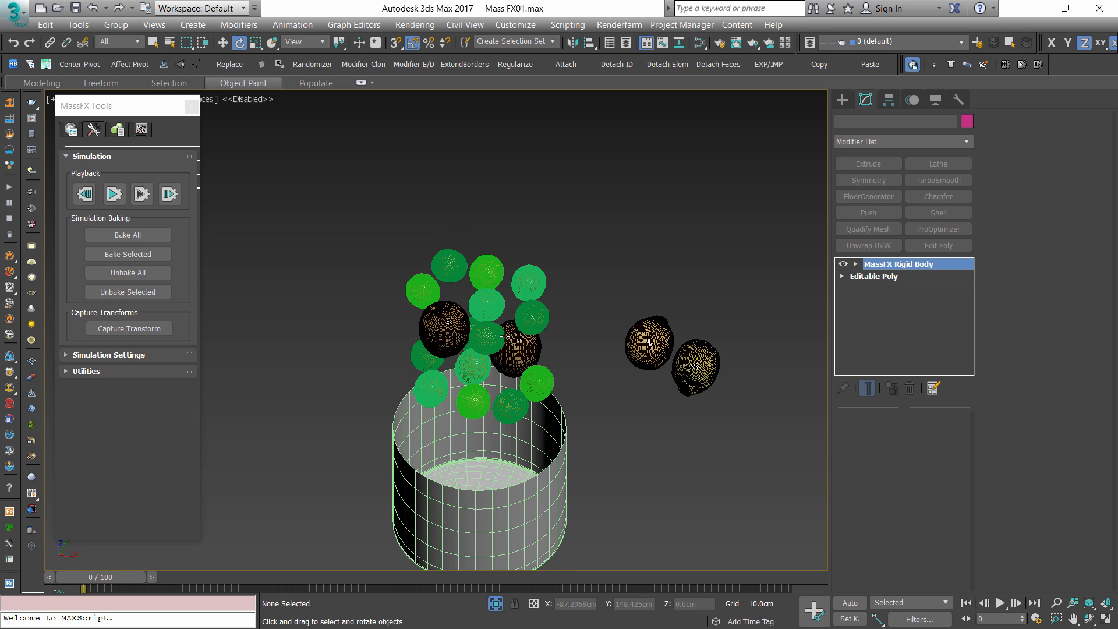
{"action": "key", "text": "Delete"}
- Rotate the spare lemon Limon 02 outside the container so that it stands upright
{"action": "left_click", "coordinate": [629, 342]}
{"action": "middle_click_drag", "start_coordinate": [617, 343], "coordinate": [528, 382]}
{"action": "scroll", "coordinate": [528, 382], "scroll_direction": "down", "scroll_amount": 2}
{"action": "key", "text": "t"}
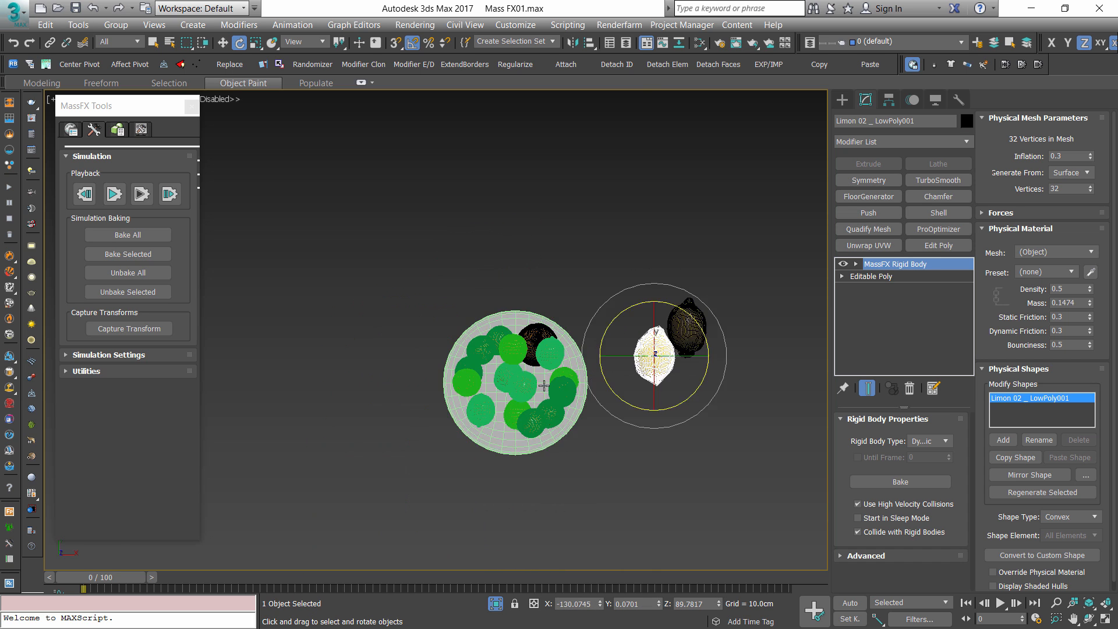
{"action": "key", "text": "w"}
{"action": "key", "text": "e"}
{"action": "left_click_drag", "start_coordinate": [550, 341], "coordinate": [515, 398]}
{"action": "key", "text": "w"}
{"action": "key", "text": "ctrl+z"}
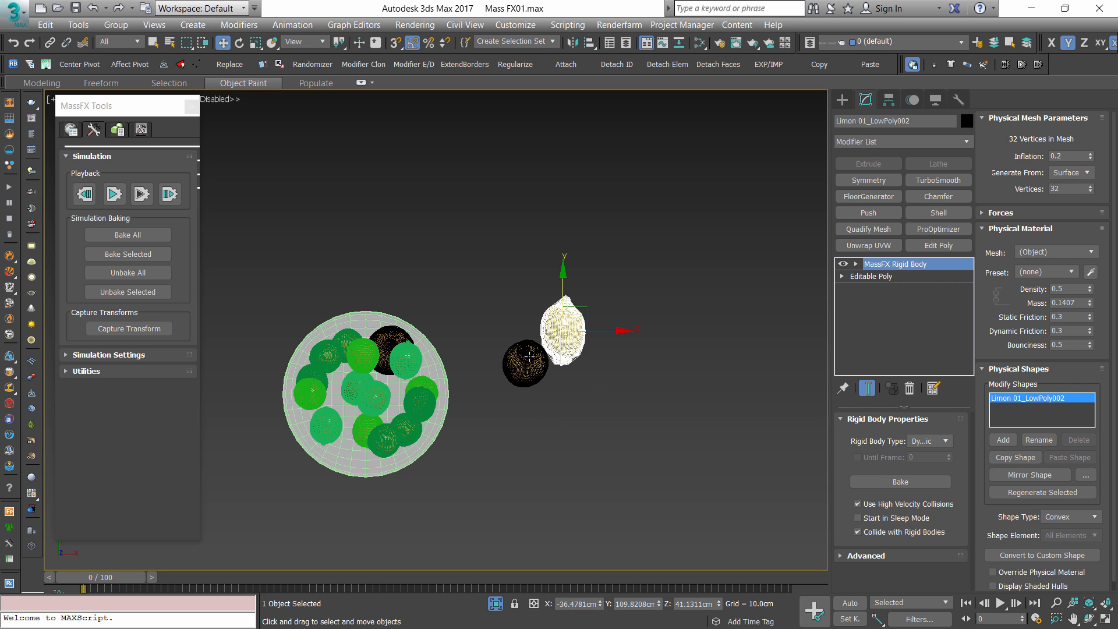
{"action": "key", "text": "ctrl+z"}
{"action": "left_click_drag", "start_coordinate": [545, 348], "coordinate": [509, 391]}
{"action": "key", "text": "ctrl+z"}
- Move Limon 02 over the container and raise it into the second fruit layer
{"action": "left_click", "coordinate": [544, 365]}
{"action": "left_click_drag", "start_coordinate": [546, 352], "coordinate": [367, 413]}
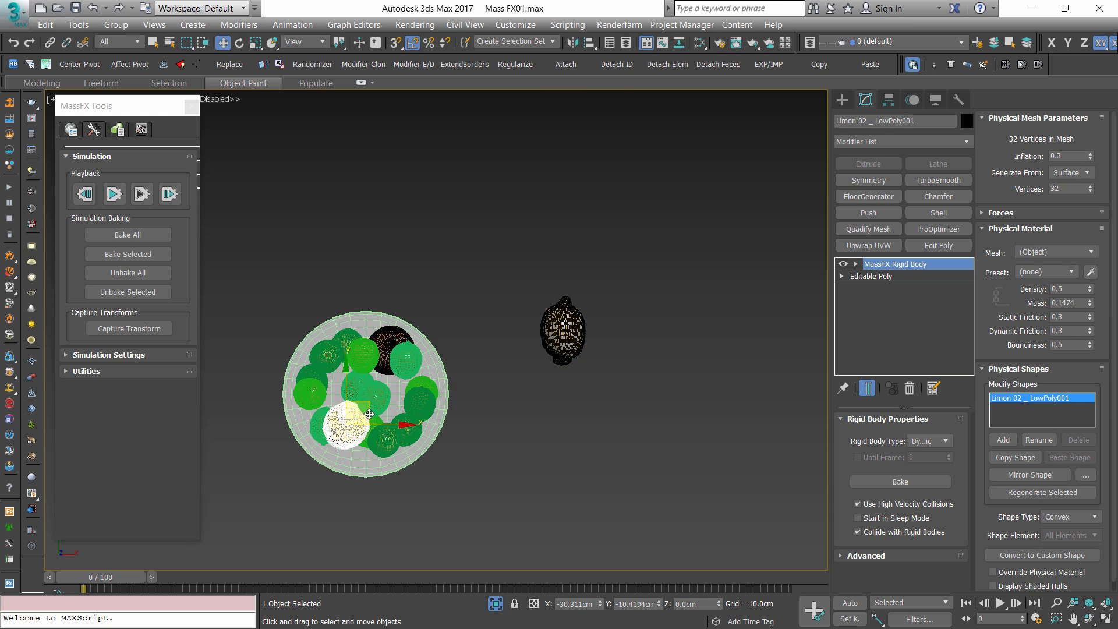
{"action": "middle_click_drag", "start_coordinate": [367, 413], "coordinate": [356, 345], "text": "alt"}
{"action": "scroll", "coordinate": [354, 403], "scroll_direction": "up", "scroll_amount": 3}
{"action": "left_click_drag", "start_coordinate": [343, 392], "coordinate": [348, 282]}
{"action": "mouse_move", "coordinate": [355, 292]}
{"action": "middle_mouse_down", "text": "alt"}
{"action": "mouse_move", "coordinate": [362, 344]}
{"action": "mouse_move", "coordinate": [368, 289]}
{"action": "middle_mouse_up", "text": "alt"}
{"action": "scroll", "coordinate": [364, 300], "scroll_direction": "down", "scroll_amount": 1}
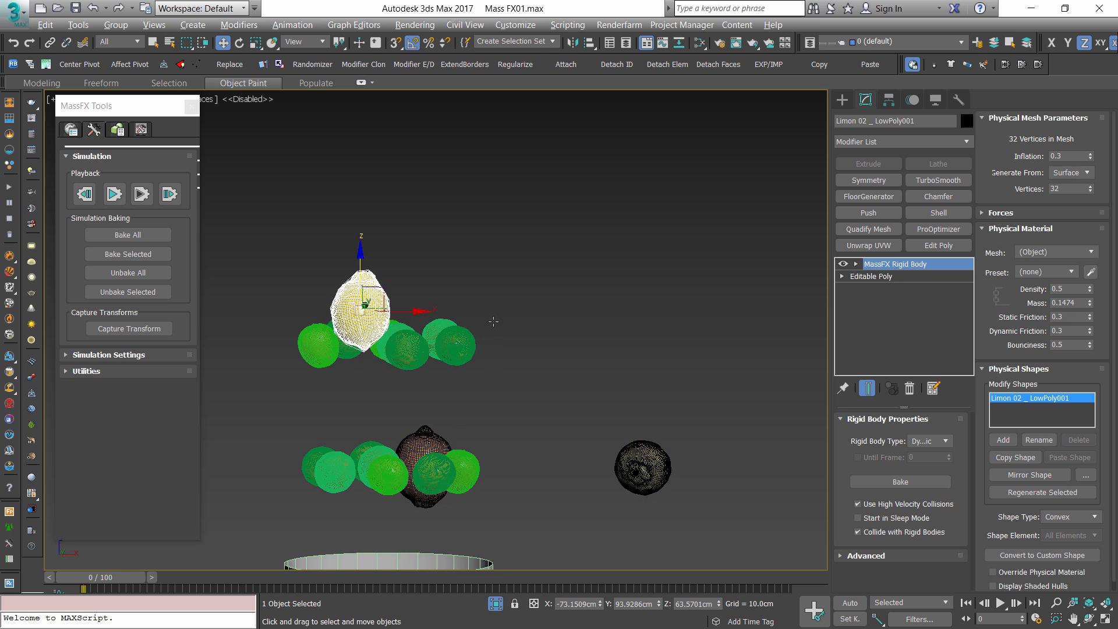
- Select the eight fruits of the second layer and clone them upward once as instances
{"action": "left_click_drag", "start_coordinate": [522, 375], "coordinate": [315, 268]}
{"action": "middle_click_drag", "start_coordinate": [481, 339], "coordinate": [512, 353]}
{"action": "mouse_move", "coordinate": [422, 310]}
{"action": "left_mouse_down", "text": "shift"}
{"action": "mouse_move", "coordinate": [422, 161]}
{"action": "mouse_move", "coordinate": [424, 216]}
{"action": "left_mouse_up", "text": "shift"}
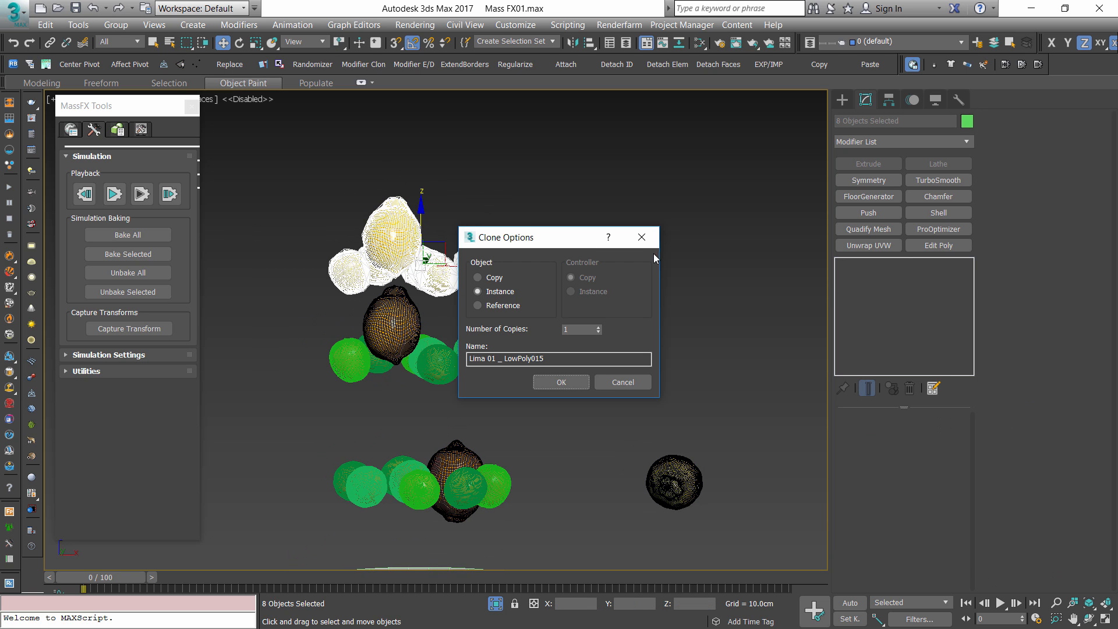
{"action": "left_click", "coordinate": [559, 380]}
- Rotate the third fruit layer as a group and raise it slightly above the second
{"action": "key", "text": "e"}
{"action": "mouse_move", "coordinate": [428, 280]}
{"action": "left_mouse_down"}
{"action": "mouse_move", "coordinate": [562, 272]}
{"action": "mouse_move", "coordinate": [551, 273]}
{"action": "left_mouse_up"}
{"action": "middle_click_drag", "start_coordinate": [489, 301], "coordinate": [514, 313], "text": "alt"}
{"action": "key", "text": "w"}
{"action": "left_click_drag", "start_coordinate": [424, 217], "coordinate": [424, 200]}
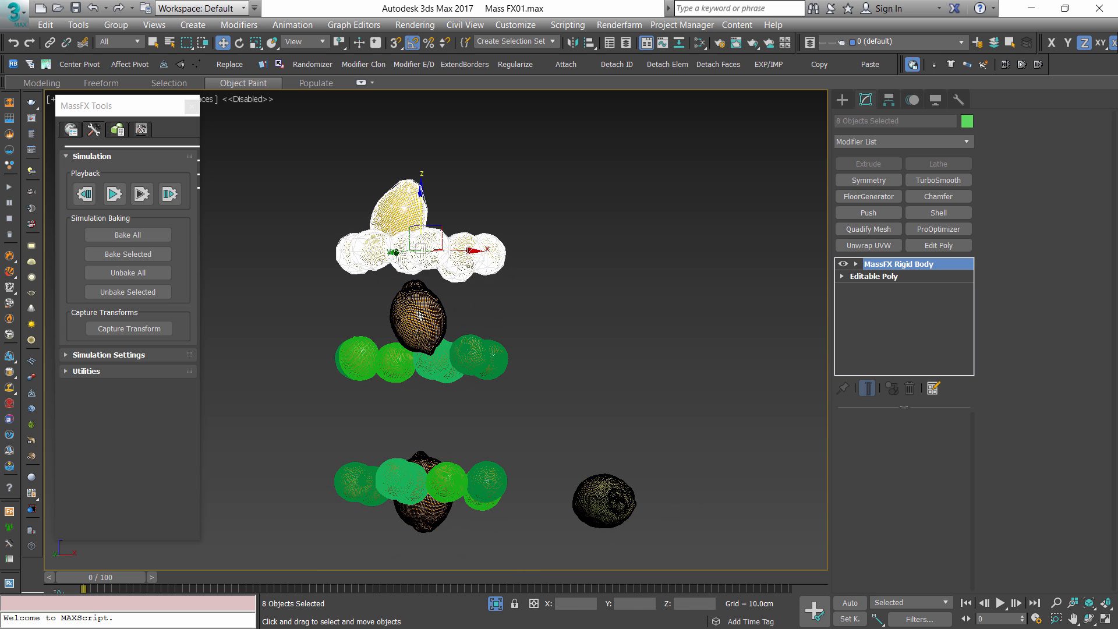
- Lower the second layer's lemon slightly and delete the cloned lemon from the third layer
{"action": "left_click", "coordinate": [420, 309]}
{"action": "left_click_drag", "start_coordinate": [418, 274], "coordinate": [419, 287]}
{"action": "left_click", "coordinate": [410, 211]}
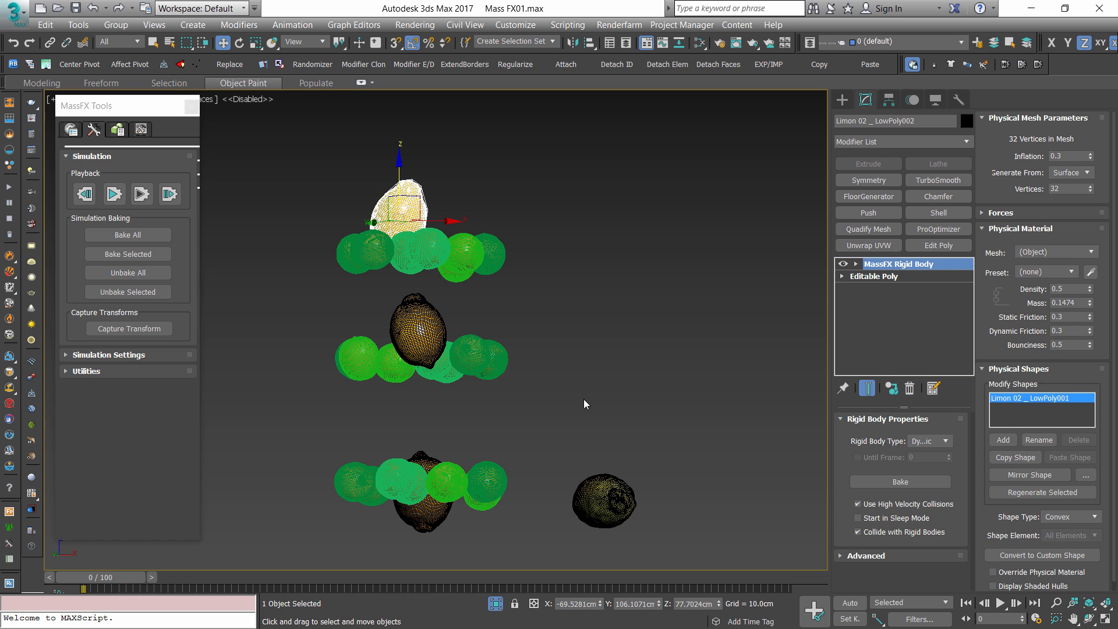
{"action": "key", "text": "Delete"}
- Move the spare Limon 01 lemon over the container and raise it above the third fruit layer
{"action": "left_click", "coordinate": [601, 492]}
{"action": "middle_click_drag", "start_coordinate": [564, 455], "coordinate": [487, 467]}
{"action": "scroll", "coordinate": [487, 467], "scroll_direction": "down", "scroll_amount": 5}
{"action": "key", "text": "t"}
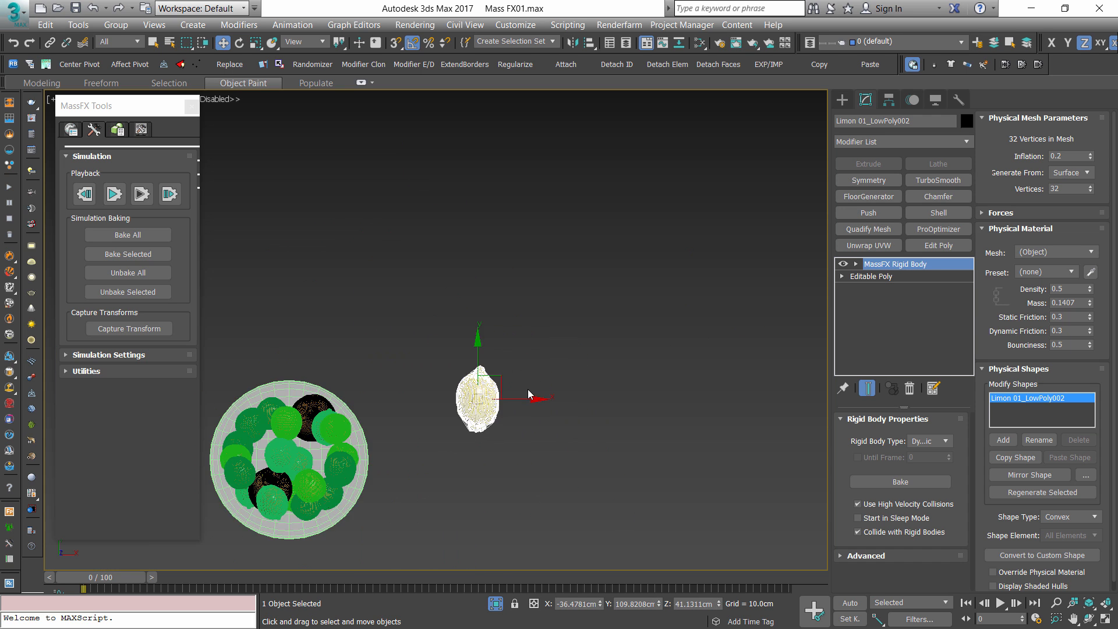
{"action": "scroll", "coordinate": [492, 402], "scroll_direction": "down", "scroll_amount": 2}
{"action": "left_click_drag", "start_coordinate": [494, 396], "coordinate": [360, 275]}
{"action": "key", "text": "f"}
{"action": "middle_click_drag", "start_coordinate": [397, 311], "coordinate": [447, 331]}
{"action": "key", "text": "f"}
{"action": "scroll", "coordinate": [506, 423], "scroll_direction": "down", "scroll_amount": 5}
{"action": "scroll", "coordinate": [506, 423], "scroll_direction": "down", "scroll_amount": 2}
{"action": "middle_click_drag", "start_coordinate": [505, 422], "coordinate": [490, 257]}
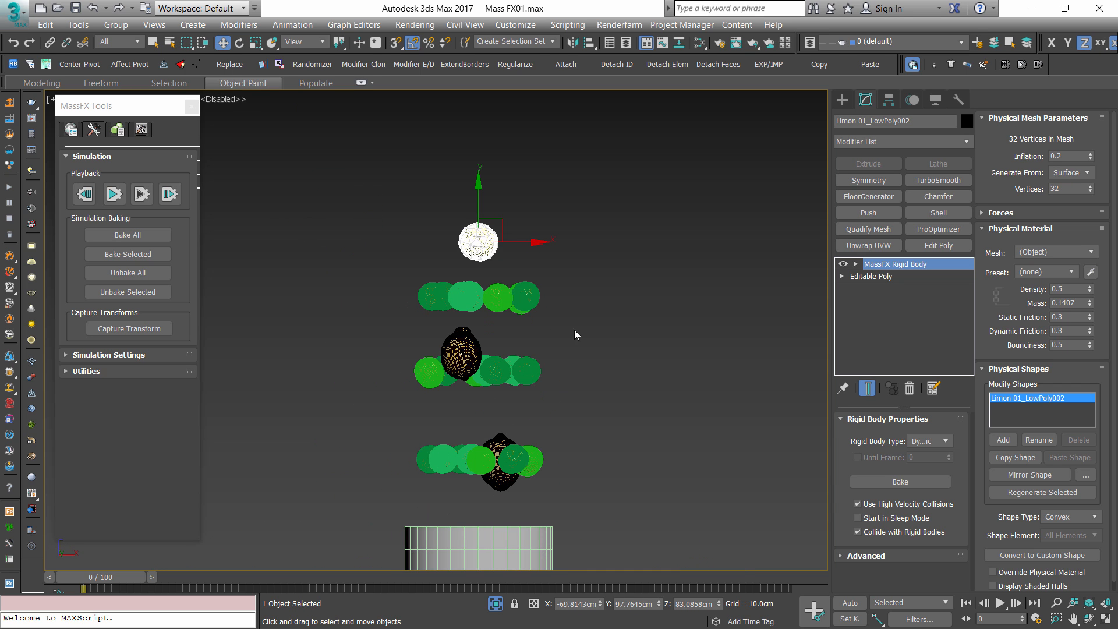
- Bring the third lime layer closer to the top lemon and lower the upper layers to tighten the gaps in the stack
{"action": "left_click_drag", "start_coordinate": [380, 282], "coordinate": [376, 277]}
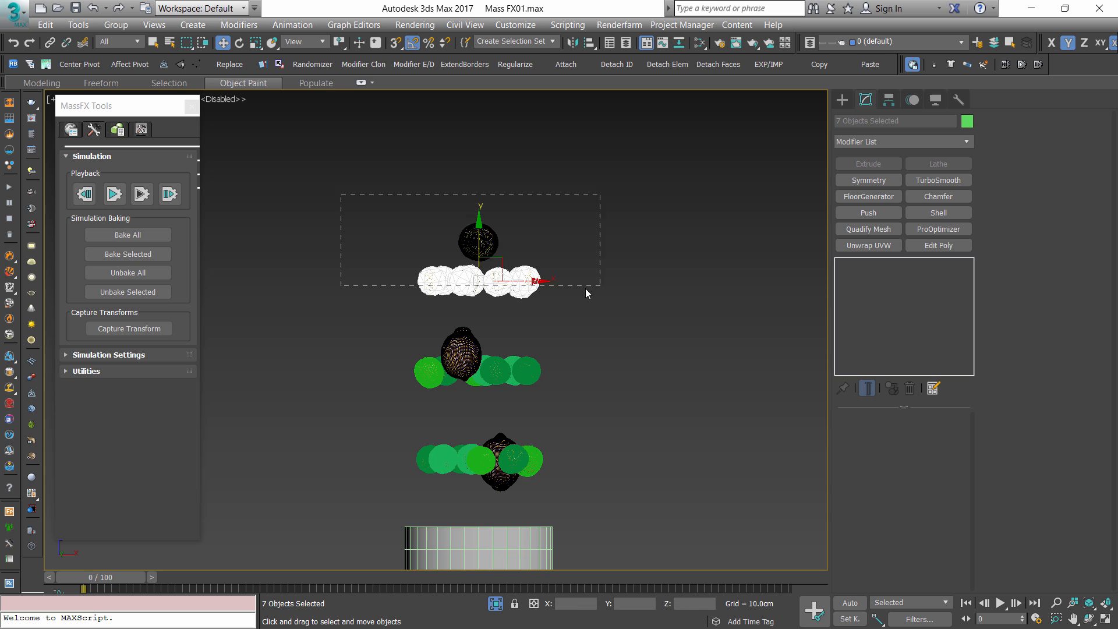
{"action": "left_click_drag", "start_coordinate": [476, 224], "coordinate": [484, 249]}
{"action": "left_click_drag", "start_coordinate": [340, 232], "coordinate": [604, 389]}
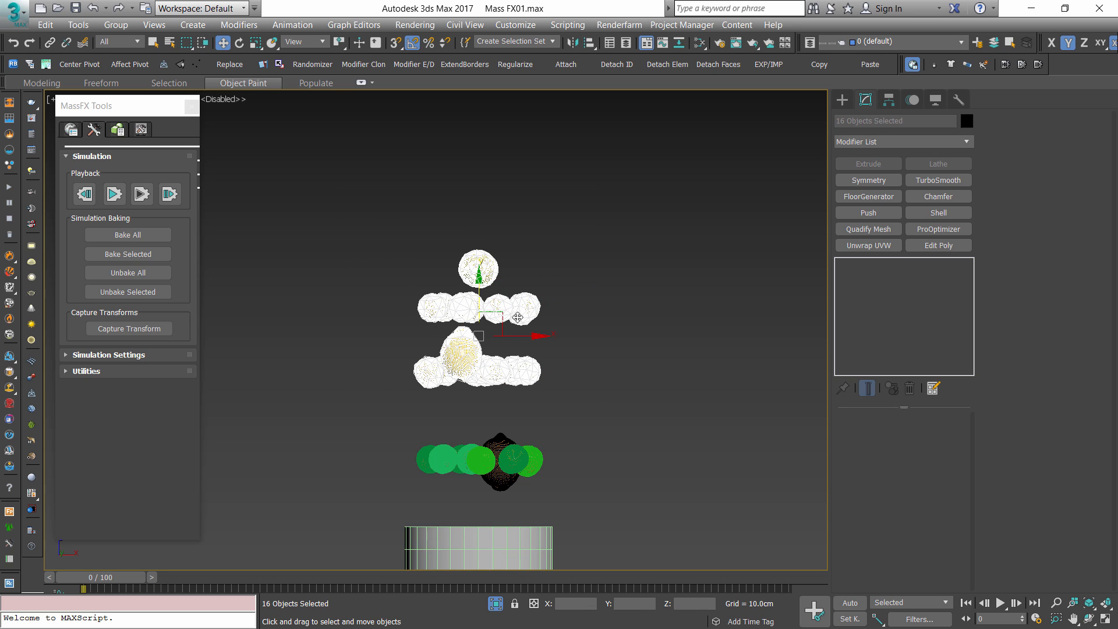
{"action": "left_click_drag", "start_coordinate": [478, 280], "coordinate": [478, 323]}
- Select all 24 fruits and lower the whole stack into the container's opening
{"action": "left_click_drag", "start_coordinate": [562, 491], "coordinate": [407, 261]}
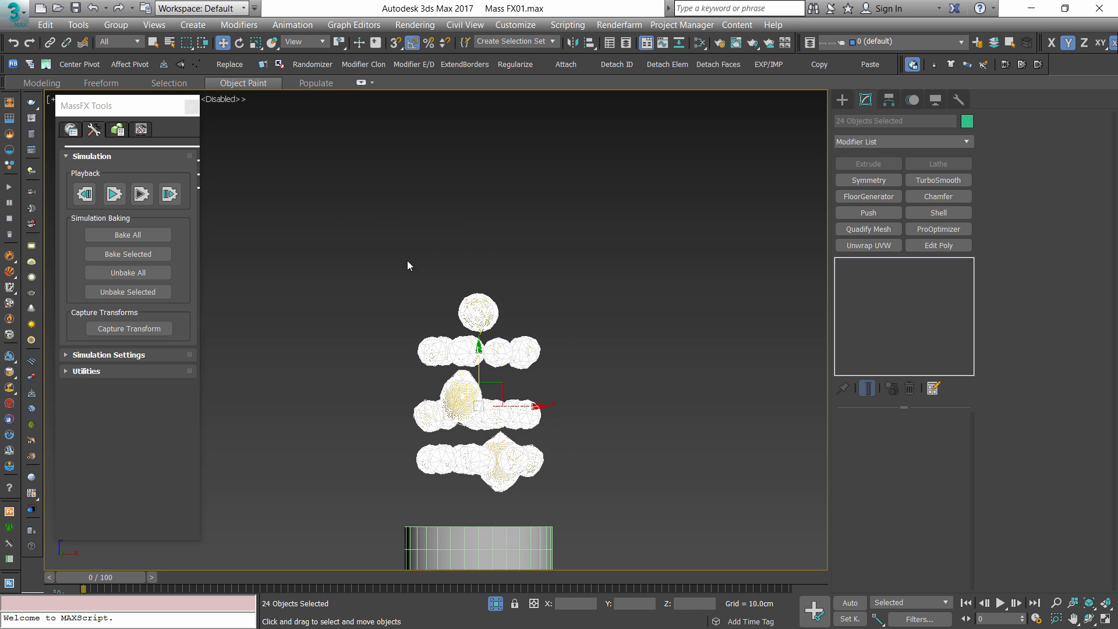
{"action": "middle_click_drag", "start_coordinate": [494, 397], "coordinate": [481, 230]}
{"action": "left_click_drag", "start_coordinate": [469, 214], "coordinate": [485, 314]}
{"action": "middle_click_drag", "start_coordinate": [485, 314], "coordinate": [500, 455], "text": "alt"}
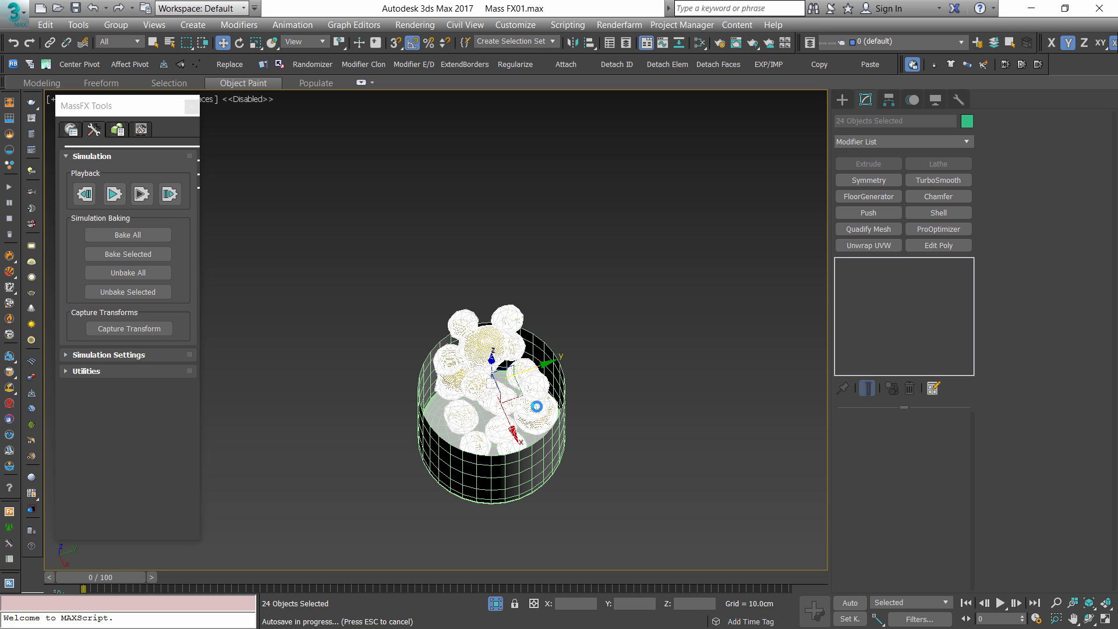
{"action": "middle_click_drag", "start_coordinate": [473, 320], "coordinate": [307, 290], "text": "alt"}
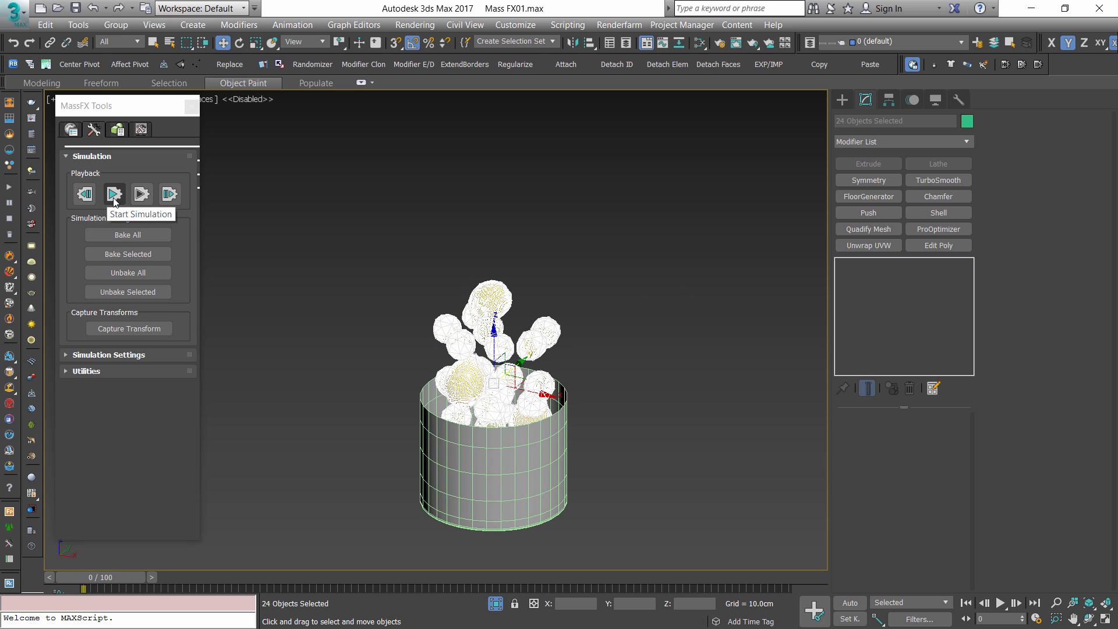
- Run the MassFX simulation, inspect how the fruits settle inside the container, and reset it
{"action": "left_click", "coordinate": [134, 195]}
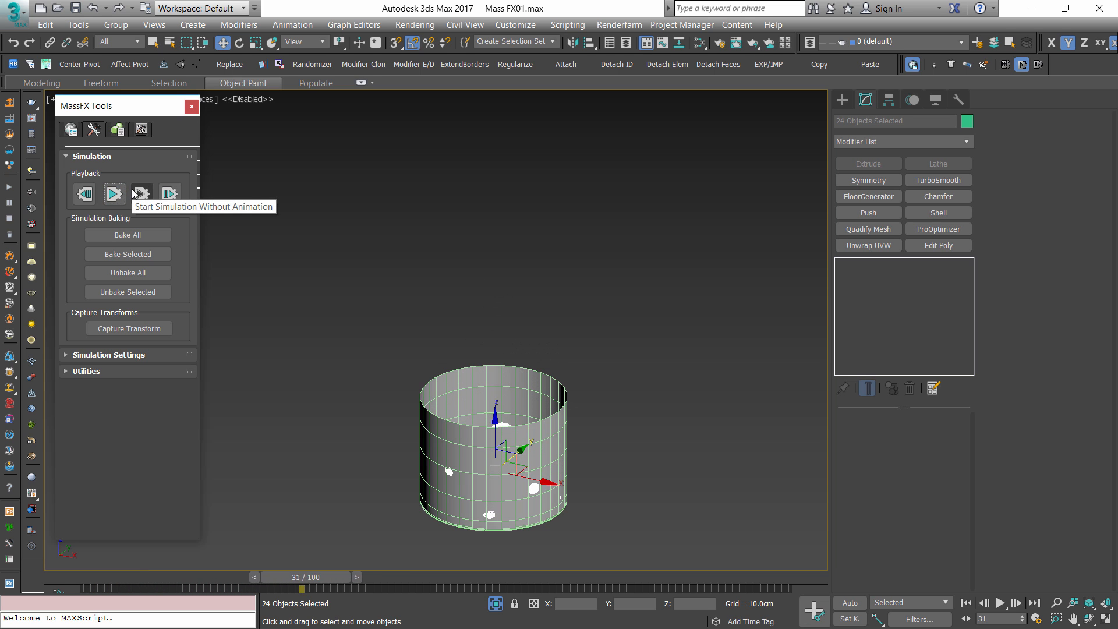
{"action": "middle_click_drag", "start_coordinate": [613, 360], "coordinate": [666, 369], "text": "alt"}
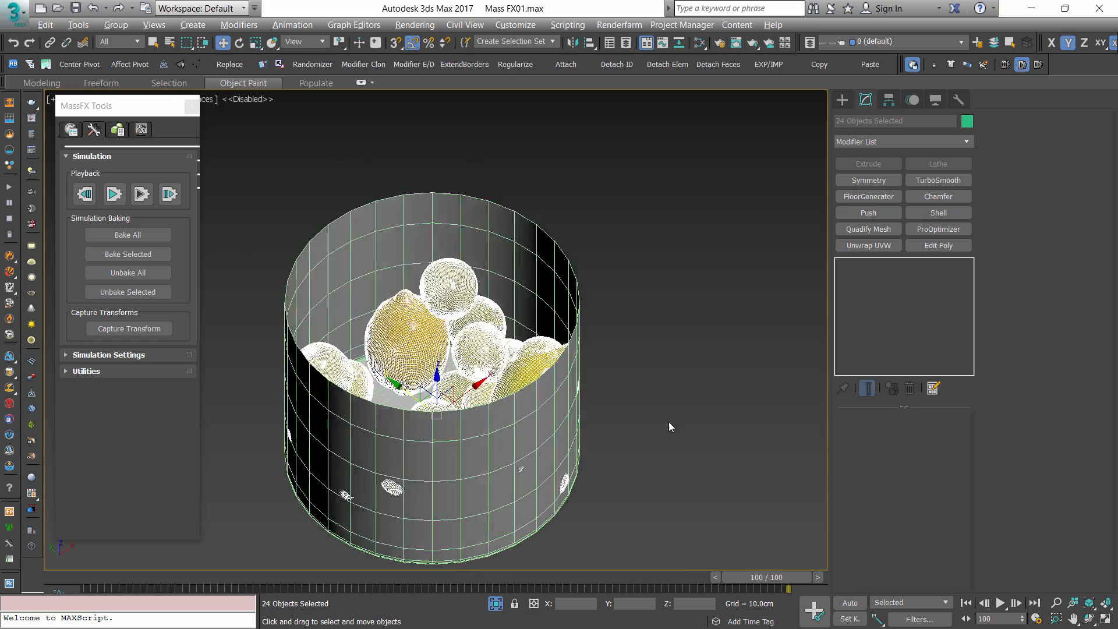
{"action": "middle_click_drag", "start_coordinate": [670, 422], "coordinate": [602, 396], "text": "alt"}
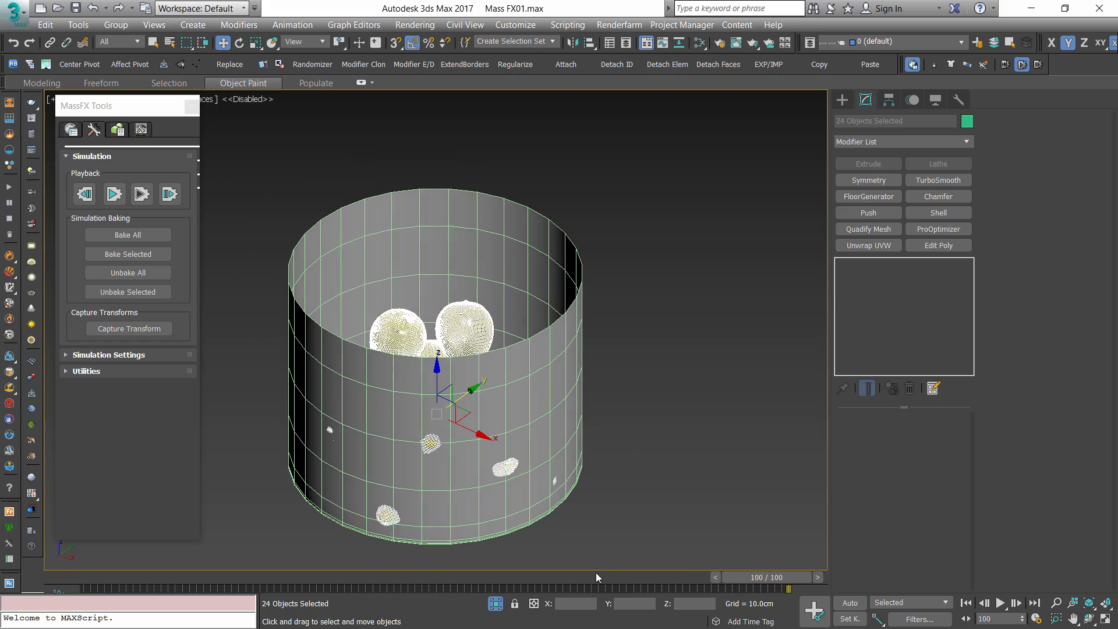
{"action": "key", "text": "w"}
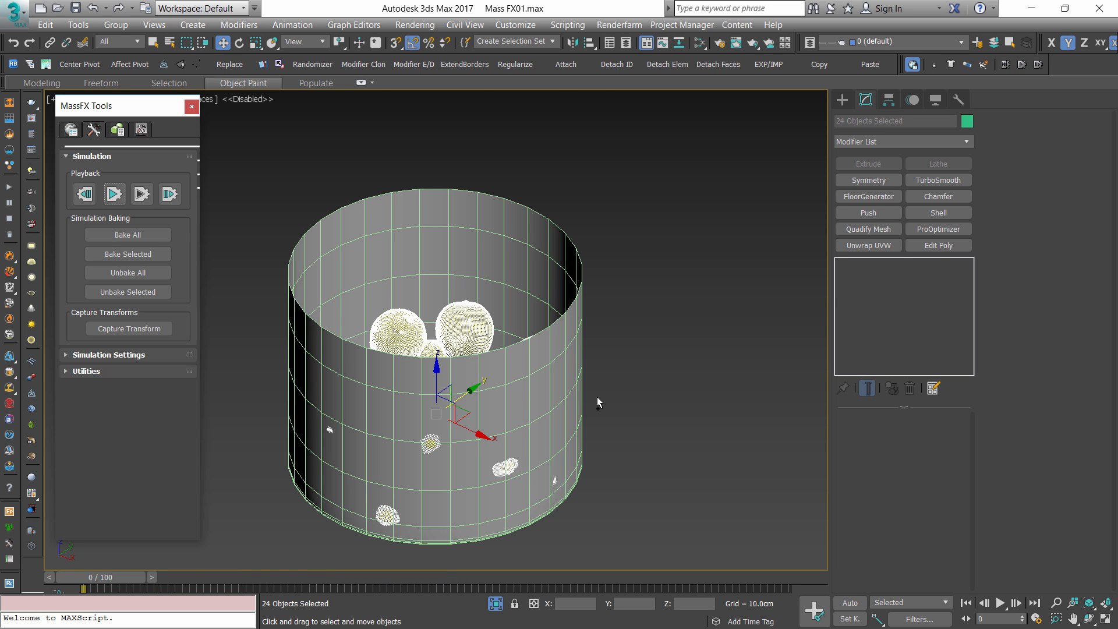
- Select the eight fruits of the second layer and rotate them as a group around the vertical axis
{"action": "scroll", "coordinate": [524, 408], "scroll_direction": "down", "scroll_amount": 5}
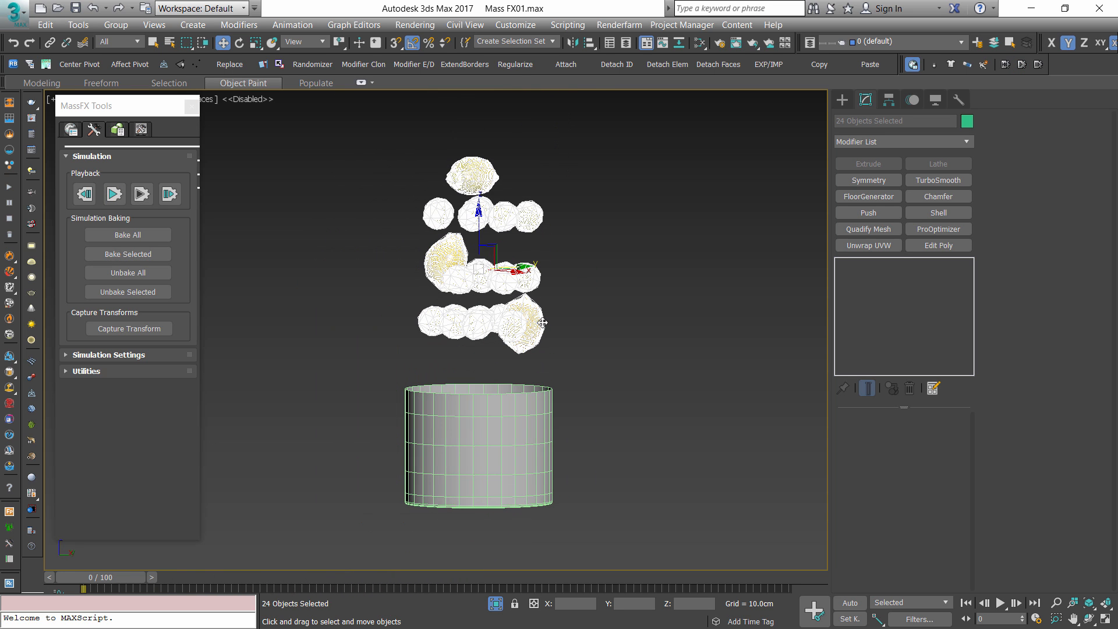
{"action": "left_click", "coordinate": [564, 283]}
{"action": "left_click_drag", "start_coordinate": [388, 246], "coordinate": [389, 247]}
{"action": "key", "text": "e"}
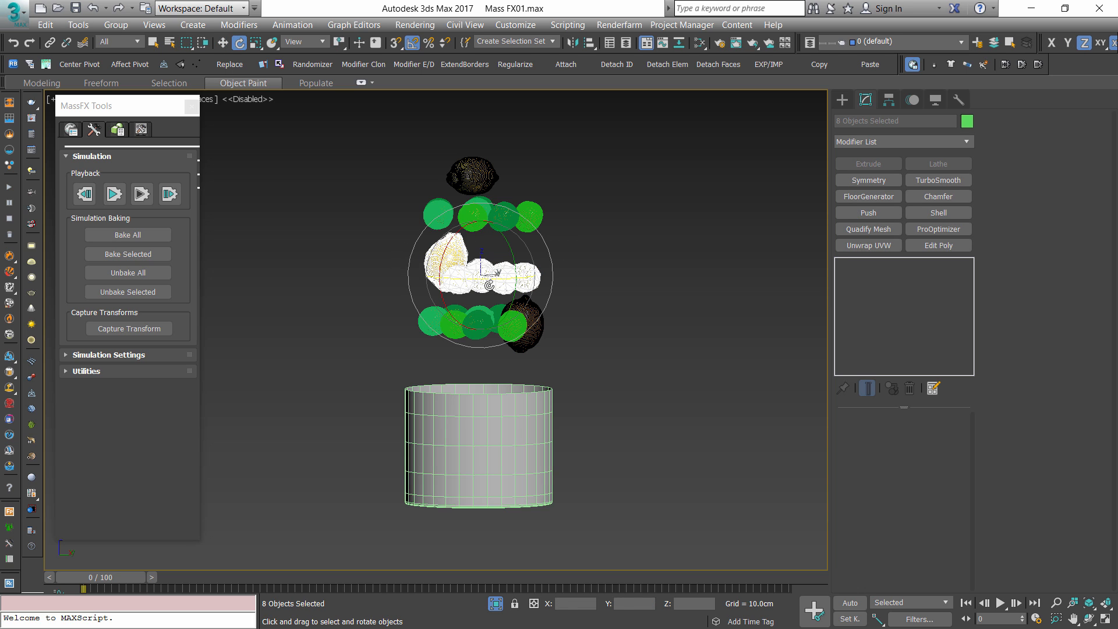
{"action": "left_click_drag", "start_coordinate": [489, 285], "coordinate": [516, 278]}
- Select the third layer's seven limes and clone them upward to form a fourth layer
{"action": "left_click", "coordinate": [564, 232]}
{"action": "left_click_drag", "start_coordinate": [565, 232], "coordinate": [403, 207]}
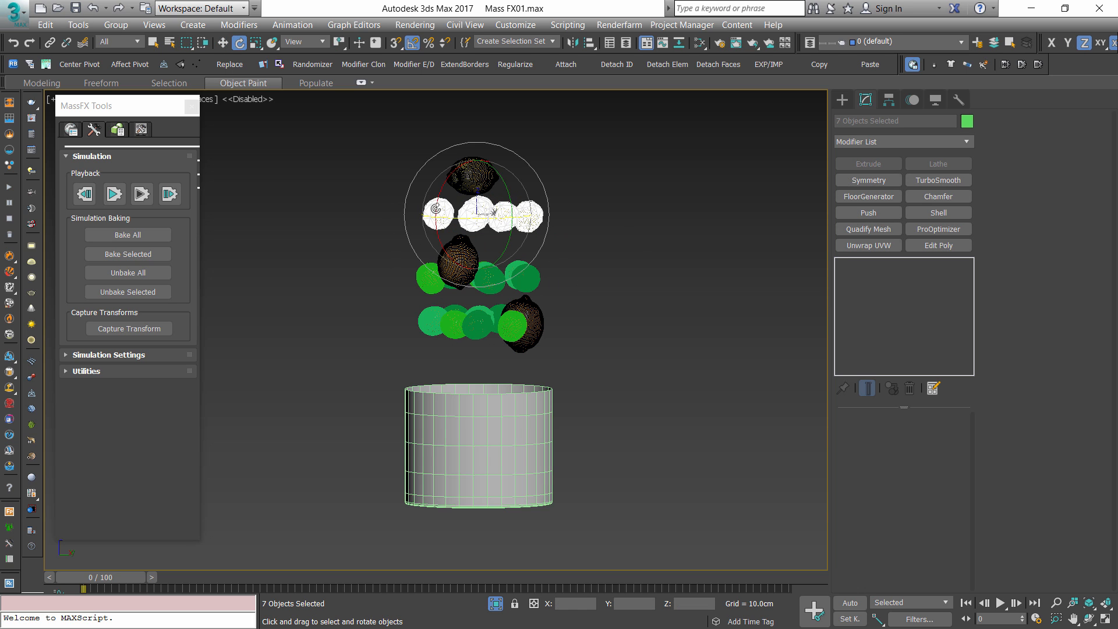
{"action": "middle_click_drag", "start_coordinate": [488, 210], "coordinate": [487, 311]}
{"action": "key", "text": "w"}
{"action": "left_click_drag", "start_coordinate": [474, 283], "coordinate": [479, 173], "text": "shift"}
{"action": "left_click", "coordinate": [561, 383]}
- Rotate the cloned fourth lime layer as a group around the Z axis
{"action": "left_click", "coordinate": [469, 269]}
{"action": "left_click_drag", "start_coordinate": [580, 283], "coordinate": [412, 264]}
{"action": "key", "text": "e"}
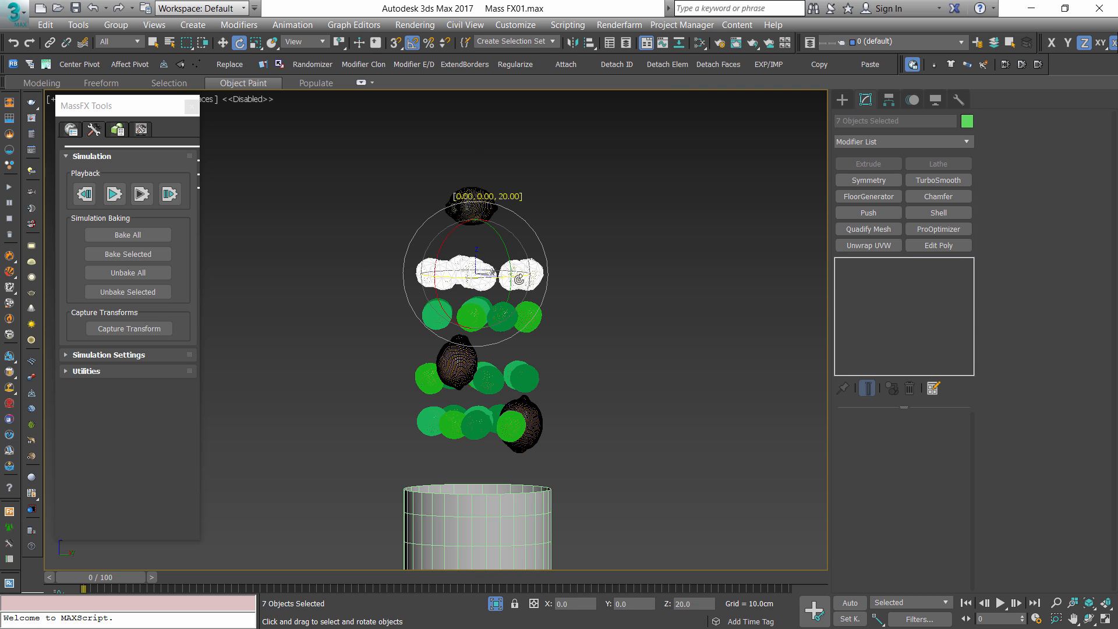
{"action": "left_click_drag", "start_coordinate": [546, 277], "coordinate": [547, 278]}
{"action": "middle_click_drag", "start_coordinate": [549, 282], "coordinate": [567, 302], "text": "alt"}
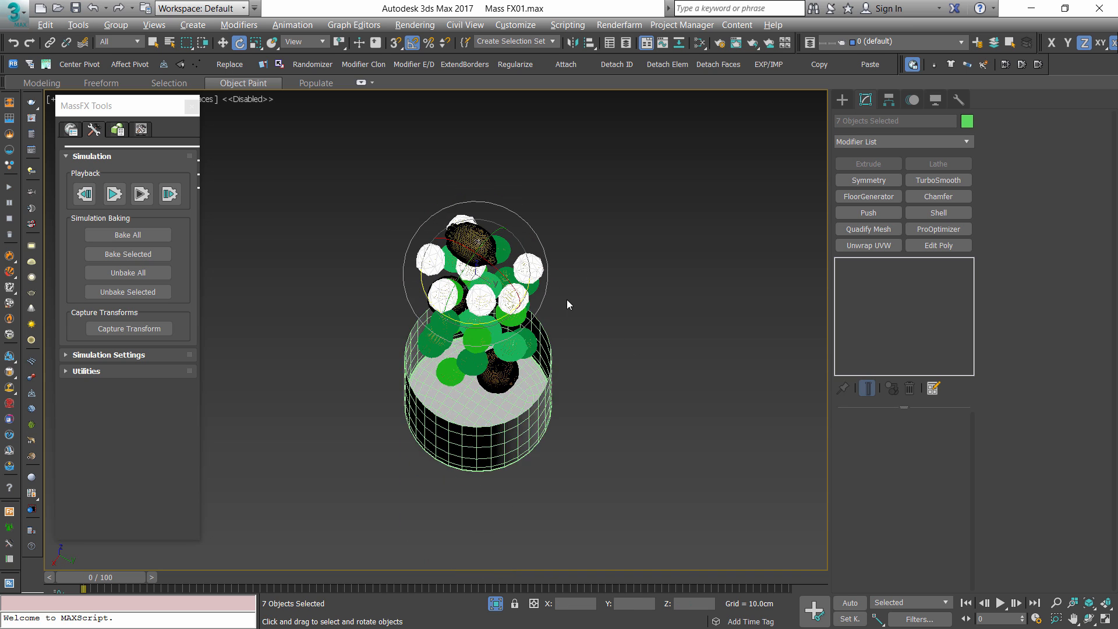
- Shift individual limes of the fourth layer sideways to vary their arrangement over the container
{"action": "scroll", "coordinate": [588, 297], "scroll_direction": "up", "scroll_amount": 2}
{"action": "left_click", "coordinate": [587, 294]}
{"action": "left_click", "coordinate": [500, 264]}
{"action": "middle_click_drag", "start_coordinate": [501, 262], "coordinate": [521, 247], "text": "alt"}
{"action": "key", "text": "w"}
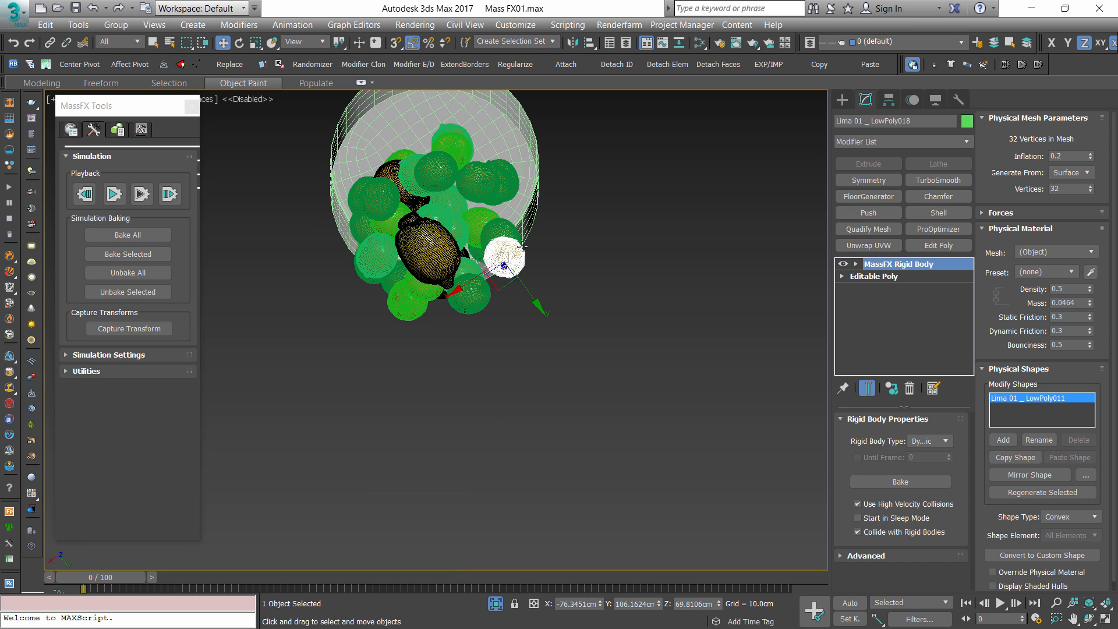
{"action": "middle_click_drag", "start_coordinate": [502, 286], "coordinate": [466, 236], "text": "alt"}
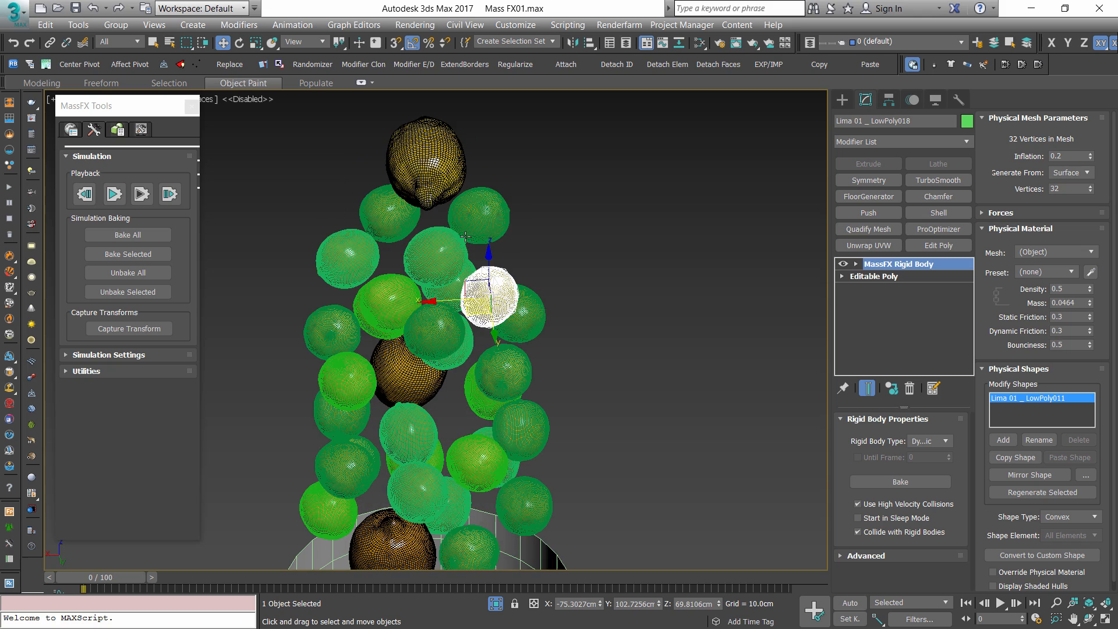
{"action": "left_click", "coordinate": [441, 329]}
{"action": "middle_click_drag", "start_coordinate": [440, 329], "coordinate": [542, 415], "text": "alt"}
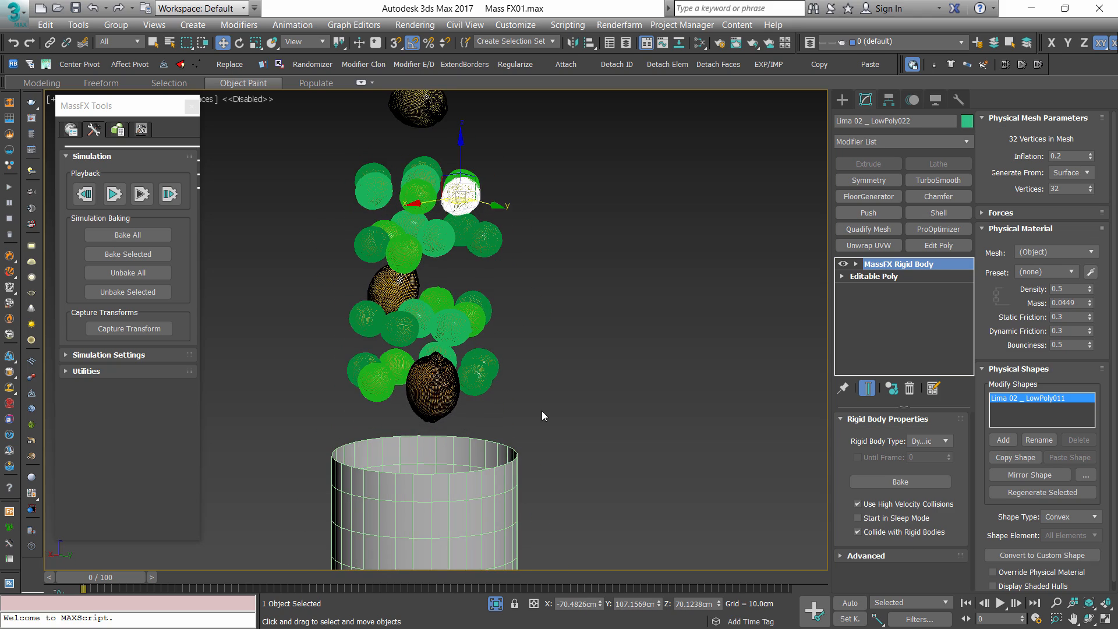
- Select all 31 fruits and lower the stack so its lowest layer enters the container's opening
{"action": "scroll", "coordinate": [541, 414], "scroll_direction": "down", "scroll_amount": 3}
{"action": "left_click_drag", "start_coordinate": [595, 420], "coordinate": [590, 418]}
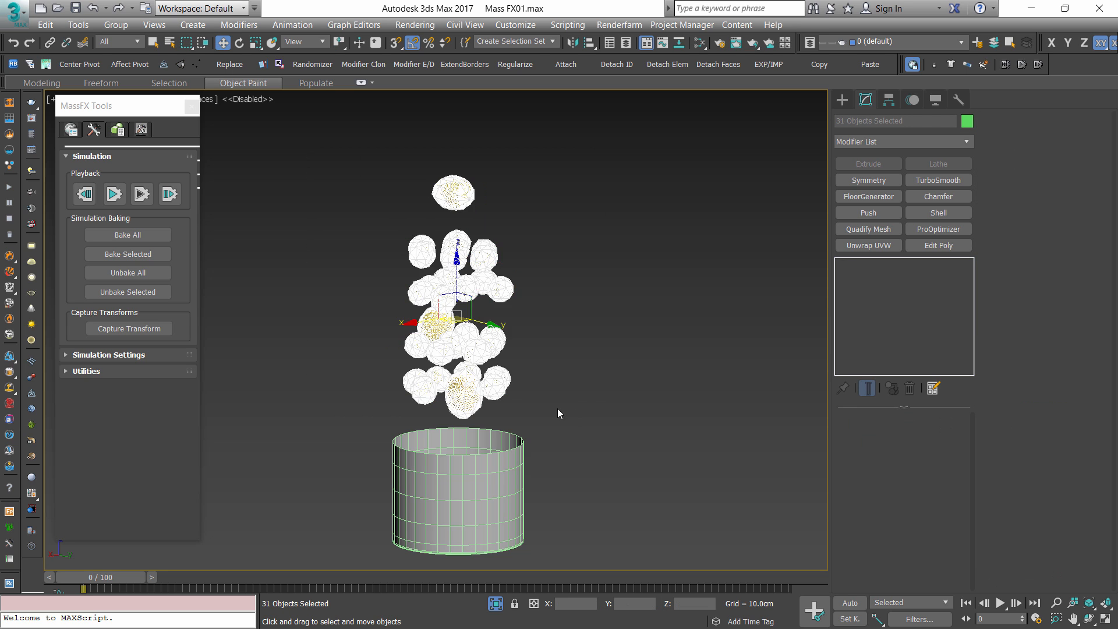
{"action": "key", "text": "f"}
{"action": "left_click_drag", "start_coordinate": [455, 307], "coordinate": [456, 385]}
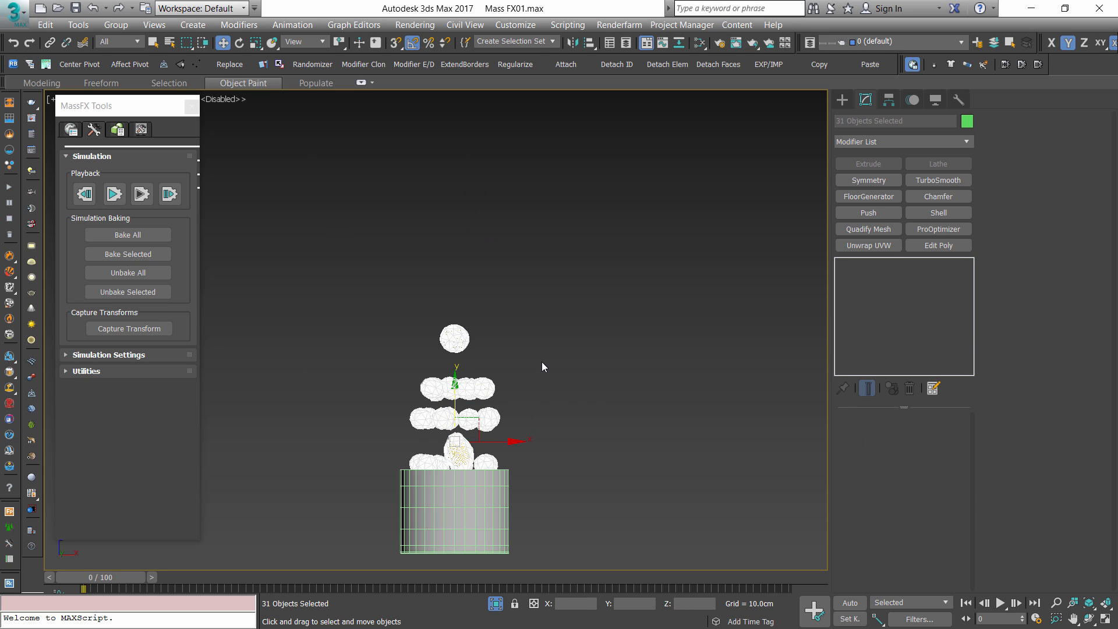
{"action": "middle_click_drag", "start_coordinate": [544, 367], "coordinate": [517, 394], "text": "alt"}
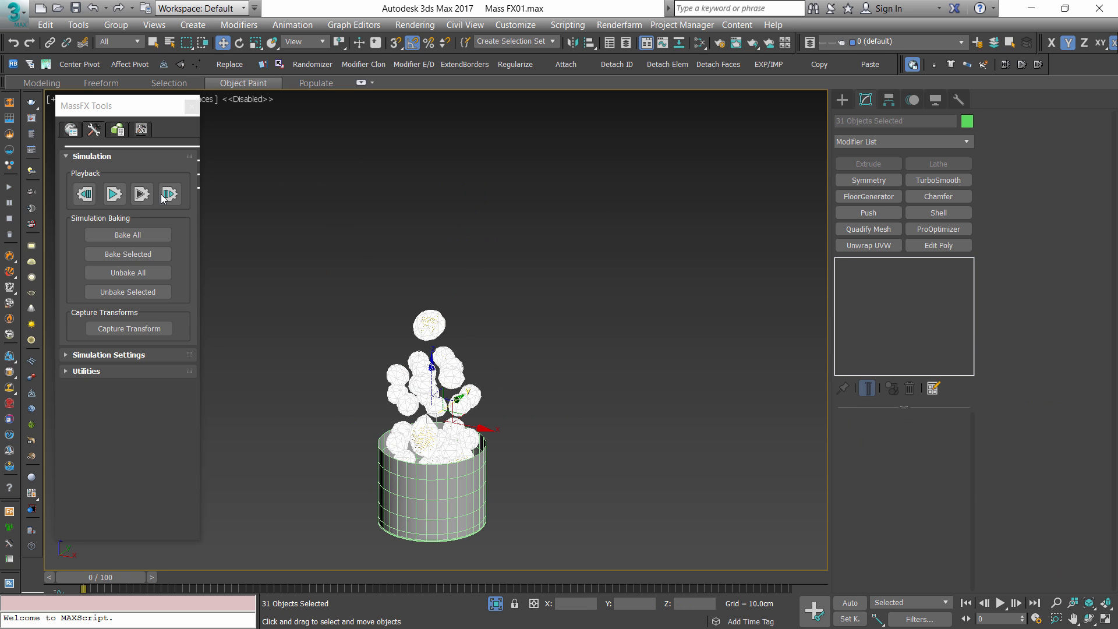
- Run the MassFX simulation, turn off the edged-faces display, and inspect the fruits falling into the container
{"action": "left_click", "coordinate": [115, 196]}
{"action": "scroll", "coordinate": [518, 473], "scroll_direction": "up", "scroll_amount": 2}
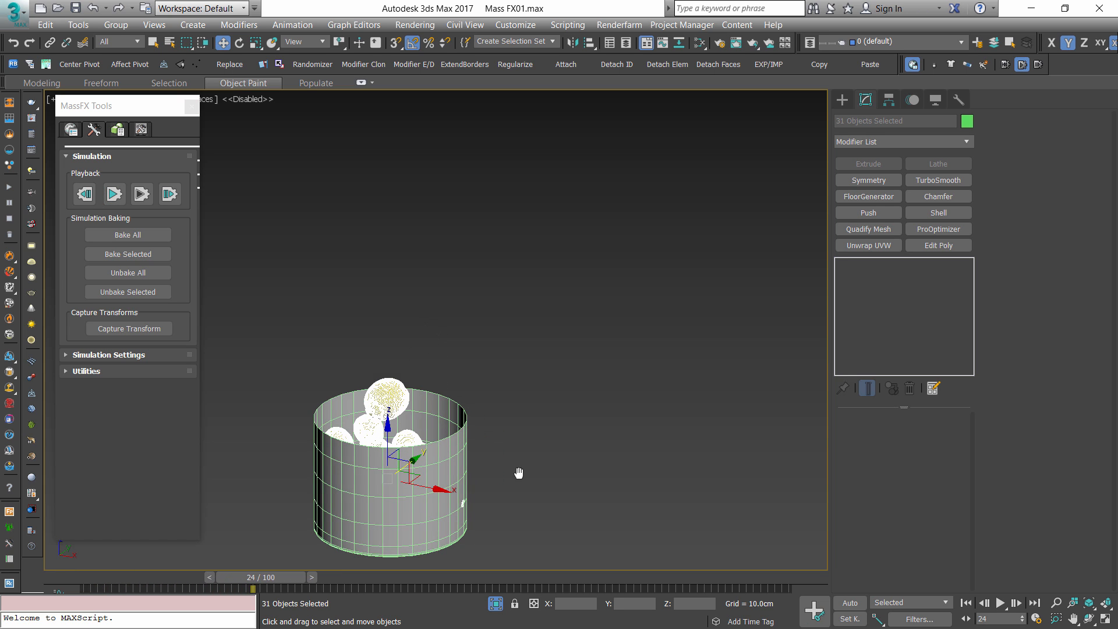
{"action": "middle_click_drag", "start_coordinate": [519, 473], "coordinate": [524, 410]}
{"action": "middle_click_drag", "start_coordinate": [485, 444], "coordinate": [459, 467], "text": "alt"}
{"action": "scroll", "coordinate": [474, 441], "scroll_direction": "up", "scroll_amount": 2}
{"action": "key", "text": "F4"}
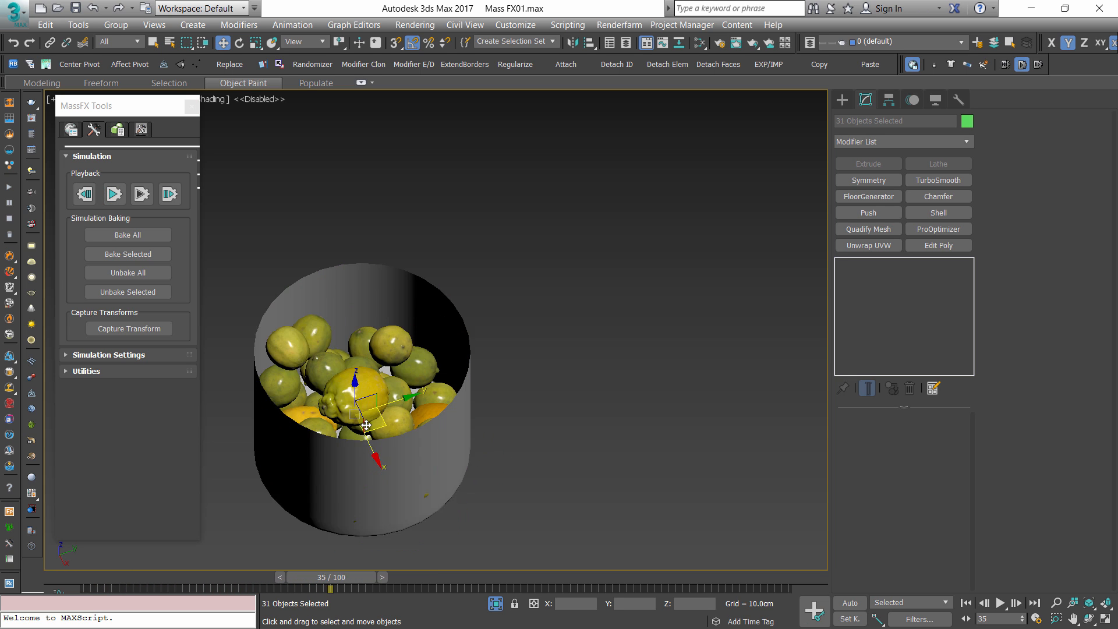
{"action": "scroll", "coordinate": [366, 425], "scroll_direction": "up", "scroll_amount": 2}
{"action": "middle_click_drag", "start_coordinate": [365, 425], "coordinate": [335, 374]}
{"action": "left_click_drag", "start_coordinate": [728, 578], "coordinate": [664, 581]}
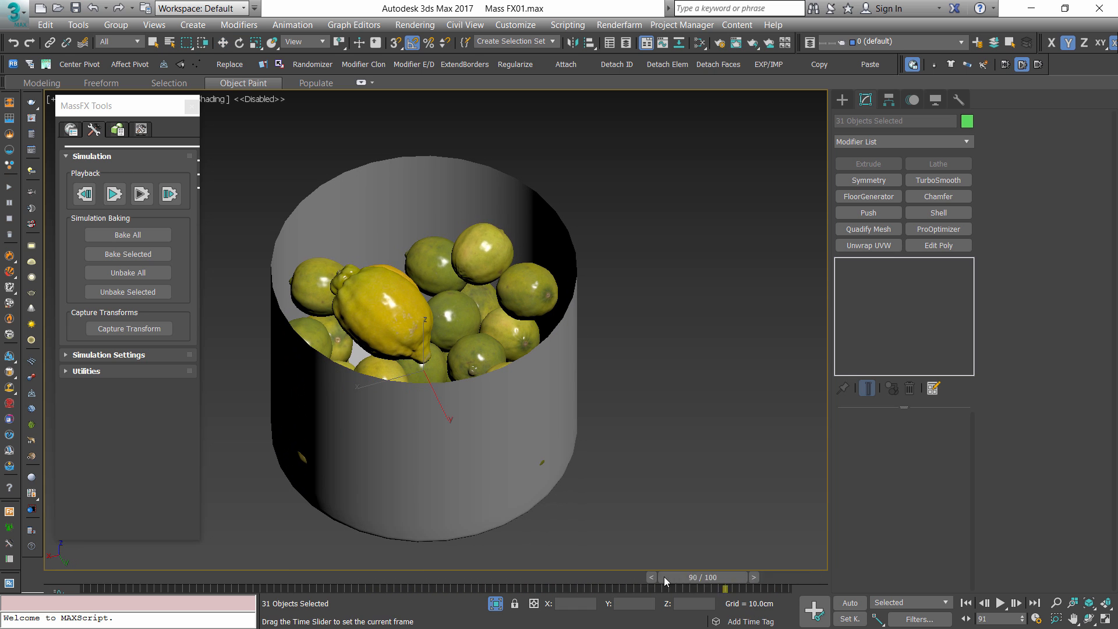
{"action": "left_click", "coordinate": [115, 194]}
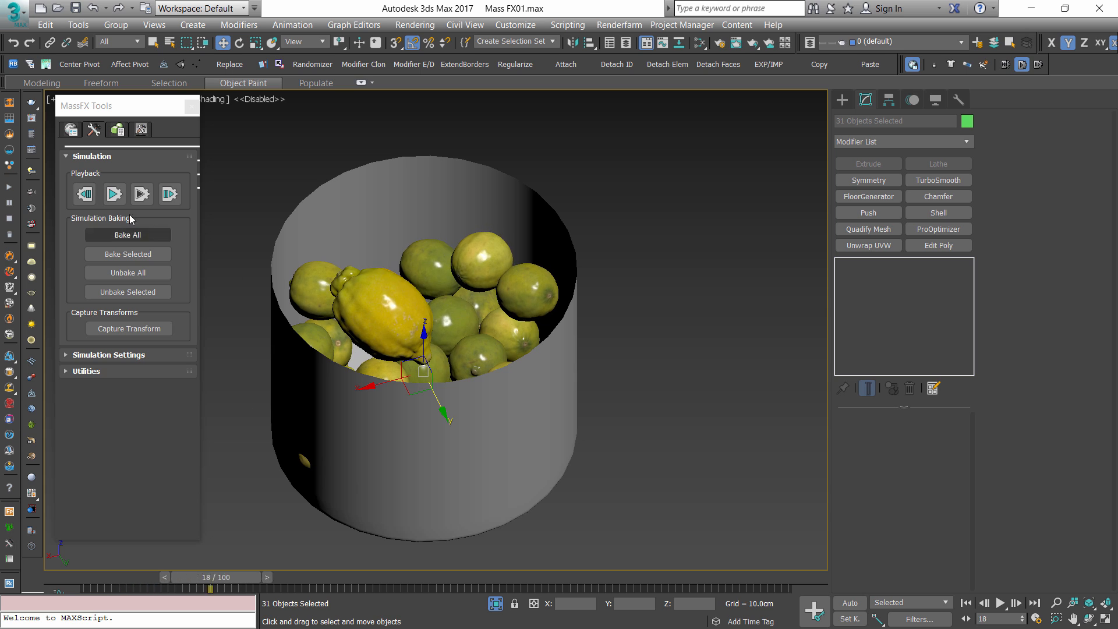
- Bake all rigid bodies to keyframes and advance the timeline to frame 100
{"action": "left_click", "coordinate": [138, 235]}
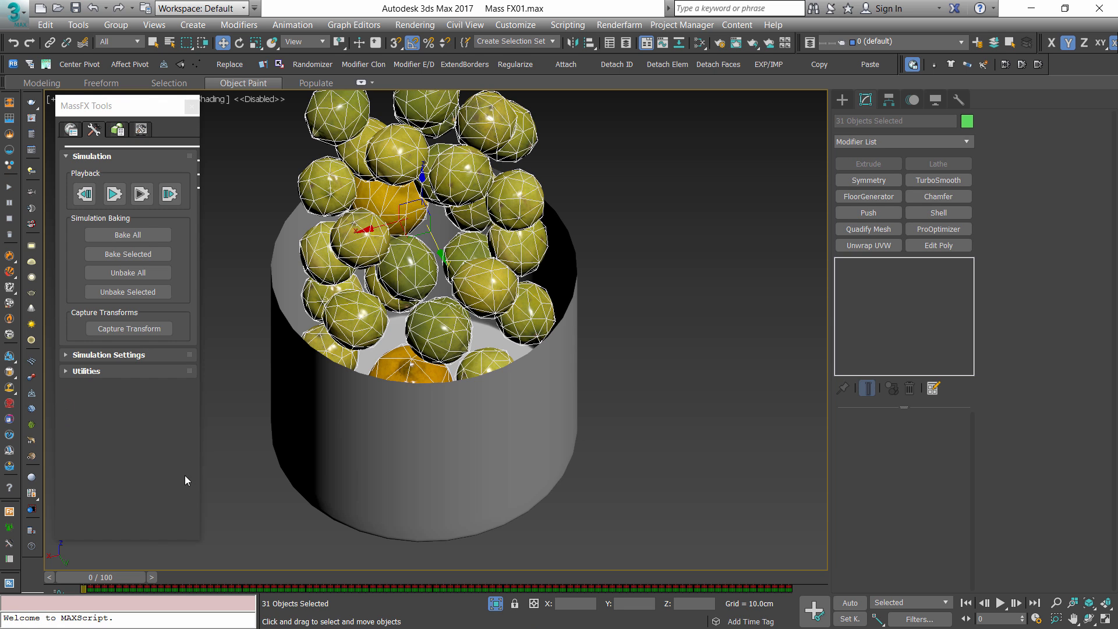
{"action": "left_click_drag", "start_coordinate": [129, 572], "coordinate": [807, 582]}
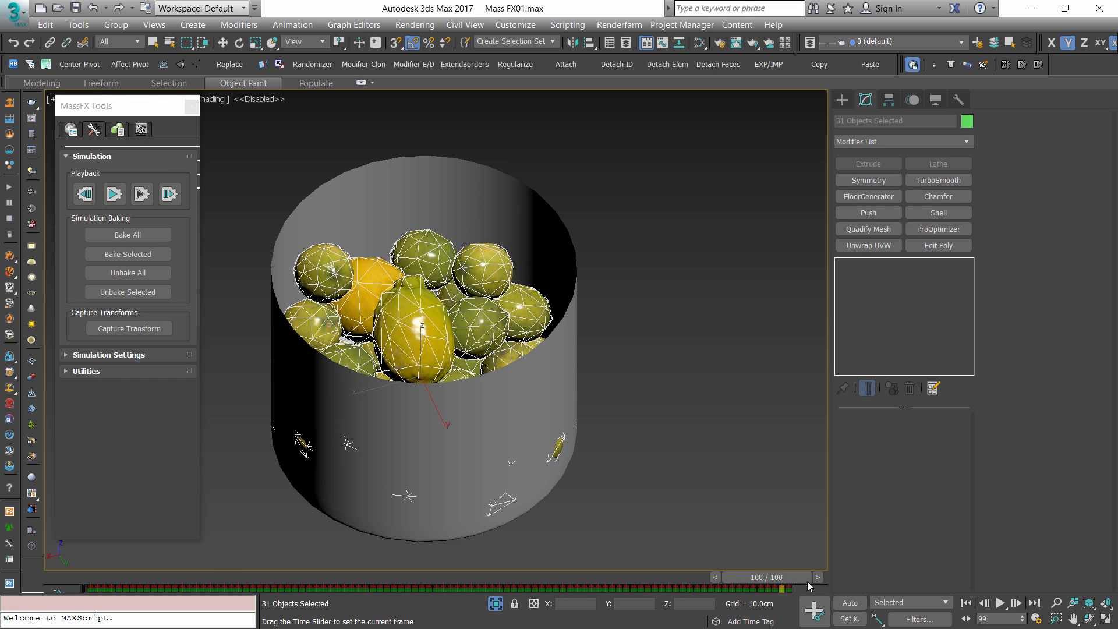
{"action": "middle_click_drag", "start_coordinate": [635, 460], "coordinate": [705, 496], "text": "alt"}
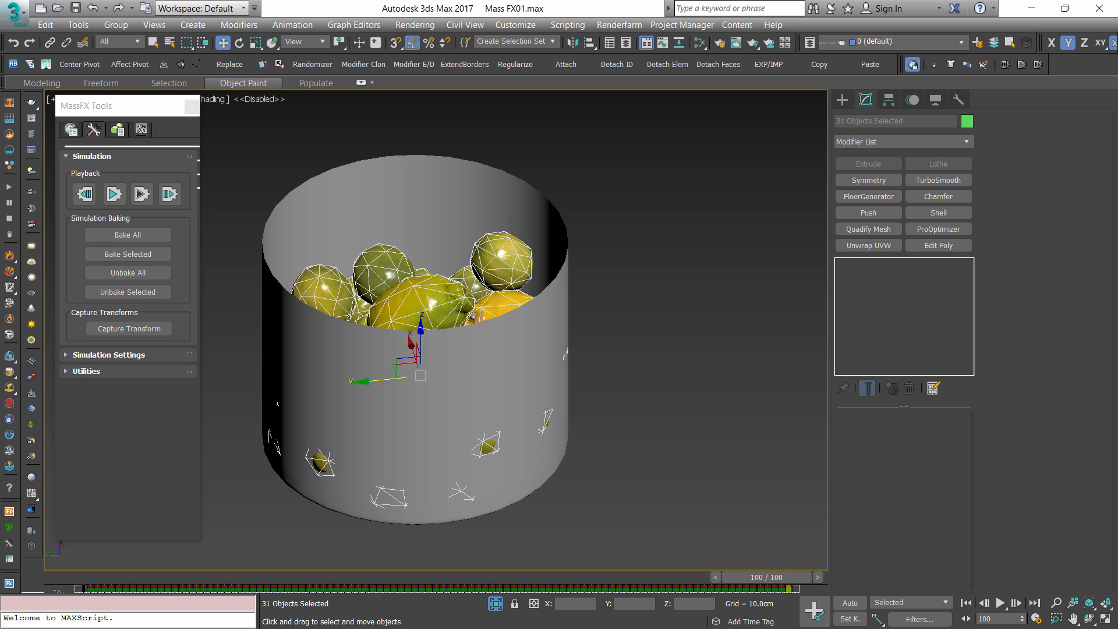
- Delete all baked keyframes of the 31 fruits while at frame 100 and scrub the timeline to check their positions
{"action": "left_click_drag", "start_coordinate": [799, 589], "coordinate": [75, 588]}
{"action": "key", "text": "Delete"}
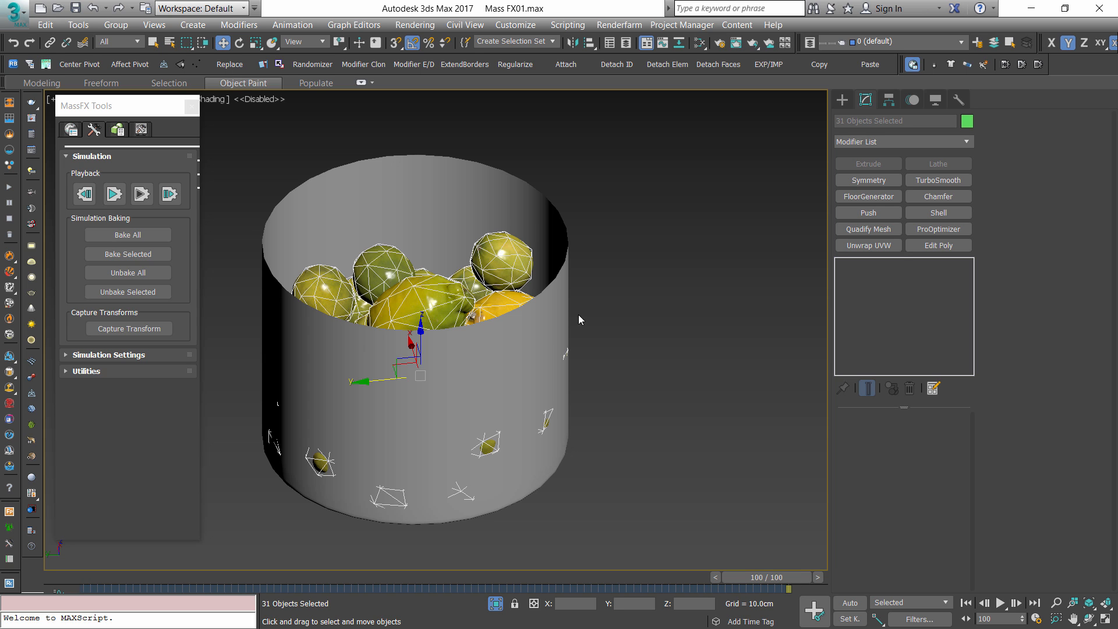
{"action": "middle_click_drag", "start_coordinate": [505, 344], "coordinate": [537, 555], "text": "alt"}
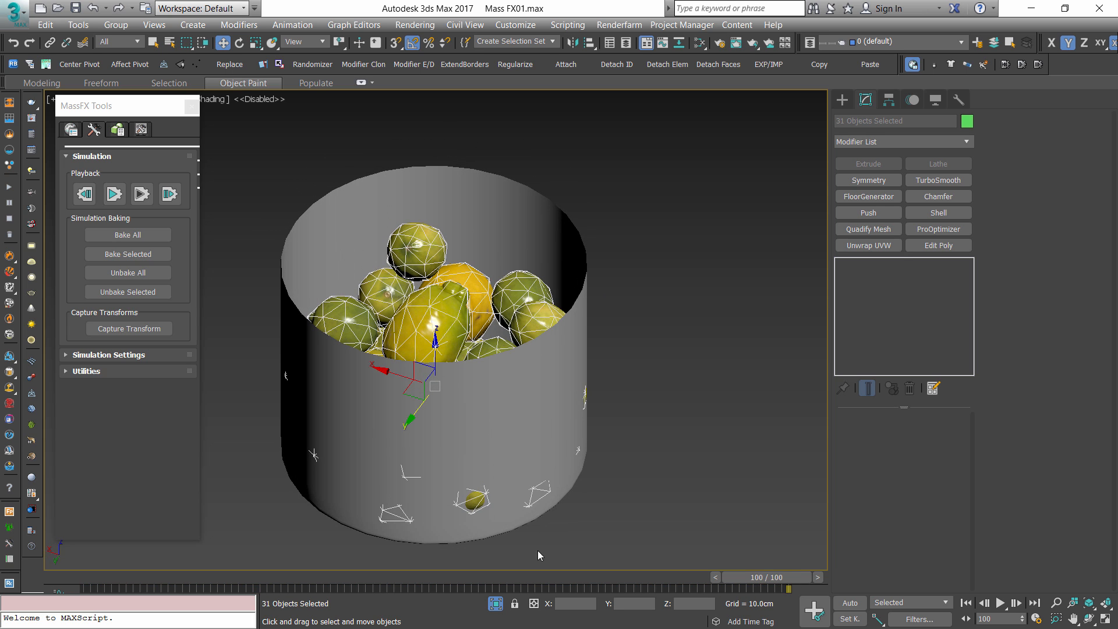
{"action": "left_click_drag", "start_coordinate": [780, 581], "coordinate": [610, 593]}
- Convert the 31 selected fruits to Editable Poly and deselect them
{"action": "right_click", "coordinate": [467, 310]}
{"action": "mouse_move", "coordinate": [536, 465]}
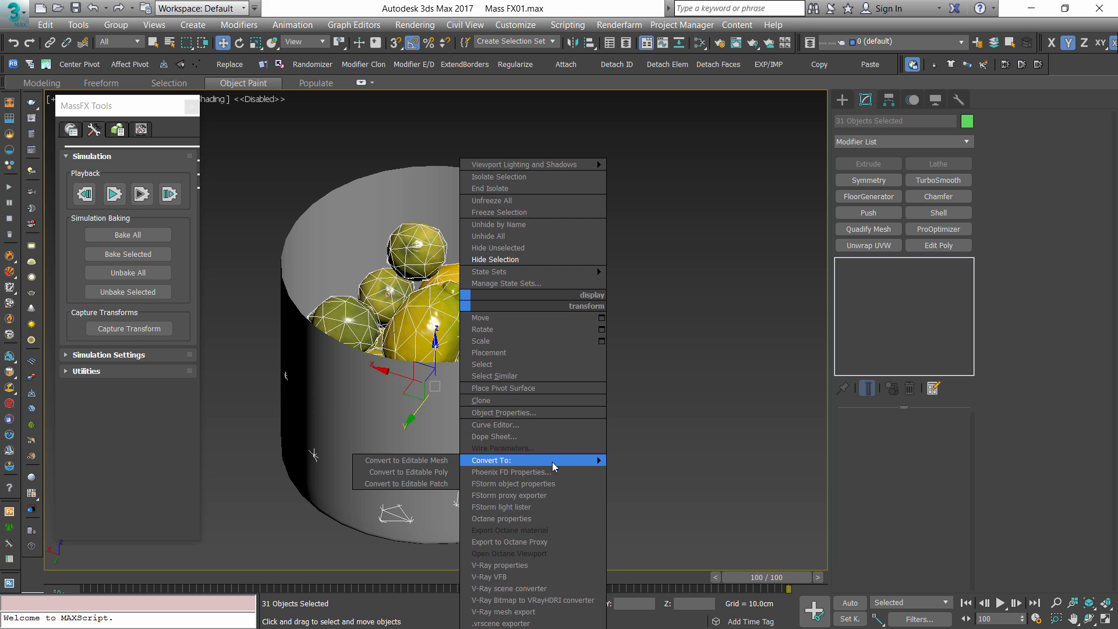
{"action": "left_click", "coordinate": [406, 472]}
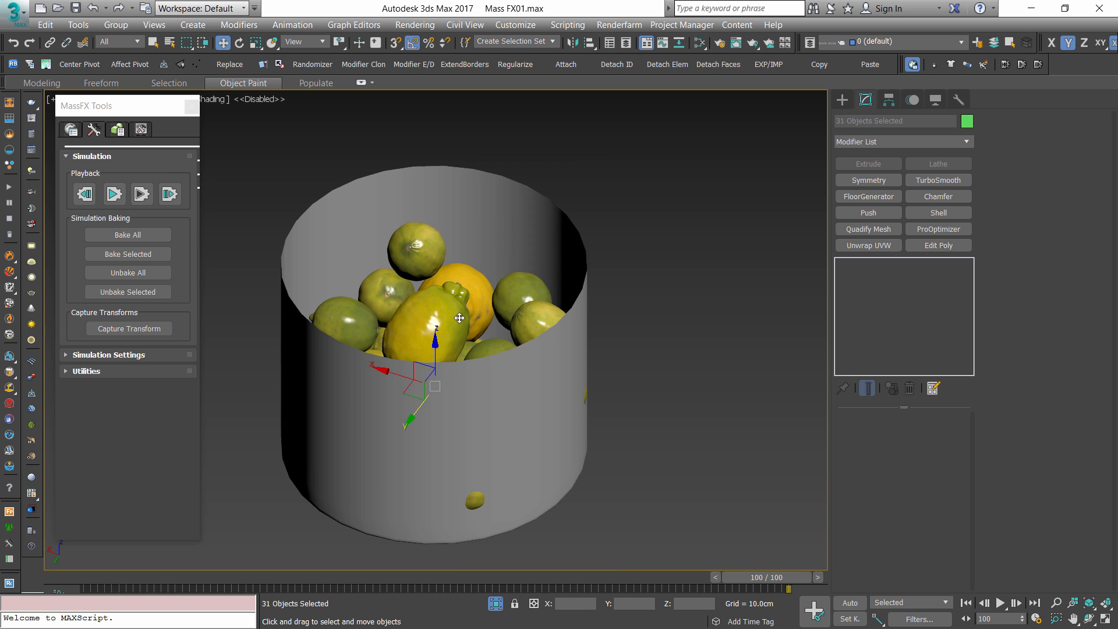
{"action": "left_click", "coordinate": [674, 313]}
- Delete the lime resting highest on the pile near the back of the container
{"action": "left_click", "coordinate": [418, 244]}
{"action": "middle_click_drag", "start_coordinate": [420, 251], "coordinate": [494, 355], "text": "alt"}
{"action": "scroll", "coordinate": [437, 302], "scroll_direction": "up", "scroll_amount": 3}
{"action": "key", "text": "Delete"}
- Move the dark green Lima 03 lime near the container's wall slightly sideways and check the pile from above
{"action": "left_click", "coordinate": [487, 274]}
{"action": "left_click", "coordinate": [508, 484]}
{"action": "middle_click_drag", "start_coordinate": [508, 485], "coordinate": [561, 448], "text": "alt"}
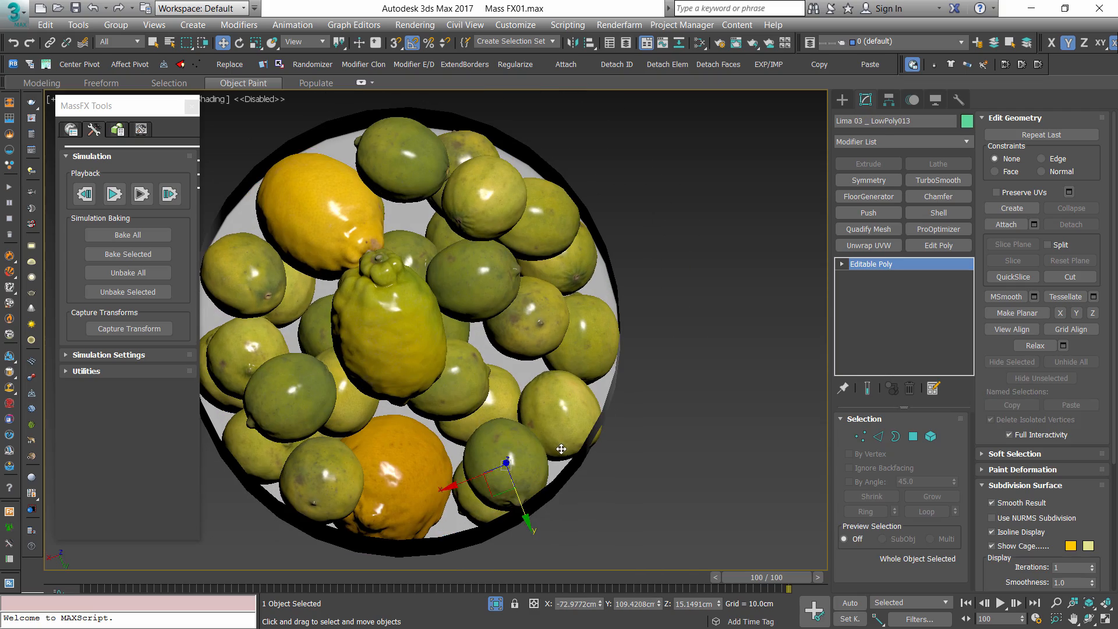
{"action": "left_click_drag", "start_coordinate": [498, 487], "coordinate": [481, 480]}
{"action": "mouse_move", "coordinate": [481, 480]}
{"action": "middle_mouse_down", "text": "alt"}
{"action": "mouse_move", "coordinate": [537, 441]}
{"action": "mouse_move", "coordinate": [505, 460]}
{"action": "mouse_move", "coordinate": [537, 376]}
{"action": "mouse_move", "coordinate": [629, 353]}
{"action": "mouse_move", "coordinate": [596, 431]}
{"action": "mouse_move", "coordinate": [545, 397]}
{"action": "middle_mouse_up", "text": "alt"}
{"action": "key", "text": "F3"}
{"action": "key", "text": "F3"}
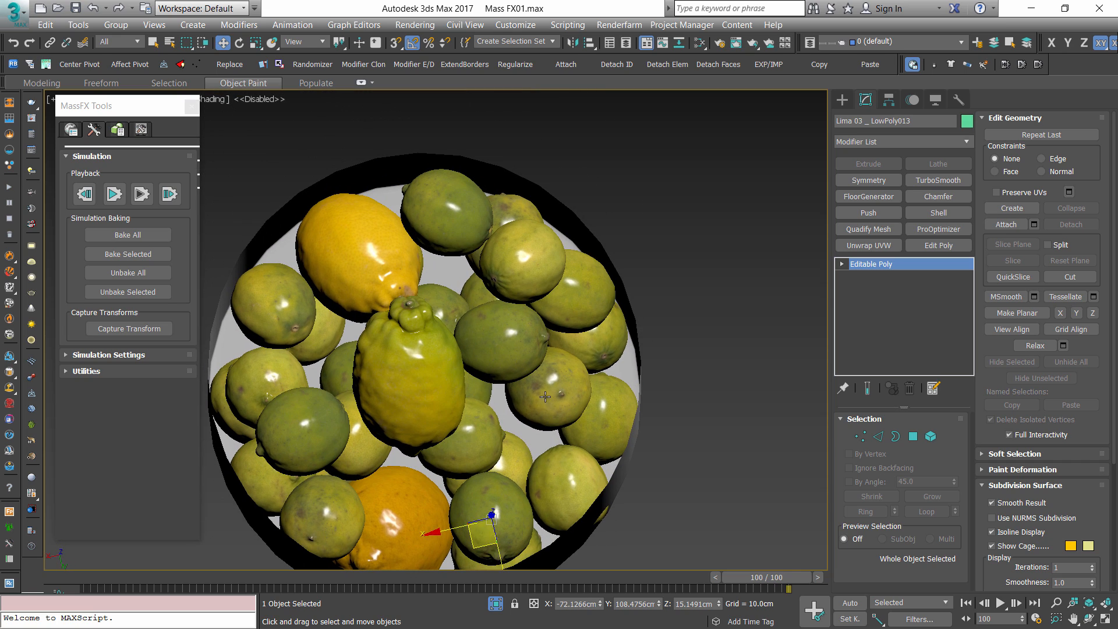
- Shift a Lima 01 lime in the pile slightly, check the fruits in wireframe, restore shading and clear the selection
{"action": "left_click_drag", "start_coordinate": [533, 423], "coordinate": [539, 416]}
{"action": "mouse_move", "coordinate": [539, 416]}
{"action": "middle_mouse_down", "text": "alt"}
{"action": "mouse_move", "coordinate": [600, 407]}
{"action": "mouse_move", "coordinate": [599, 354]}
{"action": "mouse_move", "coordinate": [664, 332]}
{"action": "mouse_move", "coordinate": [567, 348]}
{"action": "mouse_move", "coordinate": [552, 424]}
{"action": "mouse_move", "coordinate": [566, 375]}
{"action": "middle_mouse_up", "text": "alt"}
{"action": "scroll", "coordinate": [600, 407], "scroll_direction": "down", "scroll_amount": 5}
{"action": "key", "text": "F3"}
{"action": "scroll", "coordinate": [600, 408], "scroll_direction": "up", "scroll_amount": 3}
{"action": "left_click", "coordinate": [700, 364]}
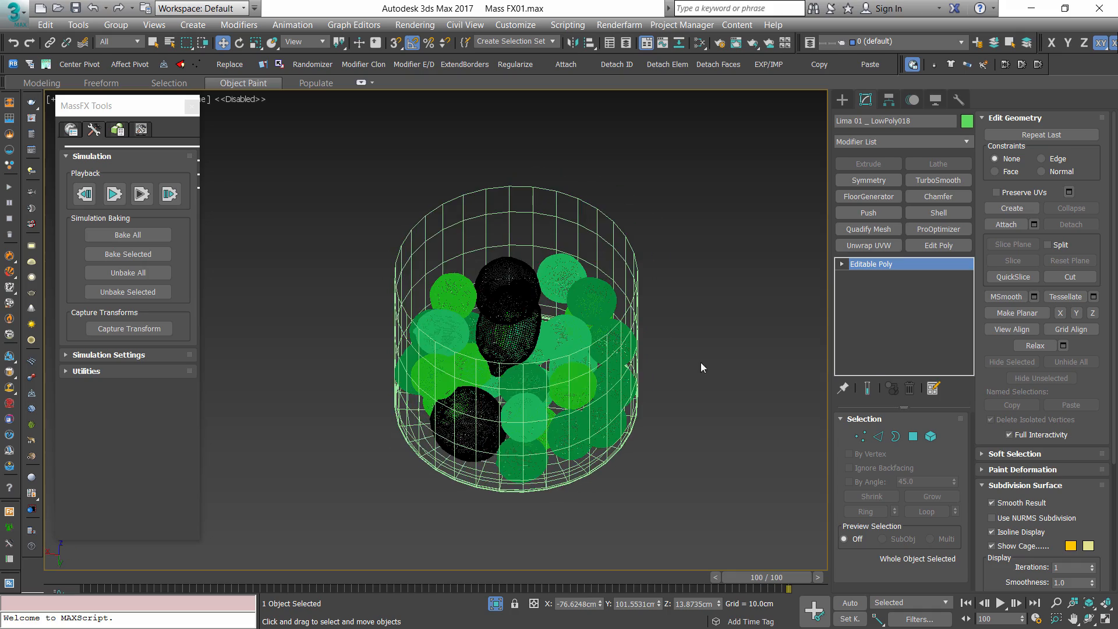
{"action": "key", "text": "F3"}
{"action": "left_click", "coordinate": [634, 308]}
- Make the large glass jar's body see-through and inspect the fruits inside it from several sides
{"action": "middle_click_drag", "start_coordinate": [646, 504], "coordinate": [596, 461]}
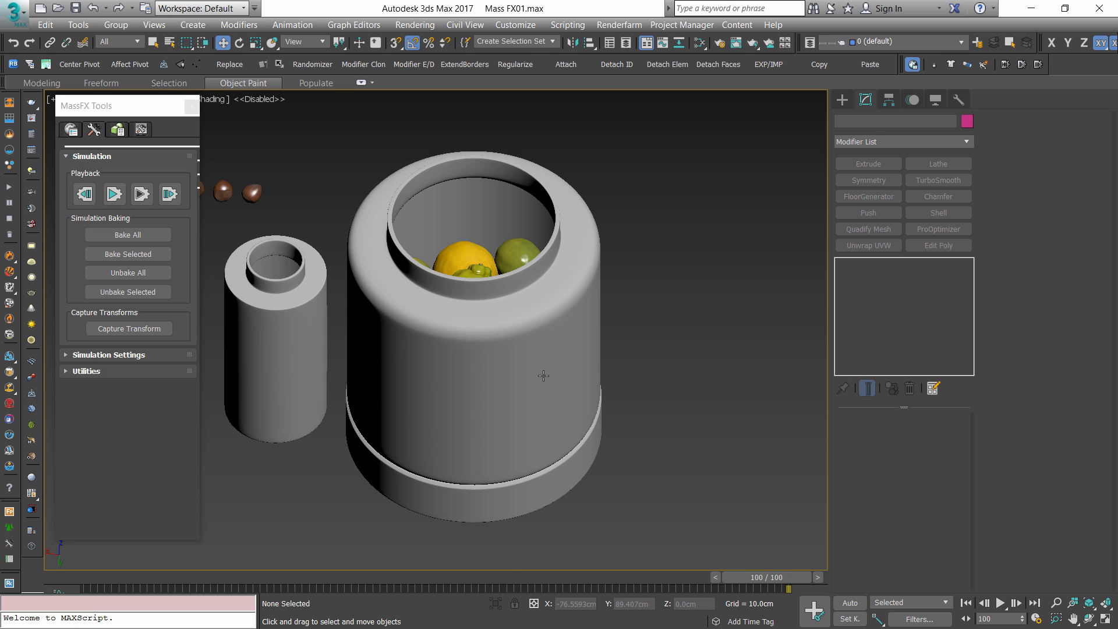
{"action": "left_click", "coordinate": [545, 377]}
{"action": "middle_click_drag", "start_coordinate": [582, 422], "coordinate": [523, 434]}
{"action": "middle_click_drag", "start_coordinate": [458, 392], "coordinate": [492, 347], "text": "alt"}
{"action": "middle_click_drag", "start_coordinate": [493, 347], "coordinate": [469, 356]}
{"action": "key", "text": "alt+x"}
{"action": "middle_click_drag", "start_coordinate": [507, 405], "coordinate": [546, 370], "text": "alt"}
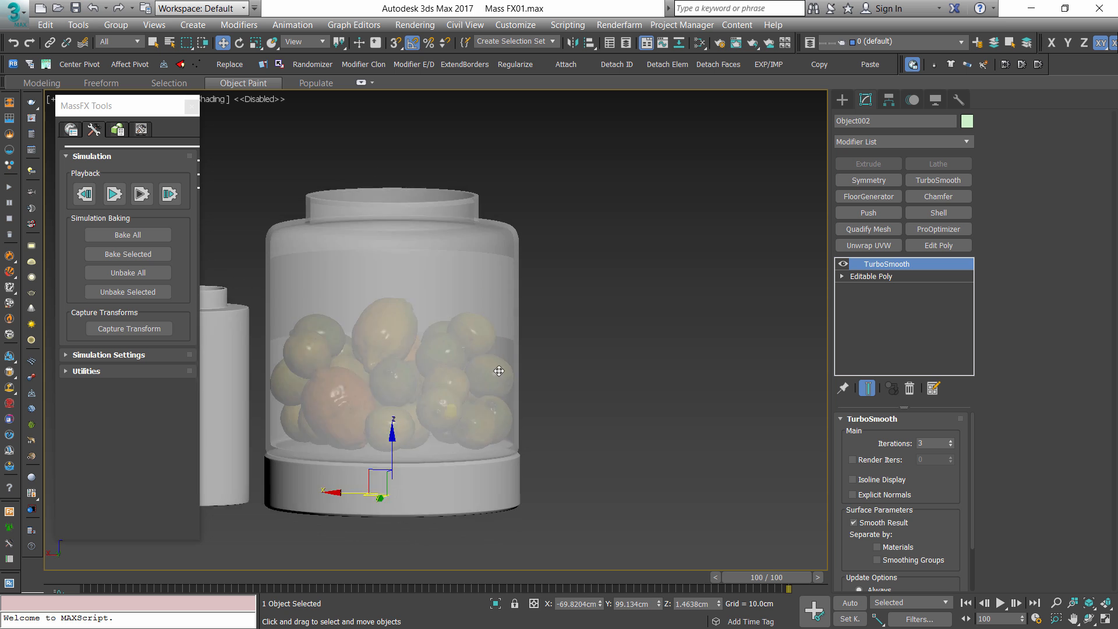
{"action": "scroll", "coordinate": [467, 370], "scroll_direction": "up", "scroll_amount": 5}
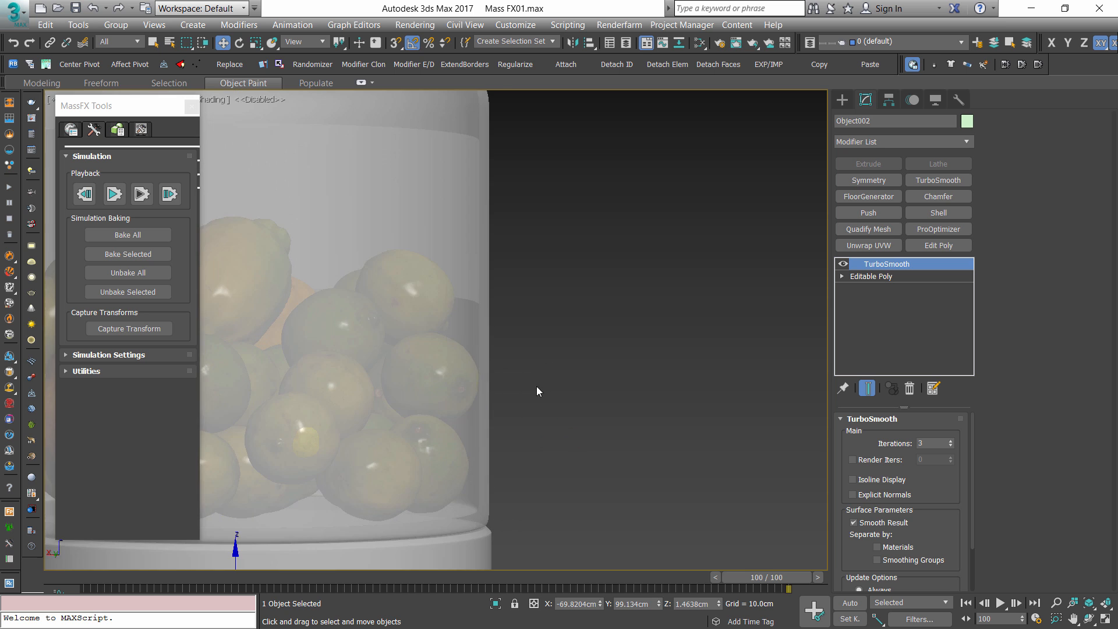
{"action": "middle_click_drag", "start_coordinate": [543, 404], "coordinate": [365, 425], "text": "alt"}
{"action": "scroll", "coordinate": [464, 408], "scroll_direction": "down", "scroll_amount": 5}
{"action": "middle_click_drag", "start_coordinate": [464, 408], "coordinate": [371, 381], "text": "alt"}
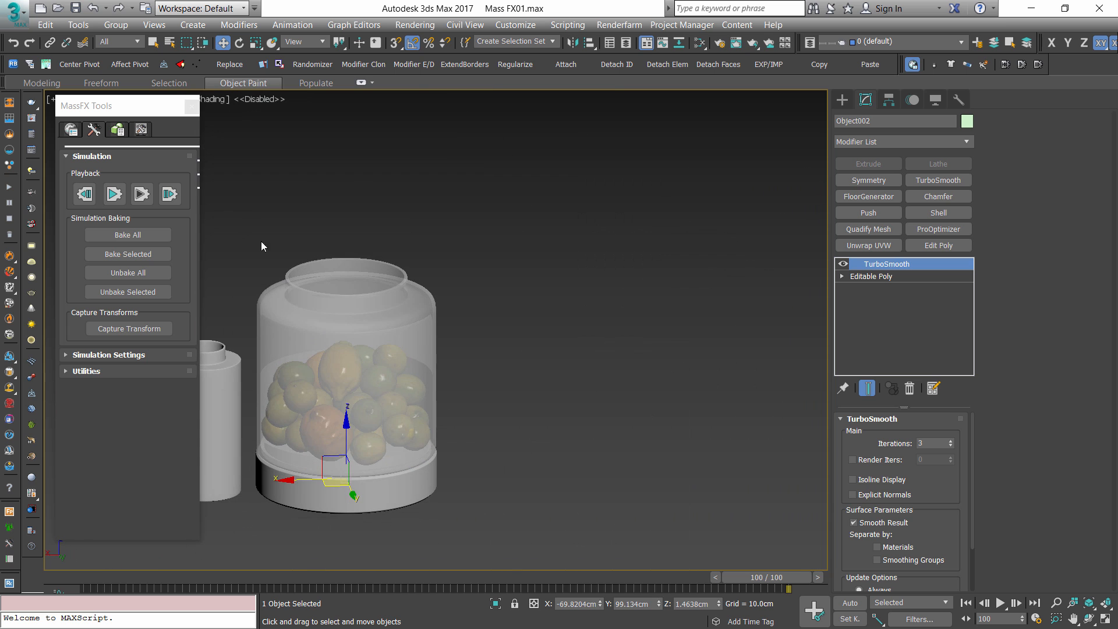
- Isolate the large jar's glass body together with its fruits, leaving out the base, and clear the selection
{"action": "left_click_drag", "start_coordinate": [459, 484], "coordinate": [460, 487]}
{"action": "left_click_drag", "start_coordinate": [464, 532], "coordinate": [354, 486], "text": "alt"}
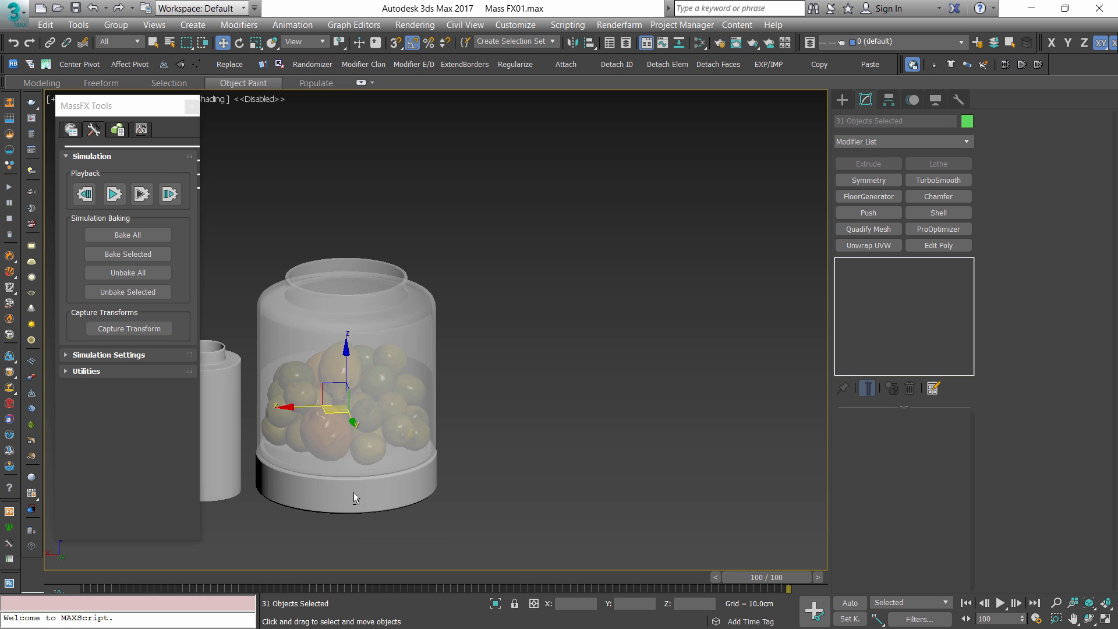
{"action": "key", "text": "alt+q"}
{"action": "middle_click_drag", "start_coordinate": [356, 491], "coordinate": [541, 437], "text": "alt"}
{"action": "left_click", "coordinate": [670, 411]}
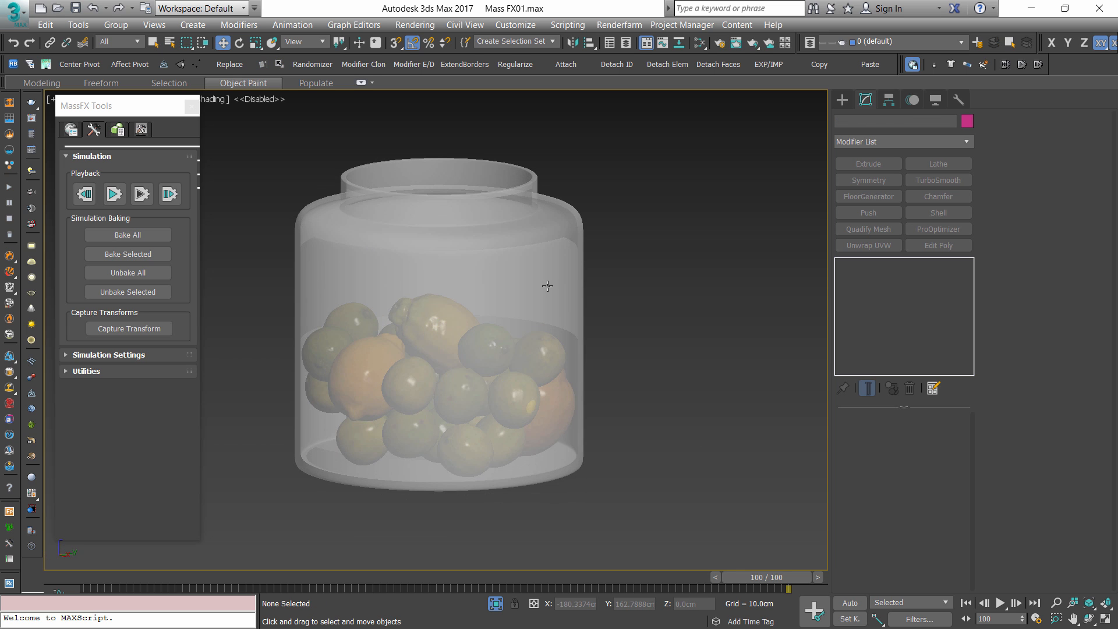
- Examine the limes near the see-through jar's wall up close, in both shaded and wireframe display
{"action": "scroll", "coordinate": [524, 402], "scroll_direction": "up", "scroll_amount": 10}
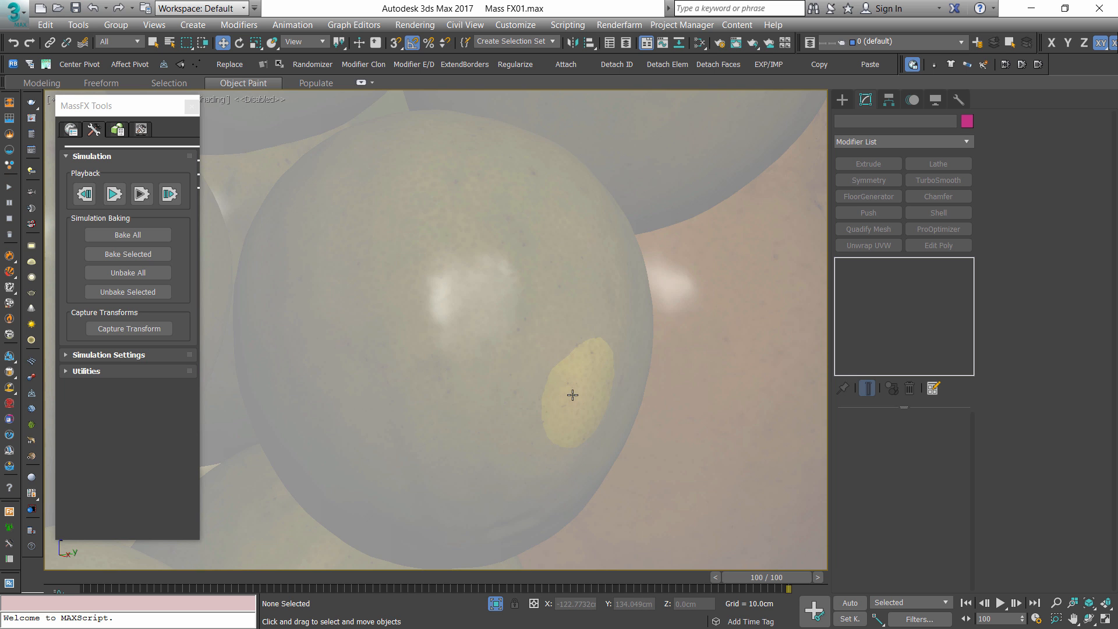
{"action": "scroll", "coordinate": [572, 395], "scroll_direction": "down", "scroll_amount": 10}
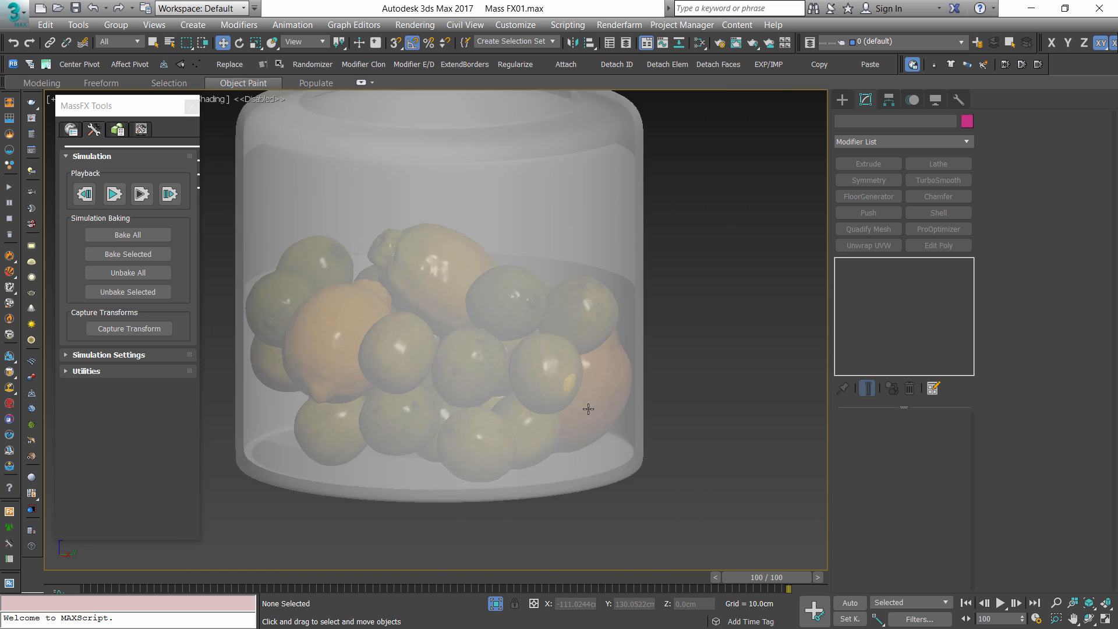
{"action": "scroll", "coordinate": [588, 409], "scroll_direction": "up", "scroll_amount": 3}
{"action": "key", "text": "F3"}
{"action": "left_click", "coordinate": [563, 352]}
{"action": "key", "text": "F3"}
{"action": "mouse_move", "coordinate": [566, 348]}
{"action": "middle_mouse_down", "text": "alt"}
{"action": "mouse_move", "coordinate": [580, 355]}
{"action": "mouse_move", "coordinate": [595, 441]}
{"action": "mouse_move", "coordinate": [556, 381]}
{"action": "mouse_move", "coordinate": [651, 377]}
{"action": "middle_mouse_up", "text": "alt"}
{"action": "scroll", "coordinate": [555, 381], "scroll_direction": "up", "scroll_amount": 3}
{"action": "scroll", "coordinate": [544, 378], "scroll_direction": "down", "scroll_amount": 4}
- Check how the Lima 02 lime low in the pile sits against its neighbours and the glass, then deselect it
{"action": "mouse_move", "coordinate": [524, 402]}
{"action": "middle_mouse_down", "text": "alt"}
{"action": "mouse_move", "coordinate": [570, 409]}
{"action": "mouse_move", "coordinate": [542, 405]}
{"action": "mouse_move", "coordinate": [546, 430]}
{"action": "mouse_move", "coordinate": [618, 457]}
{"action": "mouse_move", "coordinate": [588, 444]}
{"action": "mouse_move", "coordinate": [602, 407]}
{"action": "mouse_move", "coordinate": [635, 404]}
{"action": "mouse_move", "coordinate": [572, 374]}
{"action": "mouse_move", "coordinate": [483, 430]}
{"action": "middle_mouse_up", "text": "alt"}
{"action": "scroll", "coordinate": [546, 430], "scroll_direction": "up", "scroll_amount": 4}
{"action": "key", "text": "F3"}
{"action": "left_click", "coordinate": [536, 434]}
{"action": "left_click", "coordinate": [540, 435]}
{"action": "key", "text": "F3"}
{"action": "scroll", "coordinate": [541, 435], "scroll_direction": "down", "scroll_amount": 3}
{"action": "scroll", "coordinate": [555, 431], "scroll_direction": "up", "scroll_amount": 2}
{"action": "scroll", "coordinate": [536, 443], "scroll_direction": "down", "scroll_amount": 4}
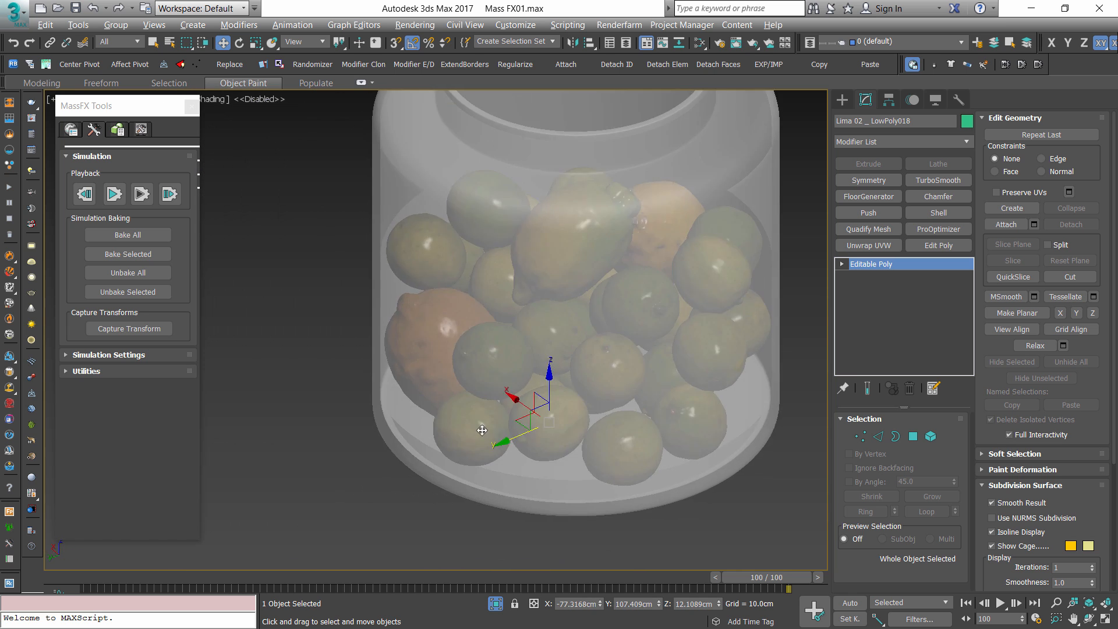
{"action": "scroll", "coordinate": [483, 430], "scroll_direction": "down", "scroll_amount": 3}
{"action": "left_click", "coordinate": [621, 381]}
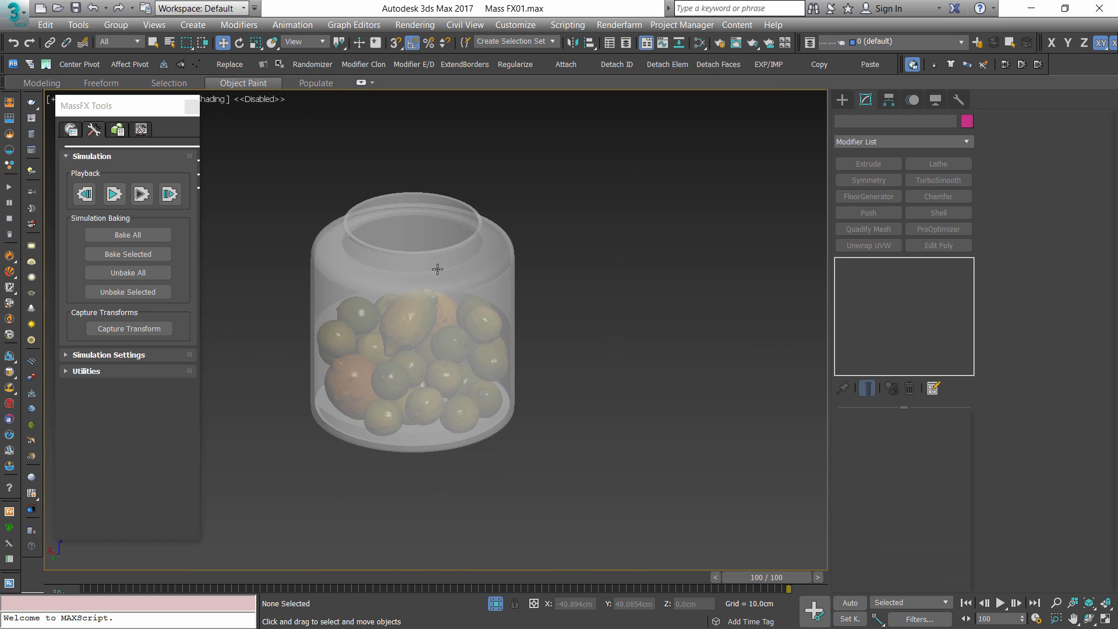
- End the isolation of the large jar so the rest of the scene is shown again
{"action": "left_click", "coordinate": [438, 269]}
{"action": "middle_click_drag", "start_coordinate": [525, 377], "coordinate": [562, 366]}
{"action": "left_click", "coordinate": [495, 604]}
{"action": "scroll", "coordinate": [532, 421], "scroll_direction": "down", "scroll_amount": 3}
{"action": "scroll", "coordinate": [610, 511], "scroll_direction": "up", "scroll_amount": 3}
{"action": "left_click_drag", "start_coordinate": [609, 511], "coordinate": [483, 435]}
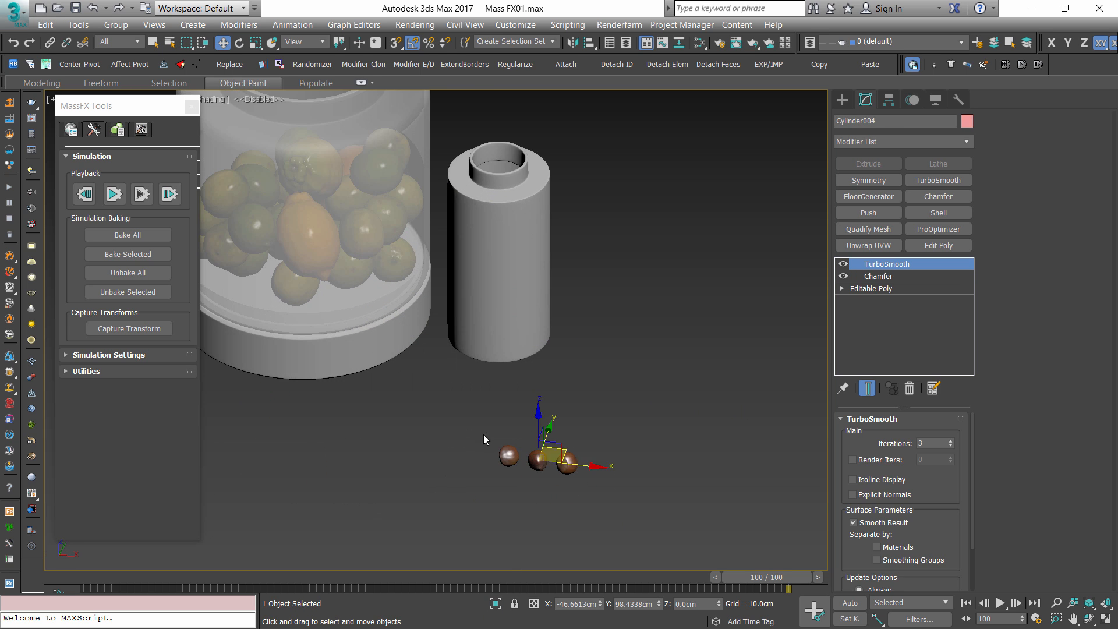
- Inspect the small jar and the three hazelnuts beside it, selecting the middle hazelnut
{"action": "middle_click_drag", "start_coordinate": [489, 437], "coordinate": [554, 486], "text": "alt"}
{"action": "left_click_drag", "start_coordinate": [562, 469], "coordinate": [616, 273]}
{"action": "middle_click_drag", "start_coordinate": [616, 273], "coordinate": [592, 421]}
{"action": "middle_click_drag", "start_coordinate": [592, 421], "coordinate": [587, 373], "text": "alt"}
{"action": "left_click", "coordinate": [621, 460]}
{"action": "left_click", "coordinate": [568, 431]}
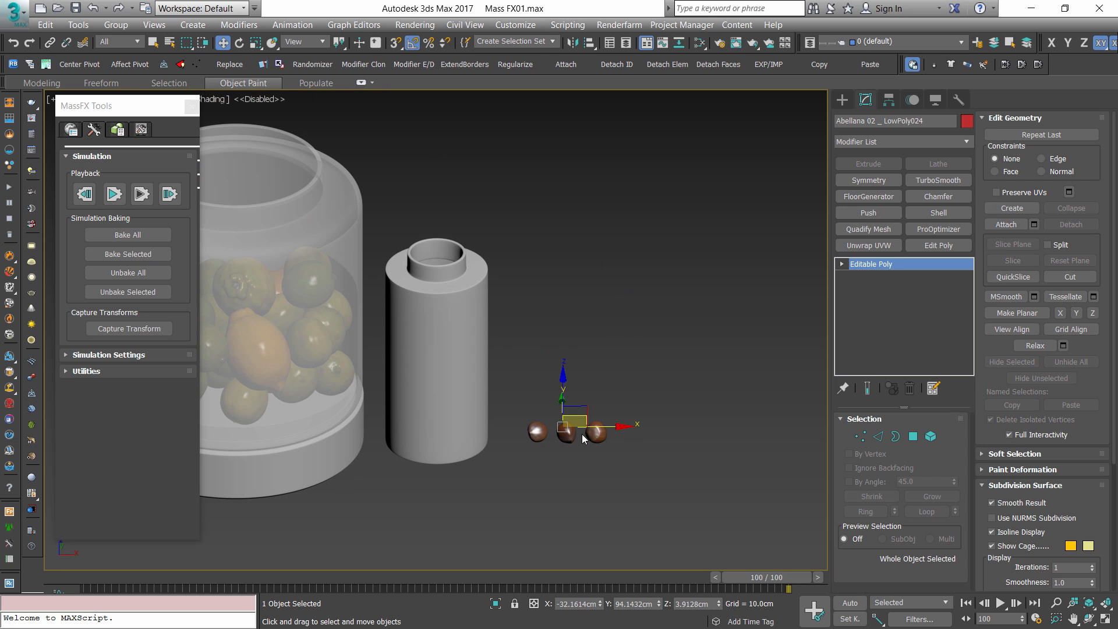
{"action": "middle_click_drag", "start_coordinate": [552, 411], "coordinate": [510, 469]}
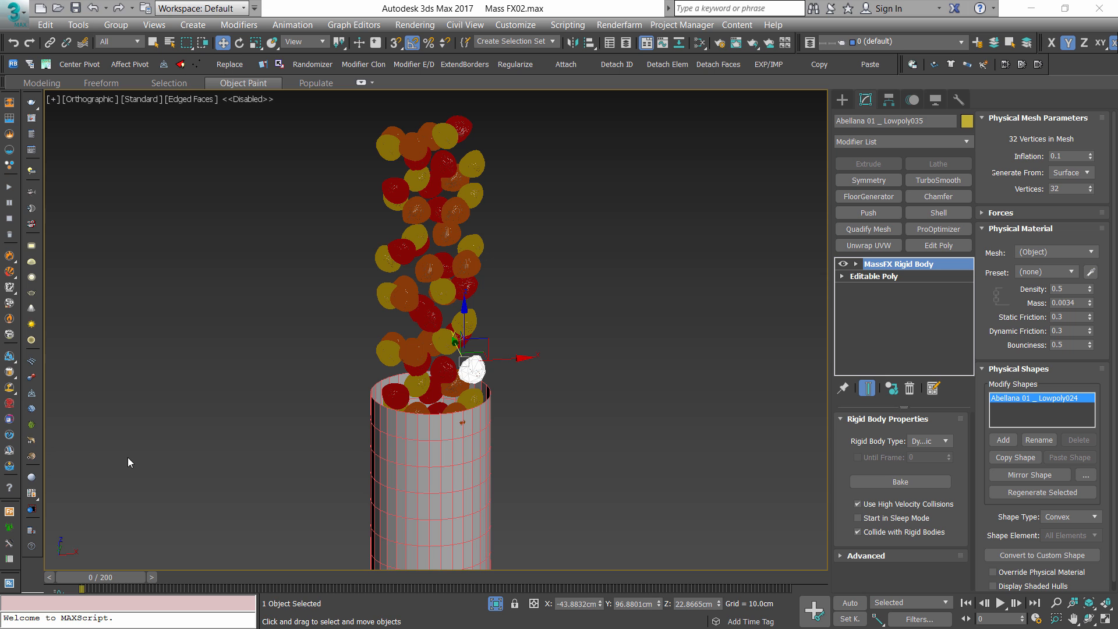
- Examine the stack of hazelnut clones above the cylindrical container in Mass FX02.max
{"action": "scroll", "coordinate": [551, 340], "scroll_direction": "down", "scroll_amount": 3}
{"action": "middle_click_drag", "start_coordinate": [549, 340], "coordinate": [543, 306], "text": "alt"}
{"action": "left_click", "coordinate": [518, 275]}
{"action": "scroll", "coordinate": [517, 275], "scroll_direction": "up", "scroll_amount": 3}
{"action": "left_click", "coordinate": [496, 250]}
{"action": "scroll", "coordinate": [533, 275], "scroll_direction": "up", "scroll_amount": 2}
{"action": "scroll", "coordinate": [517, 309], "scroll_direction": "down", "scroll_amount": 2}
{"action": "middle_click_drag", "start_coordinate": [517, 308], "coordinate": [493, 274]}
{"action": "left_click", "coordinate": [511, 347]}
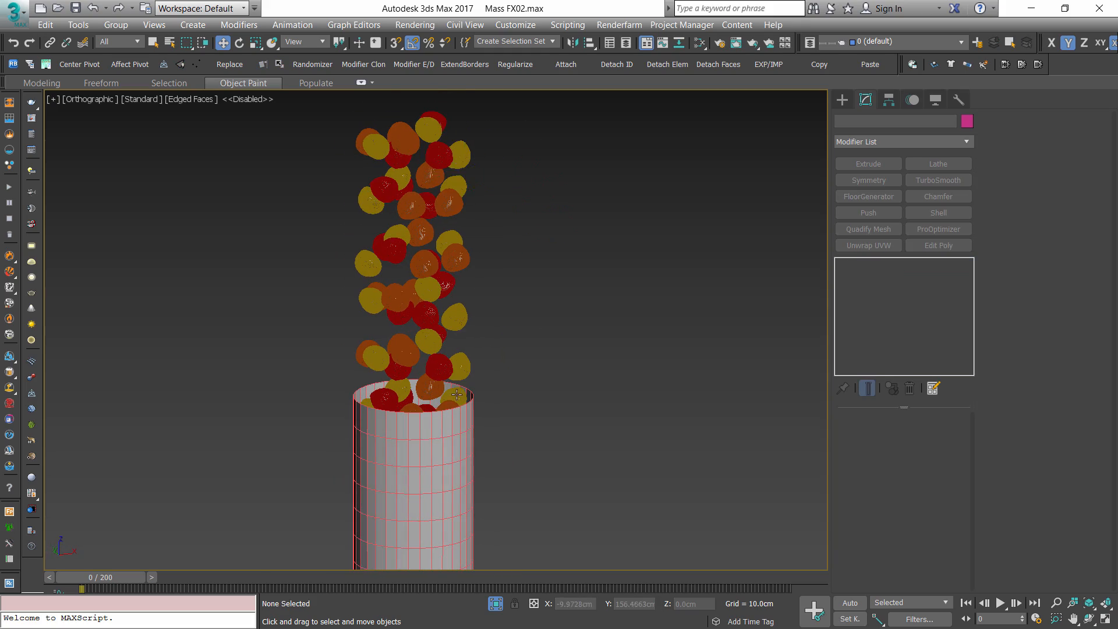
- Review the MassFX Rigid Body settings of the cylindrical container, including its rigid body type and shape type
{"action": "scroll", "coordinate": [492, 424], "scroll_direction": "up", "scroll_amount": 3}
{"action": "left_click", "coordinate": [485, 417]}
{"action": "scroll", "coordinate": [584, 323], "scroll_direction": "down", "scroll_amount": 3}
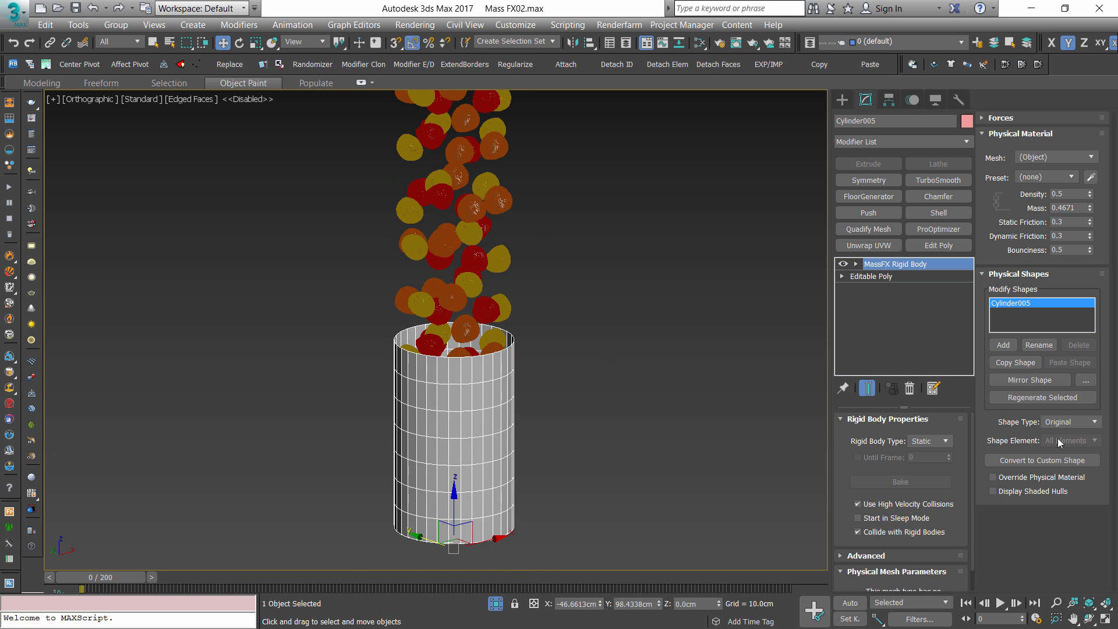
{"action": "middle_click_drag", "start_coordinate": [501, 329], "coordinate": [501, 376]}
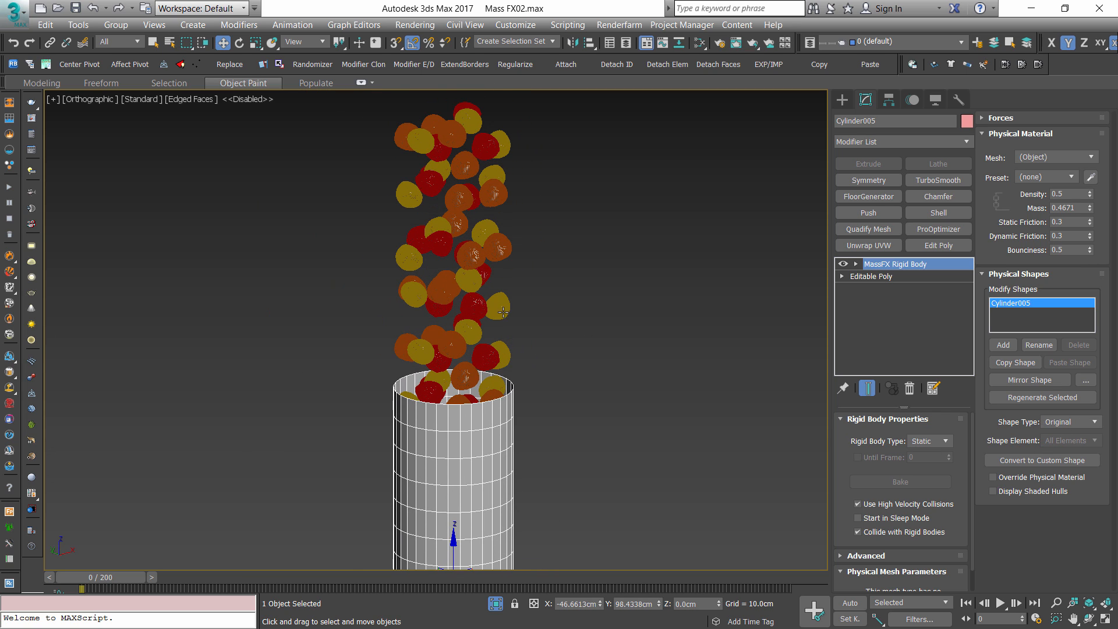
- Compare a yellow wireframe hazelnut's rigid body hull and physical mesh settings with its surface, then deselect it
{"action": "left_click", "coordinate": [500, 312]}
{"action": "scroll", "coordinate": [500, 312], "scroll_direction": "up", "scroll_amount": 4}
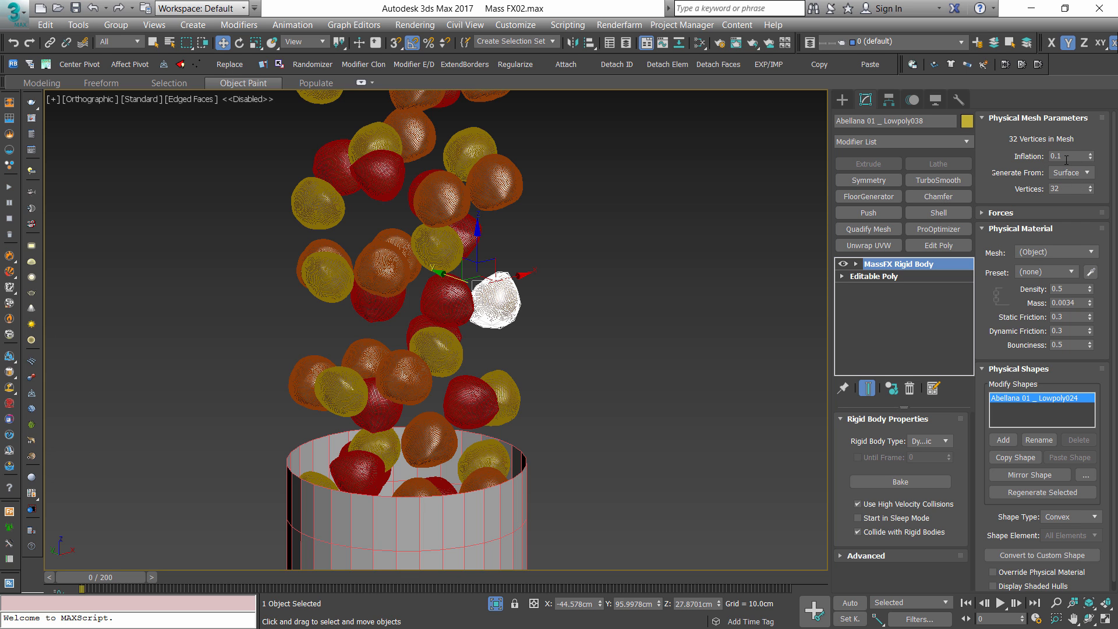
{"action": "scroll", "coordinate": [501, 279], "scroll_direction": "up", "scroll_amount": 8}
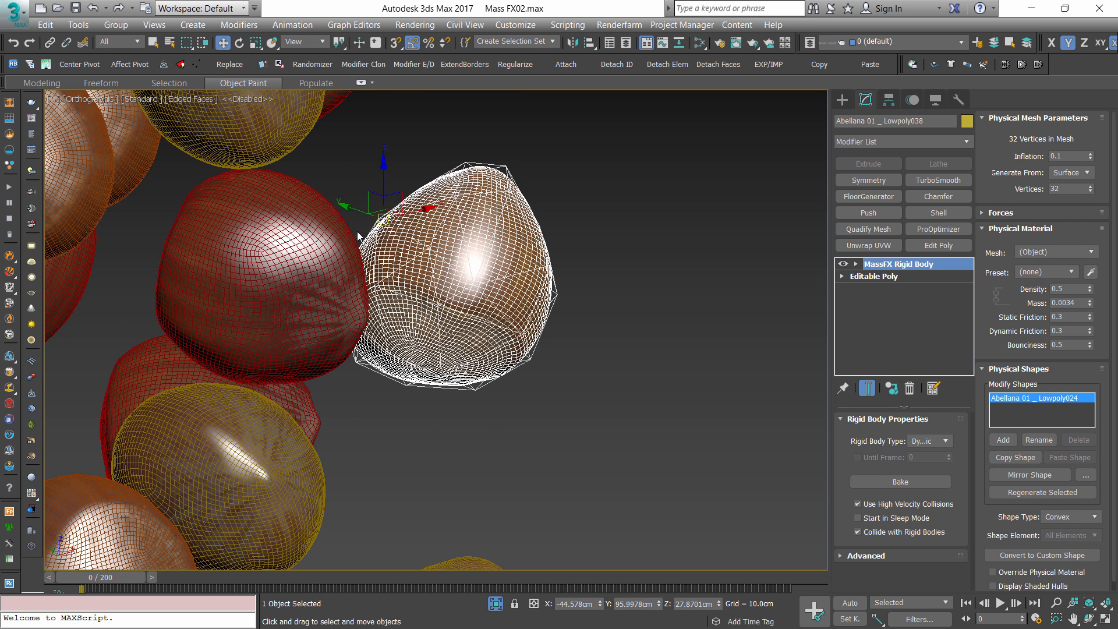
{"action": "scroll", "coordinate": [451, 257], "scroll_direction": "down", "scroll_amount": 10}
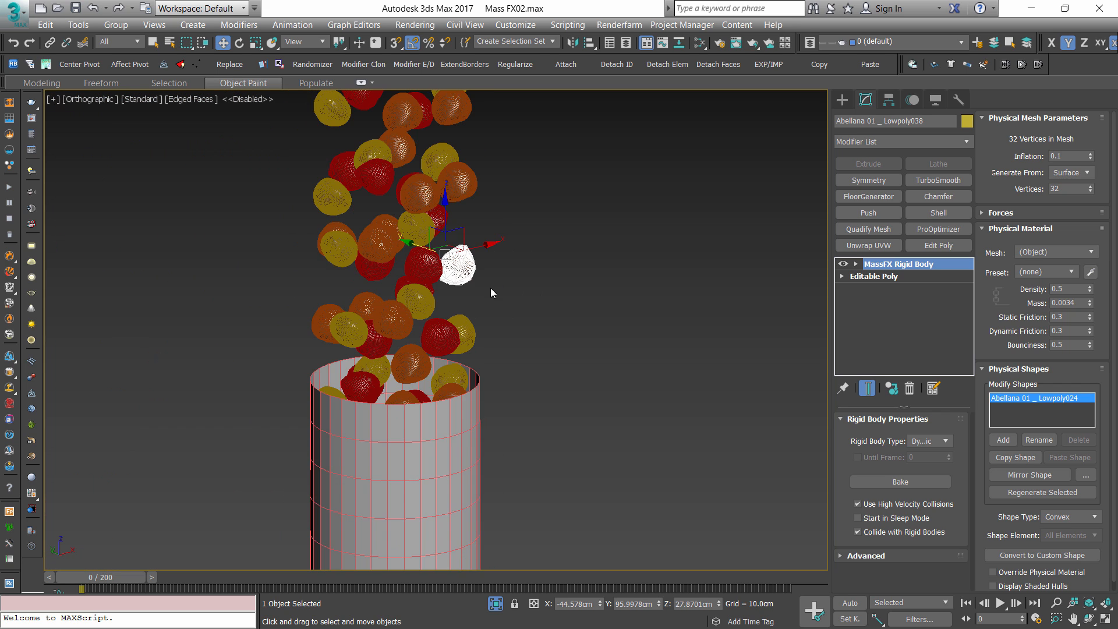
{"action": "left_click", "coordinate": [689, 249]}
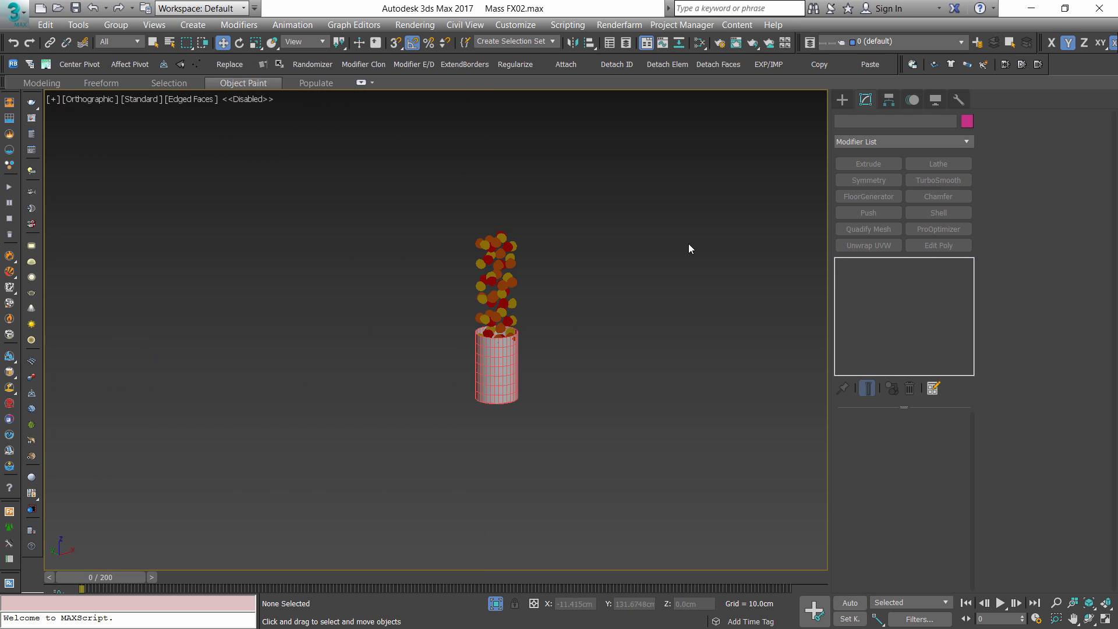
- Open MassFX Tools and review the scene settings for gravity, rigid bodies and contact shell
{"action": "left_click", "coordinate": [913, 65]}
{"action": "left_click_drag", "start_coordinate": [111, 114], "coordinate": [102, 111]}
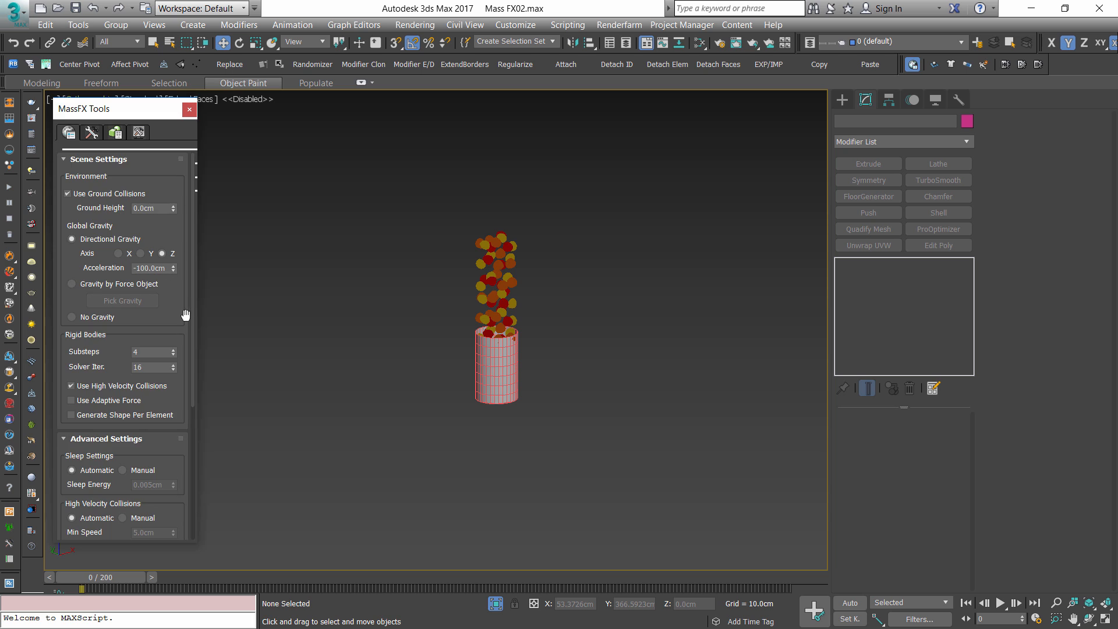
{"action": "scroll", "coordinate": [128, 291], "scroll_direction": "down", "scroll_amount": 5}
{"action": "scroll", "coordinate": [186, 325], "scroll_direction": "up", "scroll_amount": 5}
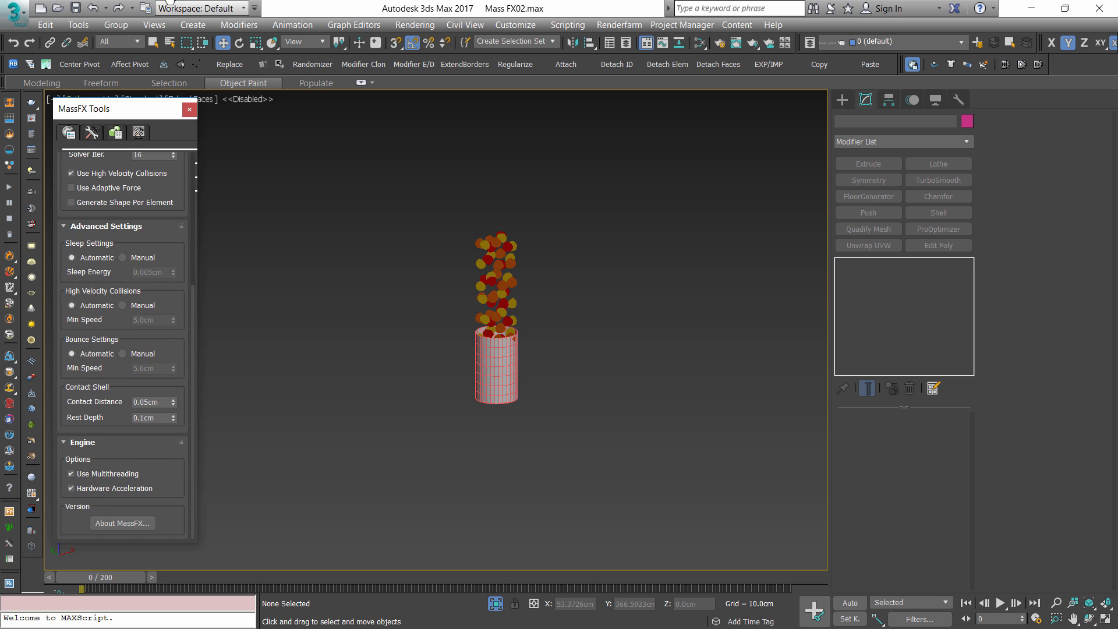
{"action": "middle_click_drag", "start_coordinate": [483, 267], "coordinate": [465, 266]}
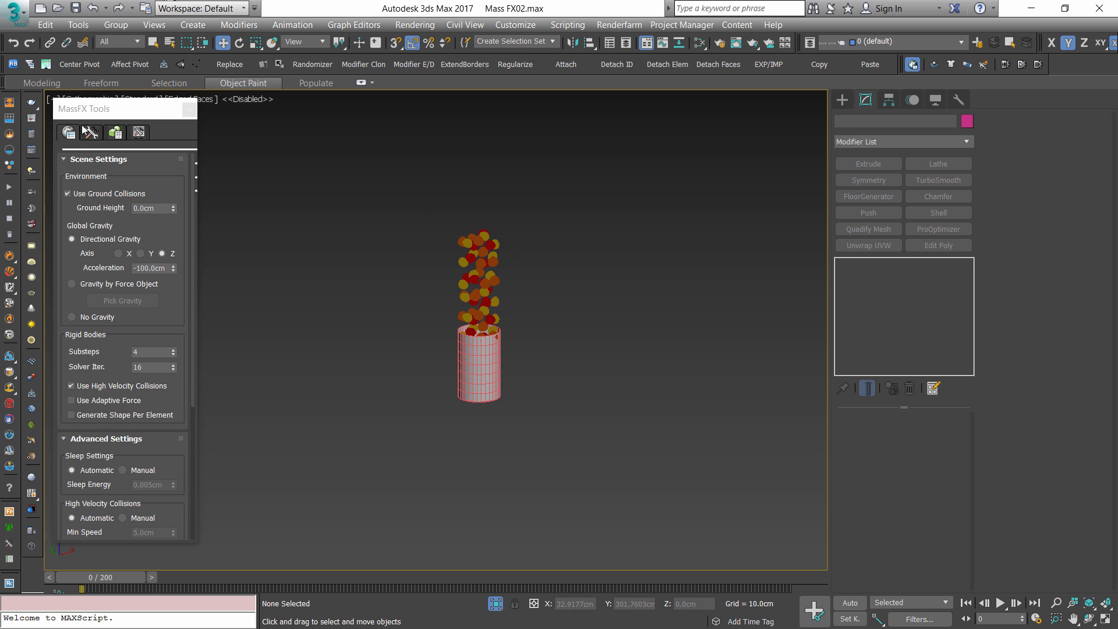
- Run the MassFX simulation without animation so the hazelnuts drop into the cylinder
{"action": "left_click", "coordinate": [91, 134]}
{"action": "left_click", "coordinate": [137, 197]}
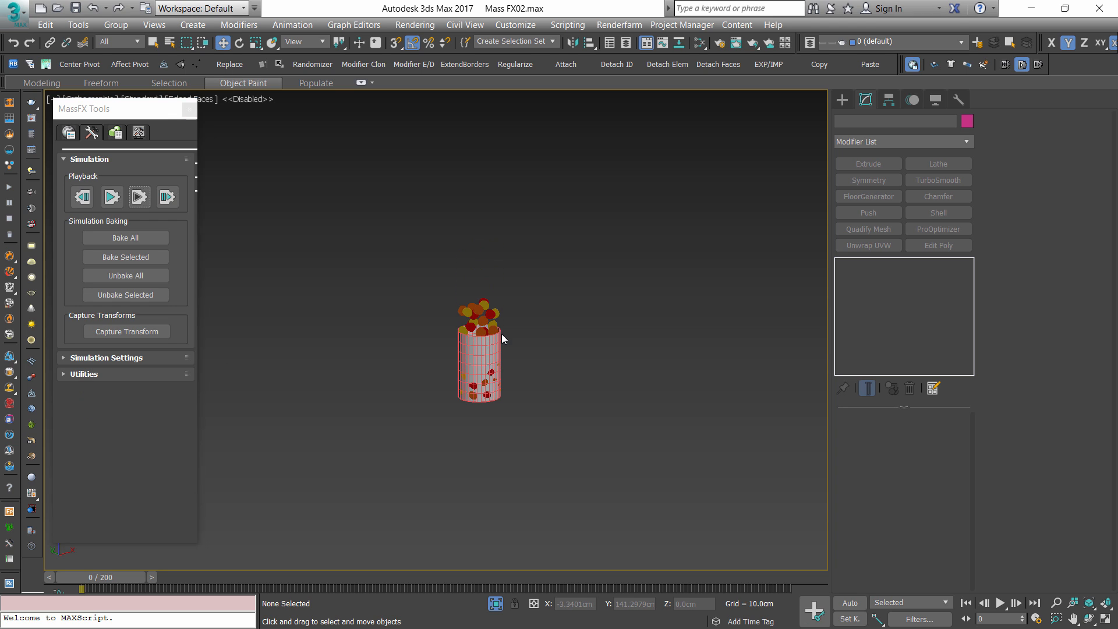
{"action": "scroll", "coordinate": [503, 338], "scroll_direction": "up", "scroll_amount": 6}
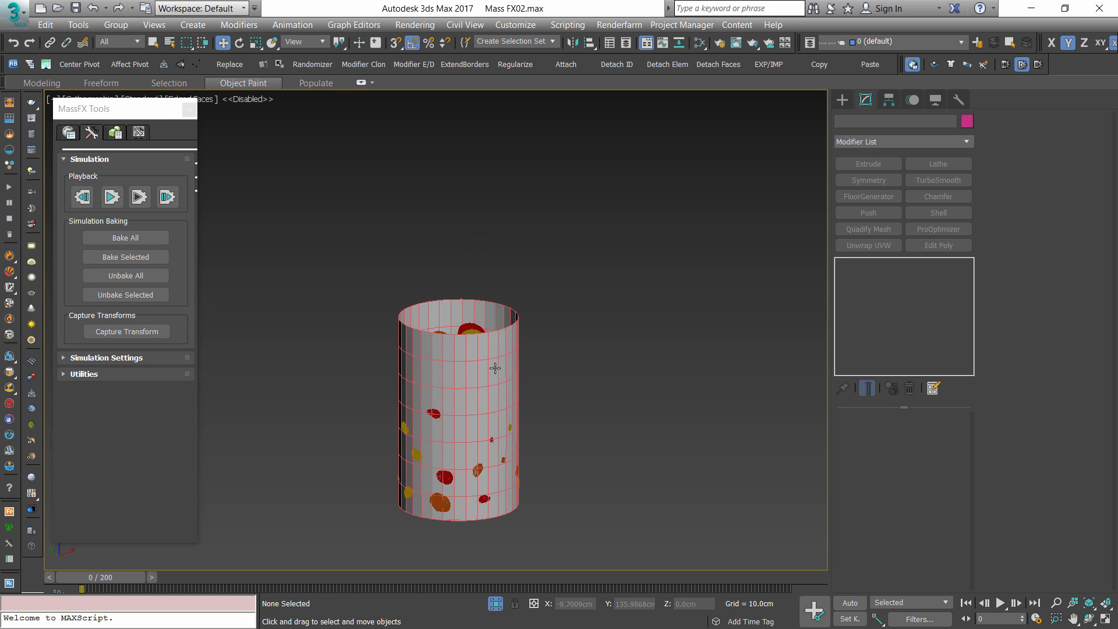
- Select the cylinder and examine its wall from several sides for hazelnuts penetrating it
{"action": "left_click", "coordinate": [491, 389]}
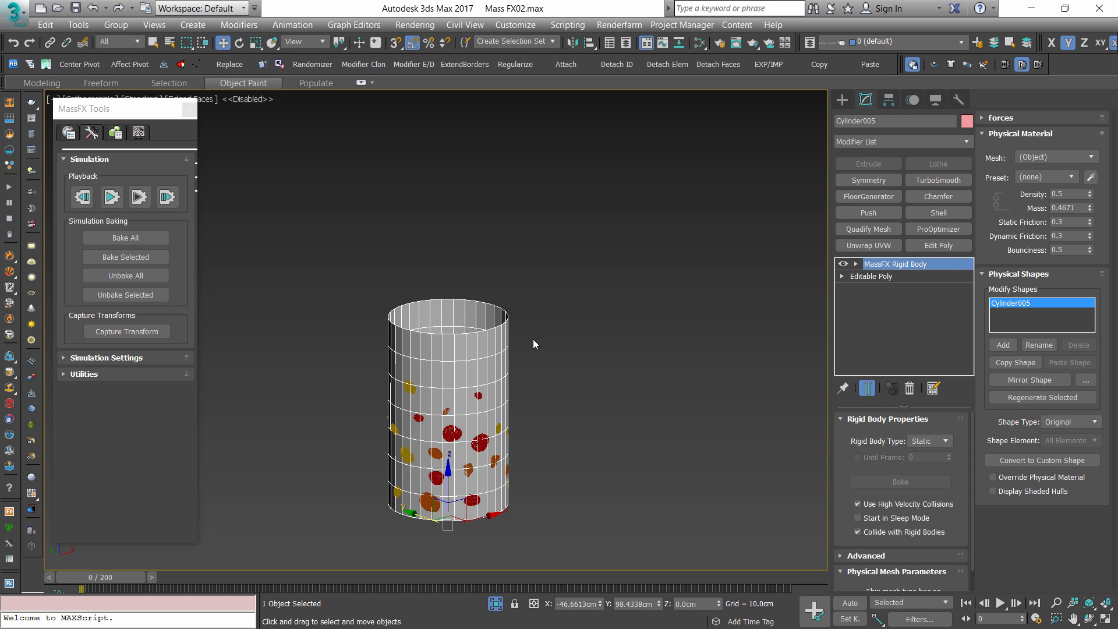
{"action": "middle_click_drag", "start_coordinate": [535, 344], "coordinate": [520, 439], "text": "alt"}
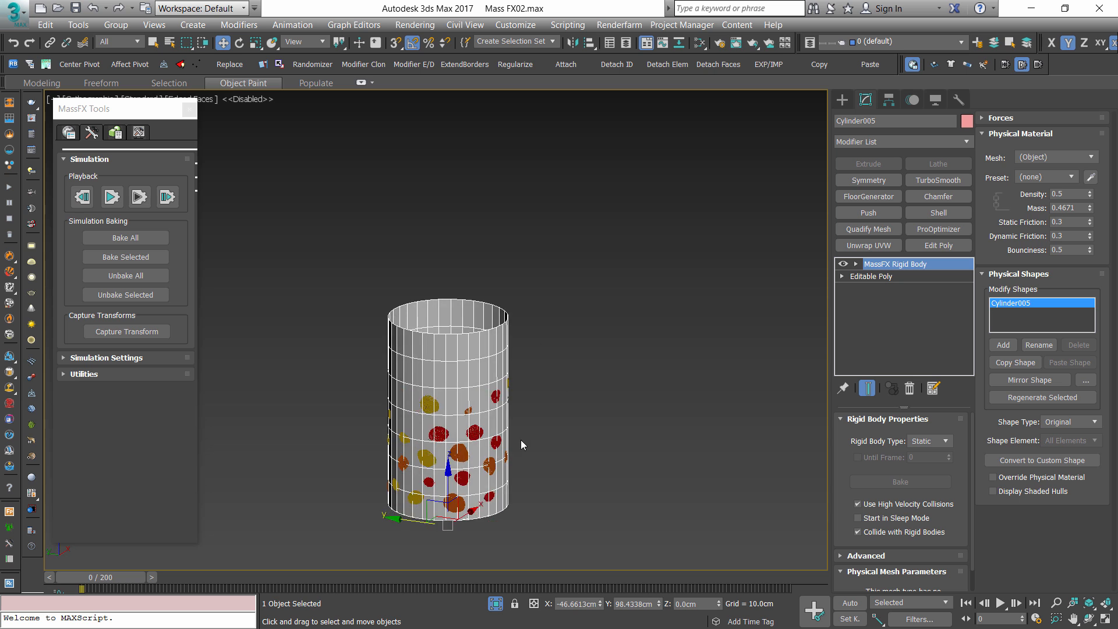
{"action": "scroll", "coordinate": [521, 439], "scroll_direction": "up", "scroll_amount": 10}
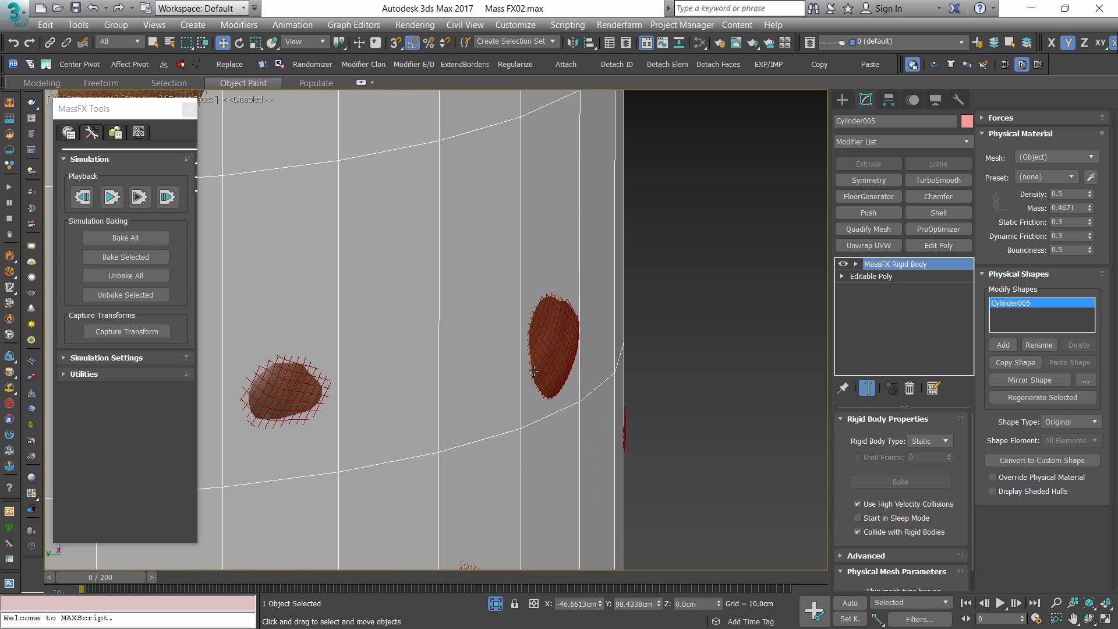
{"action": "scroll", "coordinate": [489, 244], "scroll_direction": "down", "scroll_amount": 4}
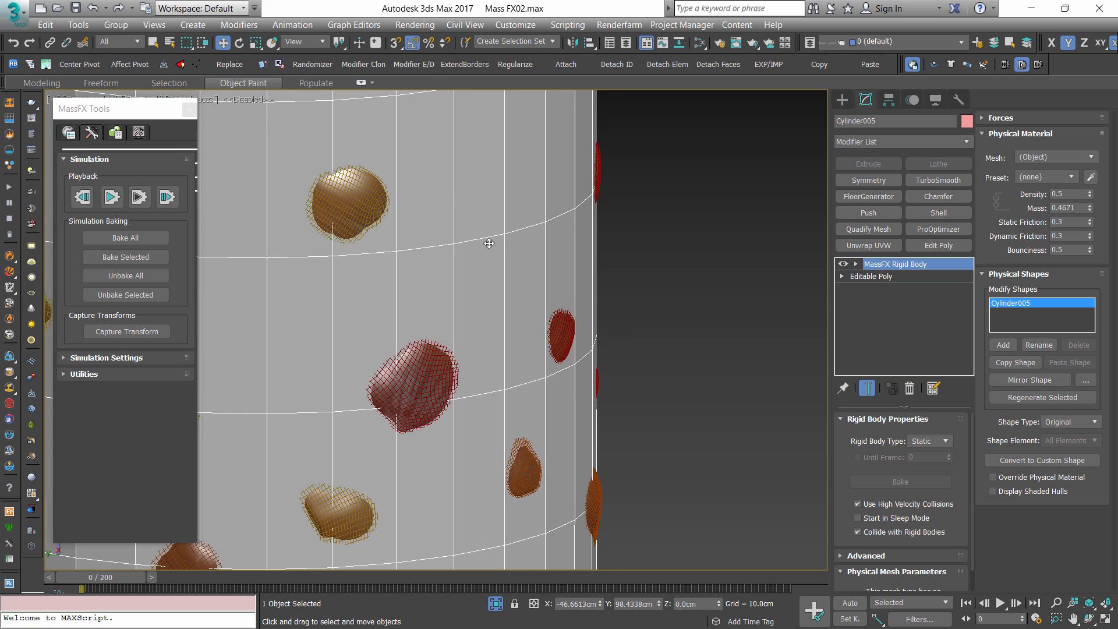
{"action": "scroll", "coordinate": [484, 239], "scroll_direction": "down", "scroll_amount": 12}
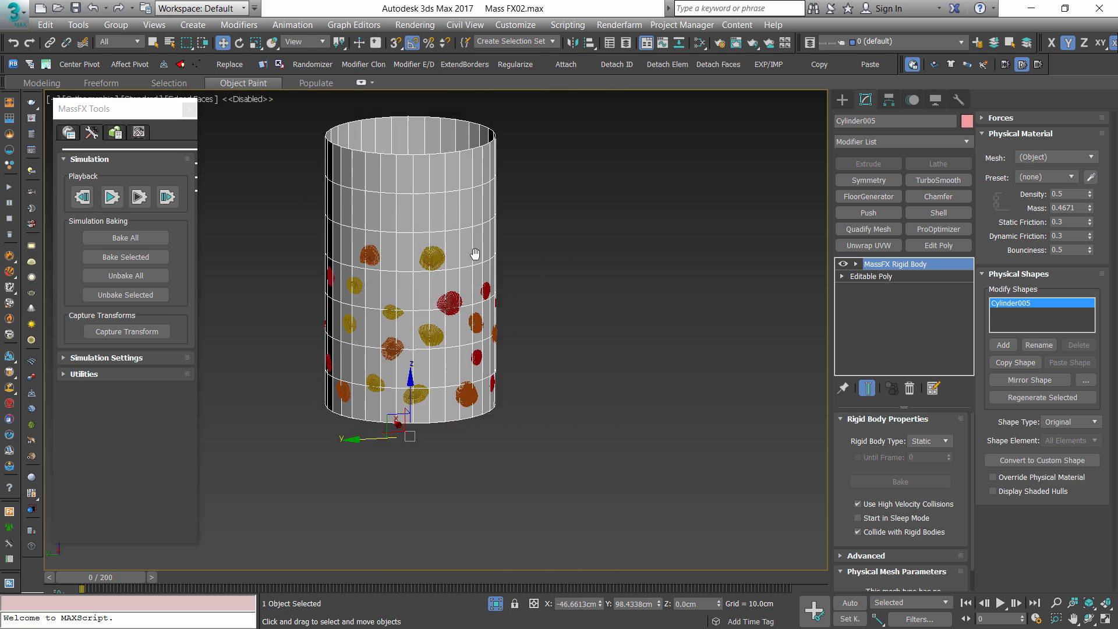
{"action": "middle_click_drag", "start_coordinate": [475, 254], "coordinate": [500, 286]}
{"action": "mouse_move", "coordinate": [499, 285]}
{"action": "middle_mouse_down", "text": "alt"}
{"action": "mouse_move", "coordinate": [510, 305]}
{"action": "mouse_move", "coordinate": [502, 392]}
{"action": "mouse_move", "coordinate": [520, 280]}
{"action": "middle_mouse_up", "text": "alt"}
{"action": "scroll", "coordinate": [478, 278], "scroll_direction": "up", "scroll_amount": 3}
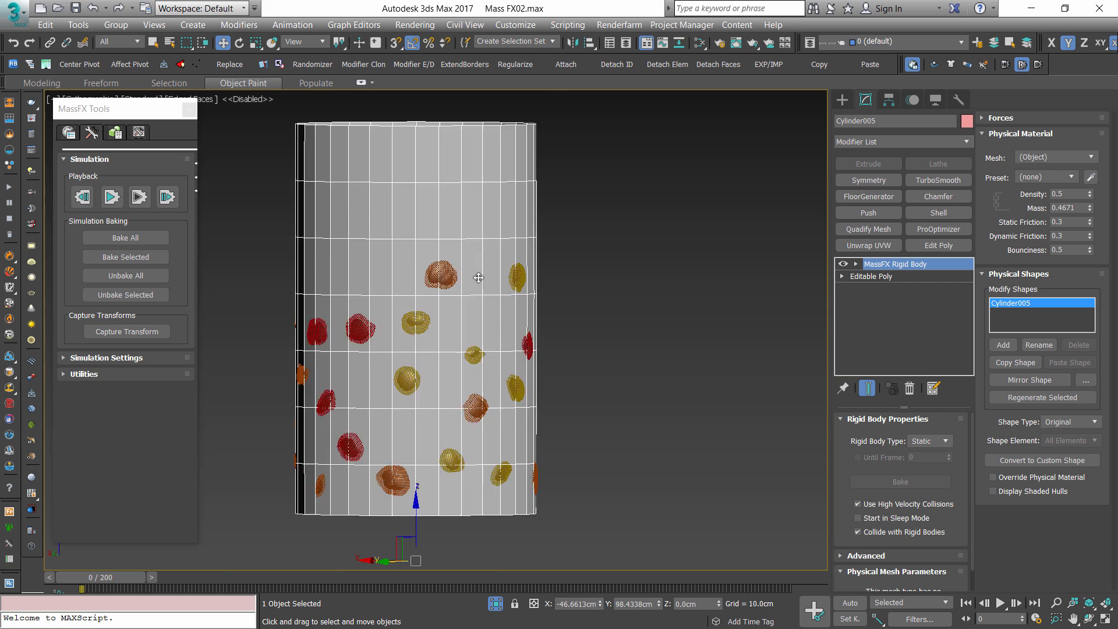
{"action": "scroll", "coordinate": [478, 278], "scroll_direction": "up", "scroll_amount": 10}
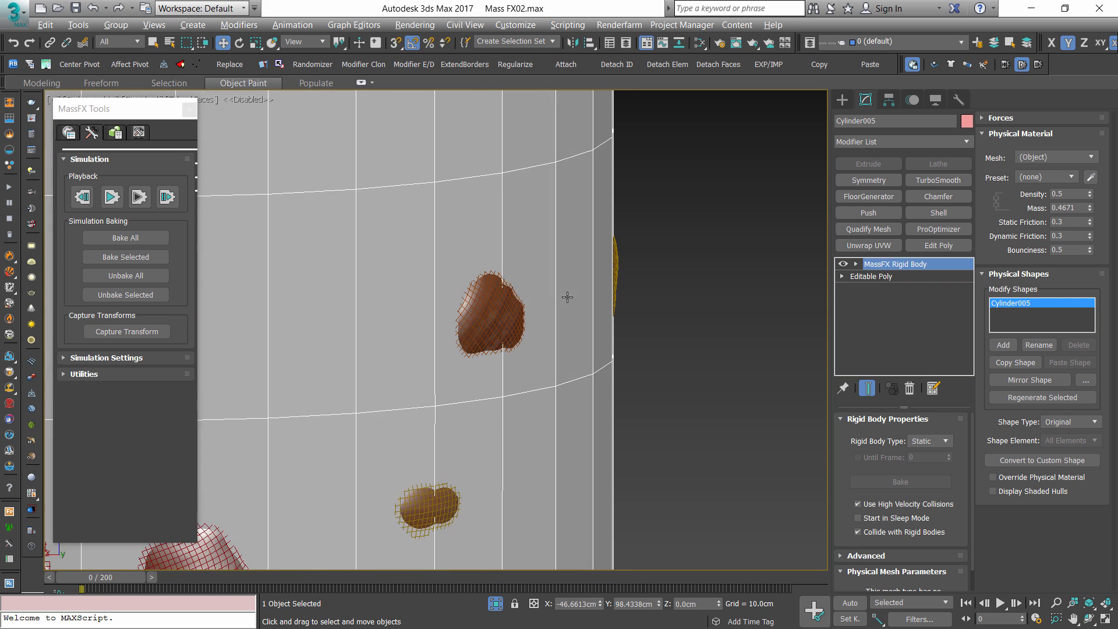
{"action": "scroll", "coordinate": [567, 297], "scroll_direction": "down", "scroll_amount": 8}
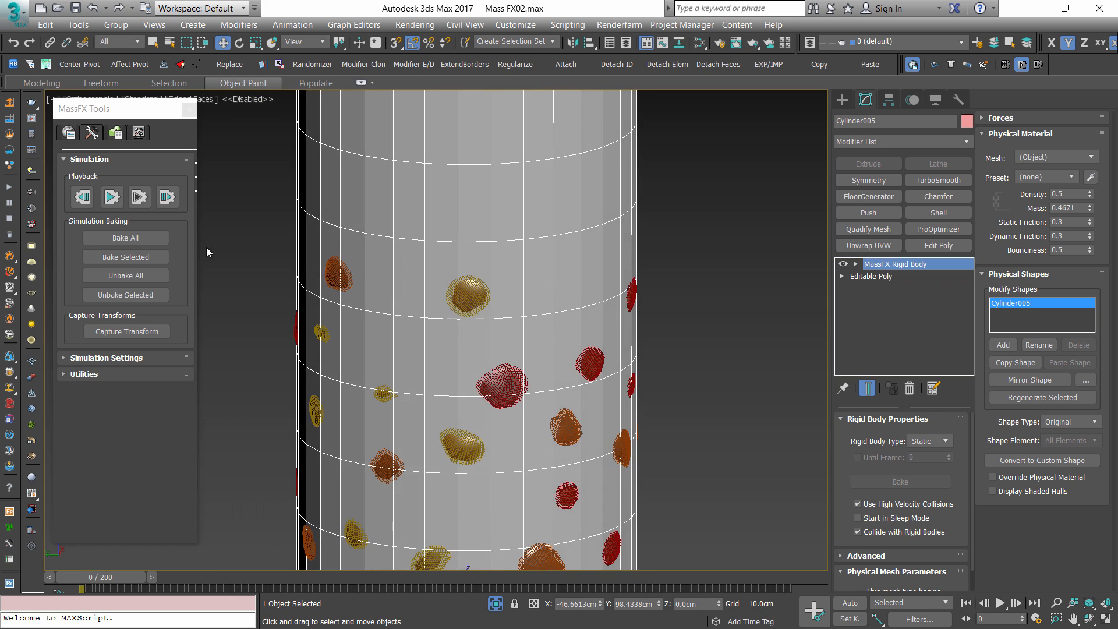
{"action": "scroll", "coordinate": [358, 254], "scroll_direction": "down", "scroll_amount": 4}
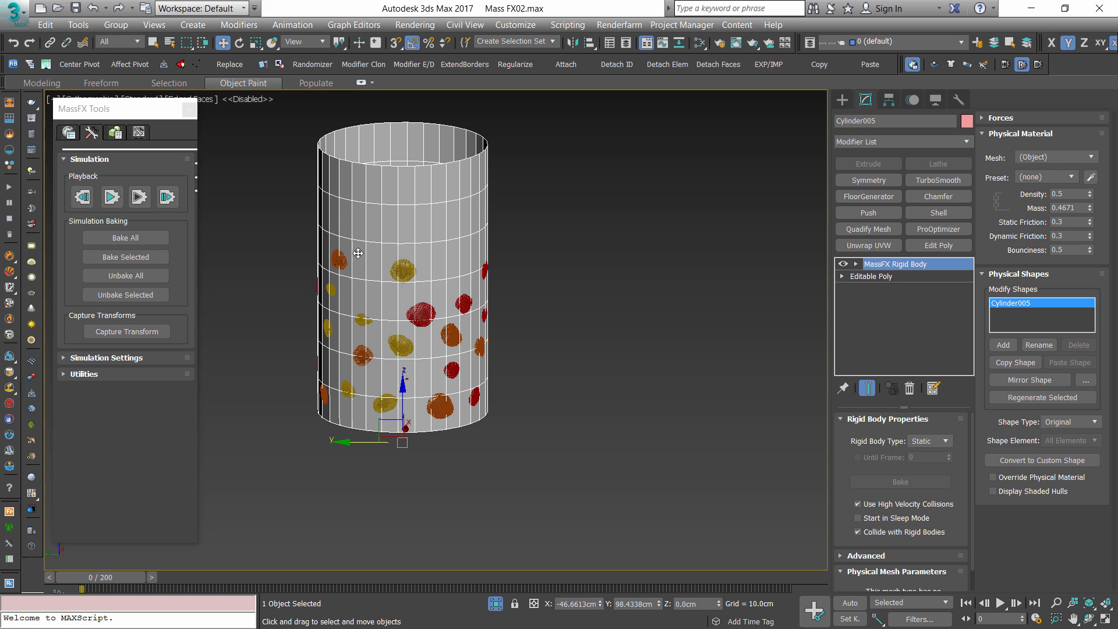
- Bake the MassFX simulation for all rigid bodies and scrub the animation to frame 200
{"action": "left_click", "coordinate": [127, 239]}
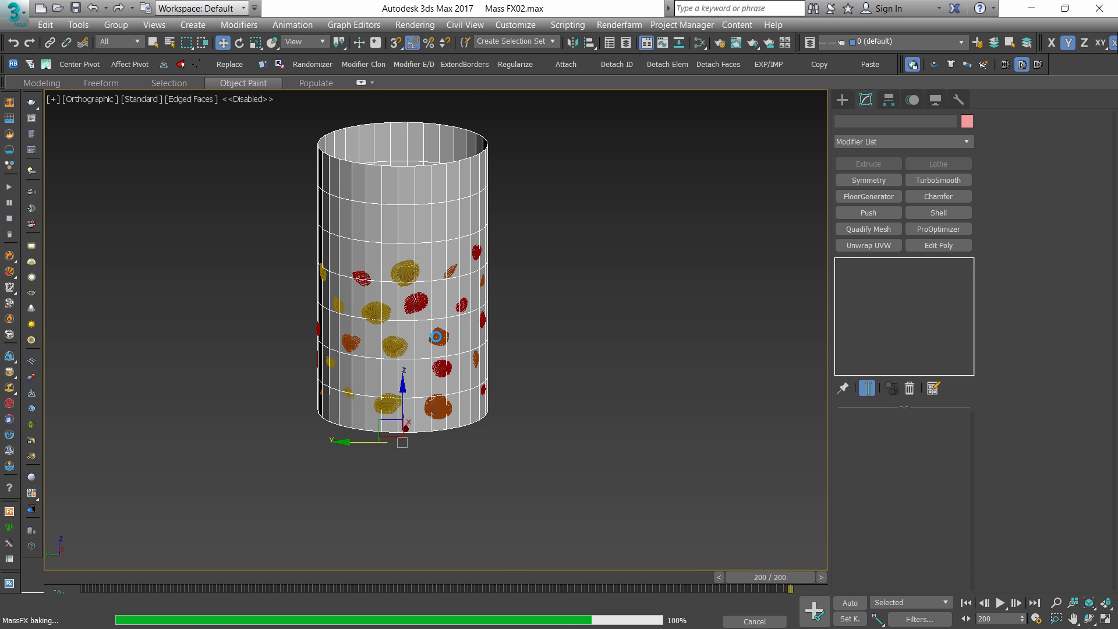
{"action": "middle_click_drag", "start_coordinate": [468, 260], "coordinate": [491, 357]}
{"action": "scroll", "coordinate": [491, 360], "scroll_direction": "down", "scroll_amount": 3}
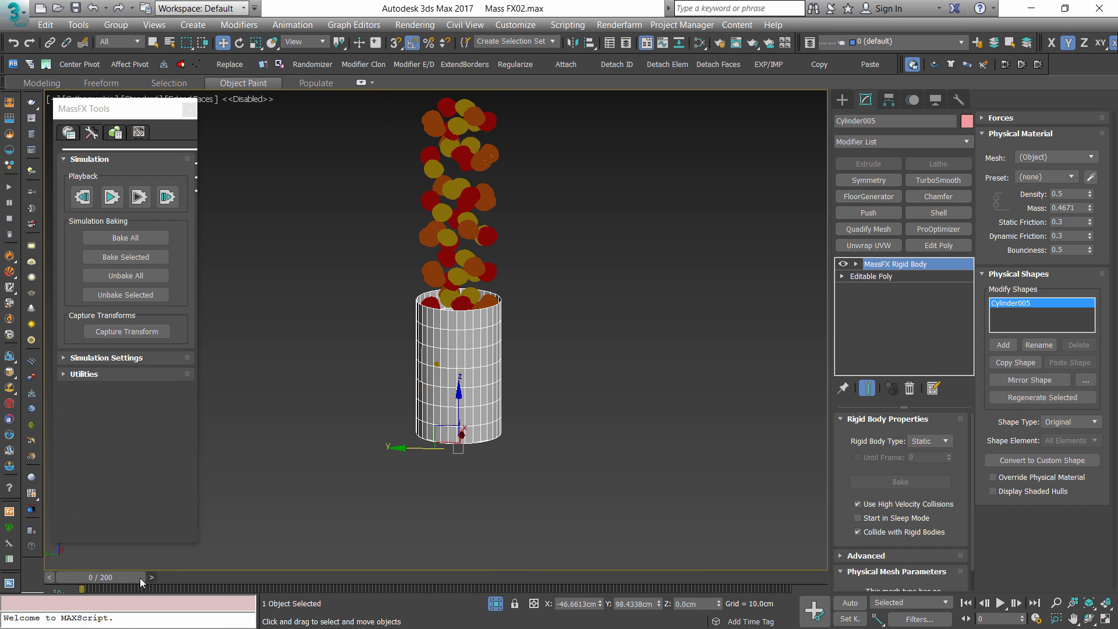
{"action": "left_click_drag", "start_coordinate": [140, 578], "coordinate": [804, 582]}
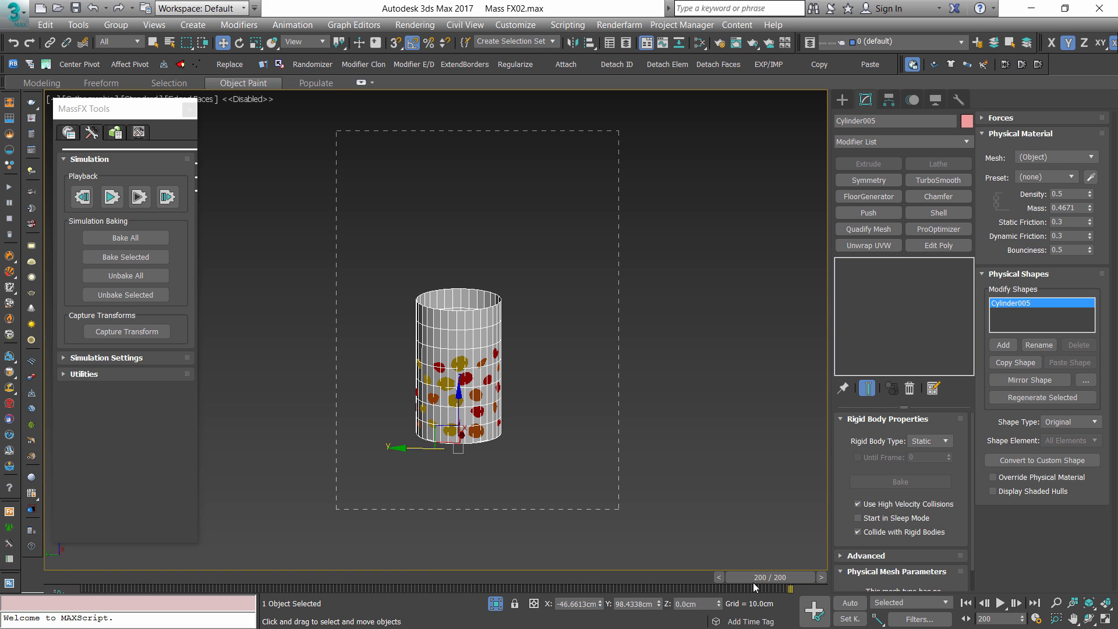
{"action": "key", "text": "ctrl+a"}
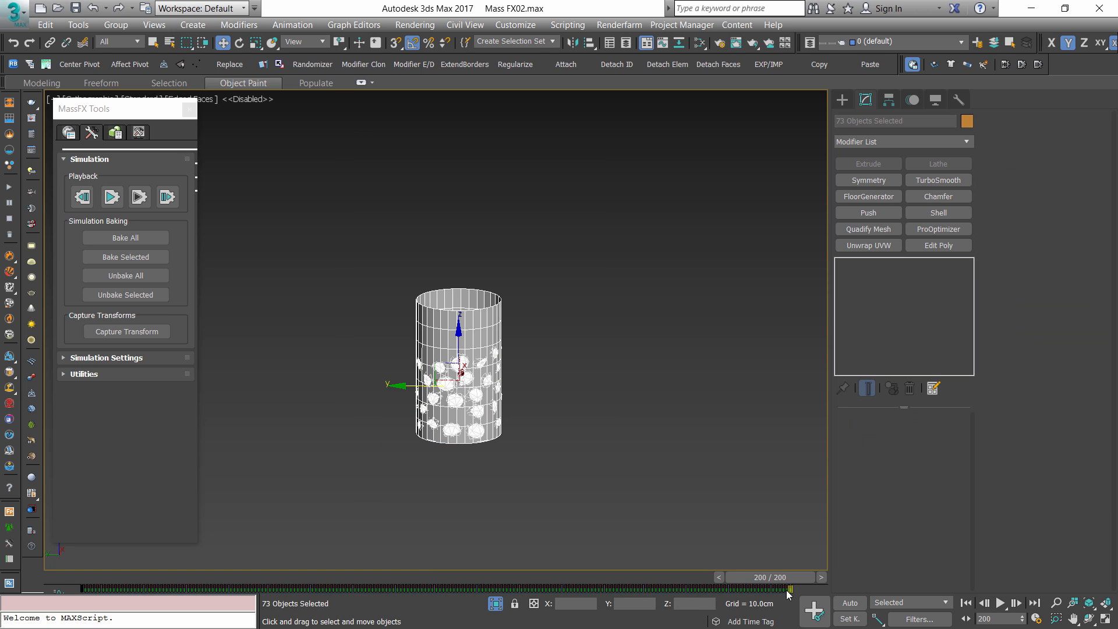
- Delete the simulation cylinder that surrounds the baked hazelnuts
{"action": "left_click", "coordinate": [615, 387]}
{"action": "left_click", "coordinate": [459, 305]}
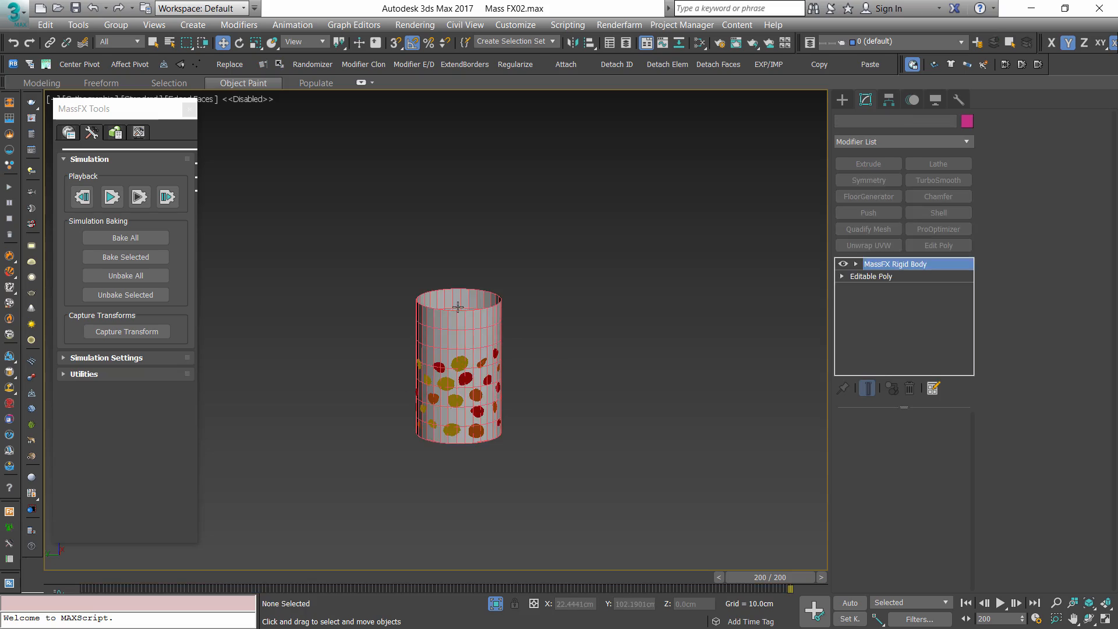
{"action": "key", "text": "Delete"}
{"action": "key", "text": "ctrl+a"}
{"action": "scroll", "coordinate": [464, 394], "scroll_direction": "up", "scroll_amount": 8}
{"action": "middle_click_drag", "start_coordinate": [465, 395], "coordinate": [501, 397], "text": "alt"}
{"action": "left_click", "coordinate": [139, 568]}
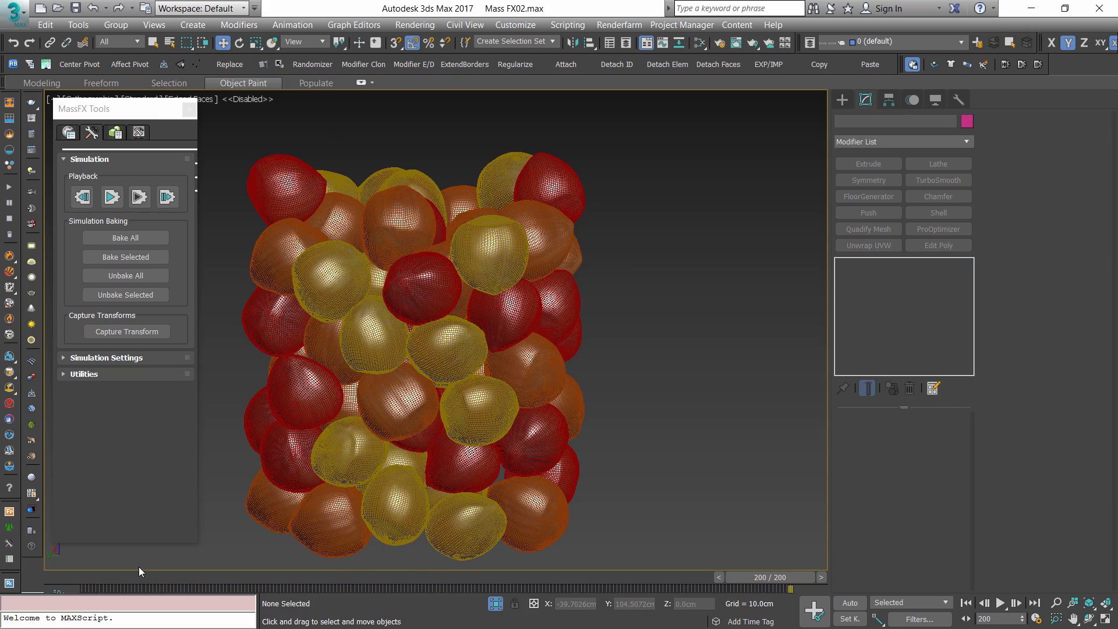
- Remove the MassFX Rigid Body modifier one by one from individual hazelnuts near the top of the pile
{"action": "left_click", "coordinate": [563, 196]}
{"action": "middle_click_drag", "start_coordinate": [654, 277], "coordinate": [630, 279], "text": "alt"}
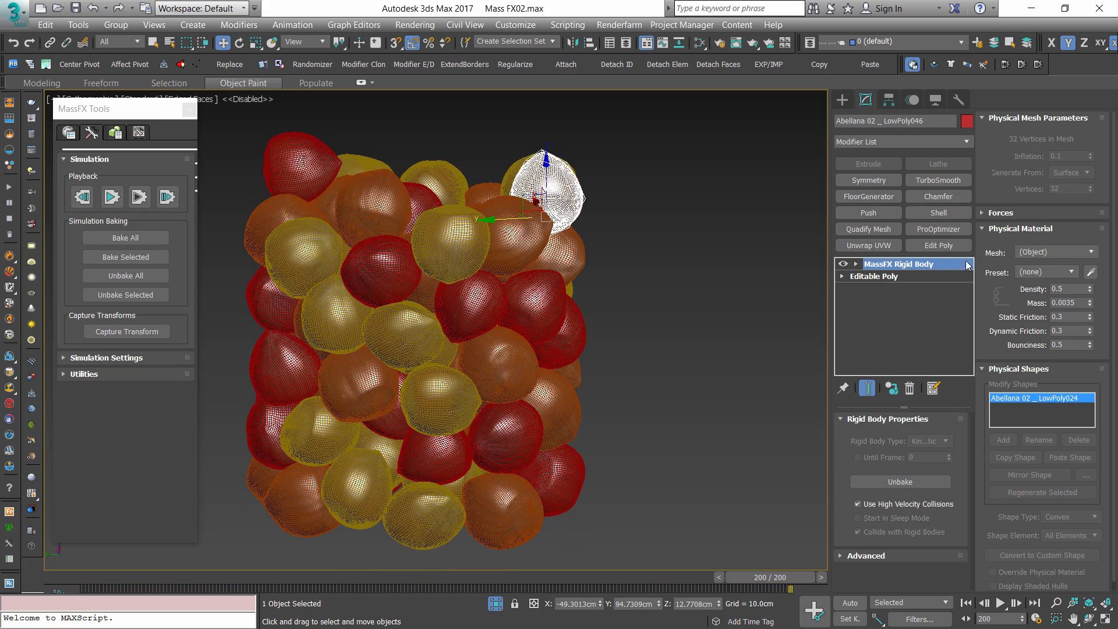
{"action": "left_click", "coordinate": [910, 389]}
{"action": "left_click", "coordinate": [703, 326]}
{"action": "left_click", "coordinate": [570, 251]}
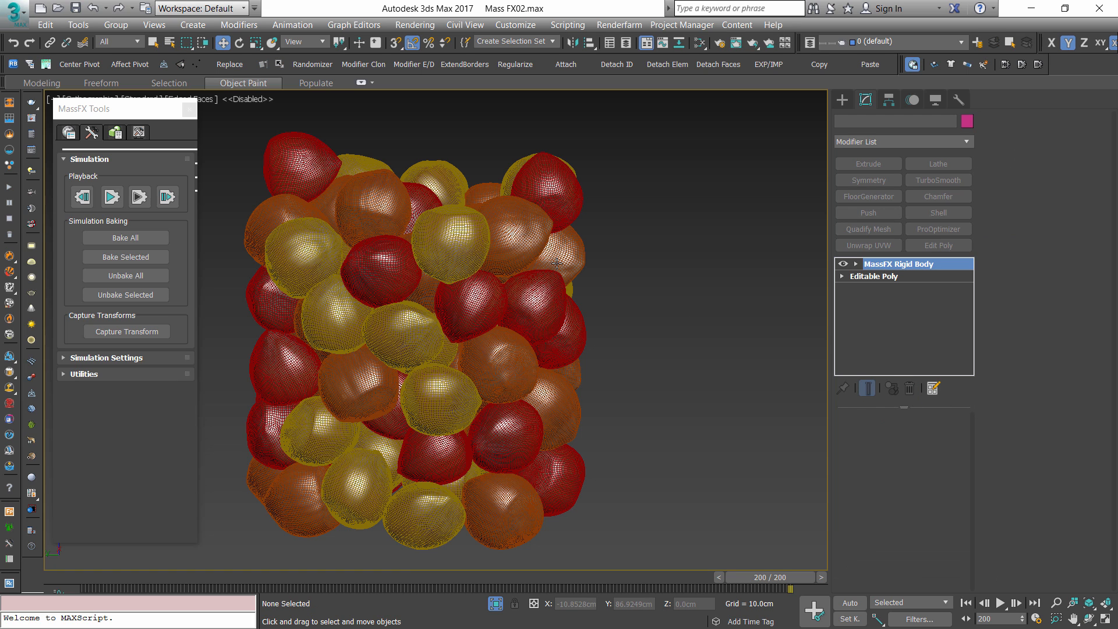
{"action": "left_click", "coordinate": [911, 391]}
{"action": "left_click", "coordinate": [596, 294]}
{"action": "left_click", "coordinate": [516, 236]}
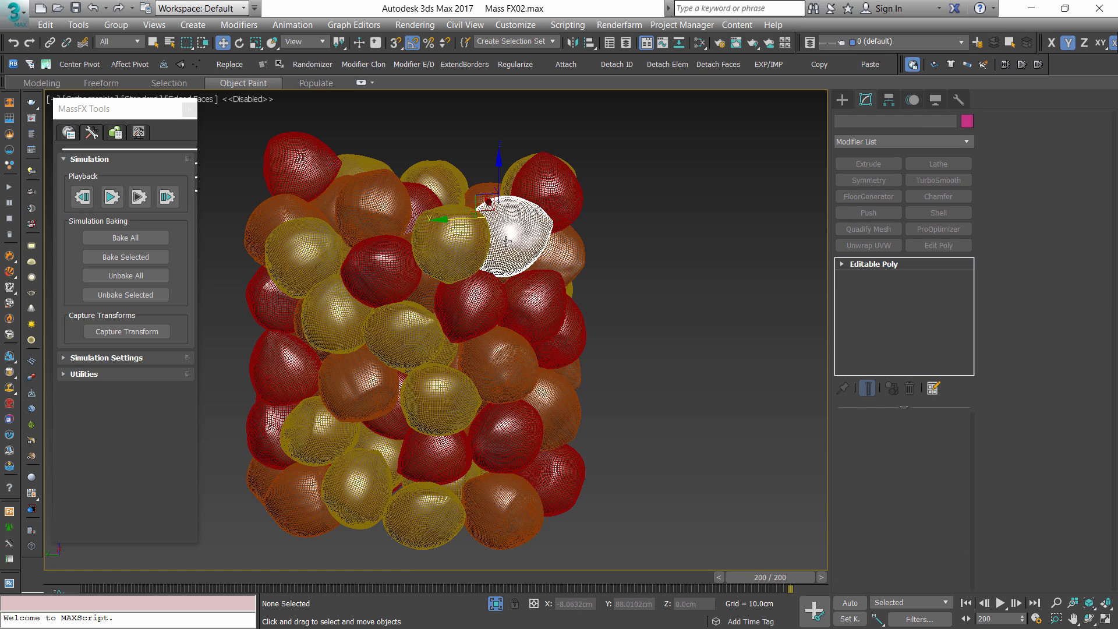
{"action": "left_click", "coordinate": [458, 242]}
{"action": "left_click", "coordinate": [910, 389]}
{"action": "left_click", "coordinate": [683, 340]}
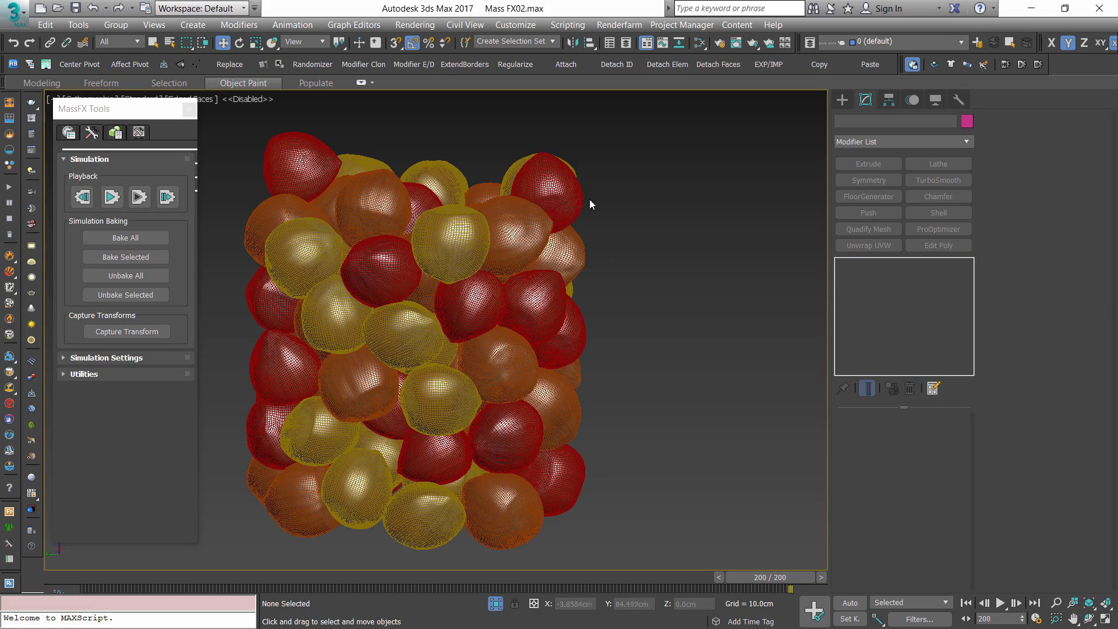
- Bring back the hidden jars, switch to wireframe display and isolate the small jar together with its hazelnuts
{"action": "left_click", "coordinate": [585, 199]}
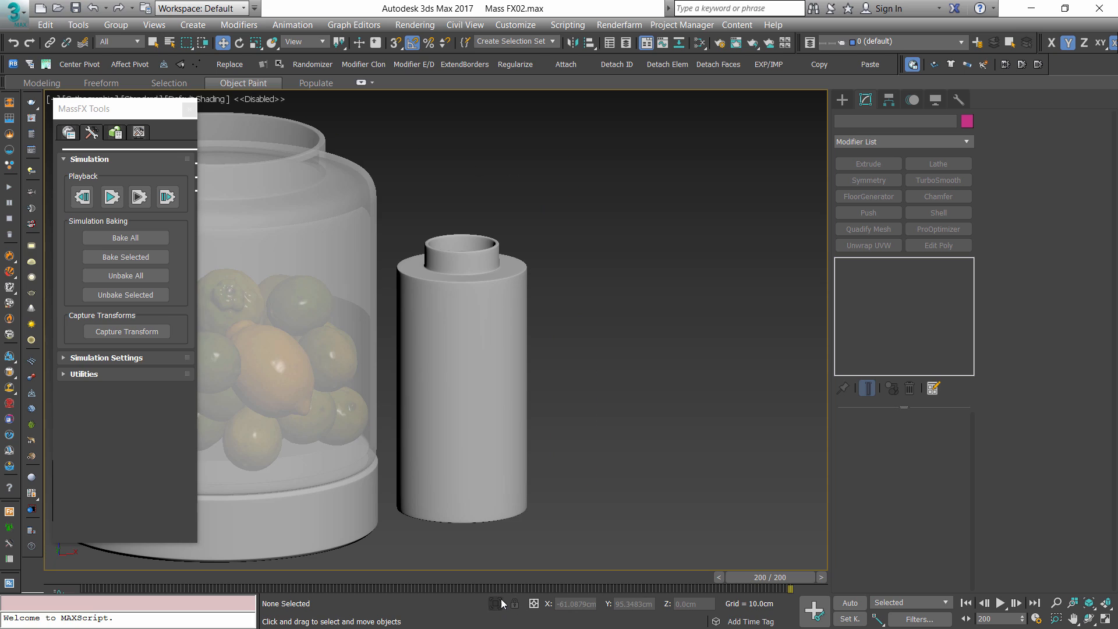
{"action": "key", "text": "F3"}
{"action": "left_click", "coordinate": [478, 360]}
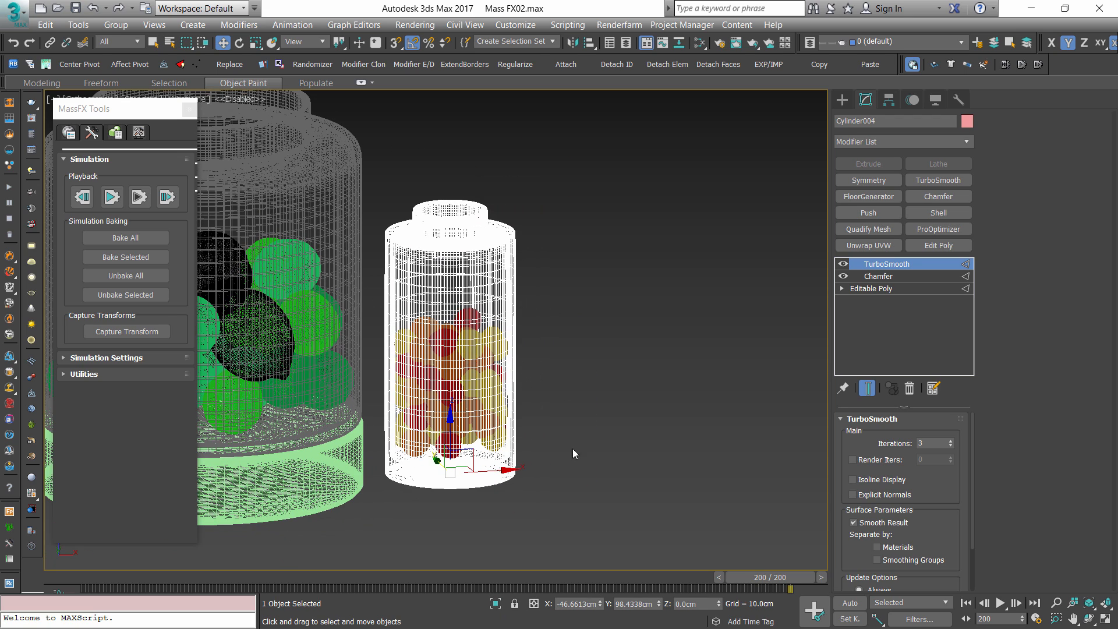
{"action": "left_click_drag", "start_coordinate": [401, 174], "coordinate": [401, 174]}
{"action": "key", "text": "alt+q"}
{"action": "left_click", "coordinate": [670, 369]}
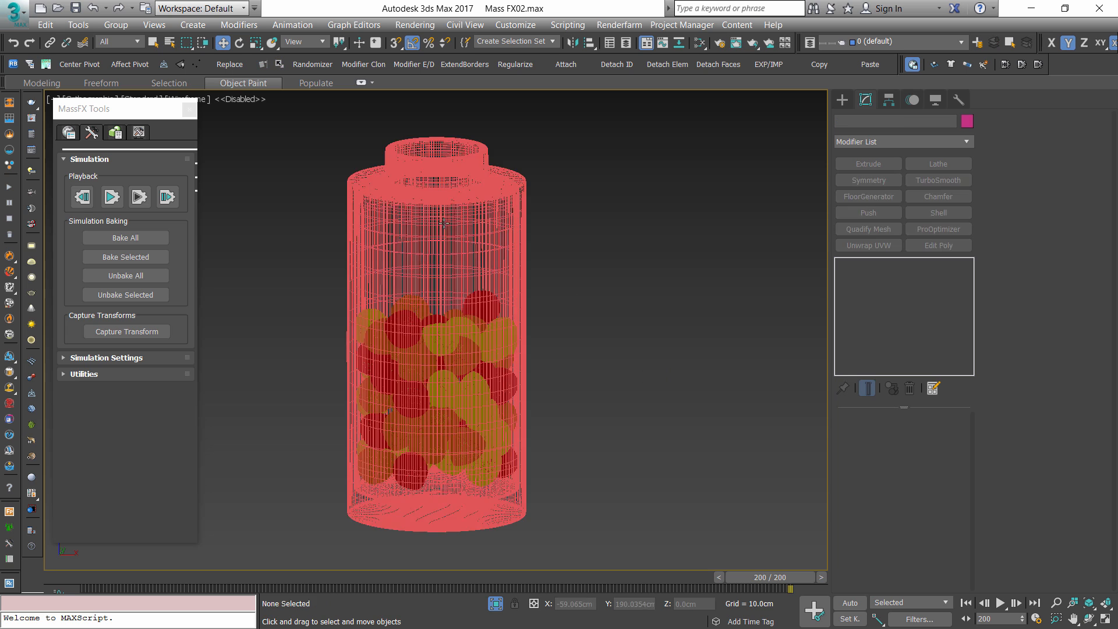
- Return the viewport to shaded display and make the small jar see-through
{"action": "left_click", "coordinate": [483, 304]}
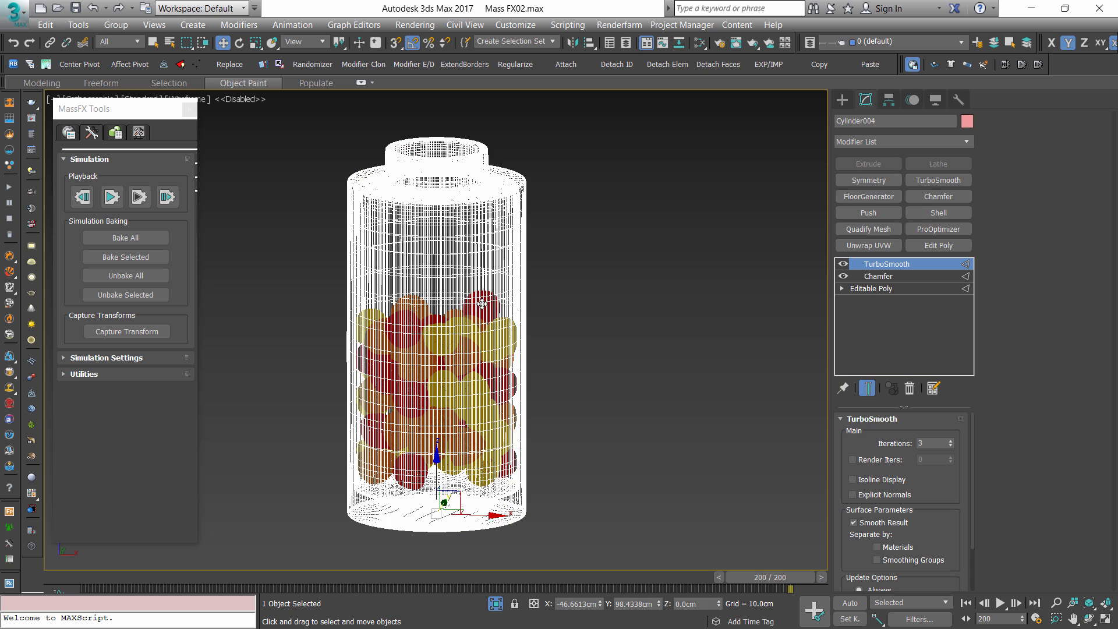
{"action": "left_click", "coordinate": [627, 346]}
{"action": "key", "text": "F3"}
{"action": "left_click", "coordinate": [485, 399]}
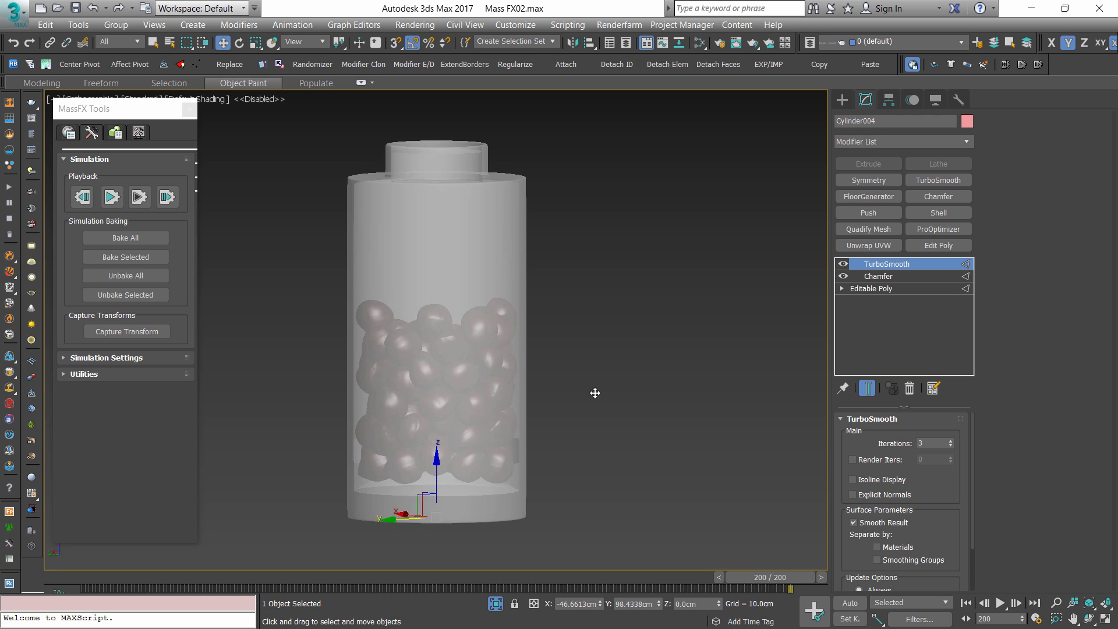
- Examine the hazelnuts through the small jar's side wall from several angles, up close and from farther away
{"action": "scroll", "coordinate": [454, 435], "scroll_direction": "up", "scroll_amount": 8}
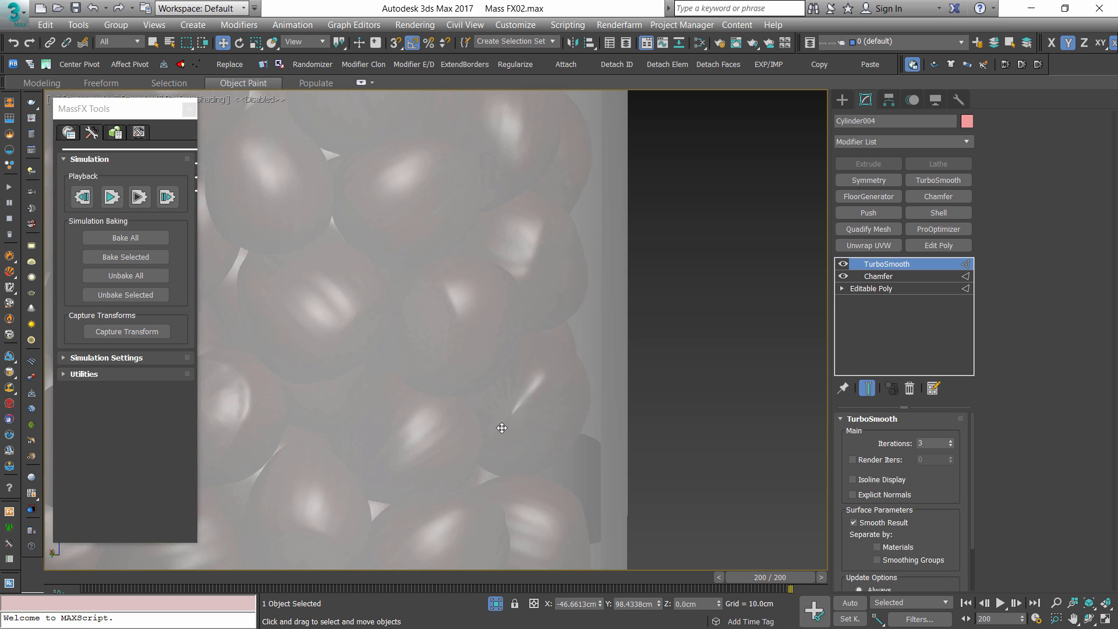
{"action": "key", "text": "z"}
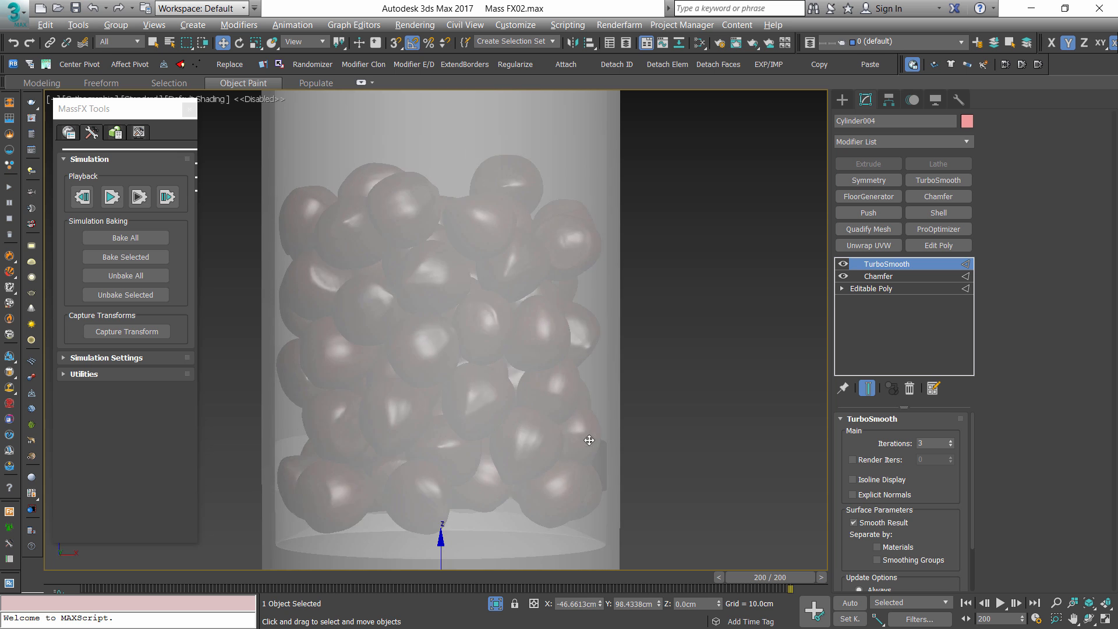
{"action": "middle_click_drag", "start_coordinate": [589, 440], "coordinate": [542, 430], "text": "alt"}
{"action": "scroll", "coordinate": [543, 387], "scroll_direction": "down", "scroll_amount": 2}
{"action": "middle_click_drag", "start_coordinate": [548, 339], "coordinate": [547, 360], "text": "alt"}
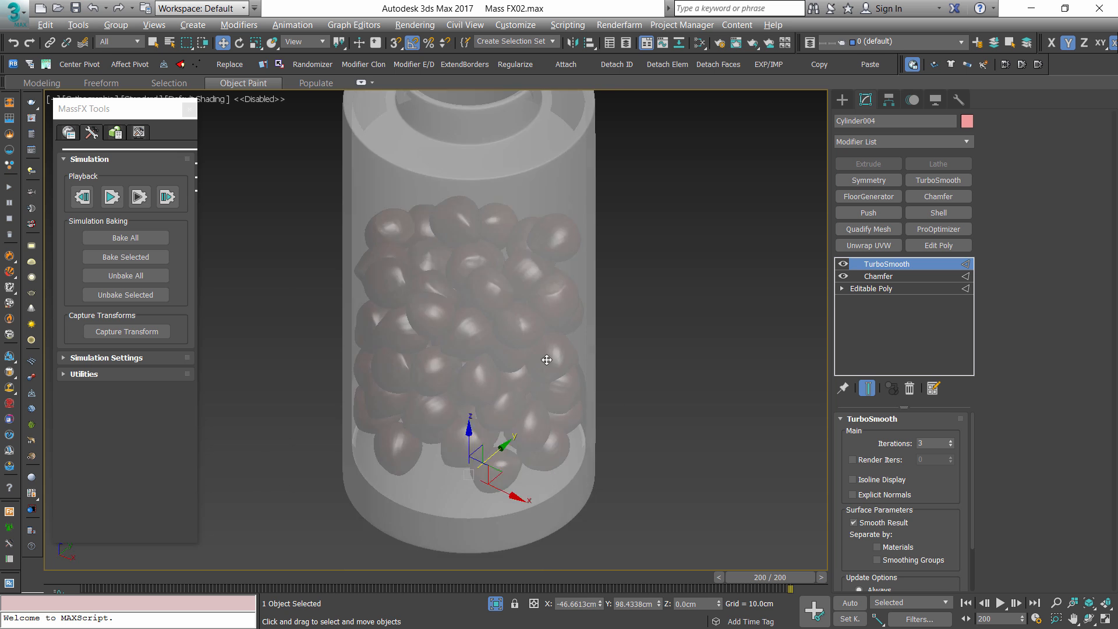
{"action": "scroll", "coordinate": [579, 274], "scroll_direction": "up", "scroll_amount": 6}
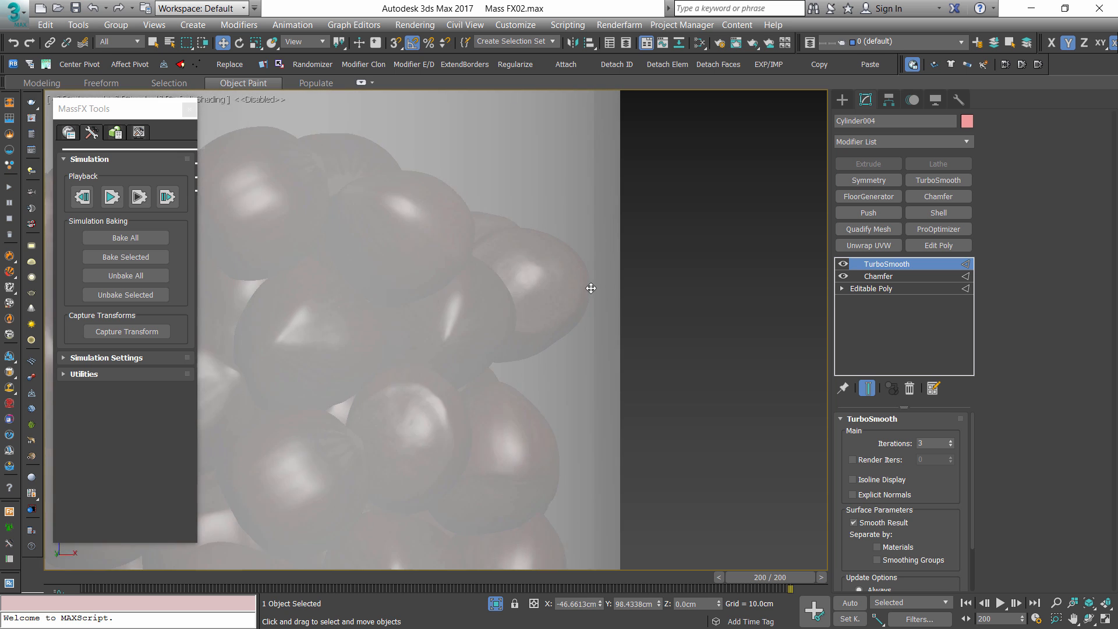
{"action": "middle_click_drag", "start_coordinate": [592, 288], "coordinate": [591, 421], "text": "alt"}
{"action": "scroll", "coordinate": [589, 312], "scroll_direction": "down", "scroll_amount": 2}
- Inspect from the top view how the hazelnuts sit against the small jar's inner wall
{"action": "key", "text": "t"}
{"action": "scroll", "coordinate": [574, 324], "scroll_direction": "up", "scroll_amount": 5}
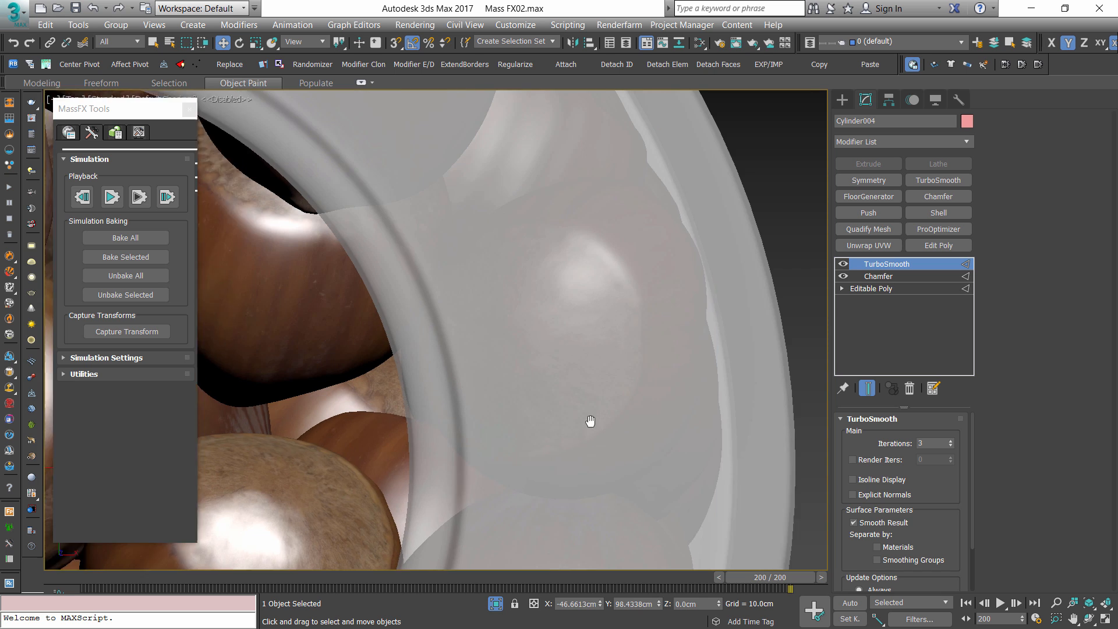
{"action": "scroll", "coordinate": [590, 420], "scroll_direction": "down", "scroll_amount": 1}
{"action": "scroll", "coordinate": [652, 326], "scroll_direction": "up", "scroll_amount": 4}
{"action": "scroll", "coordinate": [571, 256], "scroll_direction": "down", "scroll_amount": 6}
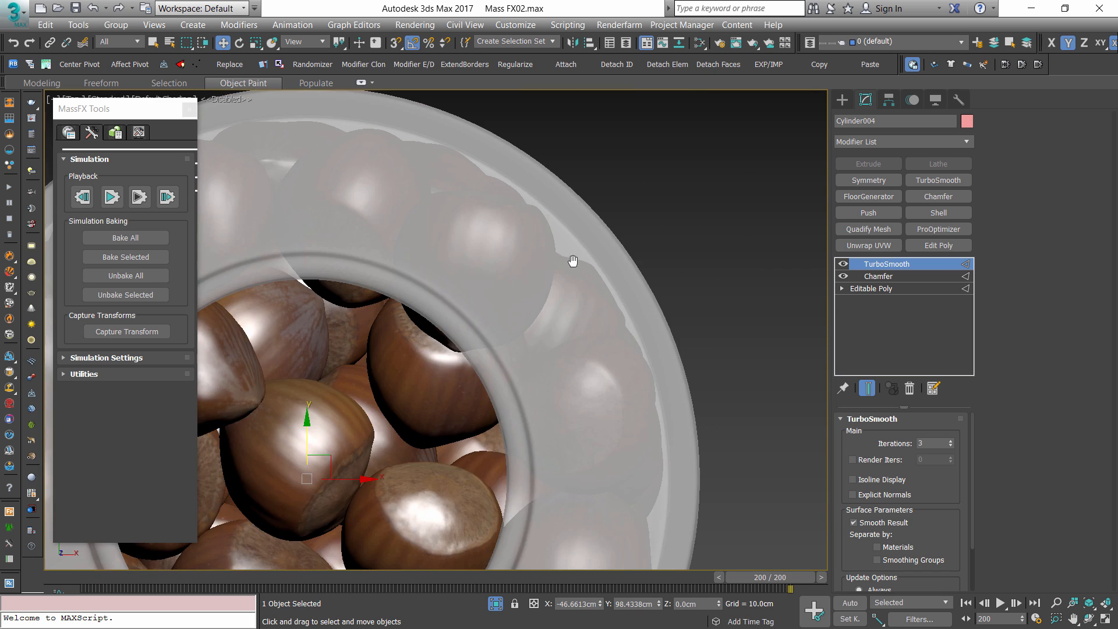
{"action": "scroll", "coordinate": [526, 309], "scroll_direction": "up", "scroll_amount": 4}
{"action": "scroll", "coordinate": [567, 323], "scroll_direction": "down", "scroll_amount": 4}
{"action": "scroll", "coordinate": [567, 324], "scroll_direction": "down", "scroll_amount": 3}
- Deselect the small jar and check the lowest hazelnuts against its base and lower wall from the side
{"action": "middle_click_drag", "start_coordinate": [567, 324], "coordinate": [552, 305], "text": "alt"}
{"action": "scroll", "coordinate": [559, 352], "scroll_direction": "down", "scroll_amount": 4}
{"action": "middle_click_drag", "start_coordinate": [552, 306], "coordinate": [559, 320], "text": "alt"}
{"action": "left_click", "coordinate": [606, 331]}
{"action": "scroll", "coordinate": [571, 394], "scroll_direction": "up", "scroll_amount": 2}
{"action": "scroll", "coordinate": [570, 396], "scroll_direction": "up", "scroll_amount": 4}
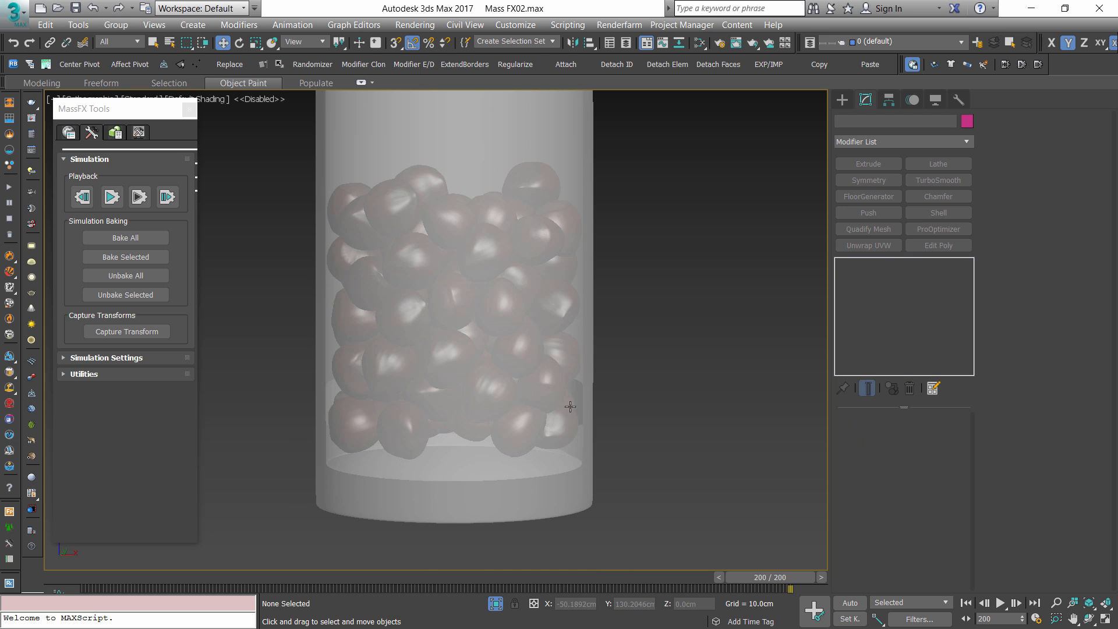
{"action": "scroll", "coordinate": [577, 411], "scroll_direction": "down", "scroll_amount": 2}
{"action": "mouse_move", "coordinate": [586, 417]}
{"action": "middle_mouse_down", "text": "alt"}
{"action": "mouse_move", "coordinate": [549, 392]}
{"action": "mouse_move", "coordinate": [587, 404]}
{"action": "middle_mouse_up", "text": "alt"}
{"action": "middle_click_drag", "start_coordinate": [580, 294], "coordinate": [575, 371]}
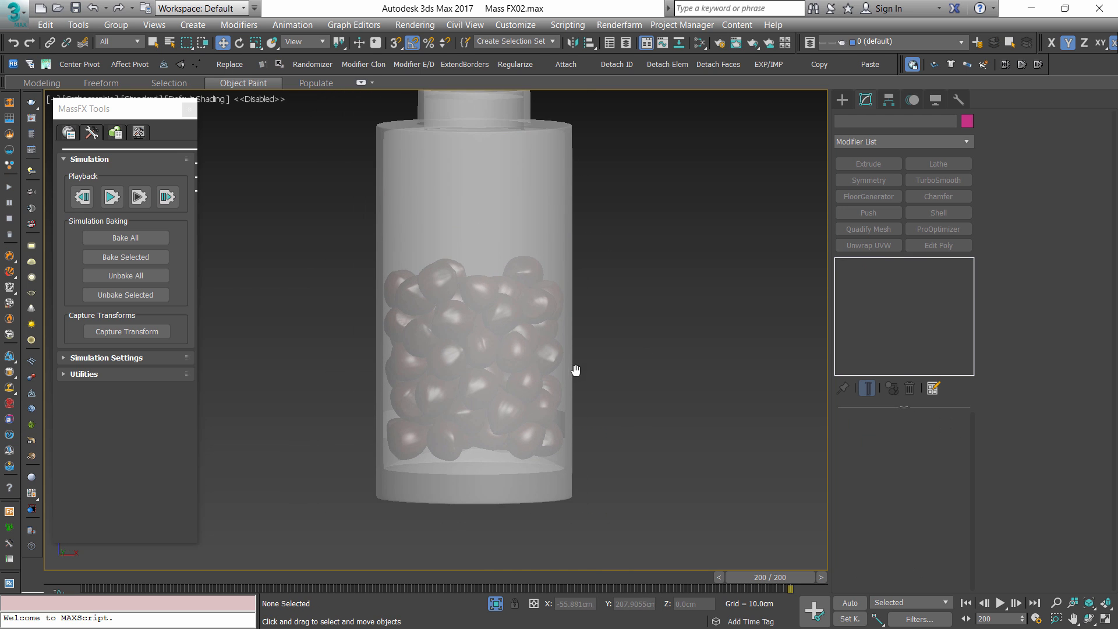
{"action": "middle_click_drag", "start_coordinate": [562, 321], "coordinate": [527, 342]}
- Turn off see-through display for the small jar and exit isolation
{"action": "left_click", "coordinate": [488, 330]}
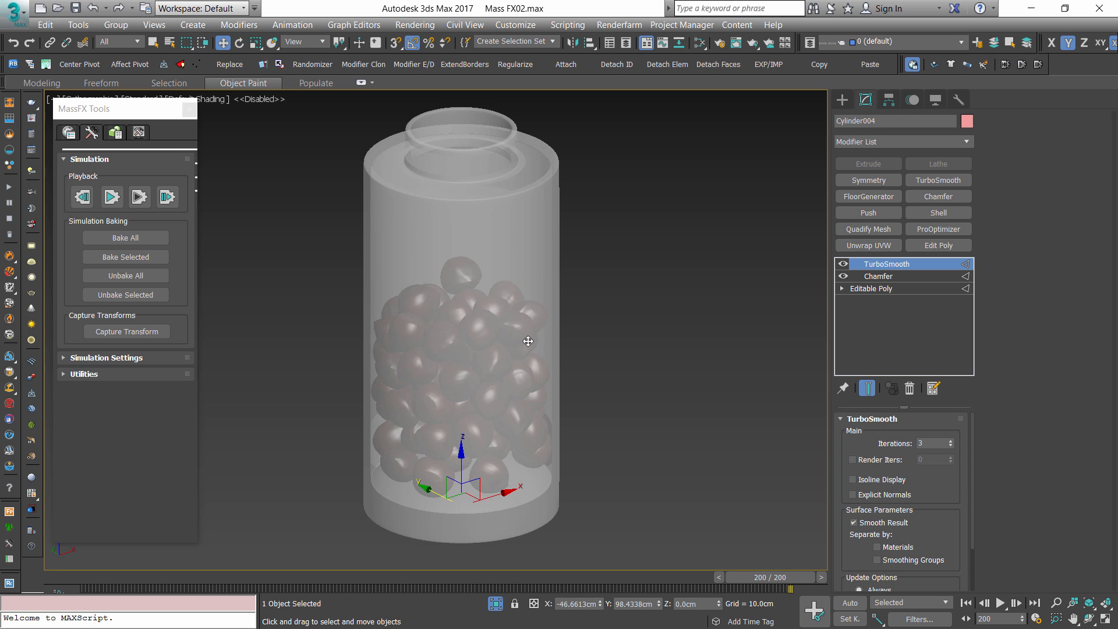
{"action": "key", "text": "t"}
{"action": "left_click", "coordinate": [622, 407]}
{"action": "left_click", "coordinate": [610, 346]}
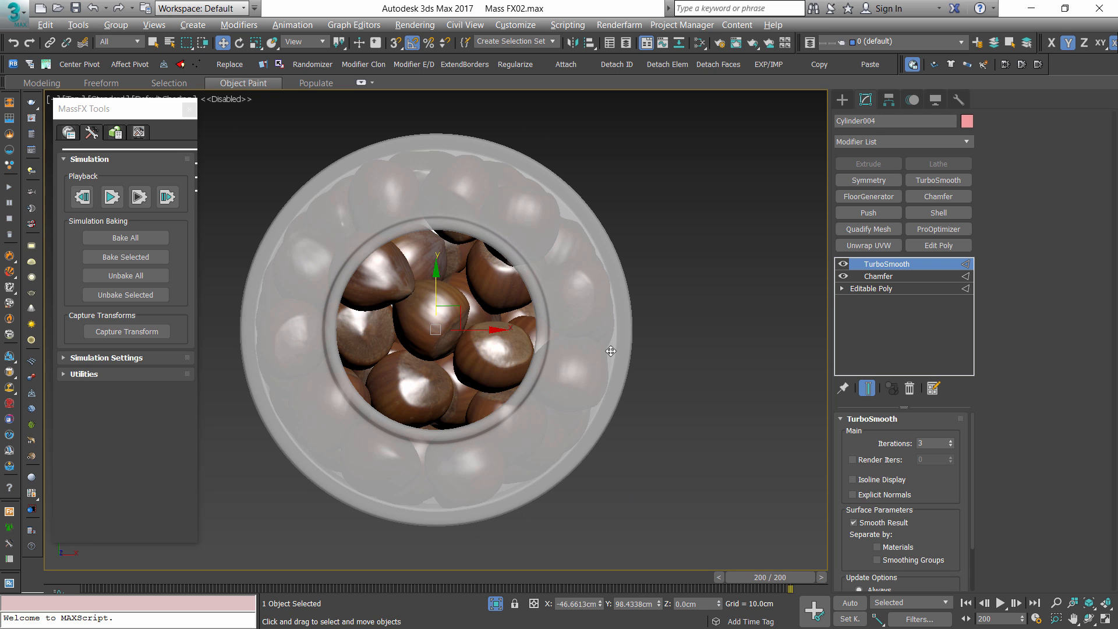
{"action": "key", "text": "alt+x"}
{"action": "scroll", "coordinate": [611, 355], "scroll_direction": "down", "scroll_amount": 4}
{"action": "middle_click_drag", "start_coordinate": [606, 408], "coordinate": [571, 376], "text": "alt"}
{"action": "left_click", "coordinate": [500, 608]}
{"action": "scroll", "coordinate": [480, 444], "scroll_direction": "down", "scroll_amount": 5}
{"action": "middle_click_drag", "start_coordinate": [463, 472], "coordinate": [524, 443], "text": "alt"}
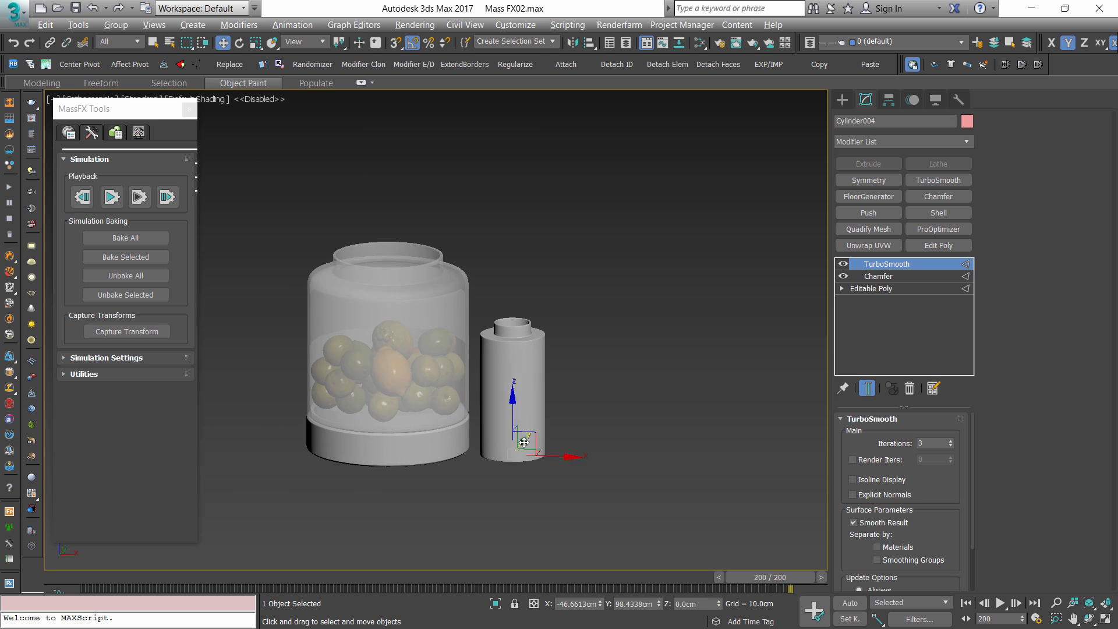
- Turn off see-through display for the large jar and close MassFX Tools
{"action": "left_click", "coordinate": [397, 296]}
{"action": "scroll", "coordinate": [397, 295], "scroll_direction": "up", "scroll_amount": 4}
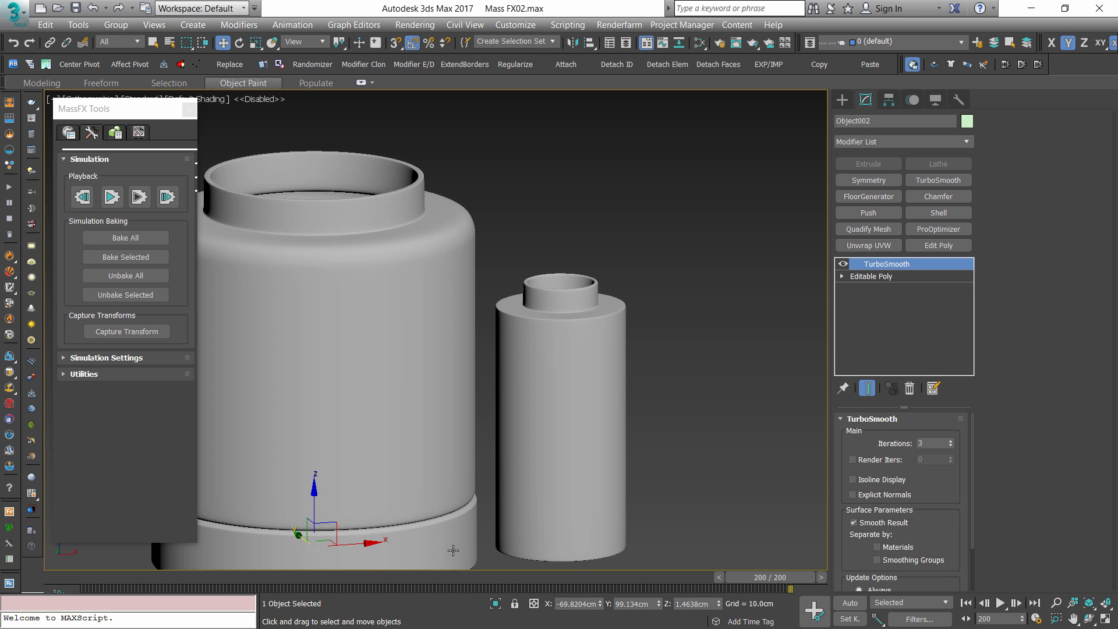
{"action": "scroll", "coordinate": [453, 550], "scroll_direction": "down", "scroll_amount": 2}
{"action": "left_click", "coordinate": [188, 110]}
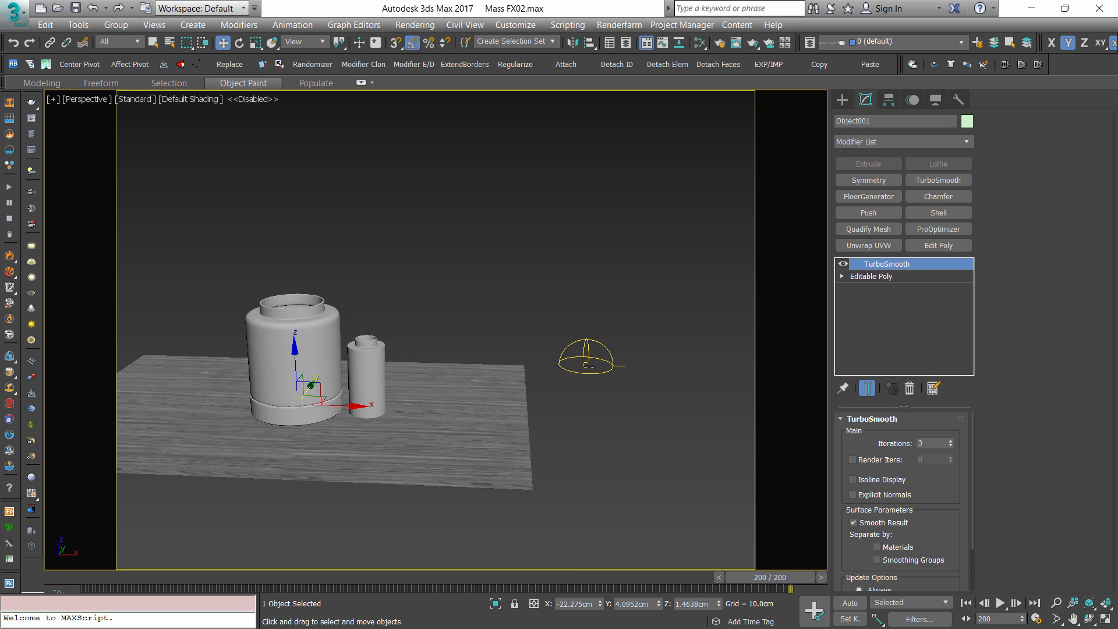
- Select the V-Ray dome light beside the table to review its settings, then deselect it
{"action": "left_click", "coordinate": [587, 366]}
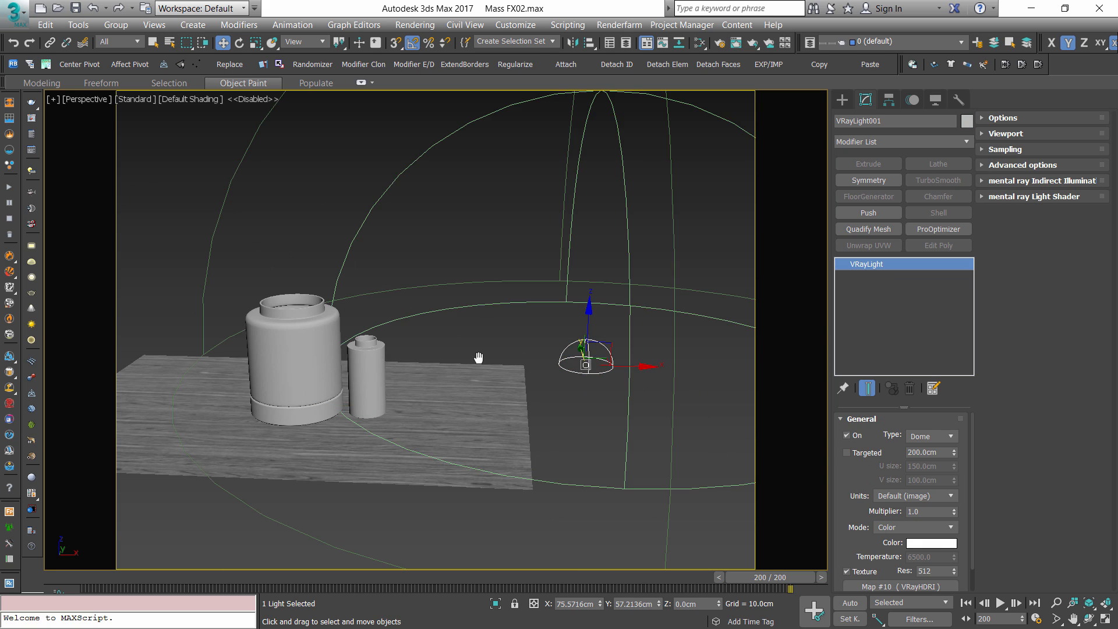
{"action": "middle_click_drag", "start_coordinate": [479, 355], "coordinate": [561, 318], "text": "alt"}
{"action": "left_click", "coordinate": [562, 318]}
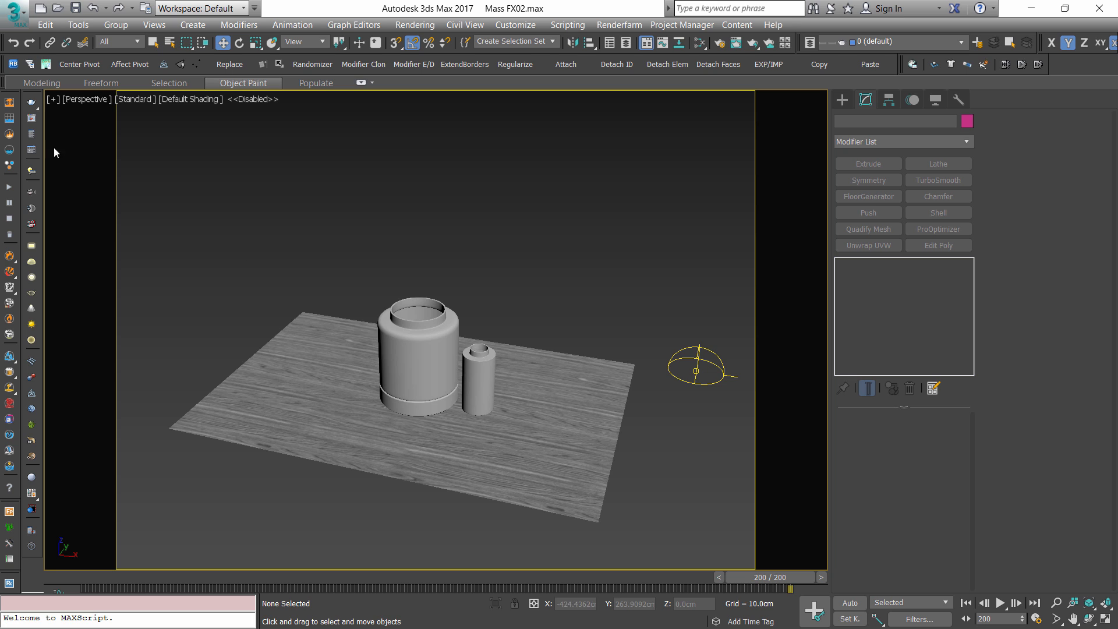
- Start an interactive V-Ray render of the perspective view and review the frame buffer's color corrections
{"action": "key", "text": "shift+q"}
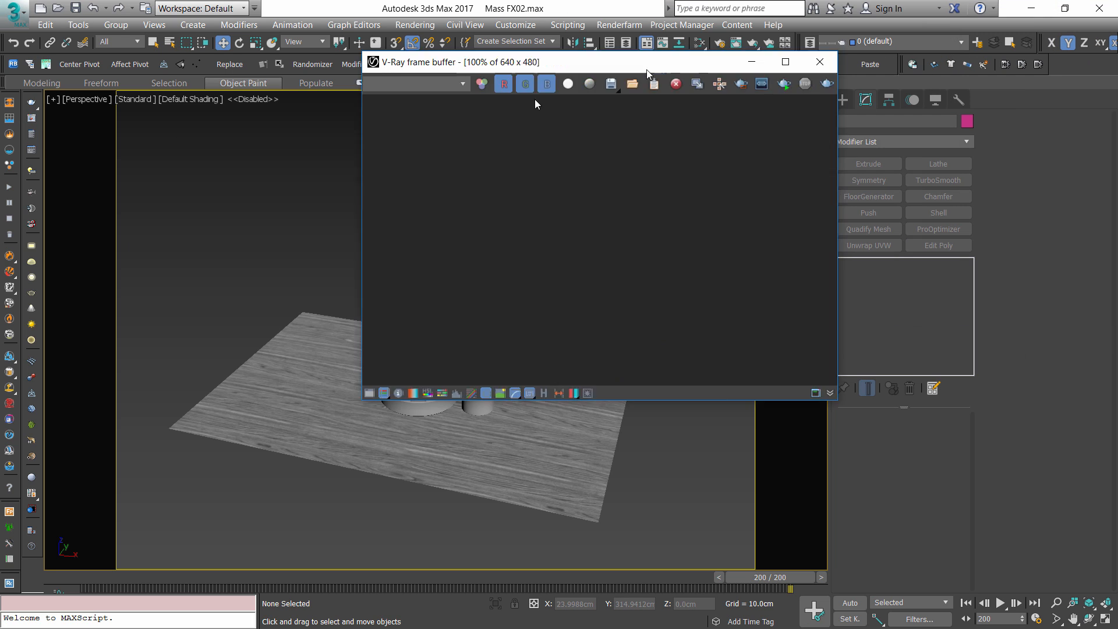
{"action": "left_click", "coordinate": [182, 460]}
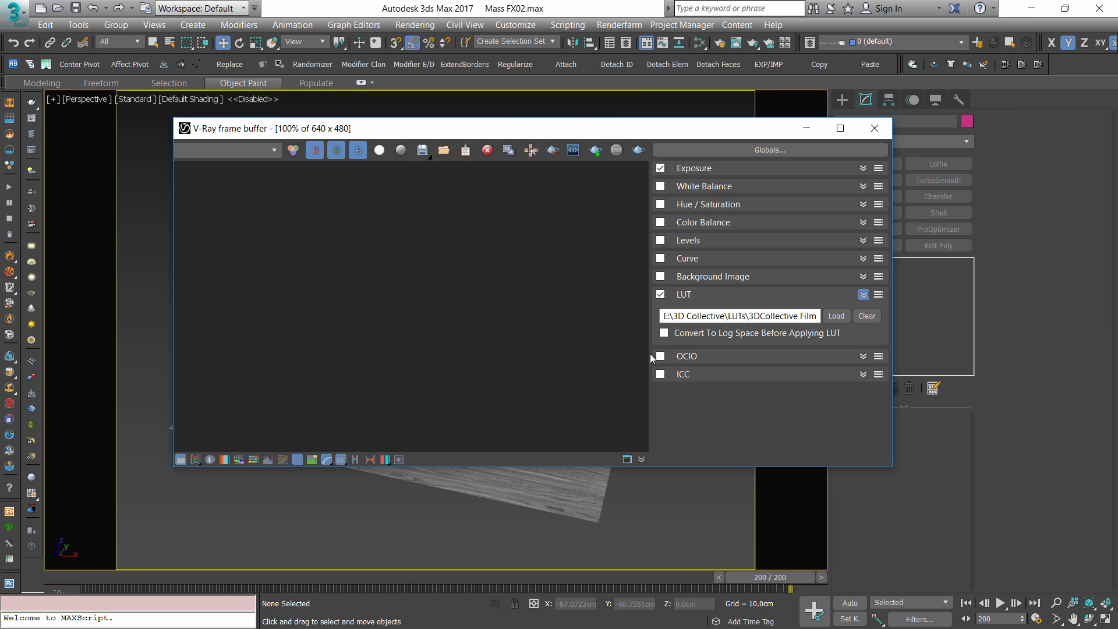
{"action": "left_click", "coordinate": [862, 168]}
{"action": "right_click", "coordinate": [853, 169]}
{"action": "left_click", "coordinate": [851, 168]}
{"action": "left_click_drag", "start_coordinate": [631, 129], "coordinate": [733, 148]}
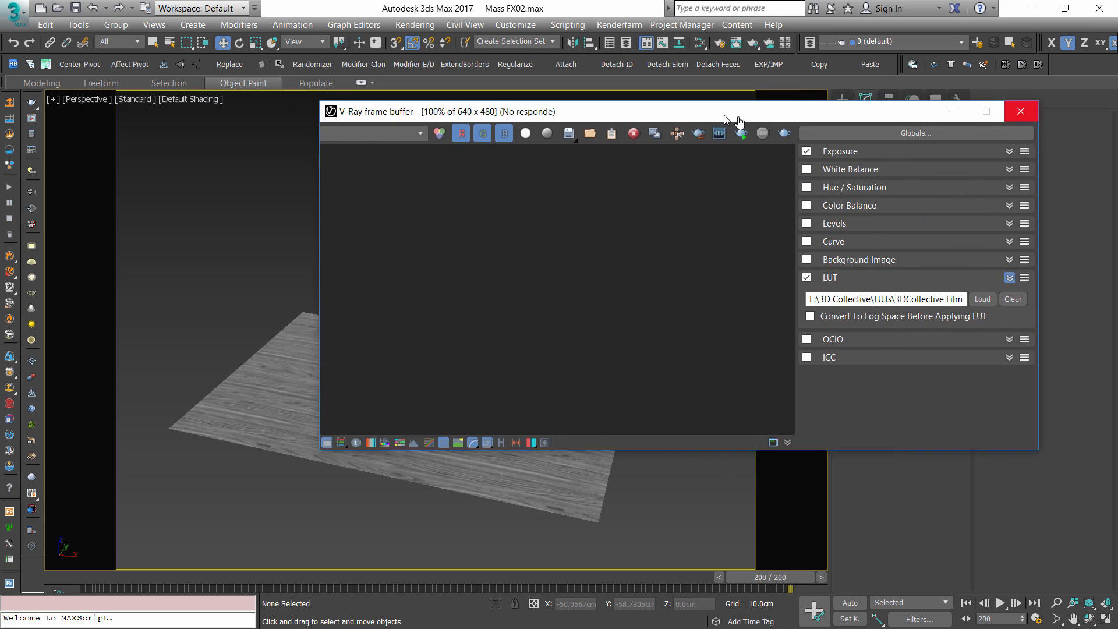
- Place the frame buffer clear of the jars and frame both jars close up in the perspective view
{"action": "left_click_drag", "start_coordinate": [624, 116], "coordinate": [946, 18]}
{"action": "scroll", "coordinate": [490, 344], "scroll_direction": "up", "scroll_amount": 8}
{"action": "scroll", "coordinate": [489, 344], "scroll_direction": "down", "scroll_amount": 2}
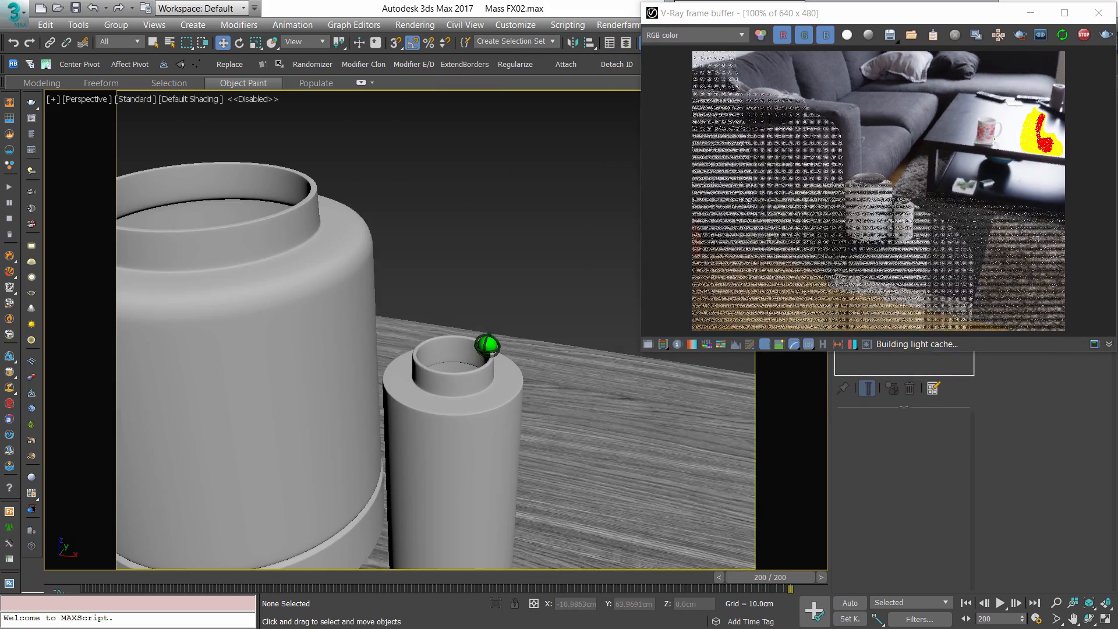
{"action": "middle_click_drag", "start_coordinate": [490, 344], "coordinate": [557, 287]}
{"action": "left_click", "coordinate": [467, 411]}
{"action": "middle_click_drag", "start_coordinate": [467, 411], "coordinate": [400, 249], "text": "alt"}
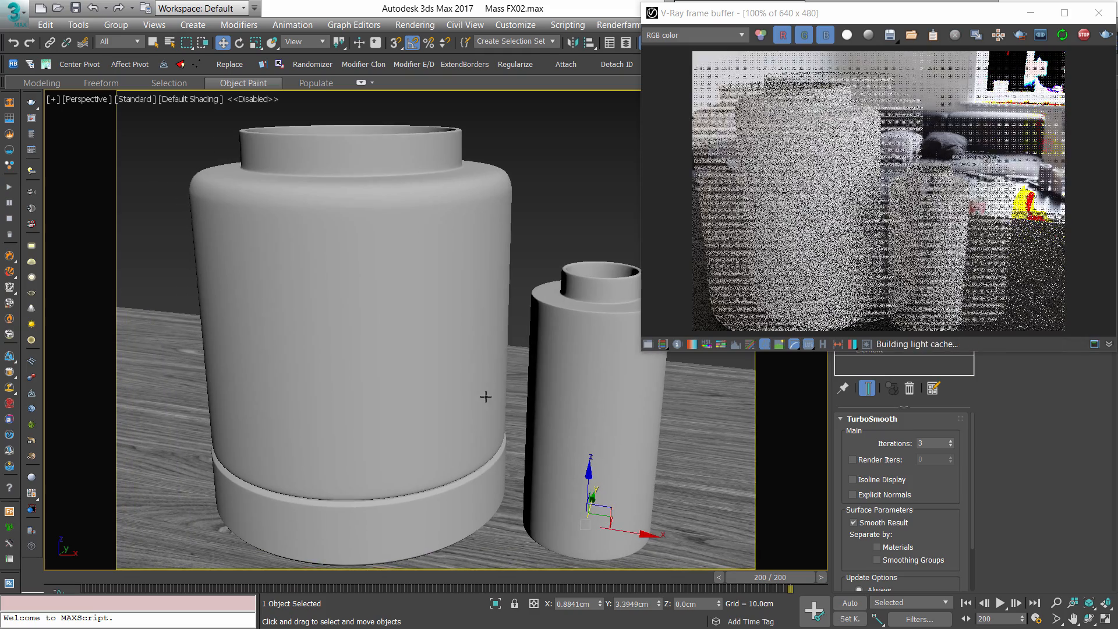
- Display edged faces in the perspective view and add the large jar to the selection with the small jar
{"action": "key", "text": "F4"}
{"action": "left_click", "coordinate": [467, 216], "text": "ctrl"}
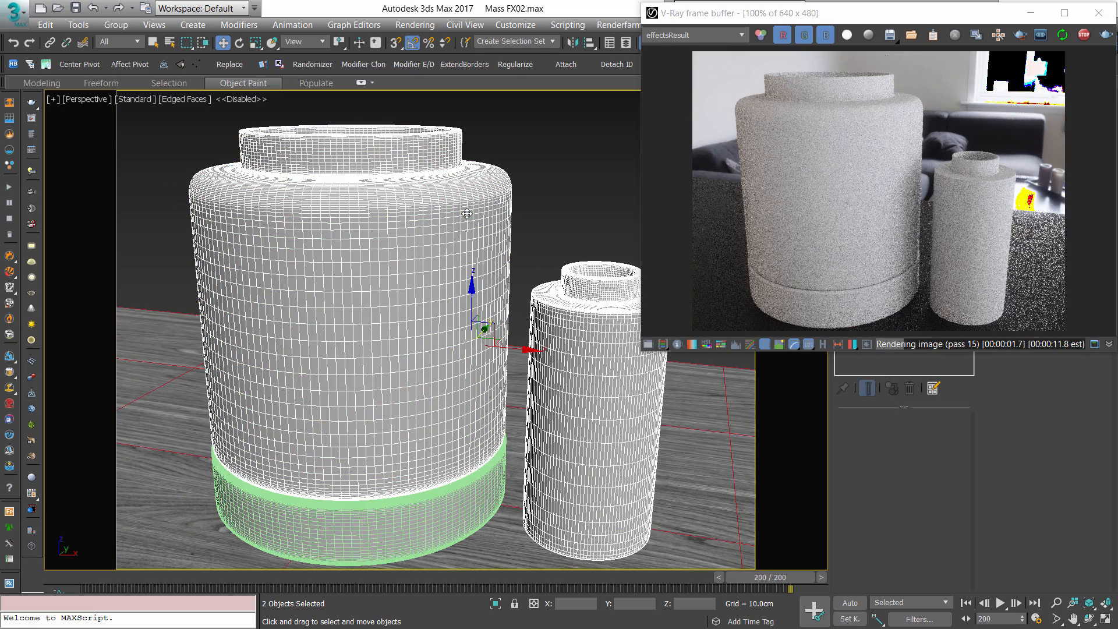
- Open the Slate Material Editor and arrange it beside the V-Ray frame buffer, narrowing it so the render stays uncovered
{"action": "key", "text": "m"}
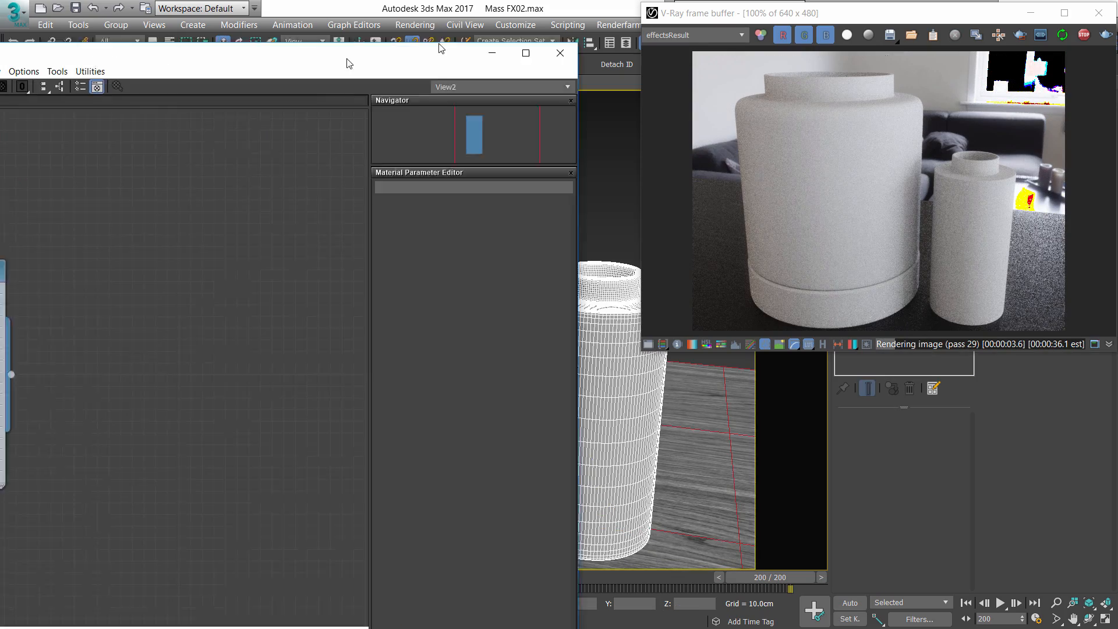
{"action": "left_click_drag", "start_coordinate": [476, 19], "coordinate": [476, 20]}
{"action": "left_click_drag", "start_coordinate": [850, 13], "coordinate": [861, 13]}
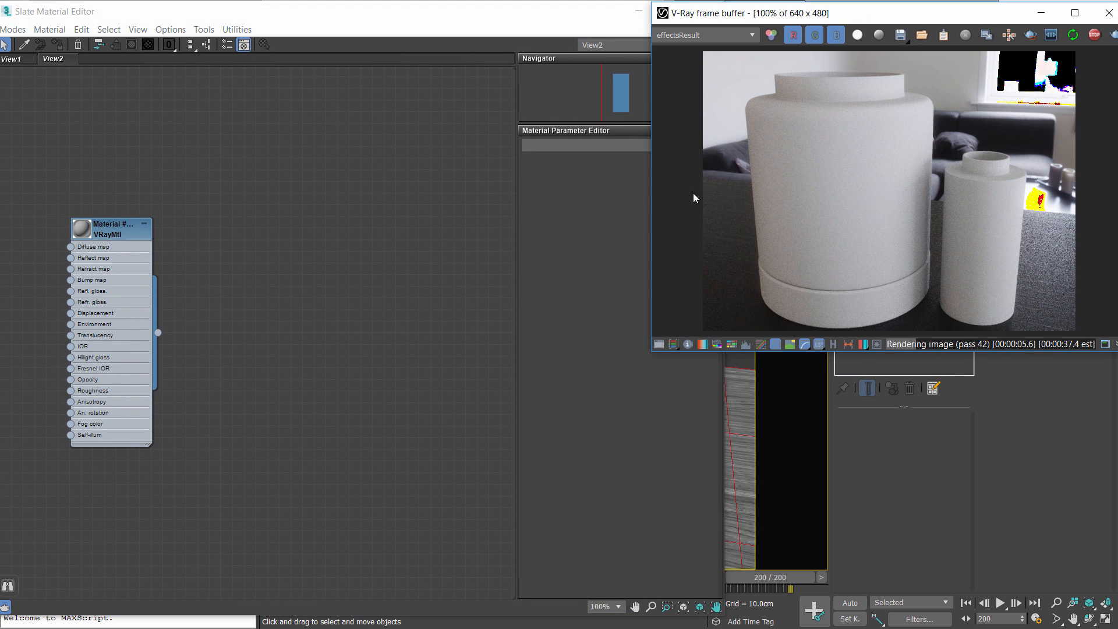
{"action": "left_click_drag", "start_coordinate": [725, 464], "coordinate": [683, 464]}
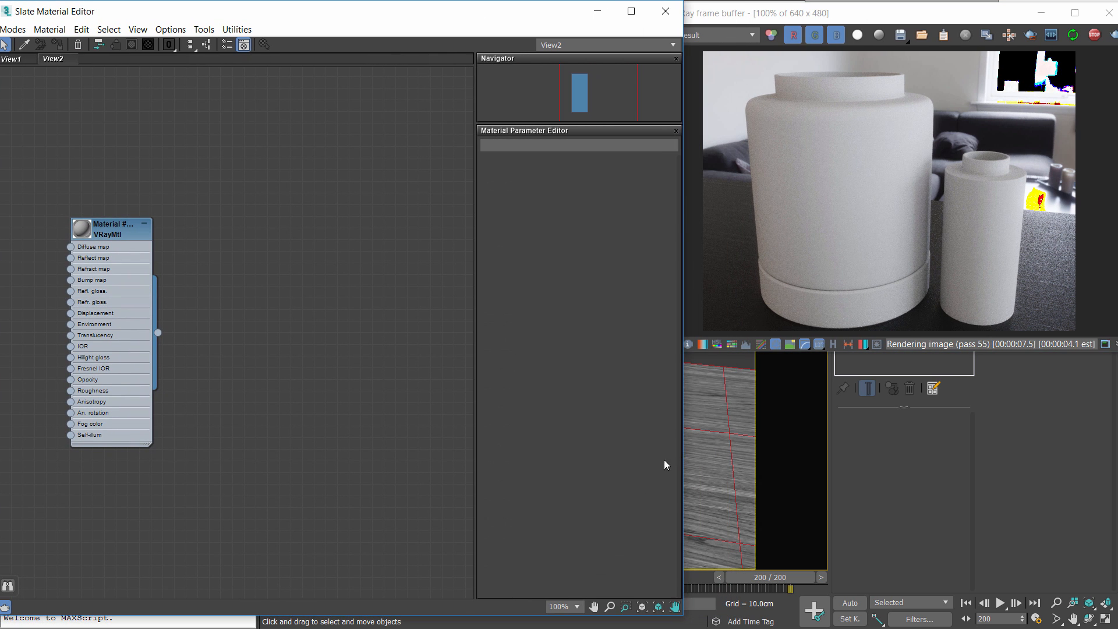
- Create a new VRayMtl material in an empty area of the node view, enlarge its preview and open its parameters
{"action": "middle_click_drag", "start_coordinate": [448, 169], "coordinate": [278, 265]}
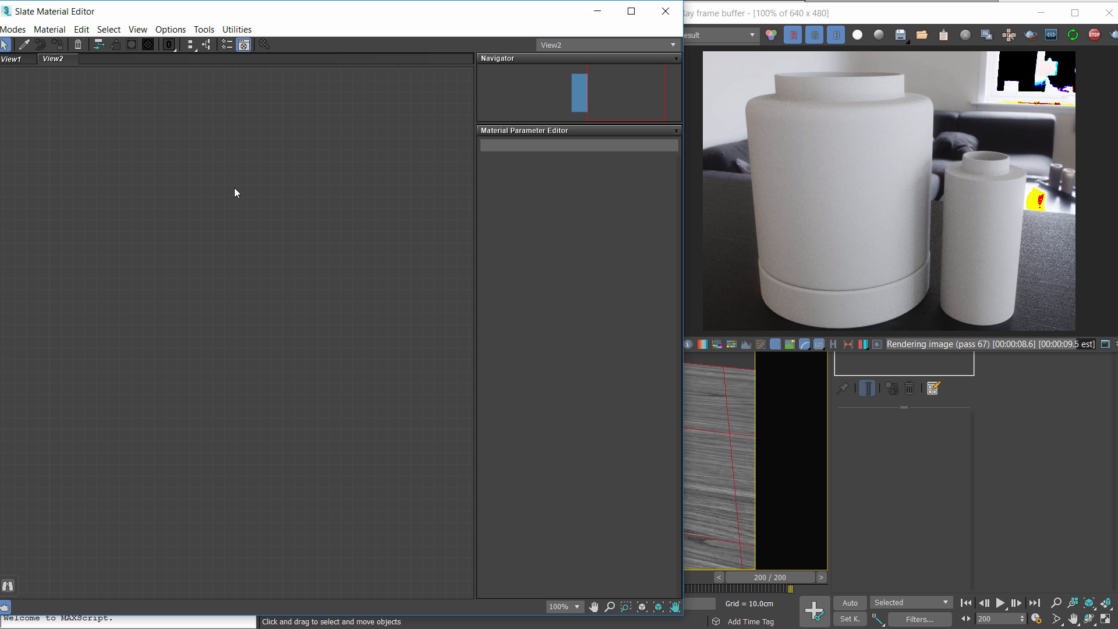
{"action": "right_click", "coordinate": [237, 259]}
{"action": "mouse_move", "coordinate": [277, 296]}
{"action": "mouse_move", "coordinate": [186, 337]}
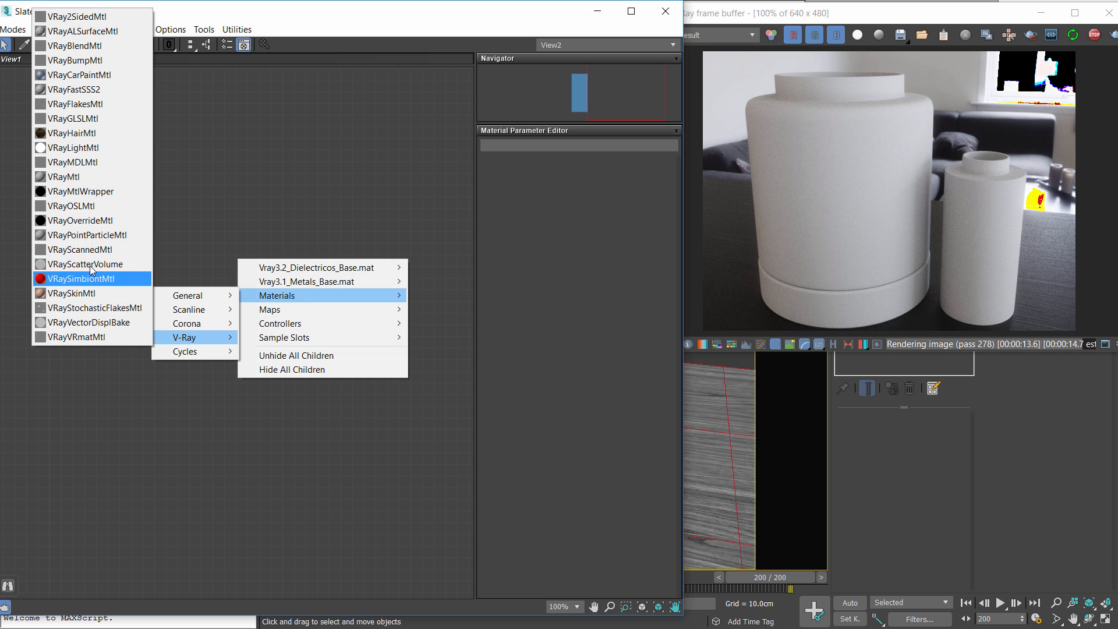
{"action": "left_click", "coordinate": [88, 178]}
{"action": "double_click", "coordinate": [204, 254]}
{"action": "left_click_drag", "start_coordinate": [228, 258], "coordinate": [310, 201]}
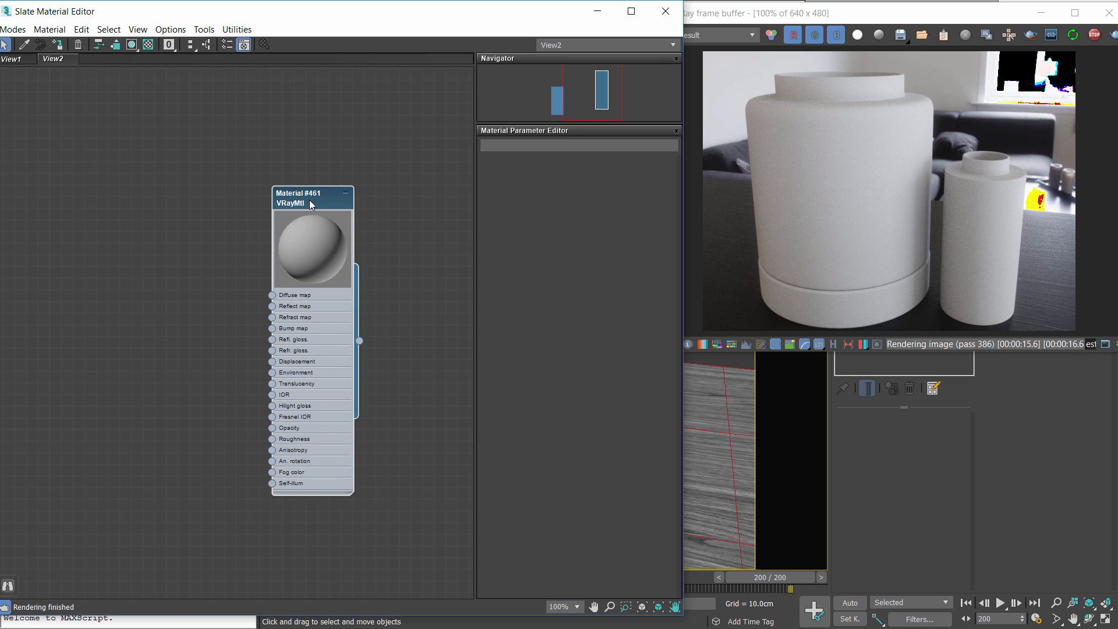
{"action": "double_click", "coordinate": [311, 203]}
- Set the new VRayMtl's diffuse color to pure black
{"action": "left_click", "coordinate": [515, 178]}
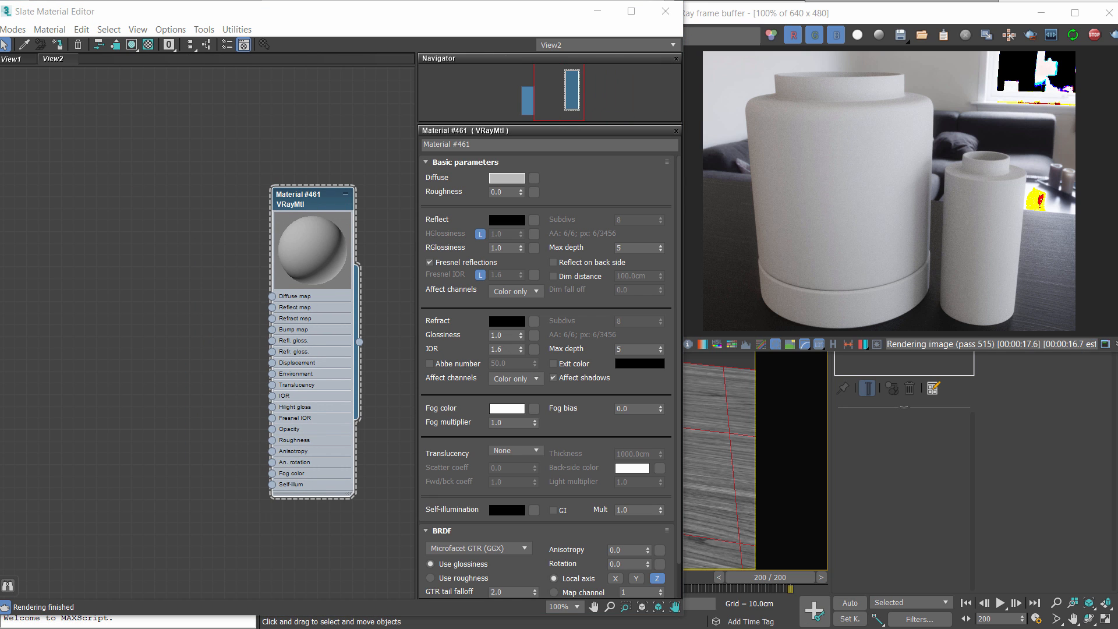
{"action": "left_click_drag", "start_coordinate": [272, 210], "coordinate": [244, 211]}
{"action": "left_click", "coordinate": [328, 265]}
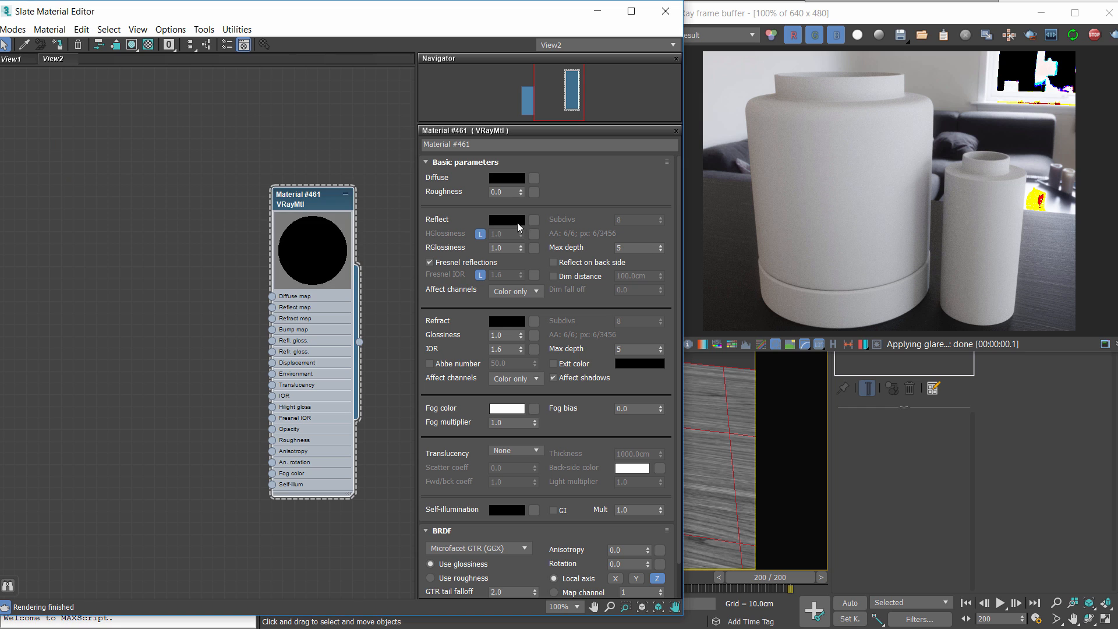
- Set the VRayMtl's reflection and refraction colours to pure white and its refraction IOR to 1.52
{"action": "left_click", "coordinate": [517, 221]}
{"action": "left_click_drag", "start_coordinate": [194, 168], "coordinate": [292, 261]}
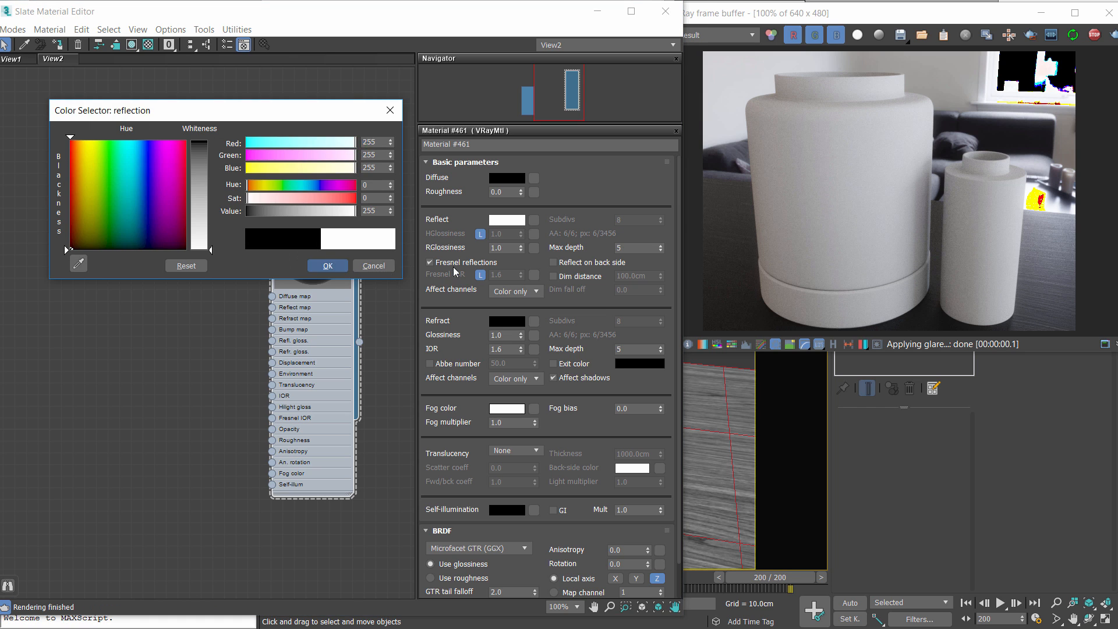
{"action": "left_click", "coordinate": [328, 266]}
{"action": "left_click", "coordinate": [507, 321]}
{"action": "left_click_drag", "start_coordinate": [199, 145], "coordinate": [225, 256]}
{"action": "left_click", "coordinate": [328, 266]}
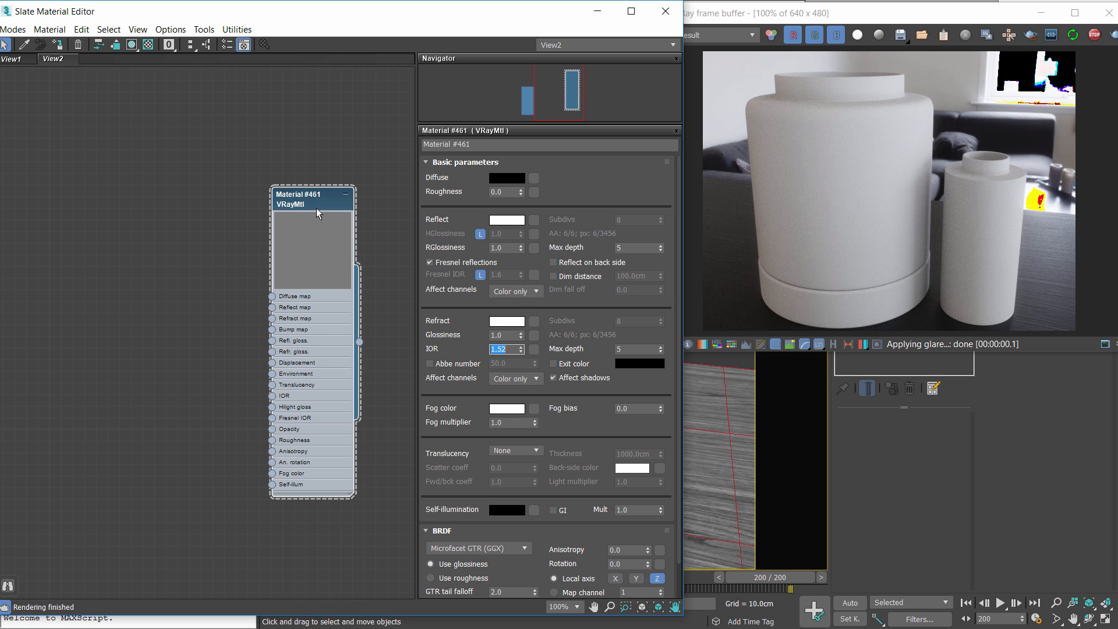
- Set the material's reflection glossiness to 0.95 and assign the material to the selected jars
{"action": "left_click_drag", "start_coordinate": [317, 208], "coordinate": [293, 220]}
{"action": "left_click", "coordinate": [513, 251]}
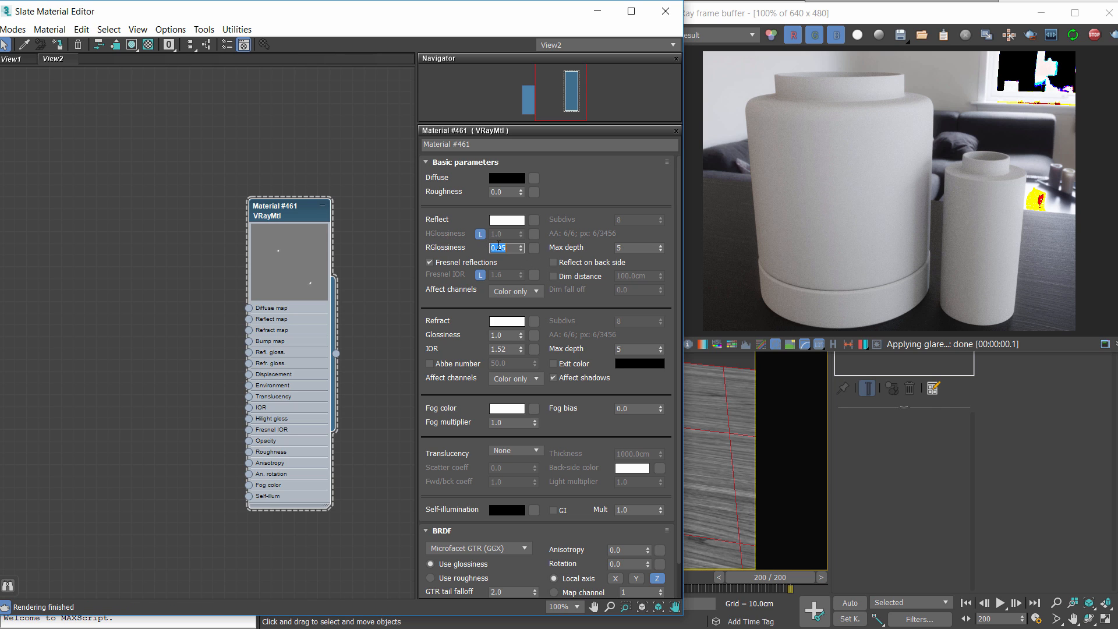
{"action": "left_click", "coordinate": [60, 45]}
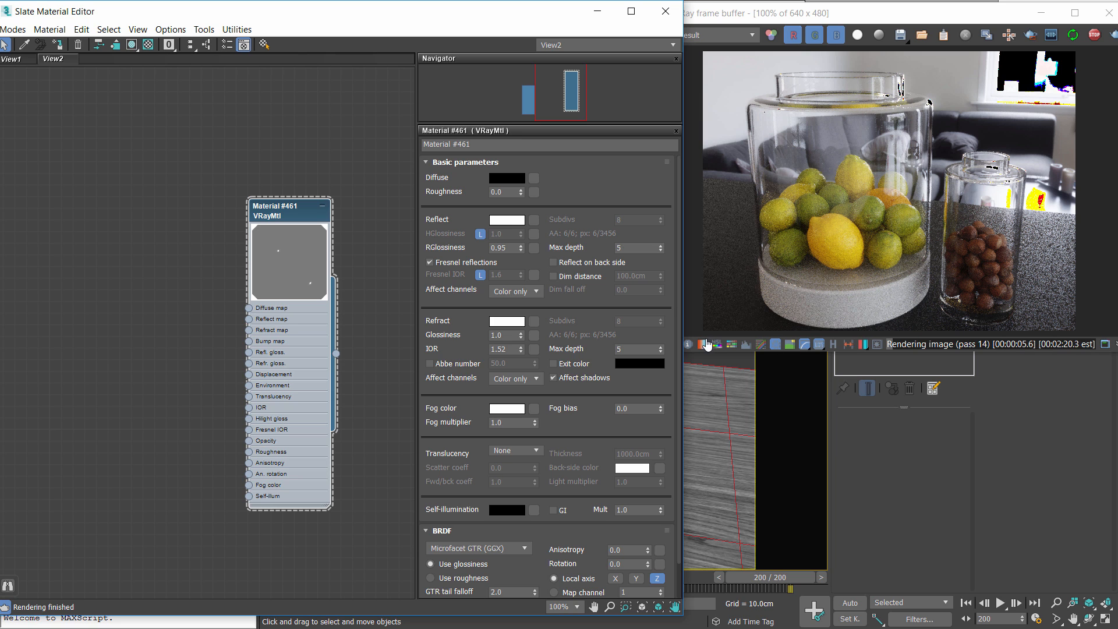
- Turn on colour clamping in the V-Ray frame buffer and reposition its window beside the material editor
{"action": "left_click", "coordinate": [693, 286]}
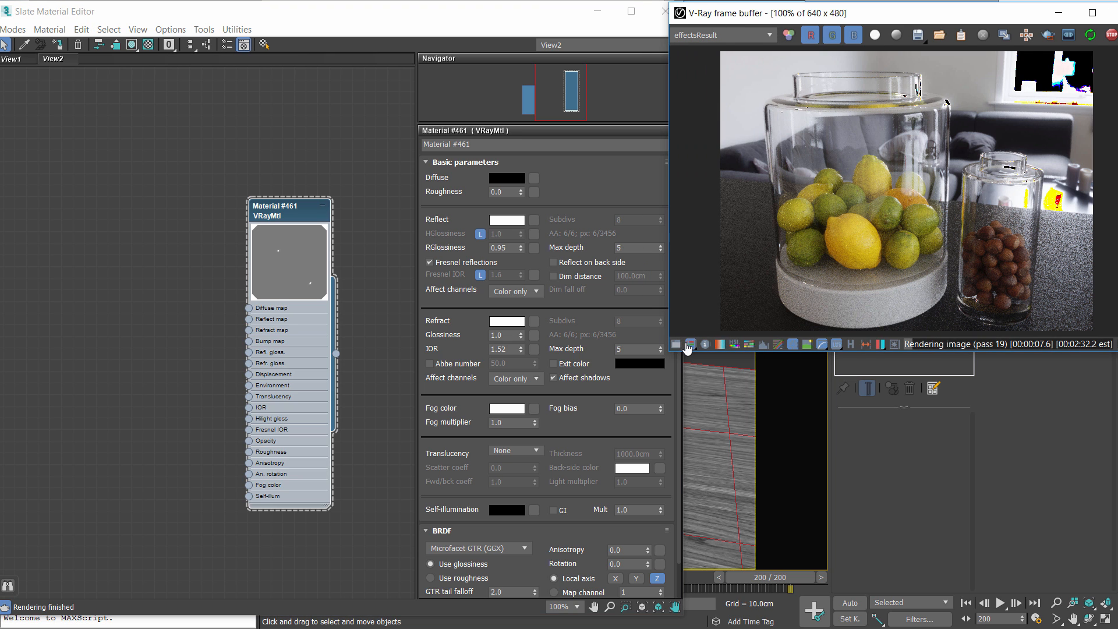
{"action": "left_click_drag", "start_coordinate": [937, 13], "coordinate": [913, 11]}
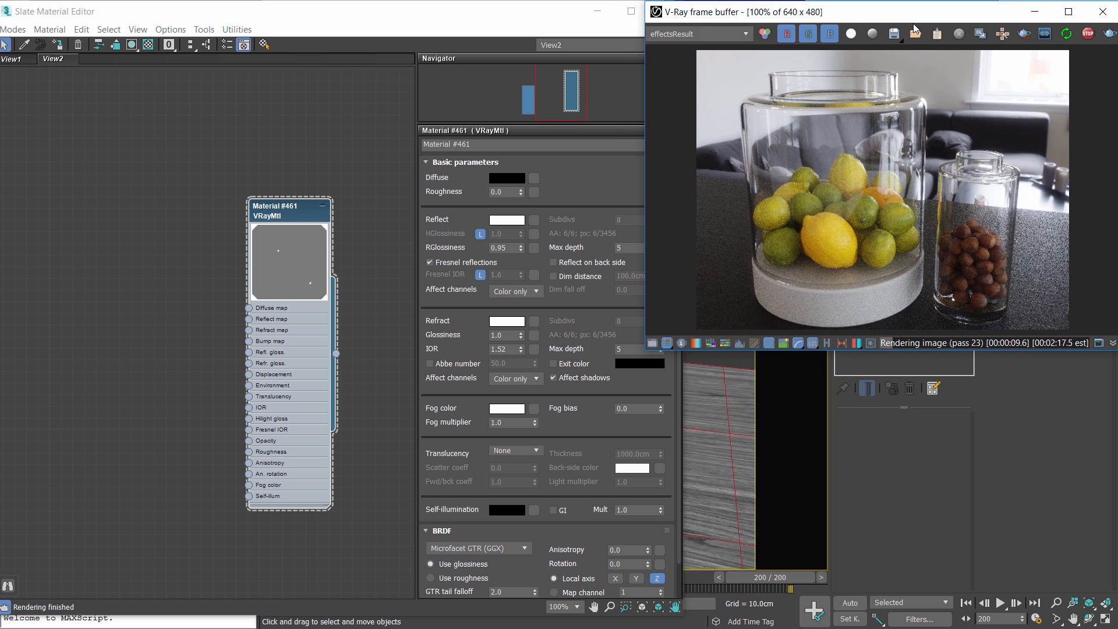
{"action": "left_click_drag", "start_coordinate": [285, 217], "coordinate": [227, 205]}
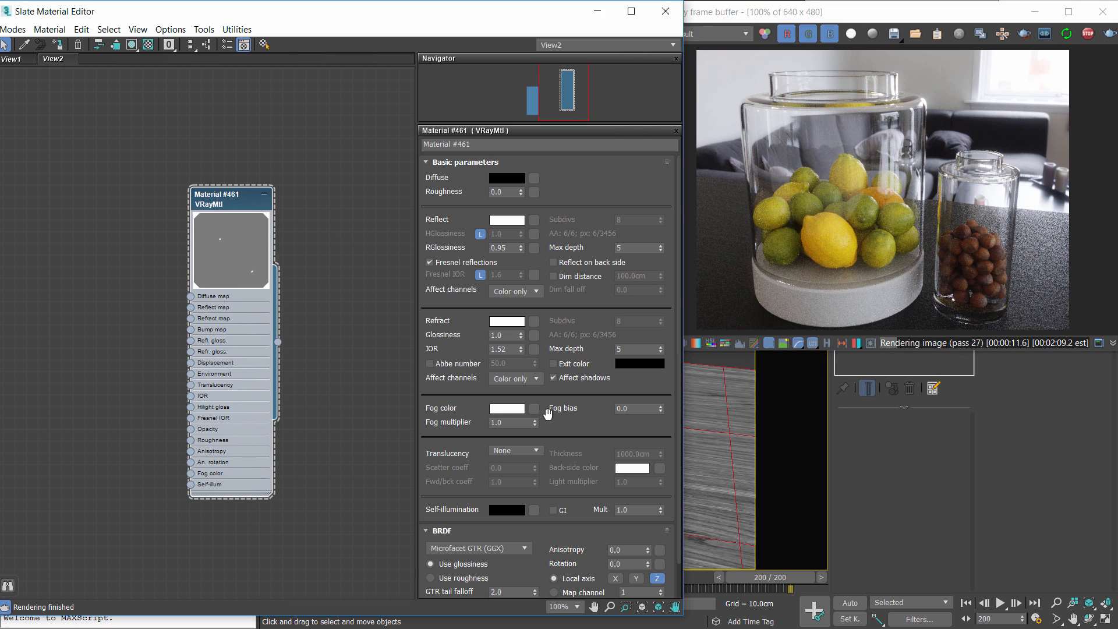
- Set the glass fog colour to a pale green of RGB 129, 212, 172 and the fog multiplier to 0.1
{"action": "left_click", "coordinate": [505, 409]}
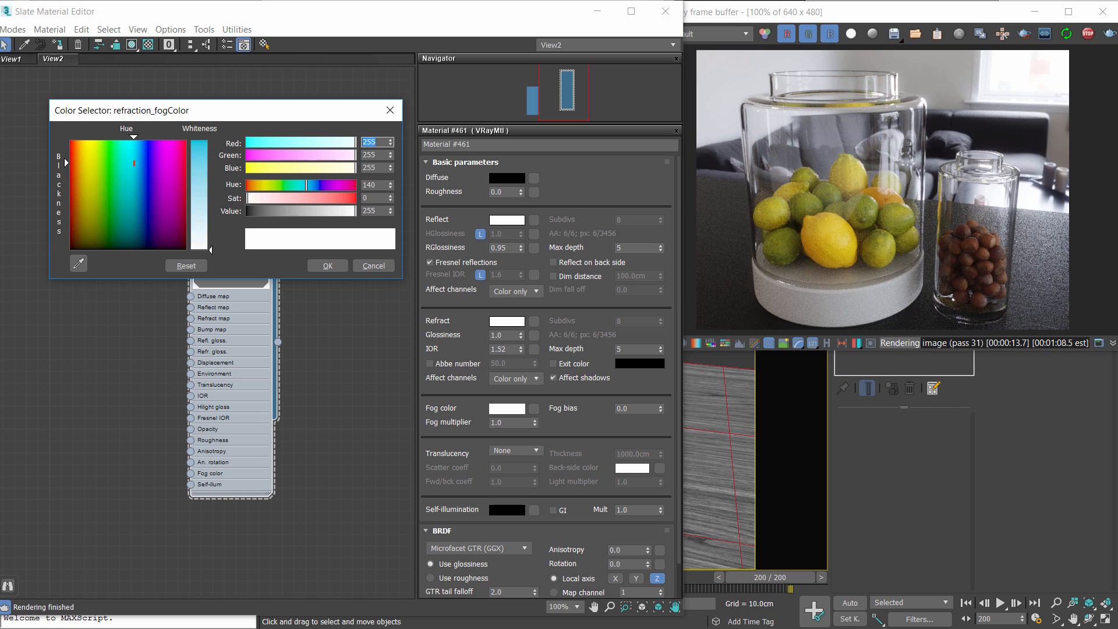
{"action": "left_click_drag", "start_coordinate": [210, 249], "coordinate": [207, 198]}
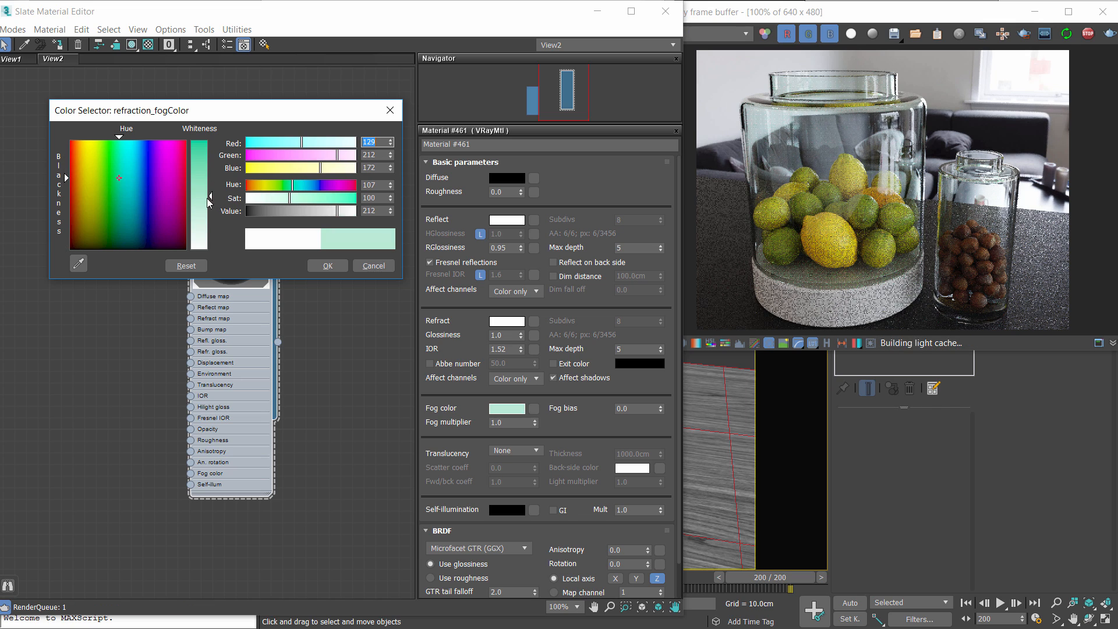
{"action": "left_click", "coordinate": [321, 267]}
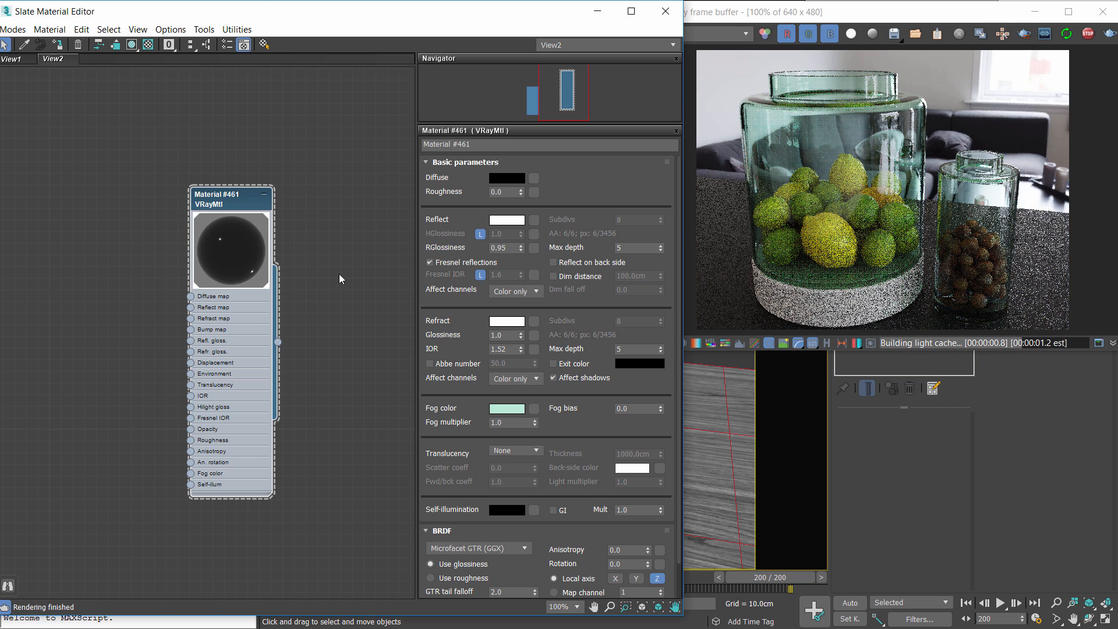
{"action": "double_click", "coordinate": [510, 423]}
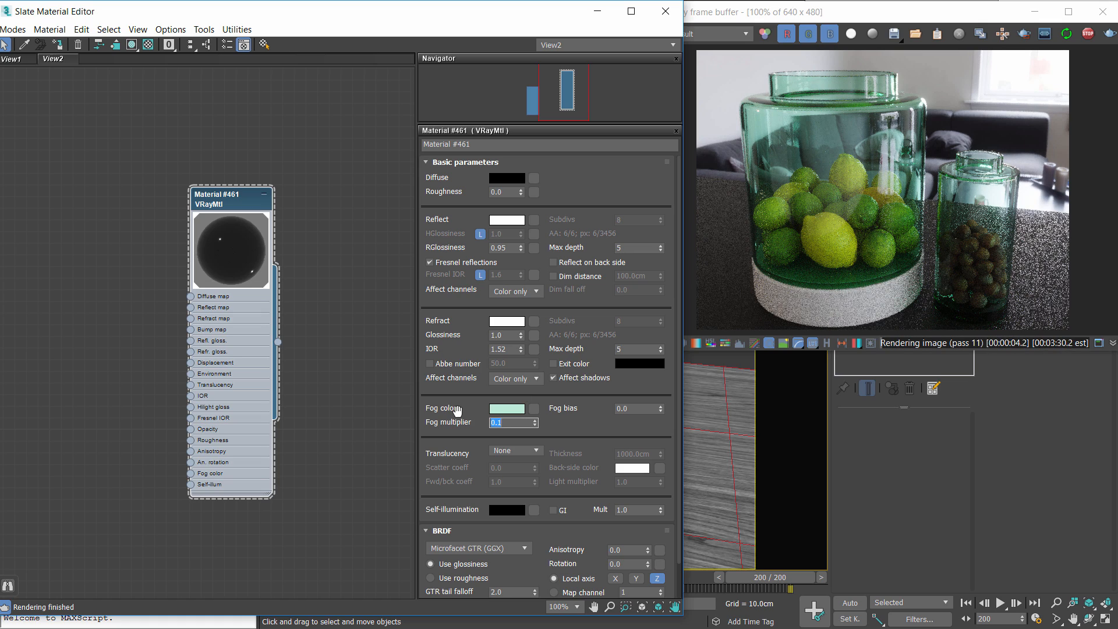
{"action": "key", "text": "Return"}
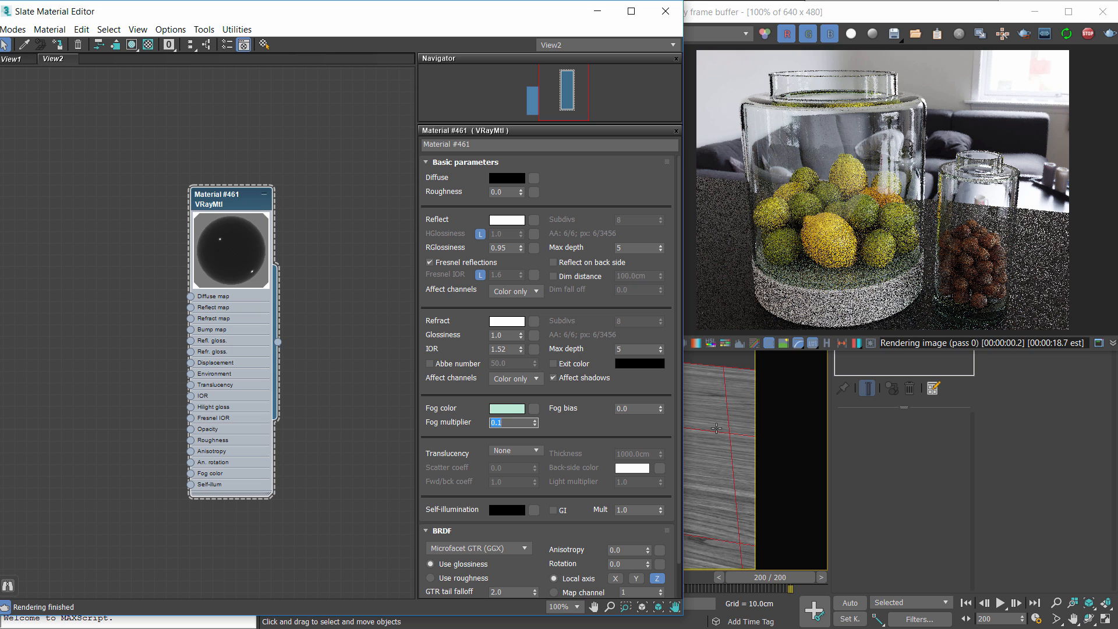
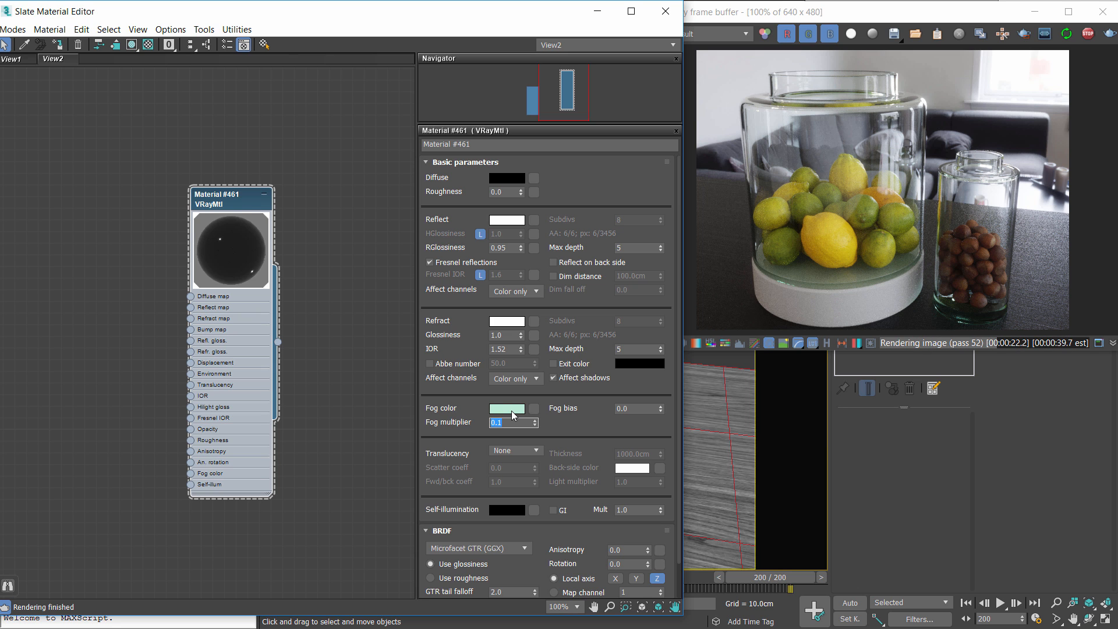
- Try an amber fog colour of RGB 235, 160, 71 with a fog multiplier of 0.5
{"action": "left_click", "coordinate": [509, 409]}
{"action": "left_click", "coordinate": [78, 164]}
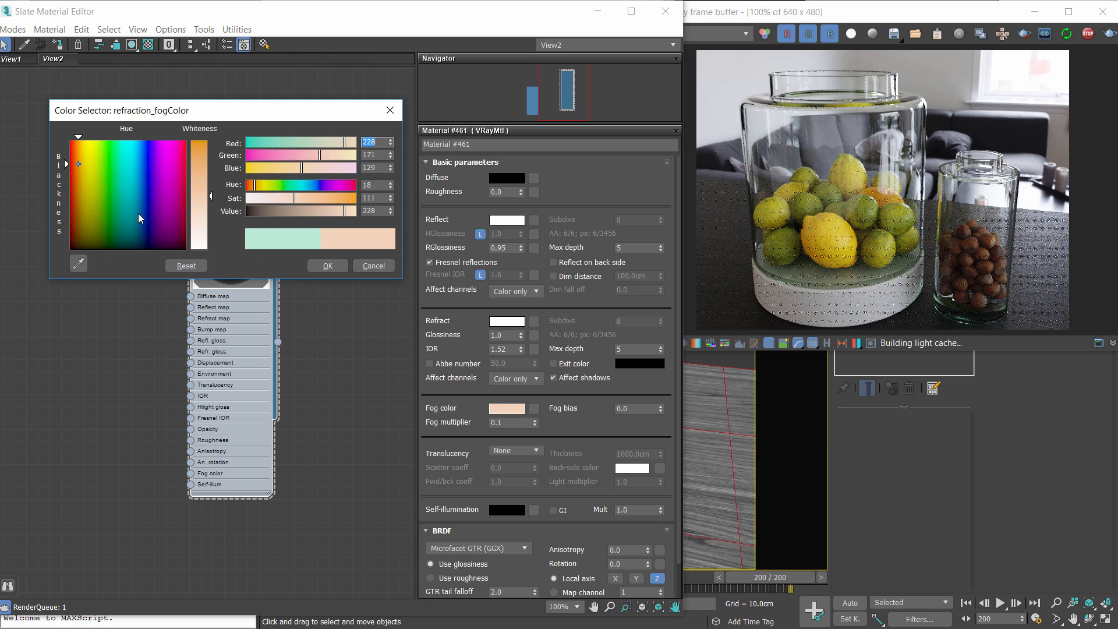
{"action": "left_click", "coordinate": [80, 158]}
{"action": "left_click", "coordinate": [322, 199]}
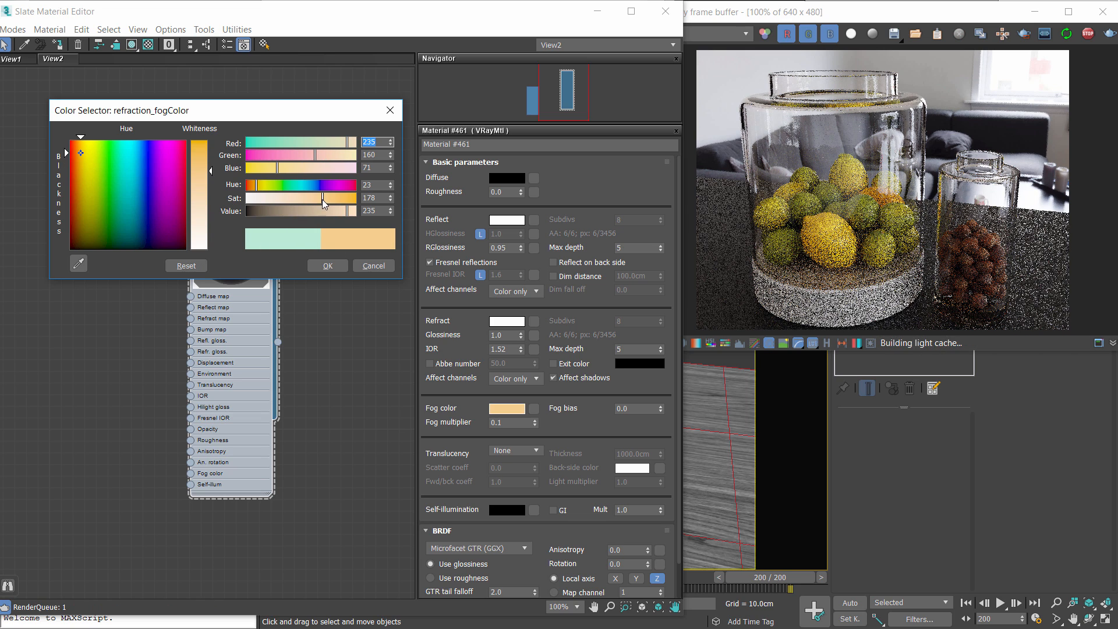
{"action": "left_click", "coordinate": [328, 266]}
{"action": "double_click", "coordinate": [504, 423]}
{"action": "type", "text": "0."}
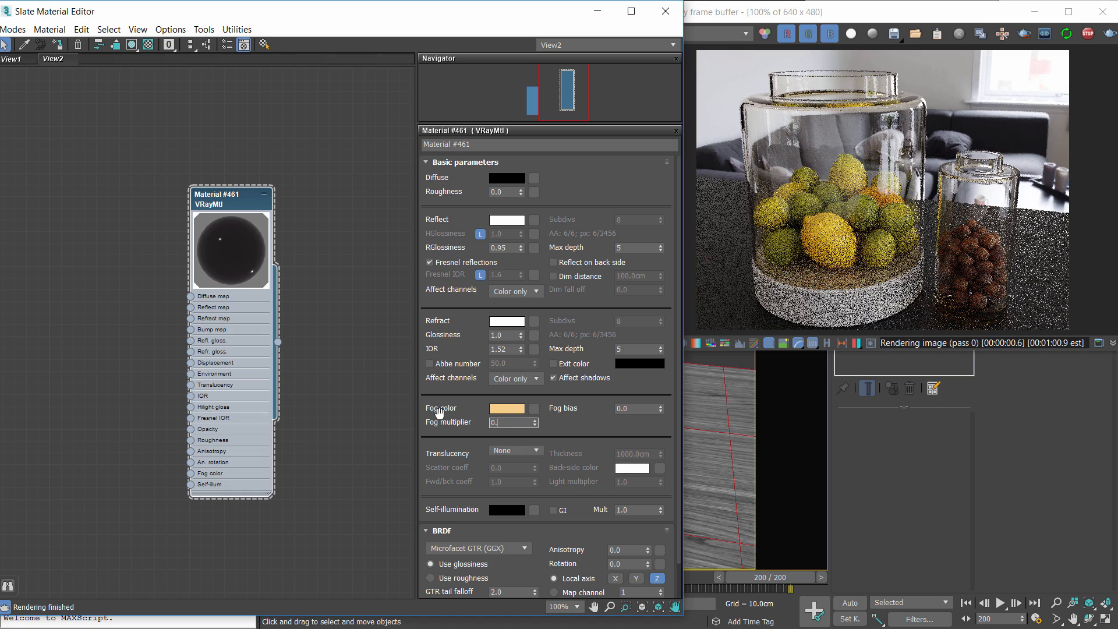
{"action": "type", "text": "5"}
{"action": "key", "text": "Return"}
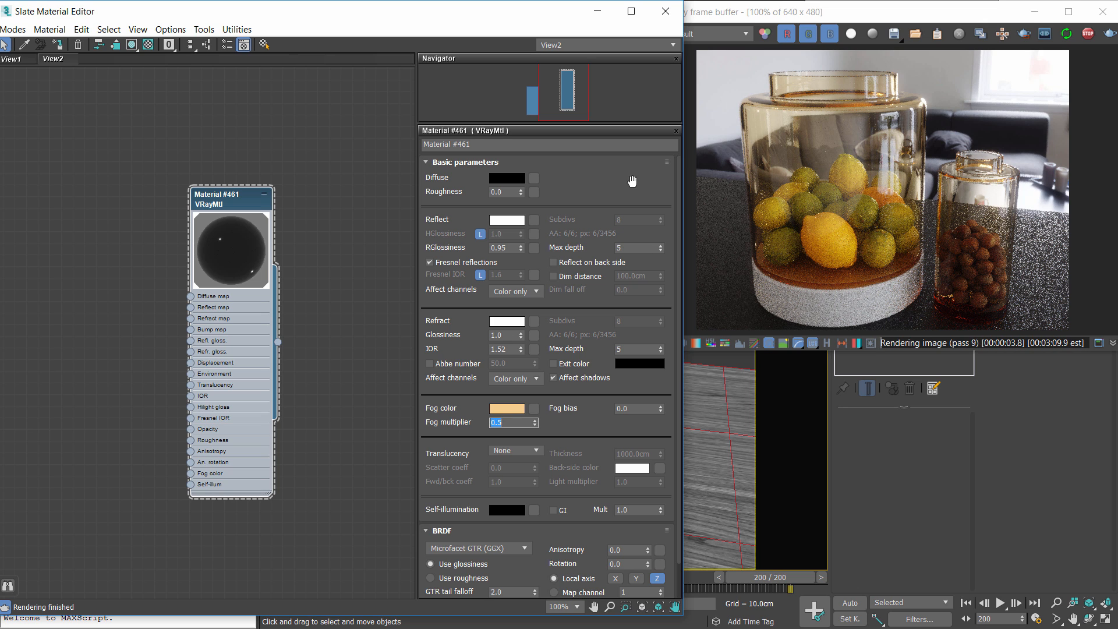
- Set the fog colour to a pale blue-green and the fog multiplier to 0.1
{"action": "left_click_drag", "start_coordinate": [245, 218], "coordinate": [291, 218]}
{"action": "left_click", "coordinate": [506, 408]}
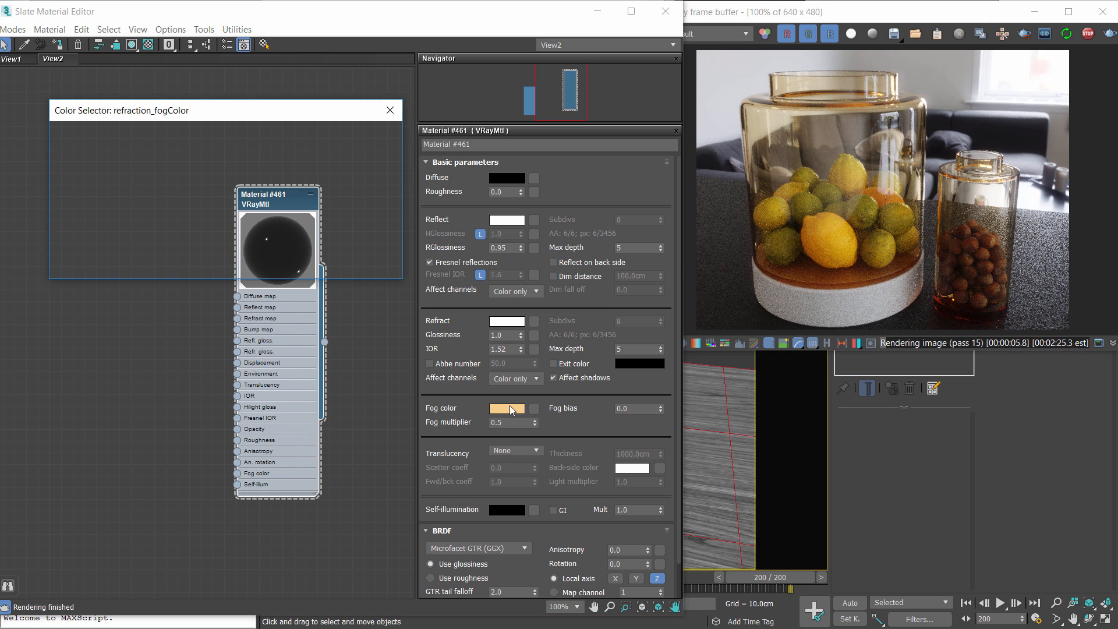
{"action": "mouse_move", "coordinate": [125, 198]}
{"action": "left_mouse_down"}
{"action": "mouse_move", "coordinate": [133, 187]}
{"action": "mouse_move", "coordinate": [198, 195]}
{"action": "left_mouse_up"}
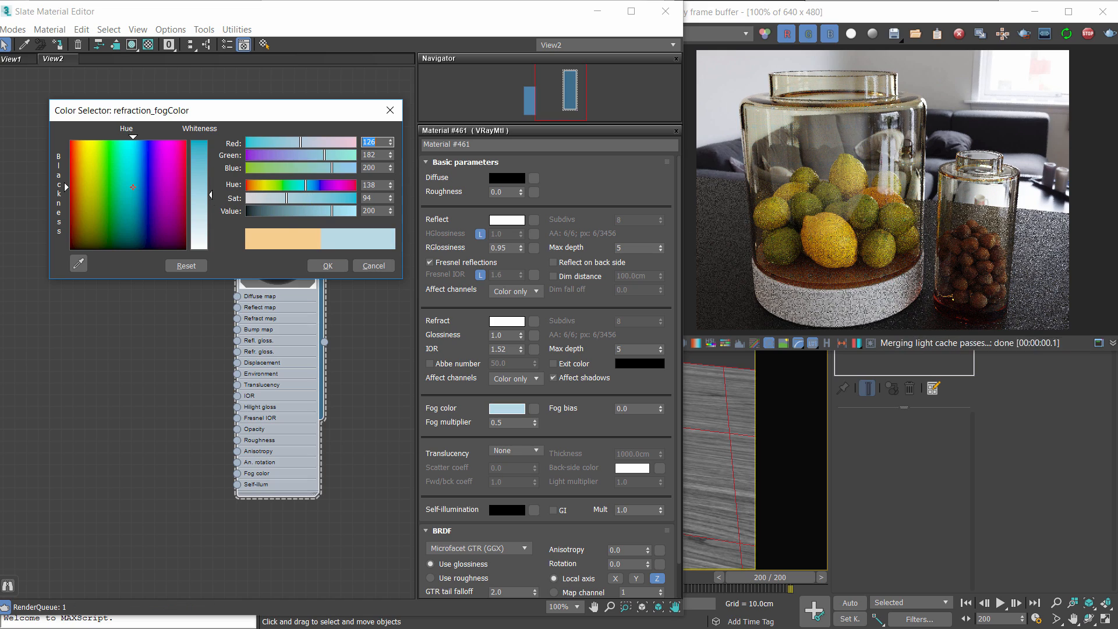
{"action": "left_click", "coordinate": [122, 198]}
{"action": "left_click", "coordinate": [313, 266]}
{"action": "left_click_drag", "start_coordinate": [517, 431], "coordinate": [445, 397]}
{"action": "type", "text": "0.1"}
{"action": "key", "text": "Return"}
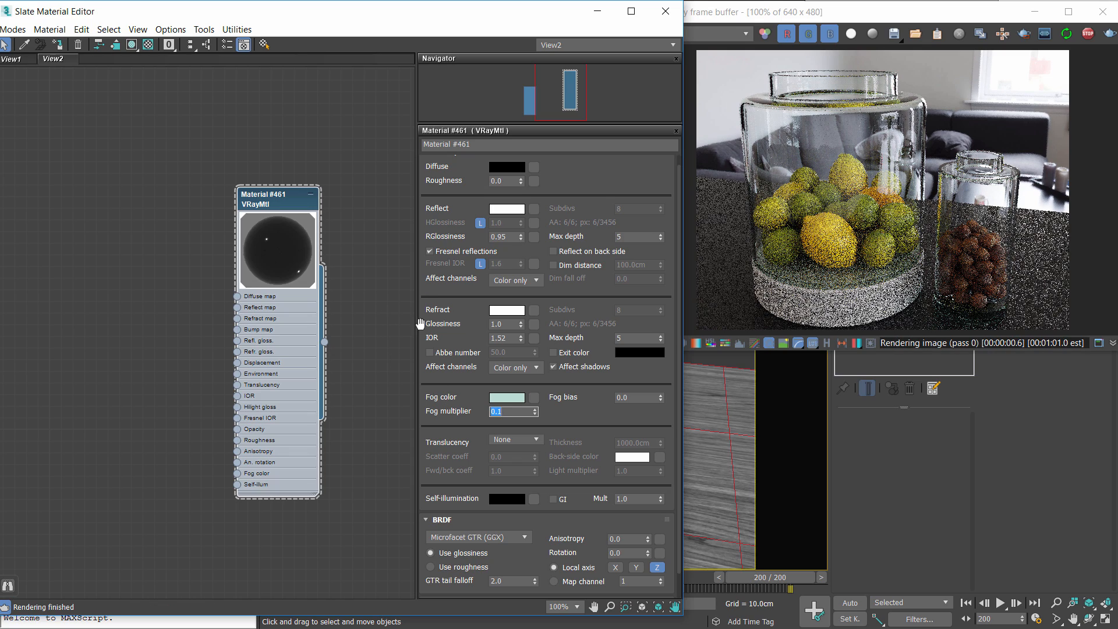
- Make room beside the glass material node and add a BerconNoise map to the graph
{"action": "middle_click_drag", "start_coordinate": [155, 360], "coordinate": [206, 340]}
{"action": "left_click_drag", "start_coordinate": [333, 242], "coordinate": [390, 217]}
{"action": "middle_click_drag", "start_coordinate": [353, 254], "coordinate": [115, 295]}
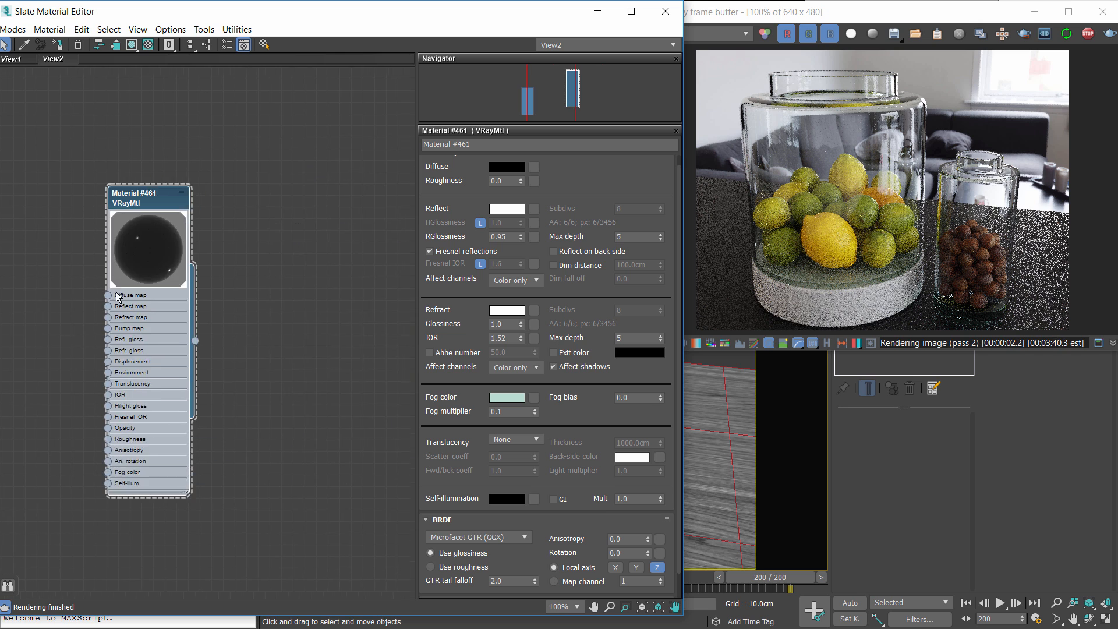
{"action": "scroll", "coordinate": [116, 295], "scroll_direction": "down", "scroll_amount": 1}
{"action": "left_click_drag", "start_coordinate": [149, 266], "coordinate": [316, 244]}
{"action": "middle_click_drag", "start_coordinate": [138, 290], "coordinate": [248, 301]}
{"action": "right_click", "coordinate": [196, 285]}
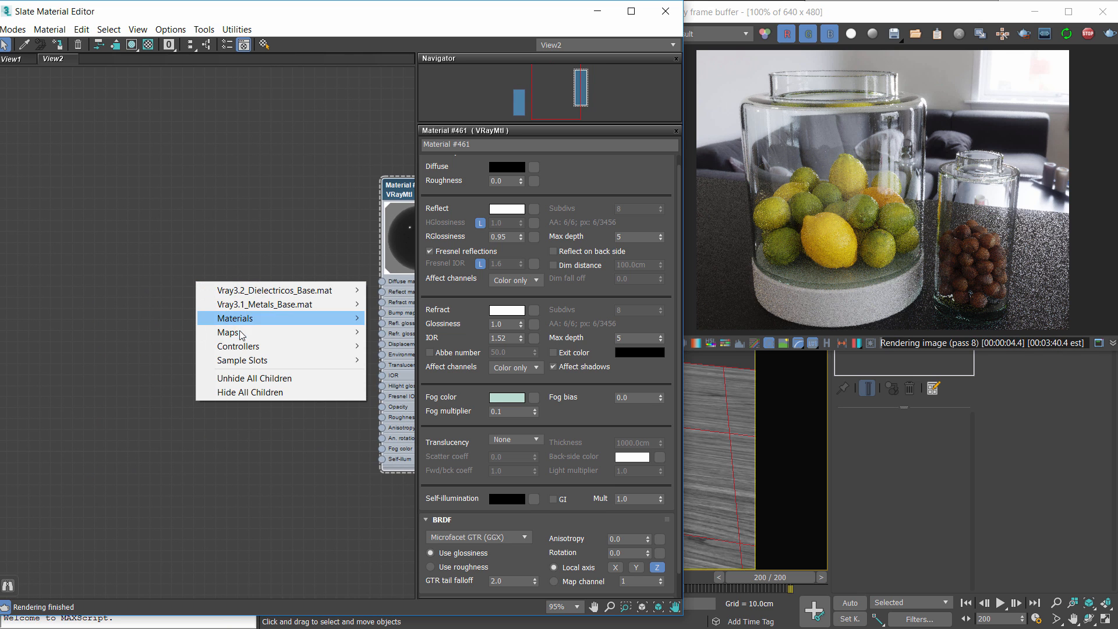
{"action": "mouse_move", "coordinate": [233, 332]}
{"action": "mouse_move", "coordinate": [137, 337]}
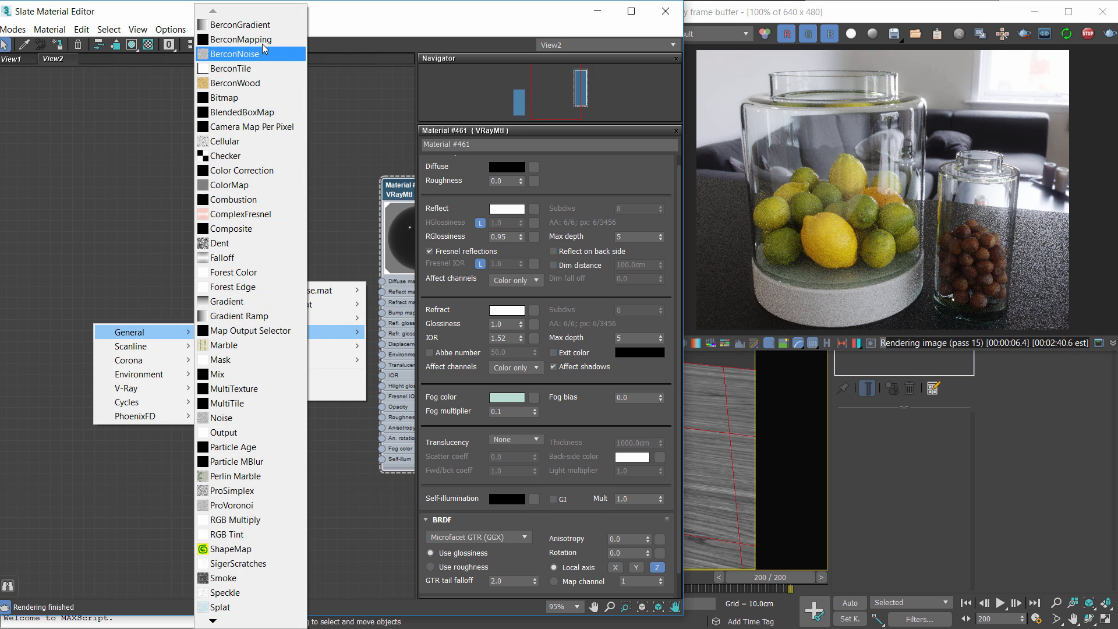
{"action": "left_click", "coordinate": [260, 56]}
- Connect the BerconNoise map to the glass material's Bump map input
{"action": "scroll", "coordinate": [234, 336], "scroll_direction": "up", "scroll_amount": 4}
{"action": "scroll", "coordinate": [200, 309], "scroll_direction": "down", "scroll_amount": 3}
{"action": "middle_click_drag", "start_coordinate": [276, 379], "coordinate": [183, 315]}
{"action": "left_click_drag", "start_coordinate": [344, 337], "coordinate": [330, 307]}
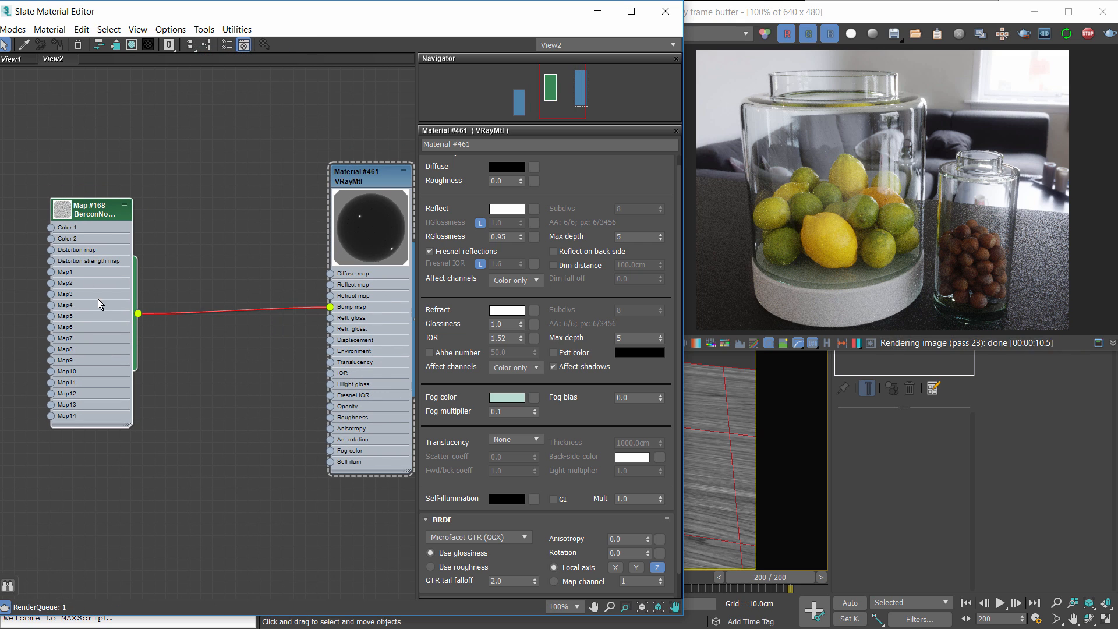
- Try size 10 on the bump BerconNoise map and settle on a size of 5
{"action": "middle_click_drag", "start_coordinate": [98, 299], "coordinate": [175, 342]}
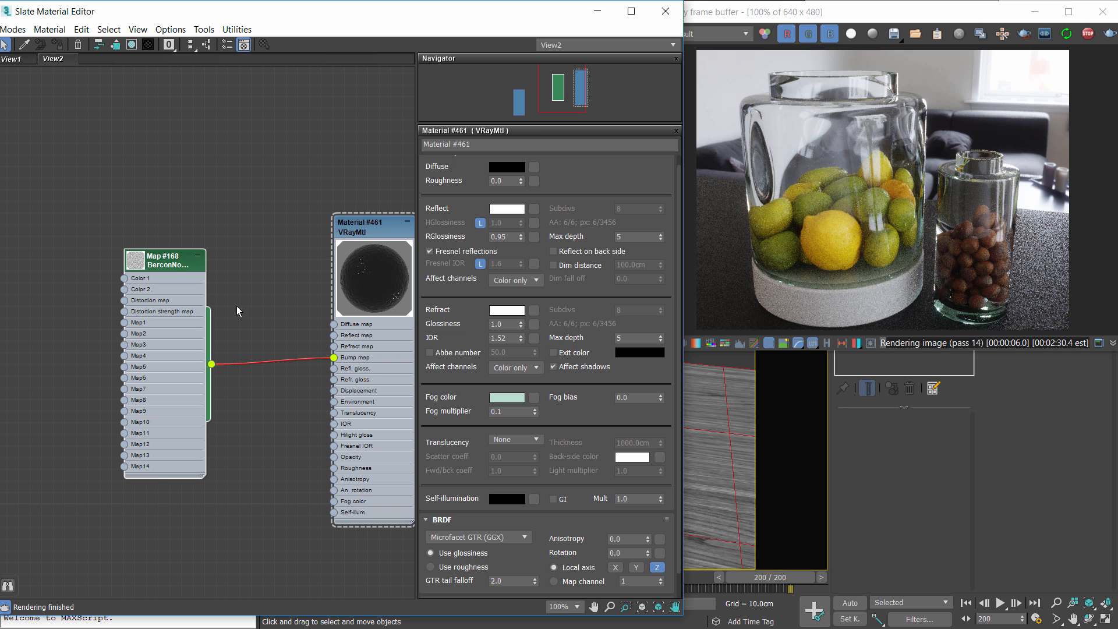
{"action": "double_click", "coordinate": [153, 266]}
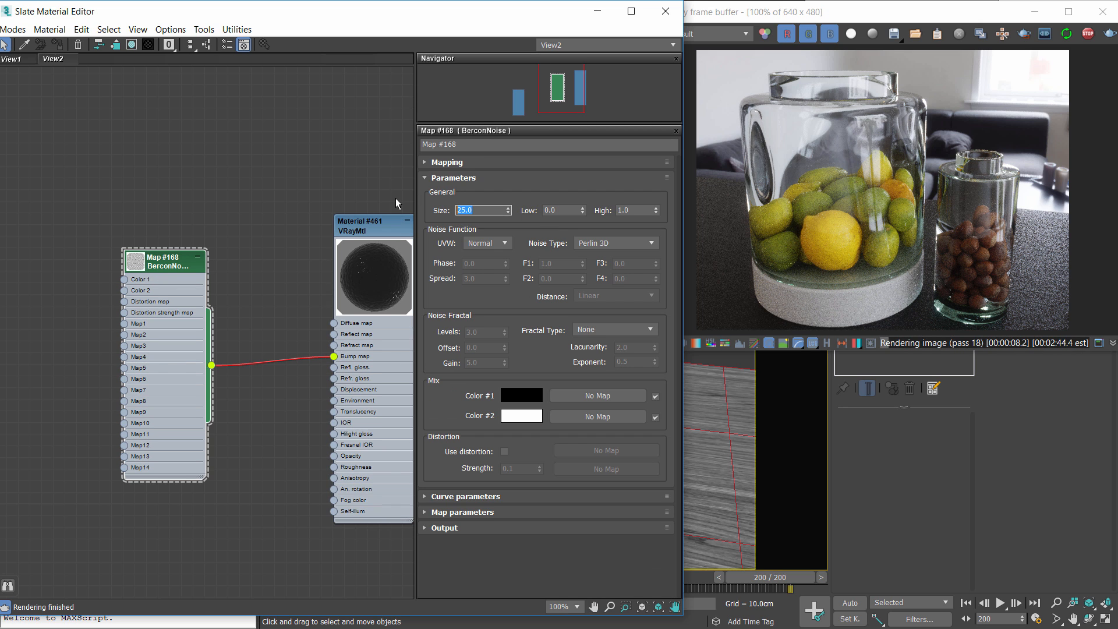
{"action": "type", "text": "10"}
{"action": "key", "text": "Return"}
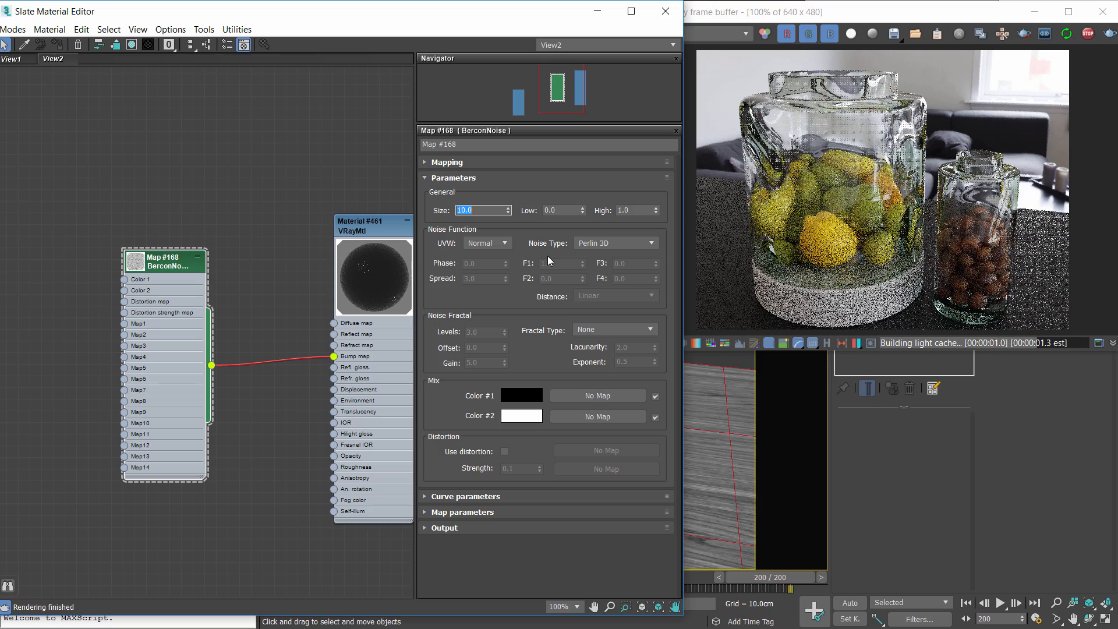
{"action": "type", "text": "5"}
{"action": "key", "text": "Return"}
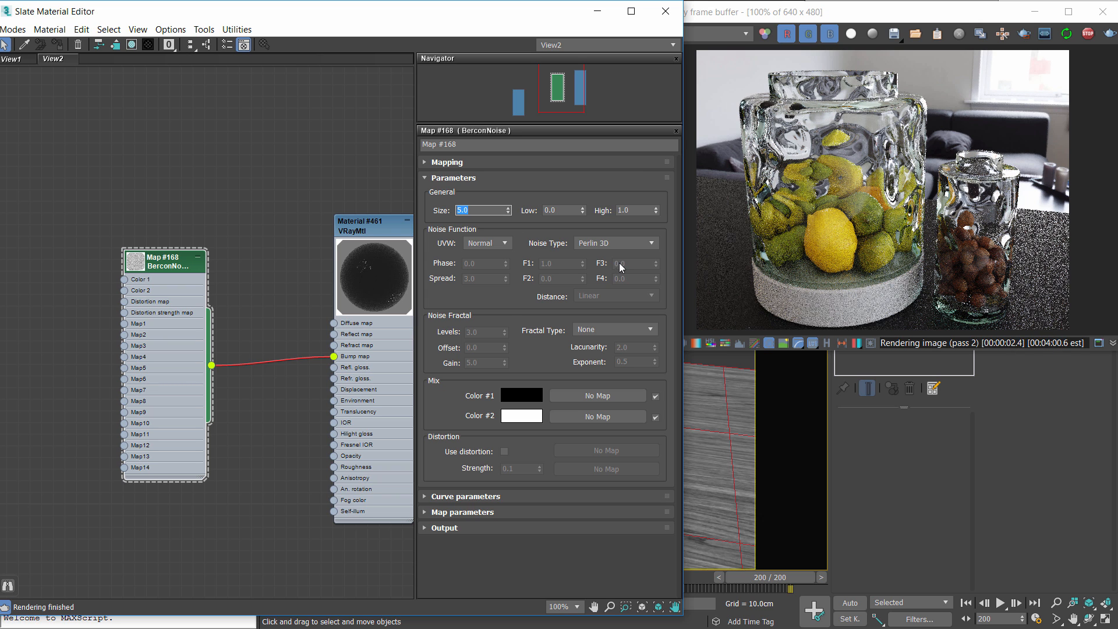
- Duplicate the BerconNoise map, connect the copy to the original's Distortion map input and enable Use distortion
{"action": "middle_click_drag", "start_coordinate": [169, 379], "coordinate": [298, 372]}
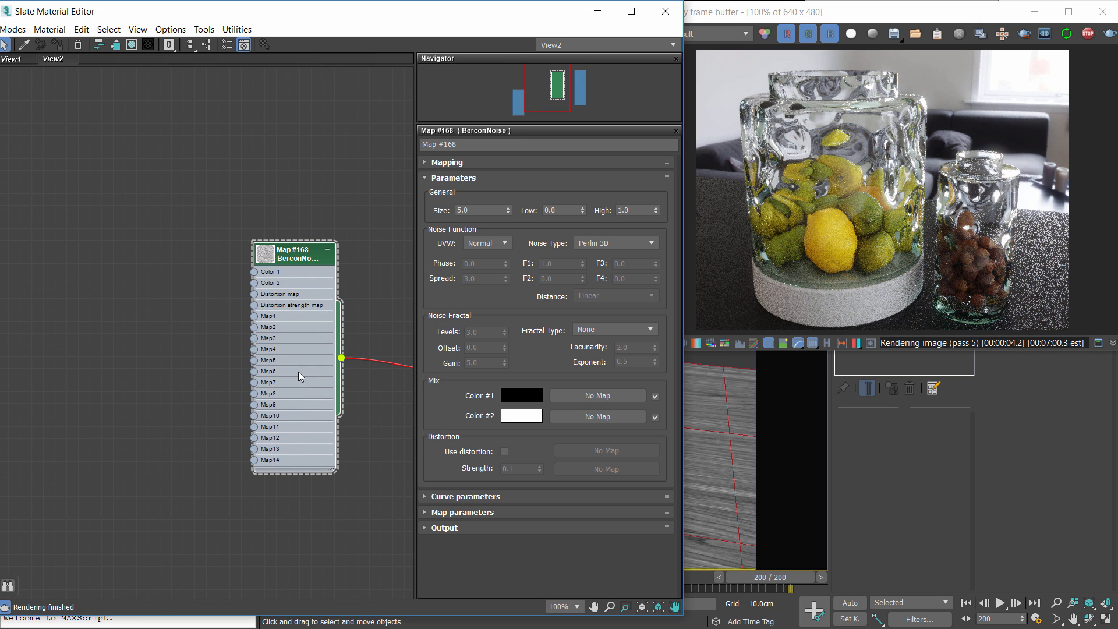
{"action": "mouse_move", "coordinate": [265, 246]}
{"action": "left_mouse_down", "text": "shift"}
{"action": "mouse_move", "coordinate": [103, 211]}
{"action": "mouse_move", "coordinate": [68, 188]}
{"action": "left_mouse_up", "text": "shift"}
{"action": "left_click_drag", "start_coordinate": [143, 298], "coordinate": [254, 294]}
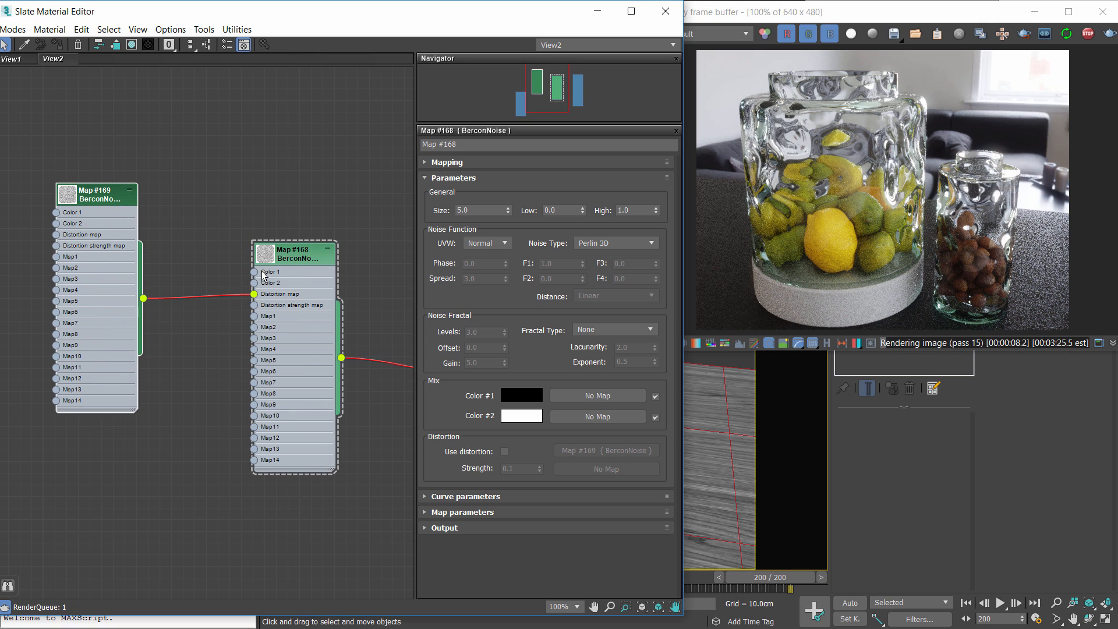
{"action": "left_click", "coordinate": [504, 452]}
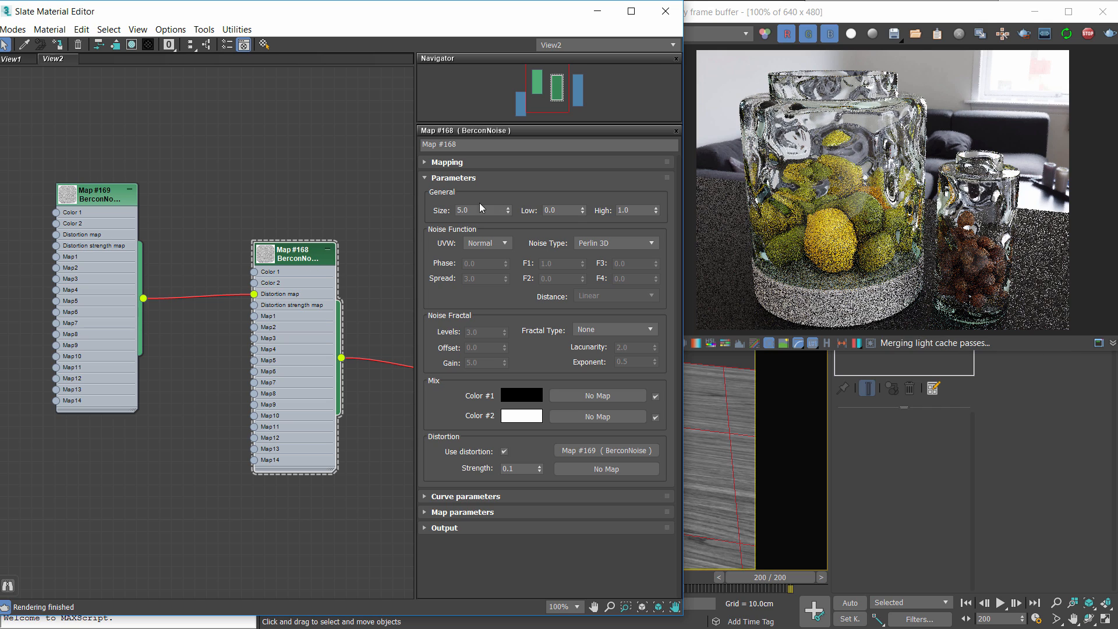
- Set the size of the duplicated BerconNoise map to 3
{"action": "double_click", "coordinate": [127, 195]}
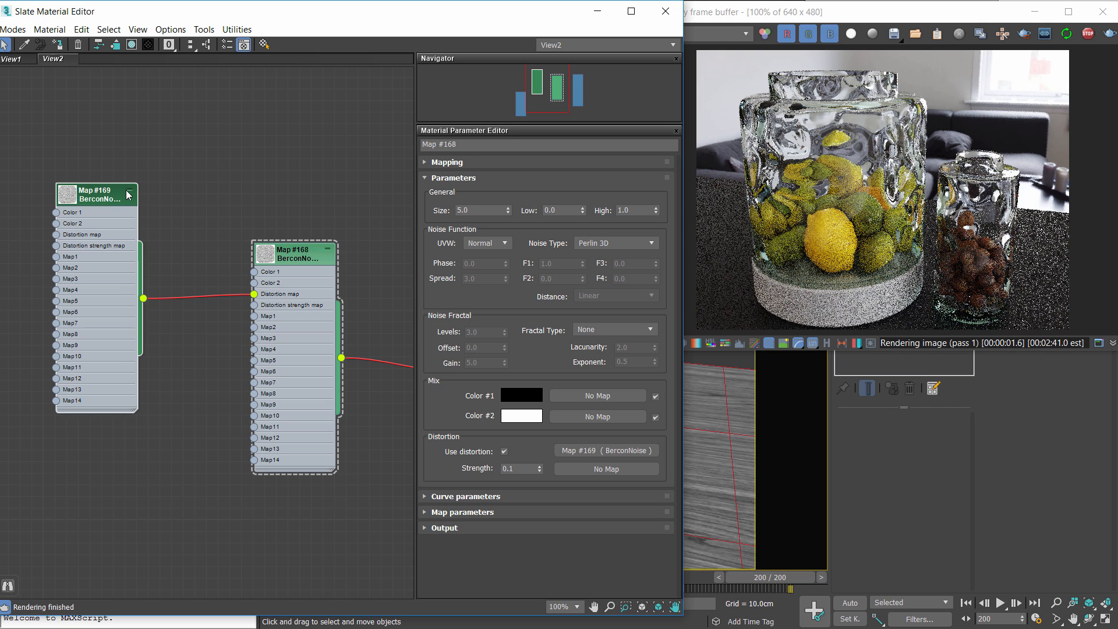
{"action": "left_click_drag", "start_coordinate": [479, 210], "coordinate": [421, 205]}
{"action": "type", "text": "3"}
{"action": "key", "text": "Return"}
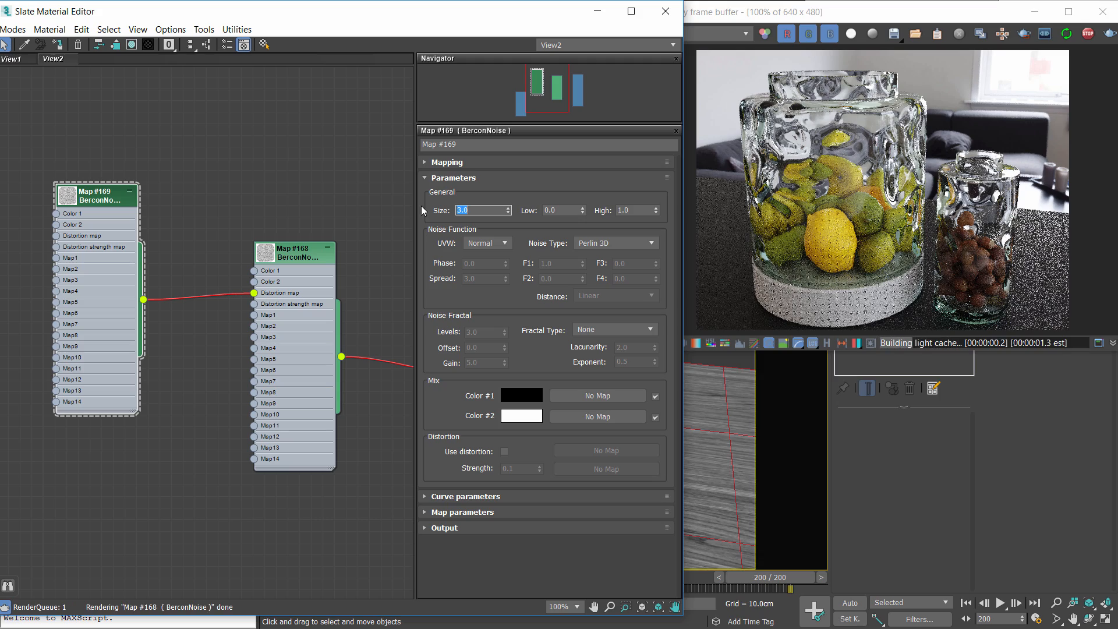
- Set the distortion strength of the original BerconNoise map to 0.5
{"action": "double_click", "coordinate": [301, 261]}
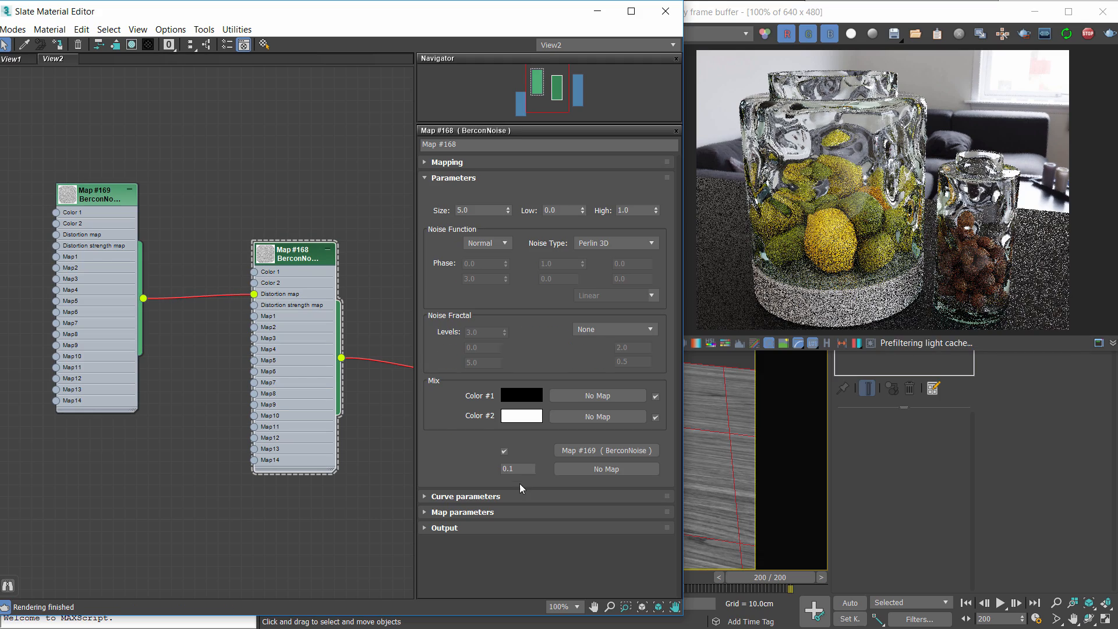
{"action": "left_click_drag", "start_coordinate": [519, 469], "coordinate": [447, 469]}
{"action": "type", "text": "0.5"}
{"action": "key", "text": "Return"}
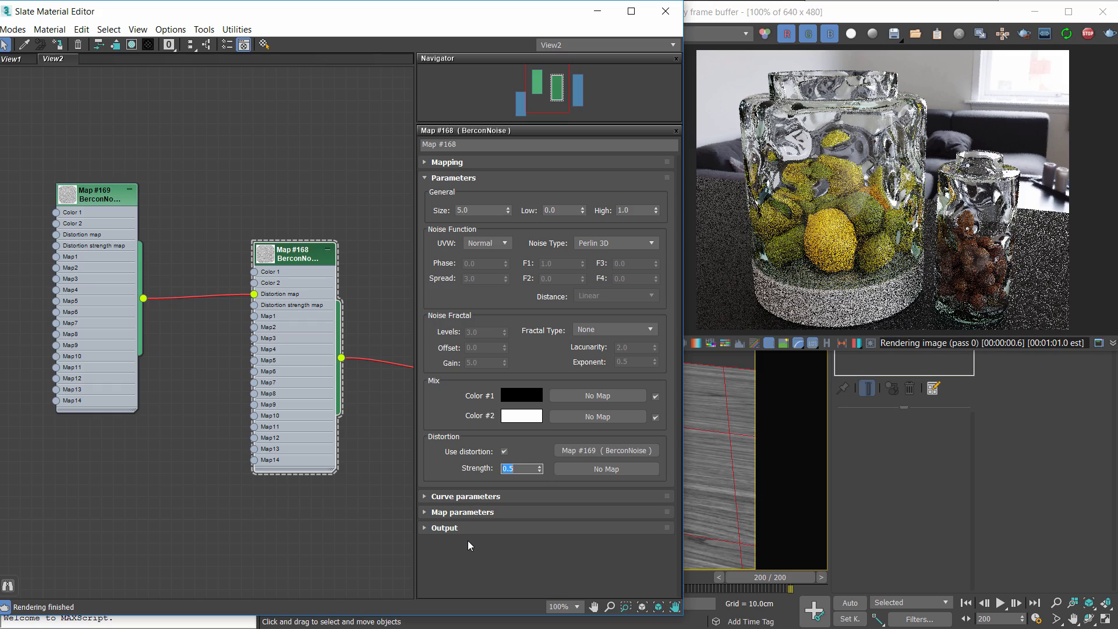
- Try distortion strengths of 10, 5 and 8 on the bump BerconNoise map and inspect the jars in the render
{"action": "type", "text": "10"}
{"action": "key", "text": "Return"}
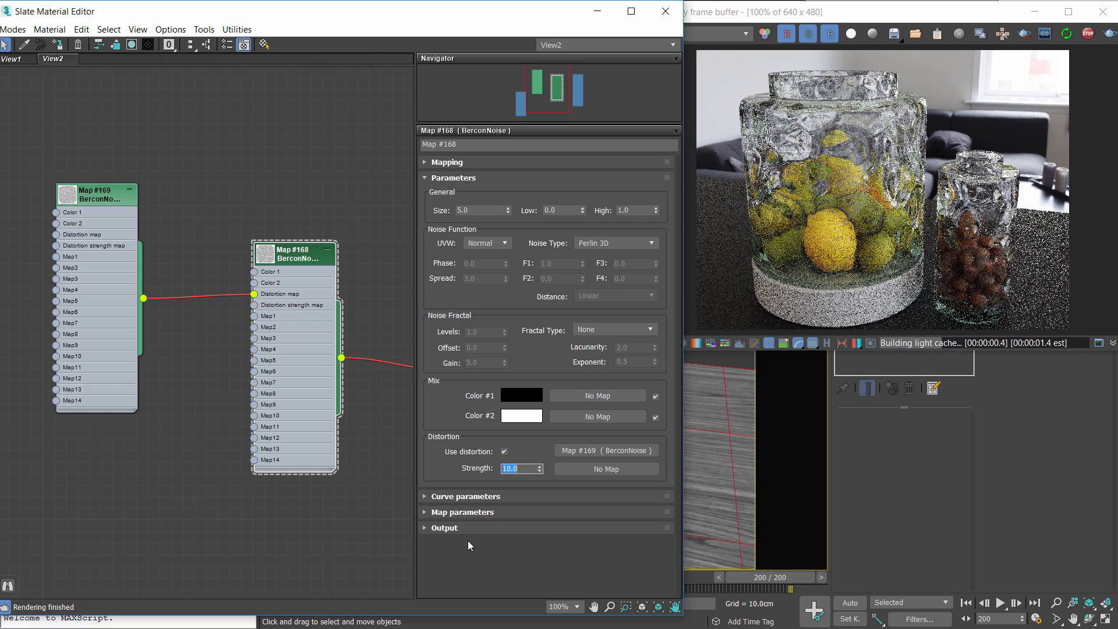
{"action": "type", "text": "8"}
{"action": "key", "text": "Return"}
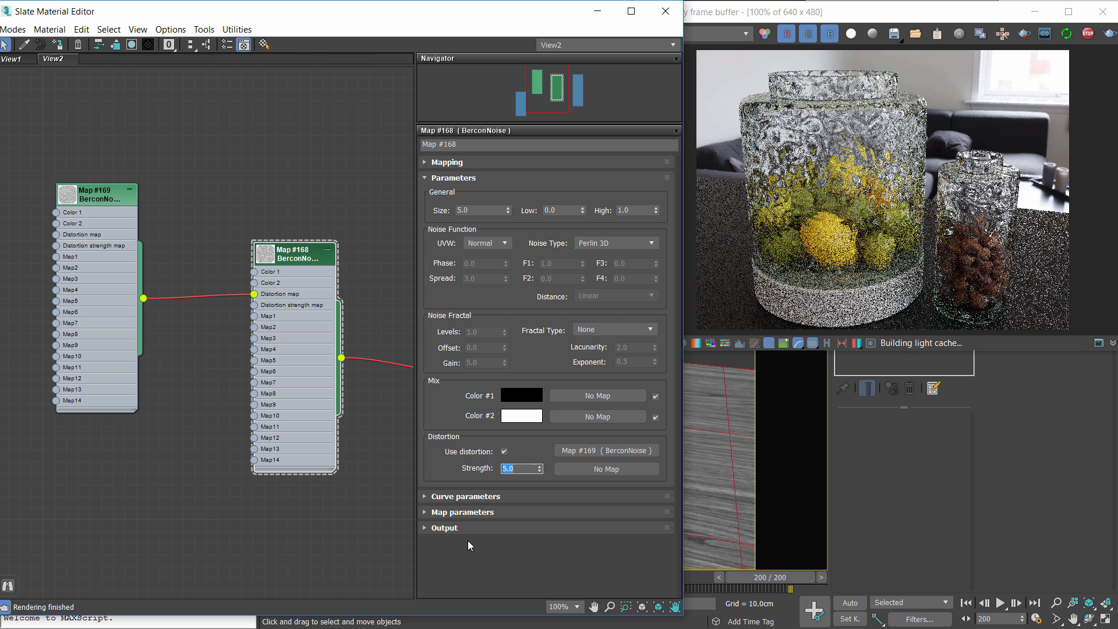
{"action": "scroll", "coordinate": [845, 111], "scroll_direction": "up", "scroll_amount": 1}
{"action": "middle_click_drag", "start_coordinate": [895, 149], "coordinate": [916, 181]}
{"action": "scroll", "coordinate": [916, 187], "scroll_direction": "down", "scroll_amount": 1}
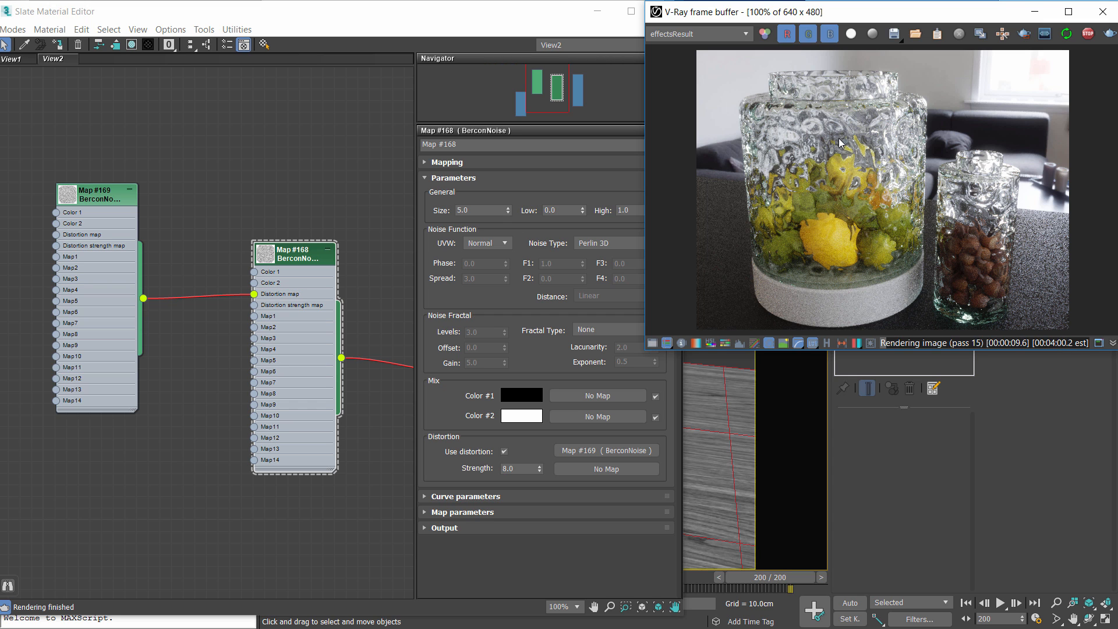
- Set the bump amount of the glass VRayMtl to 3
{"action": "middle_click_drag", "start_coordinate": [187, 302], "coordinate": [17, 297]}
{"action": "middle_click_drag", "start_coordinate": [401, 282], "coordinate": [230, 282]}
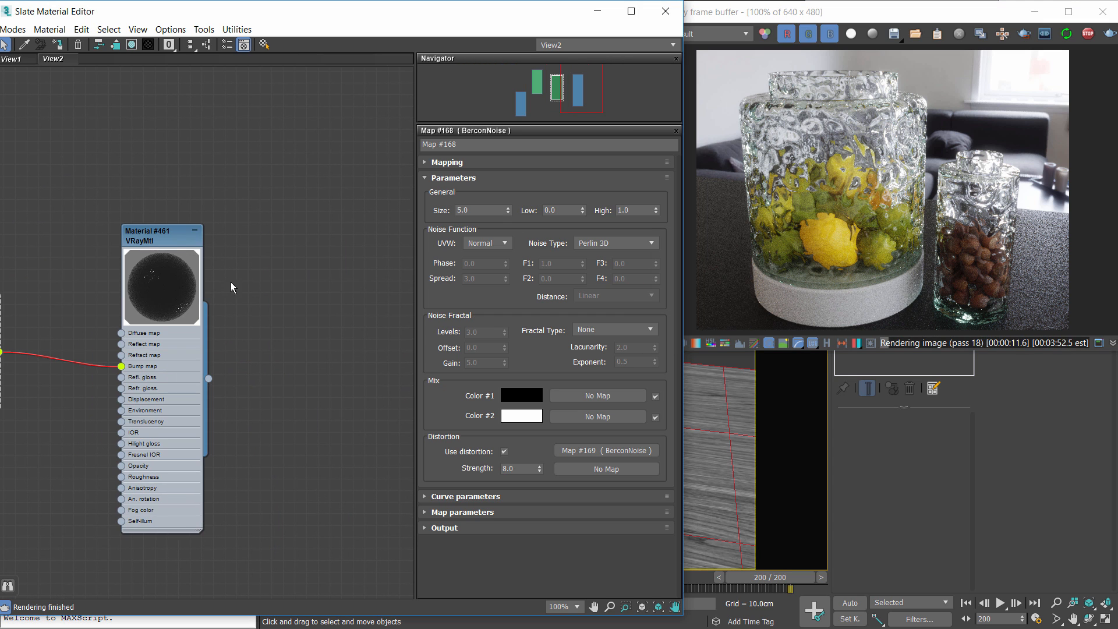
{"action": "double_click", "coordinate": [173, 242]}
{"action": "scroll", "coordinate": [564, 234], "scroll_direction": "down", "scroll_amount": 2}
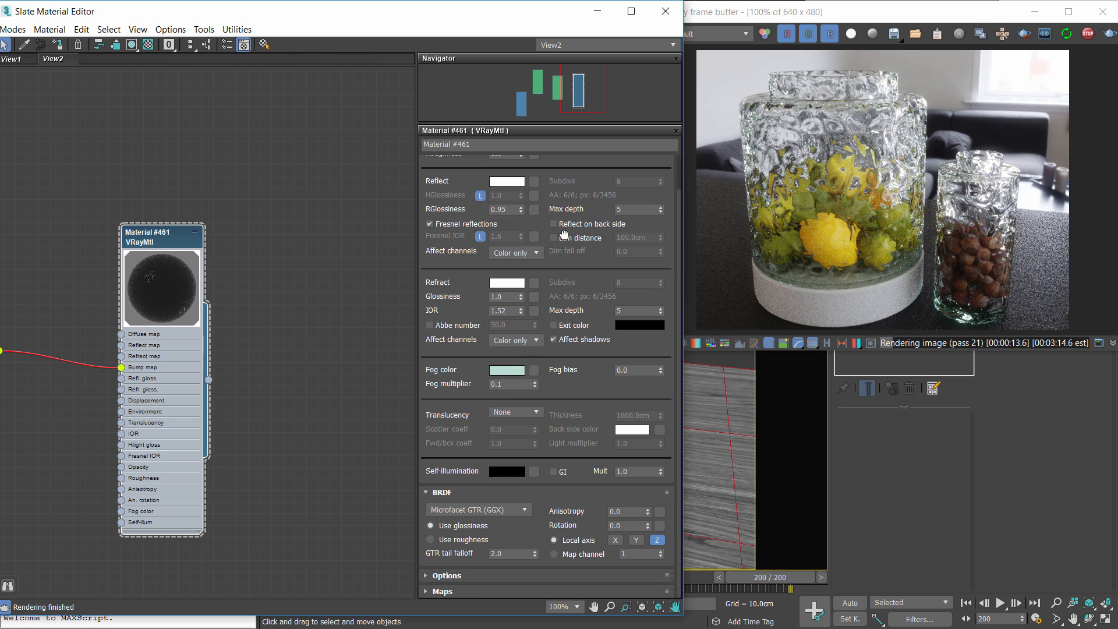
{"action": "left_click", "coordinate": [446, 591]}
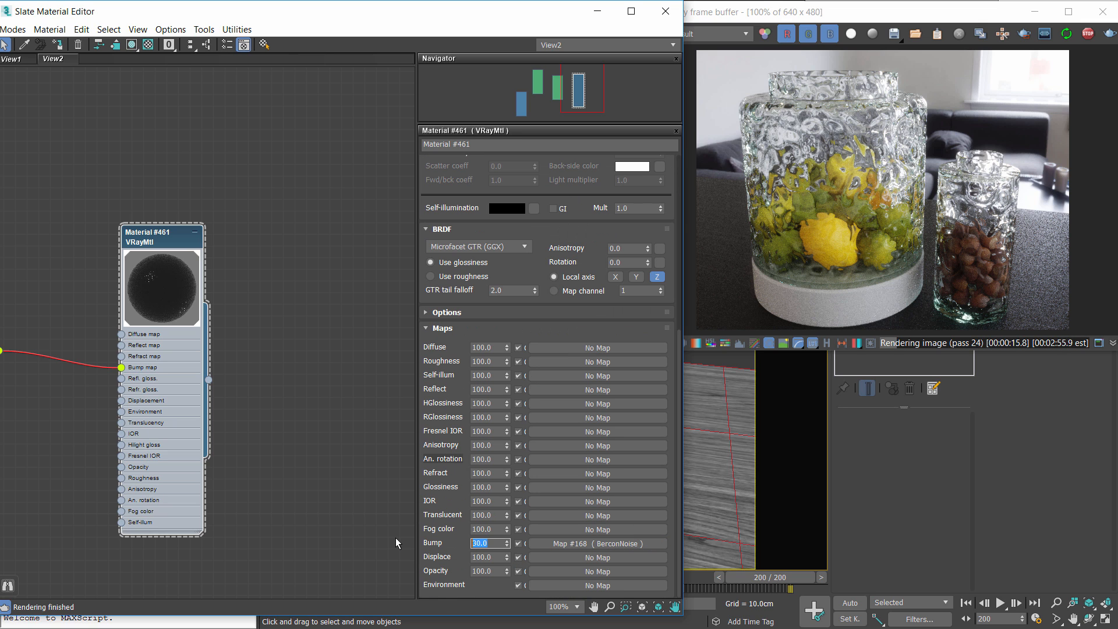
{"action": "type", "text": "3"}
{"action": "key", "text": "Return"}
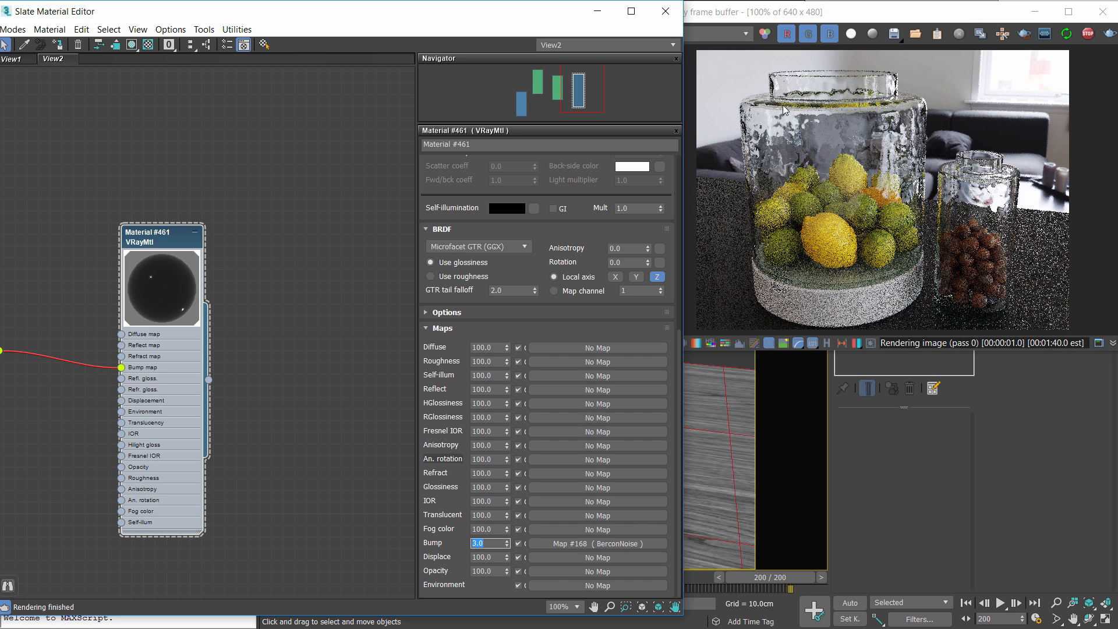
- Try distortion strength 2 on the bump BerconNoise map and settle on 3
{"action": "middle_click_drag", "start_coordinate": [159, 413], "coordinate": [404, 391]}
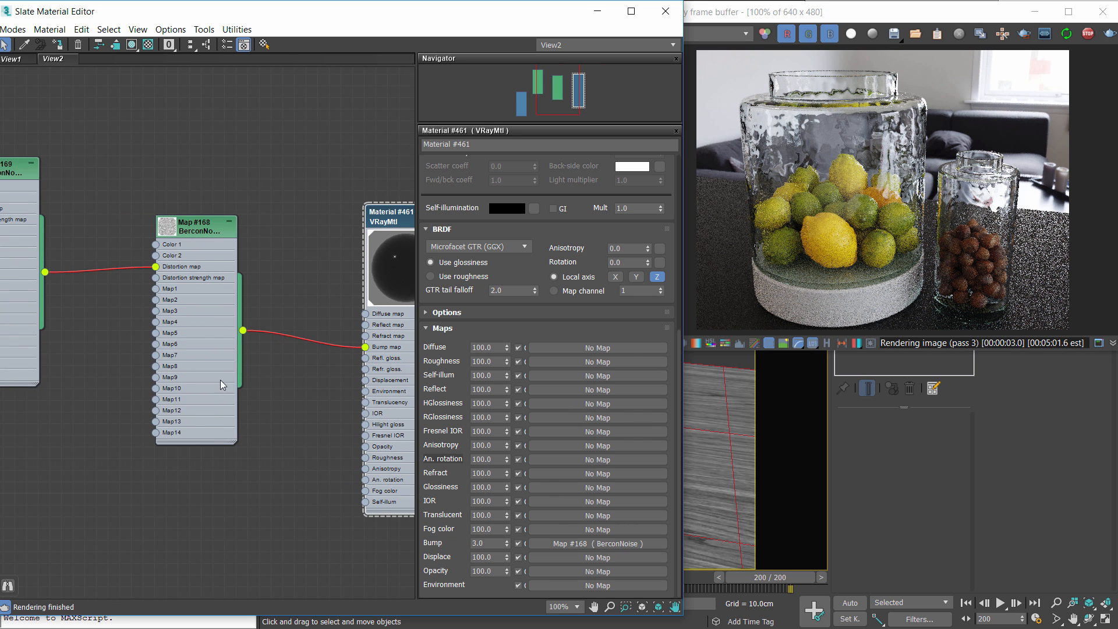
{"action": "double_click", "coordinate": [183, 224]}
{"action": "double_click", "coordinate": [520, 469]}
{"action": "type", "text": "2"}
{"action": "key", "text": "Return"}
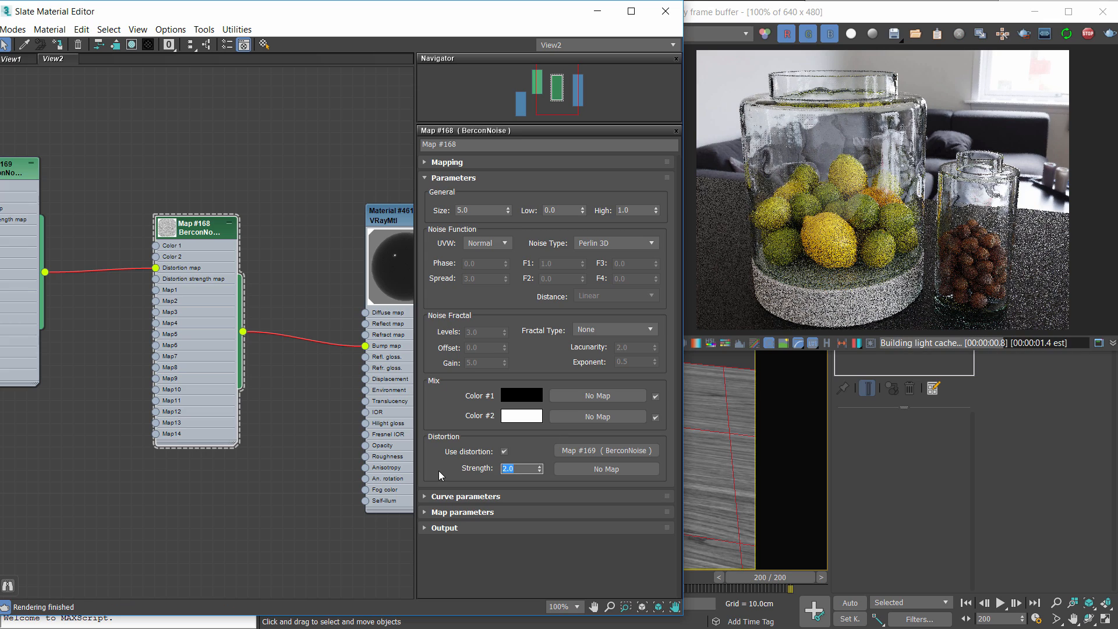
{"action": "type", "text": "3"}
{"action": "key", "text": "Return"}
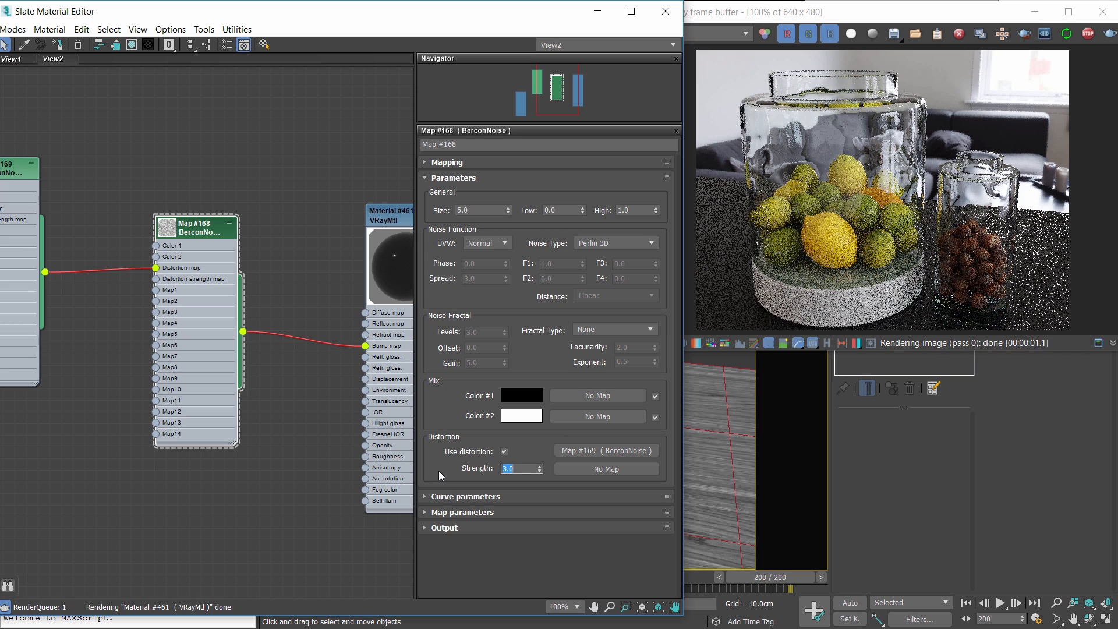
- Reduce the bump amount of the glass VRayMtl to 1
{"action": "middle_click_drag", "start_coordinate": [340, 328], "coordinate": [257, 332]}
{"action": "double_click", "coordinate": [316, 226]}
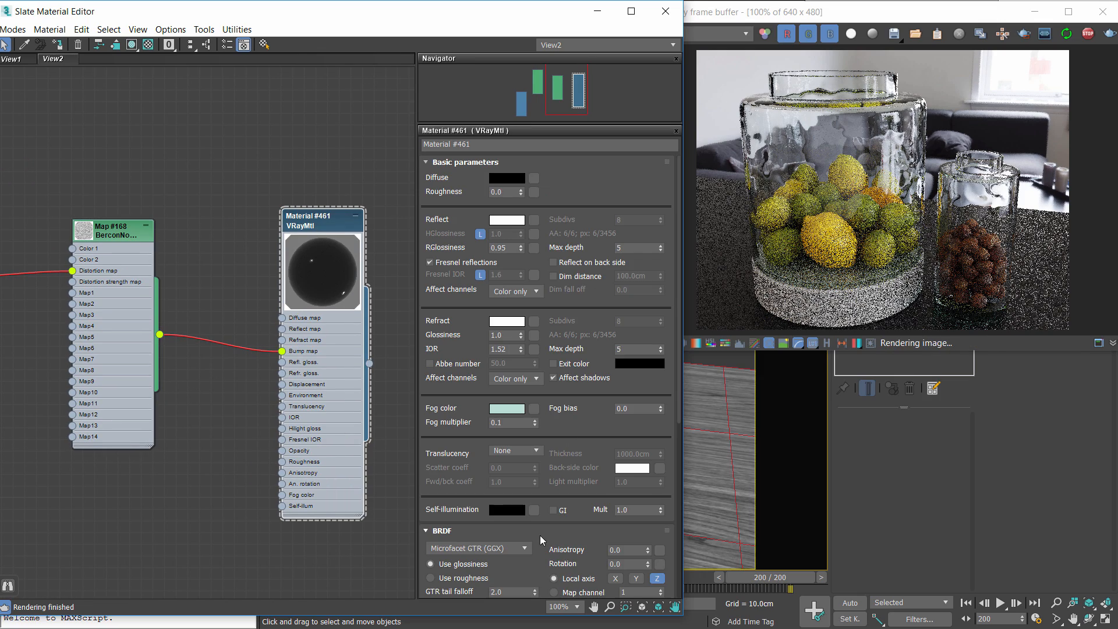
{"action": "scroll", "coordinate": [524, 535], "scroll_direction": "down", "scroll_amount": 10}
{"action": "left_click_drag", "start_coordinate": [492, 533], "coordinate": [436, 536]}
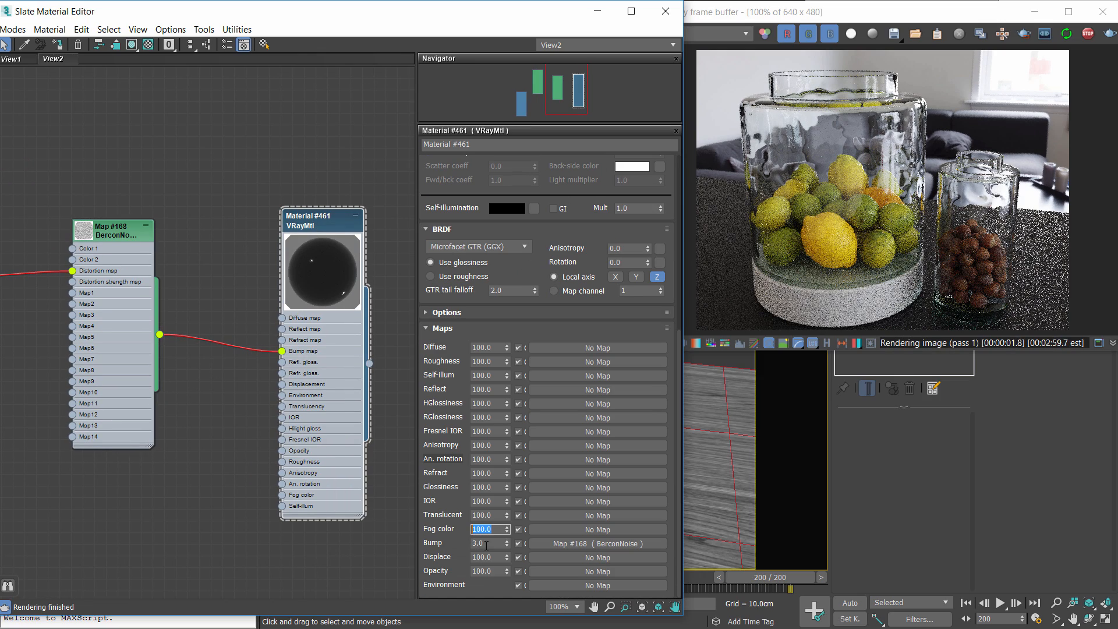
{"action": "key", "text": "Tab"}
{"action": "type", "text": "1"}
{"action": "key", "text": "Return"}
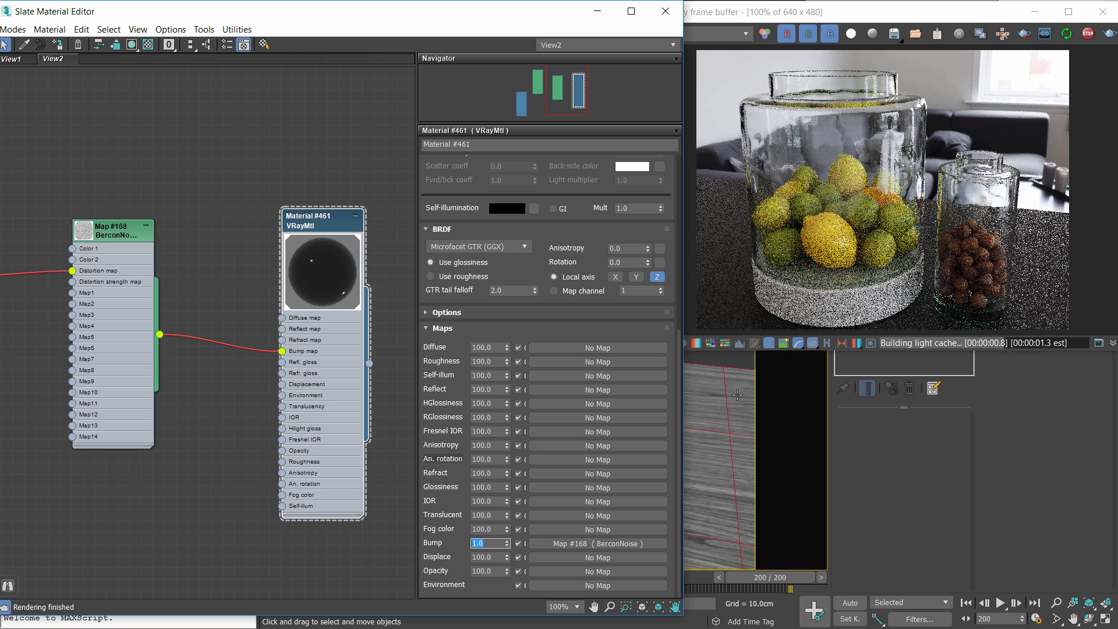
- Examine the glass surface of both jars up close in the interactive render
{"action": "scroll", "coordinate": [837, 120], "scroll_direction": "up", "scroll_amount": 1}
{"action": "scroll", "coordinate": [838, 117], "scroll_direction": "up", "scroll_amount": 1}
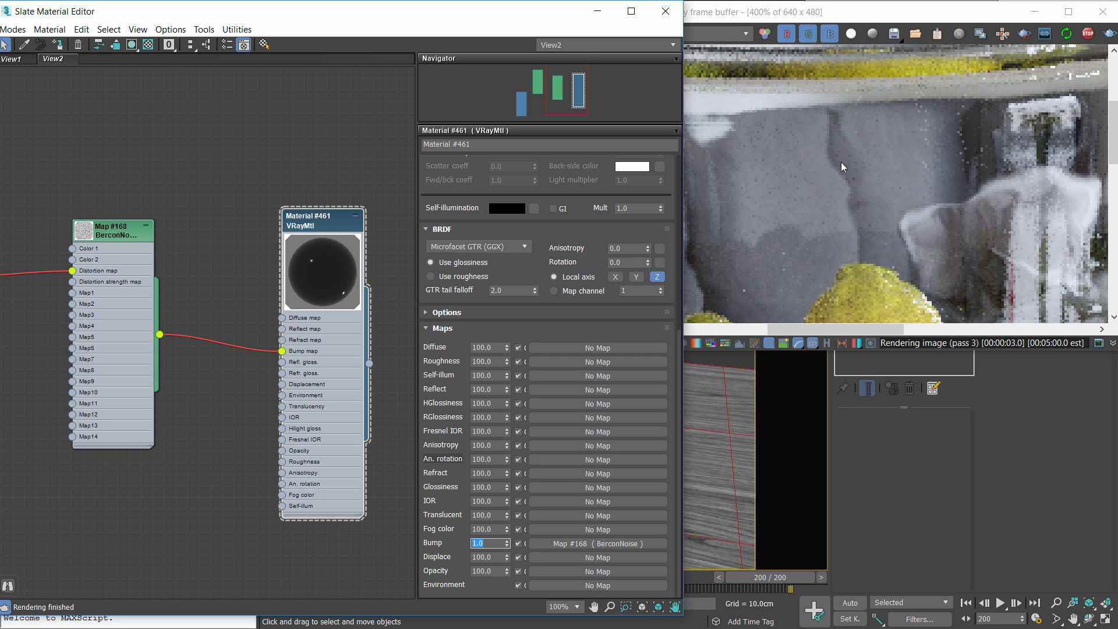
{"action": "left_click", "coordinate": [857, 278]}
{"action": "scroll", "coordinate": [858, 277], "scroll_direction": "down", "scroll_amount": 1}
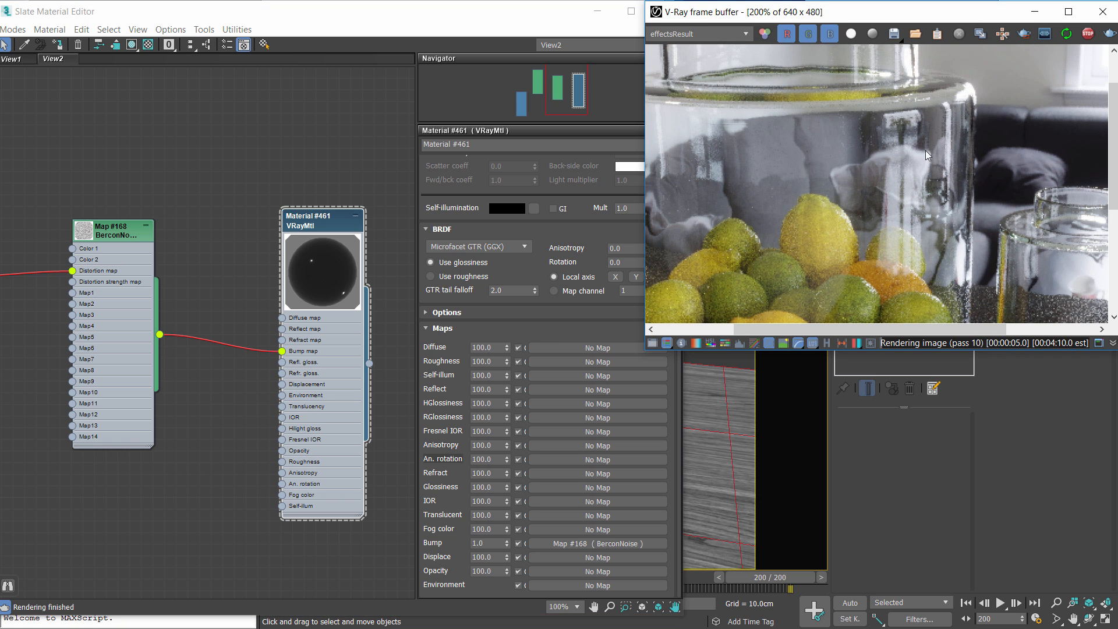
{"action": "scroll", "coordinate": [827, 213], "scroll_direction": "down", "scroll_amount": 1}
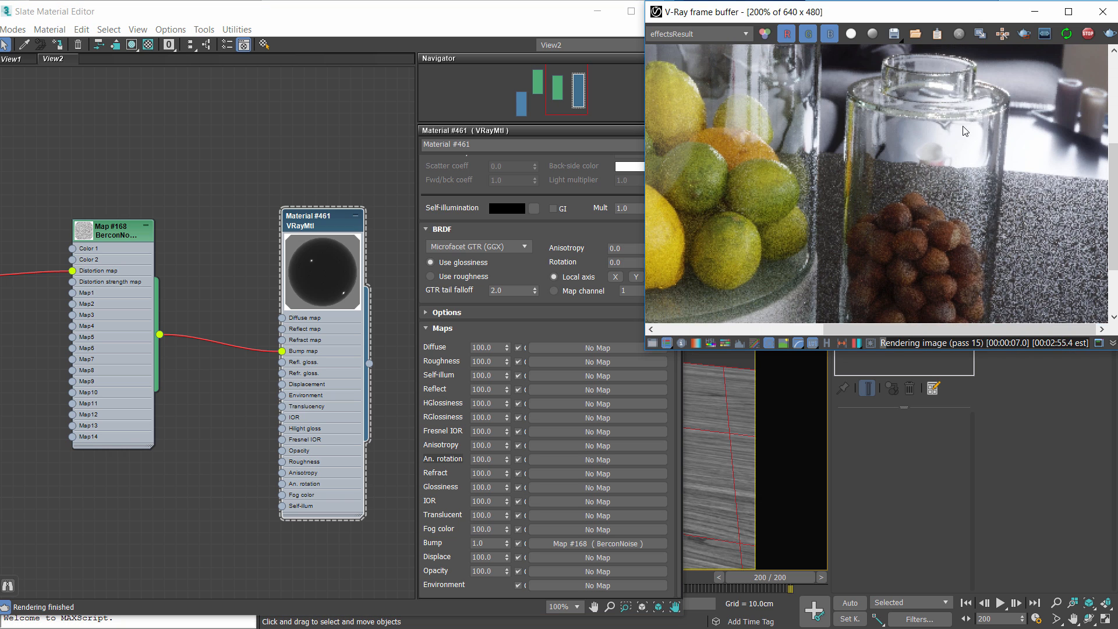
{"action": "scroll", "coordinate": [768, 170], "scroll_direction": "up", "scroll_amount": 1}
{"action": "scroll", "coordinate": [767, 170], "scroll_direction": "down", "scroll_amount": 3}
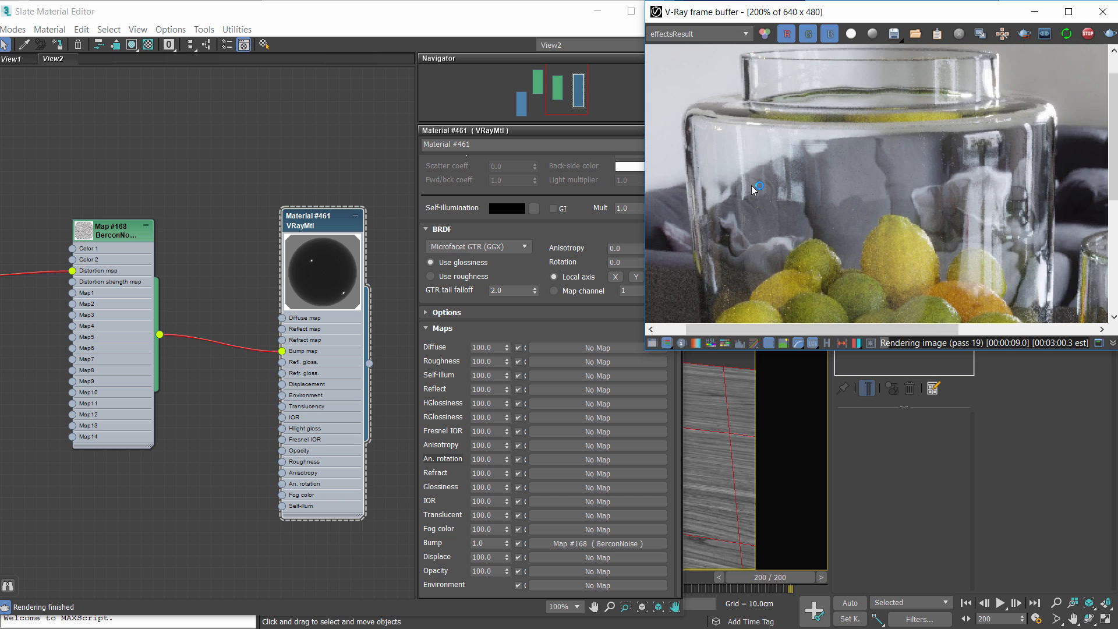
{"action": "scroll", "coordinate": [832, 121], "scroll_direction": "up", "scroll_amount": 1}
{"action": "scroll", "coordinate": [792, 169], "scroll_direction": "down", "scroll_amount": 1}
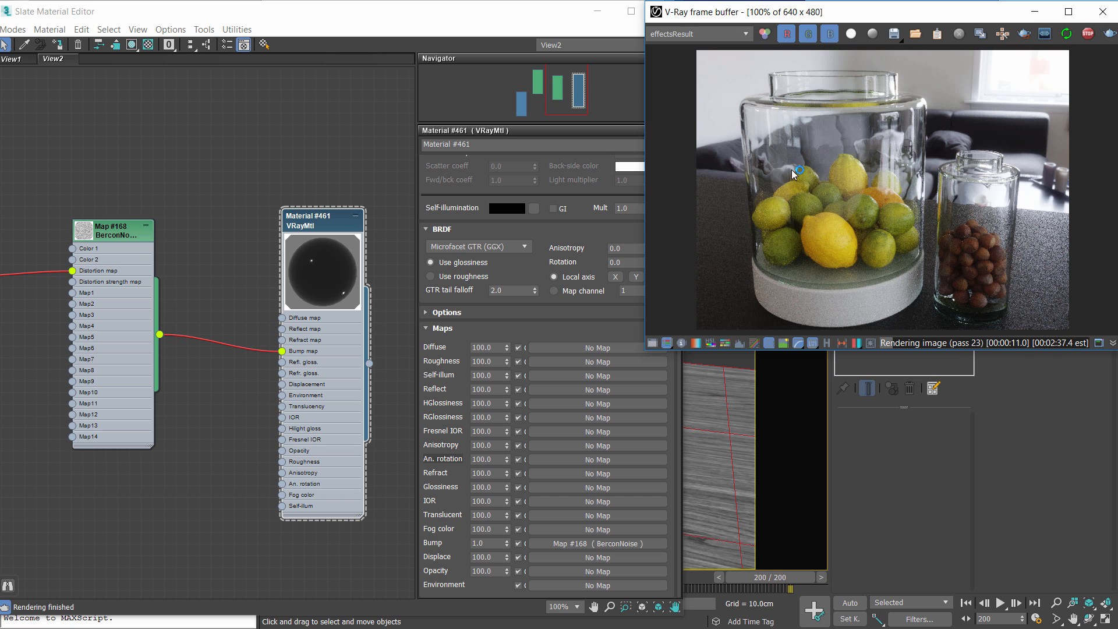
- Disconnect the BerconNoise map from the glass material's bump input for comparison, then reconnect it
{"action": "left_click", "coordinate": [210, 340]}
{"action": "key", "text": "Delete"}
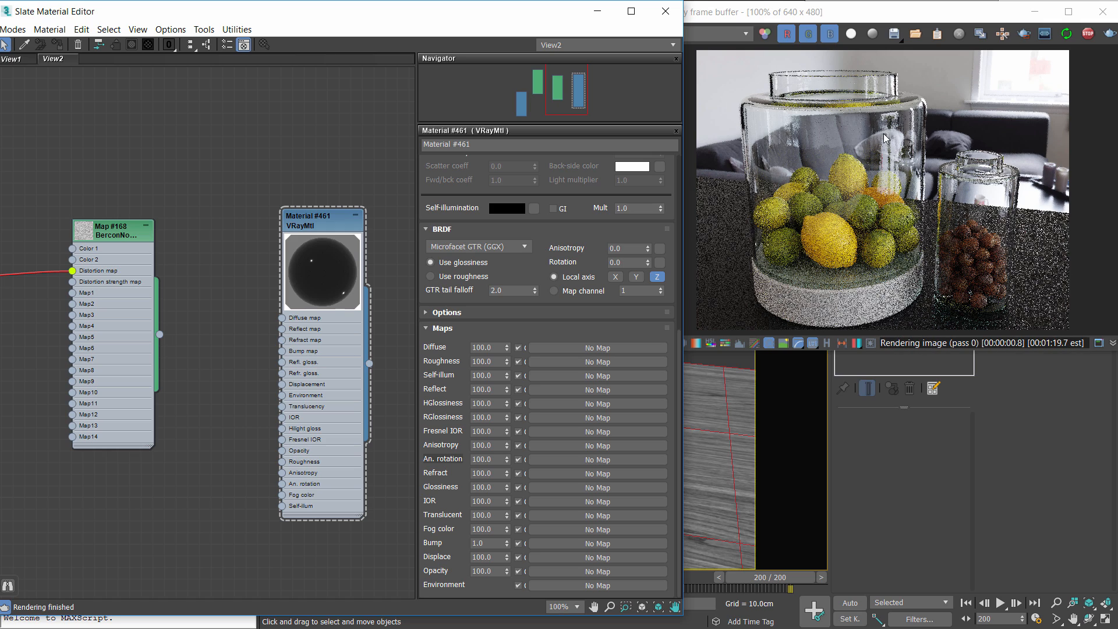
{"action": "scroll", "coordinate": [162, 338], "scroll_direction": "up", "scroll_amount": 1}
{"action": "left_click_drag", "start_coordinate": [162, 337], "coordinate": [297, 352]}
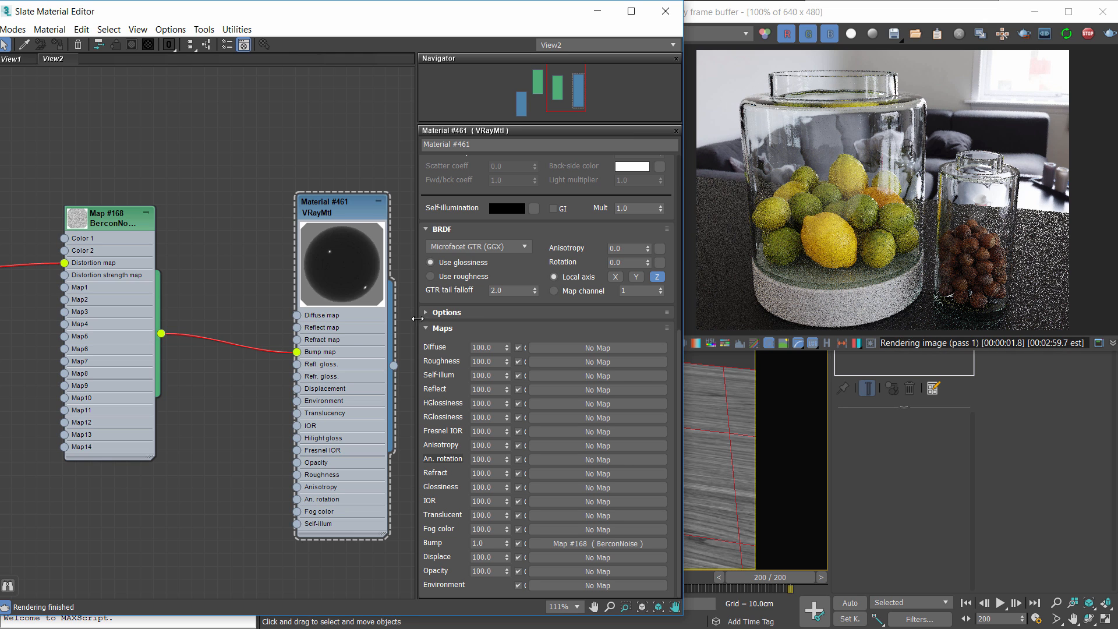
- Try a bump amount of 10 on the glass material and settle on 0.8
{"action": "left_click_drag", "start_coordinate": [492, 543], "coordinate": [428, 541]}
{"action": "type", "text": "10"}
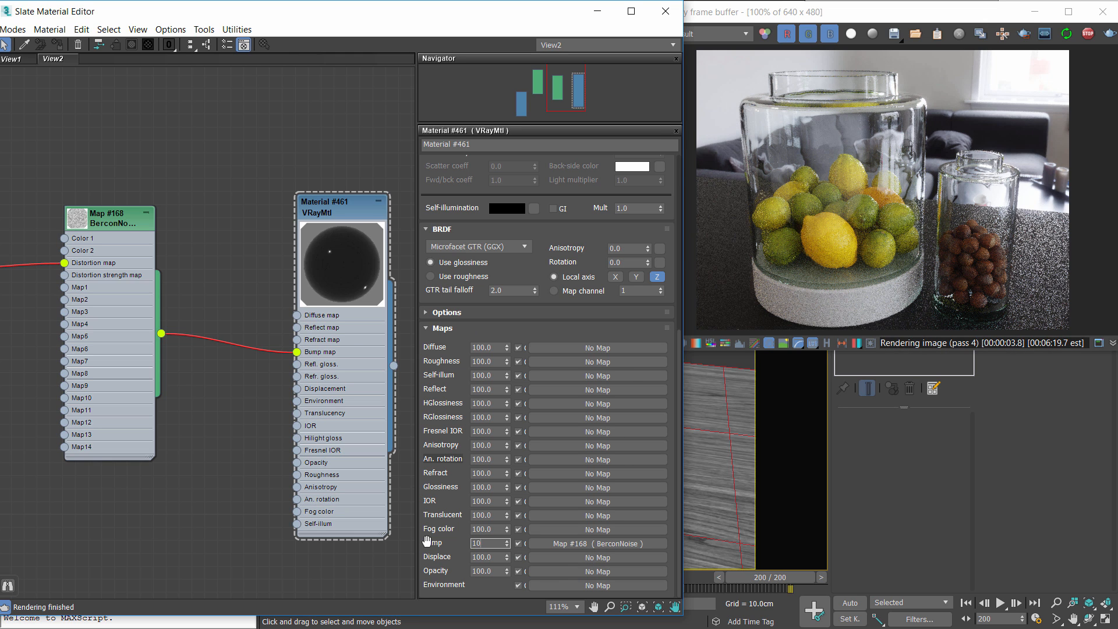
{"action": "key", "text": "Return"}
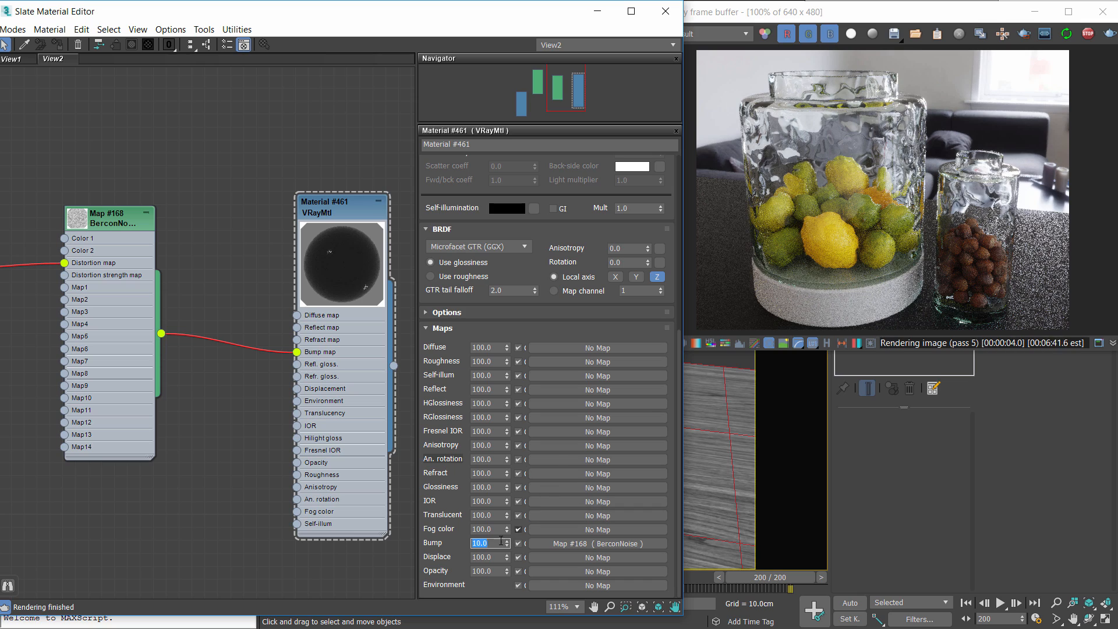
{"action": "type", "text": ".8"}
{"action": "key", "text": "Return"}
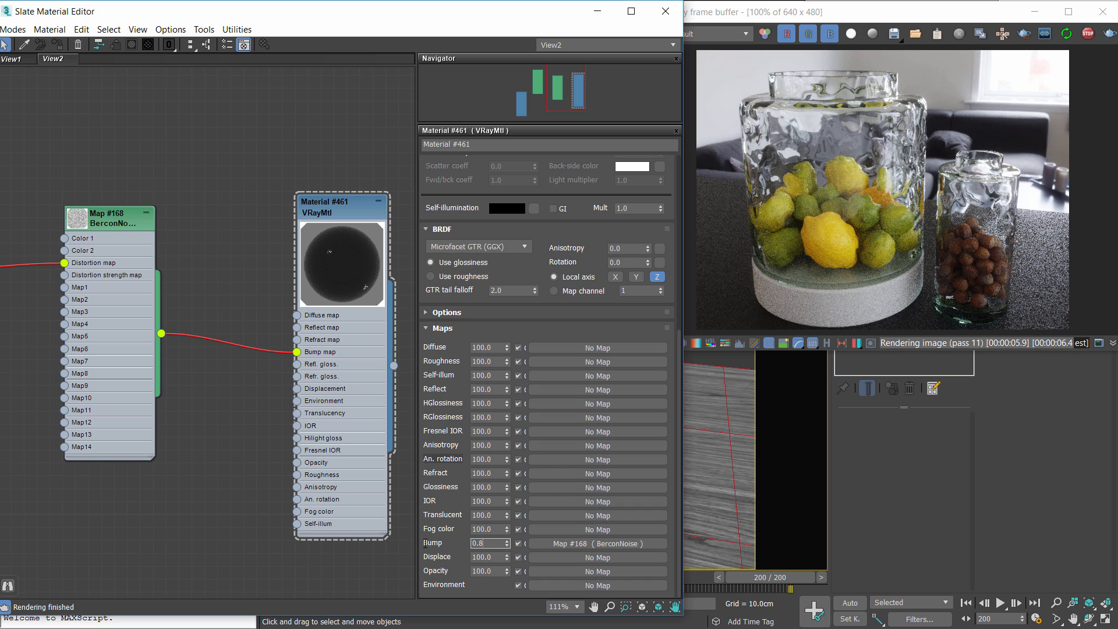
- Add a new VRayMtl in the empty area below the glass material's nodes
{"action": "middle_click_drag", "start_coordinate": [246, 341], "coordinate": [242, 338]}
{"action": "scroll", "coordinate": [242, 338], "scroll_direction": "down", "scroll_amount": 2}
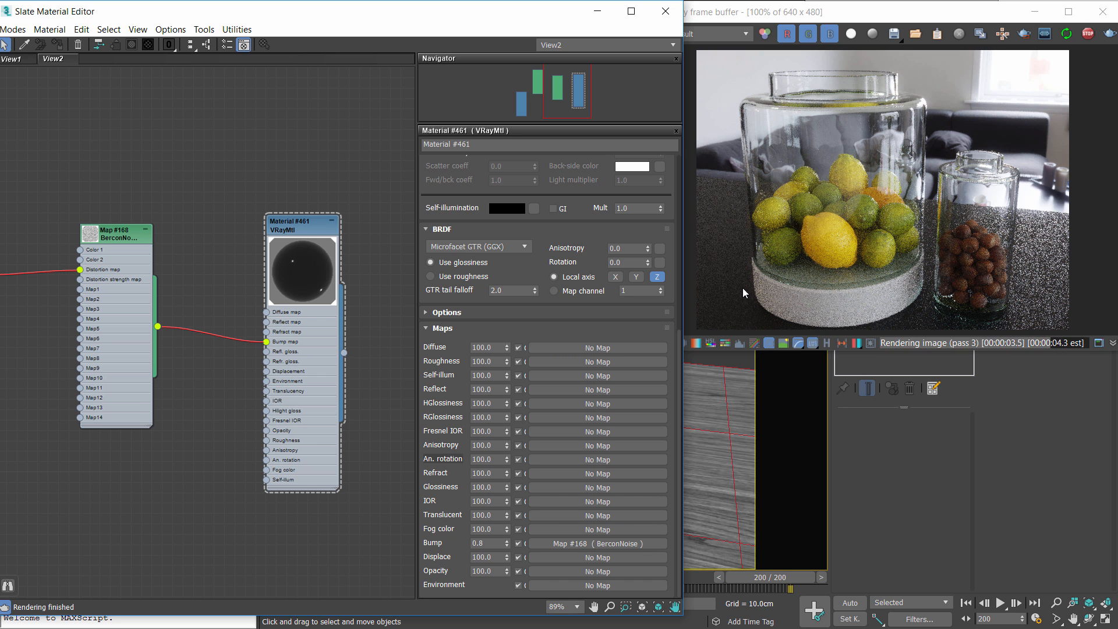
{"action": "middle_click_drag", "start_coordinate": [314, 403], "coordinate": [311, 299]}
{"action": "scroll", "coordinate": [312, 311], "scroll_direction": "down", "scroll_amount": 8}
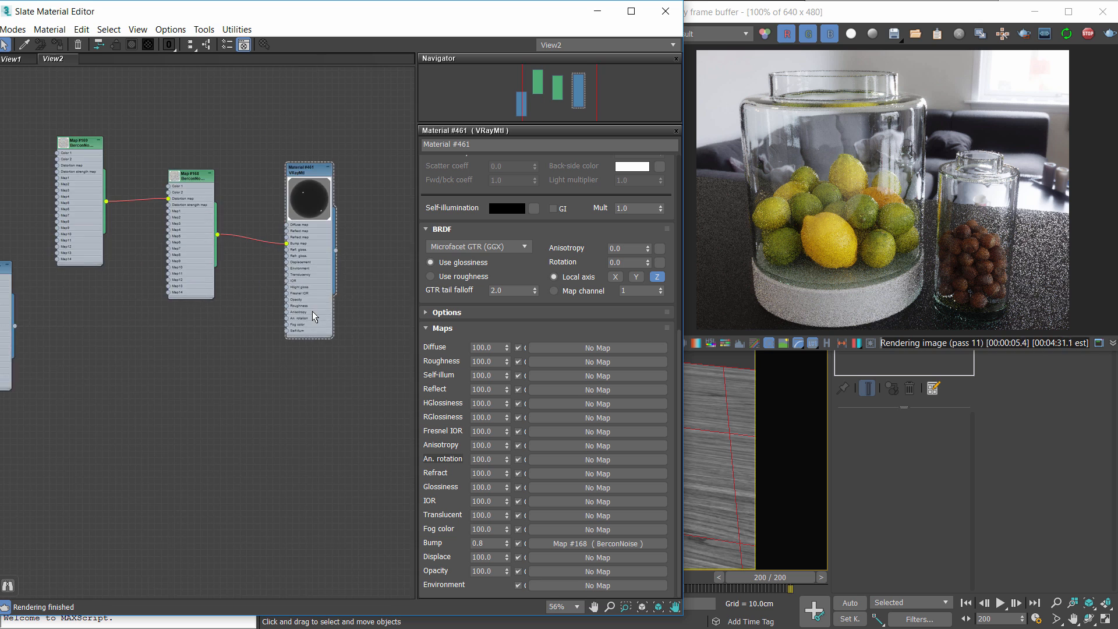
{"action": "middle_click_drag", "start_coordinate": [297, 344], "coordinate": [252, 278]}
{"action": "scroll", "coordinate": [258, 364], "scroll_direction": "up", "scroll_amount": 2}
{"action": "right_click", "coordinate": [257, 363]}
{"action": "mouse_move", "coordinate": [307, 400]}
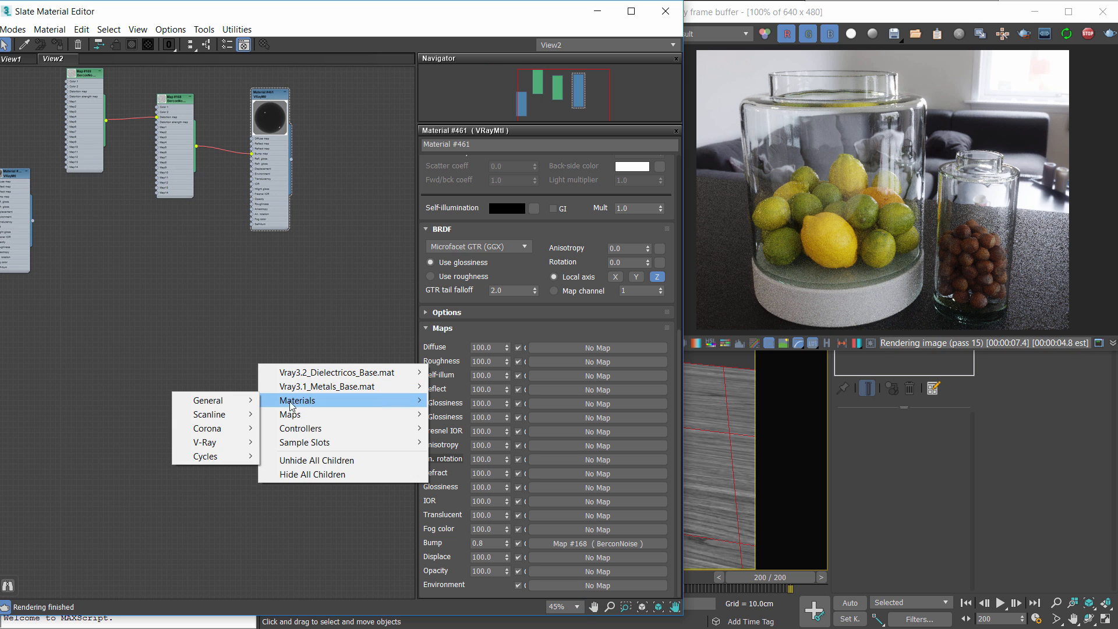
{"action": "mouse_move", "coordinate": [205, 442]}
{"action": "left_click", "coordinate": [113, 284]}
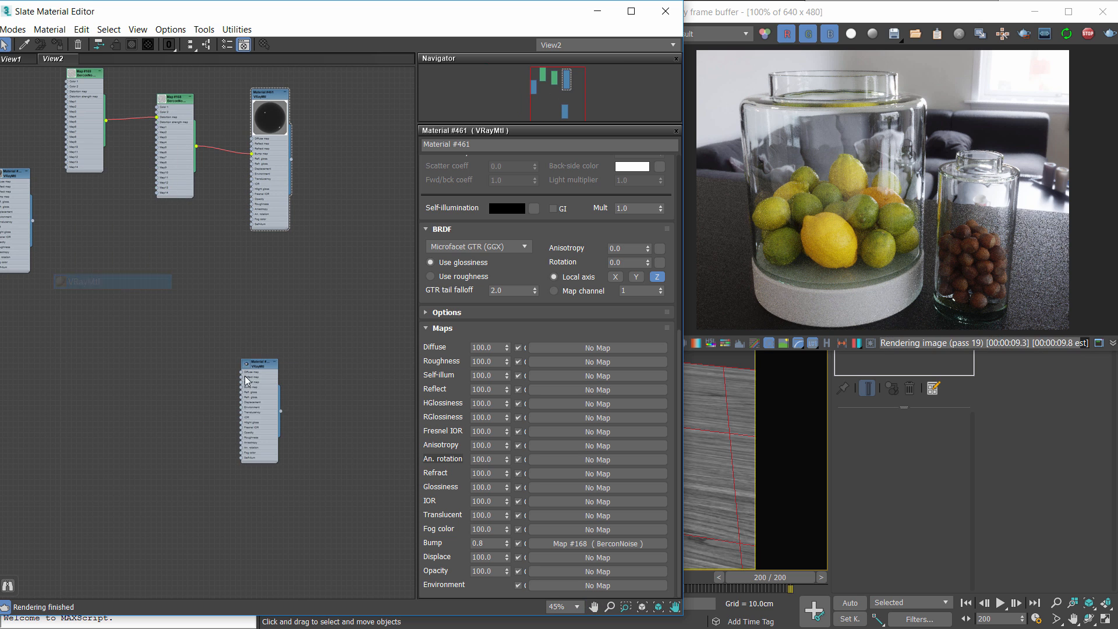
{"action": "scroll", "coordinate": [245, 376], "scroll_direction": "up", "scroll_amount": 3}
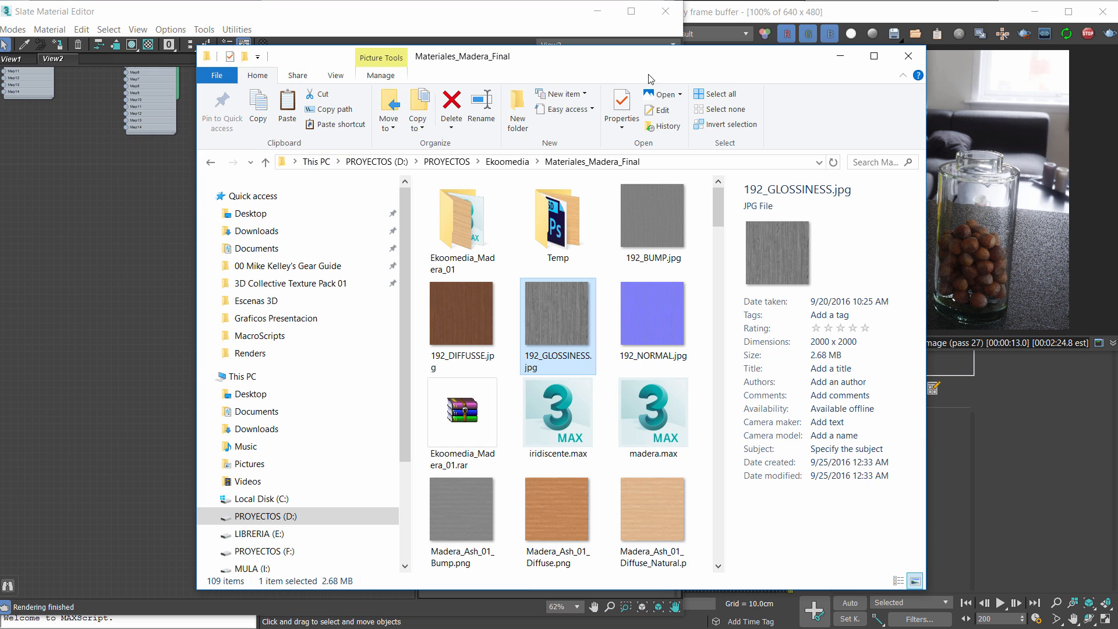
- Bring the grey concrete texture image from the file browser into the node view as a bitmap and enlarge its preview
{"action": "left_click_drag", "start_coordinate": [682, 59], "coordinate": [0, 84]}
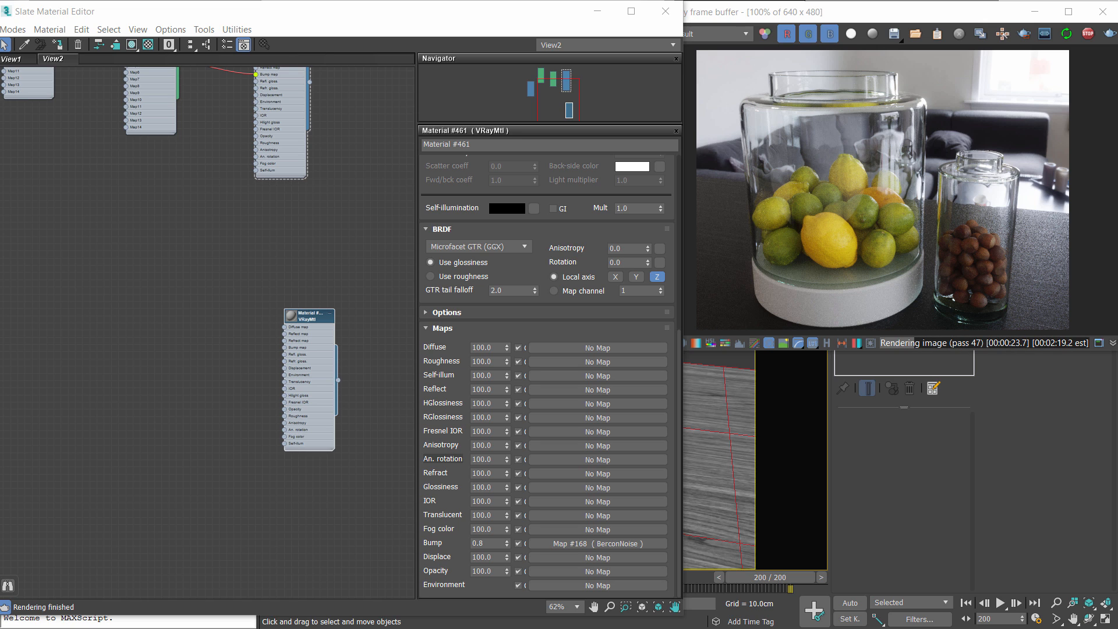
{"action": "left_click_drag", "start_coordinate": [203, 317], "coordinate": [101, 306]}
{"action": "double_click", "coordinate": [185, 319]}
{"action": "left_click_drag", "start_coordinate": [139, 360], "coordinate": [279, 497]}
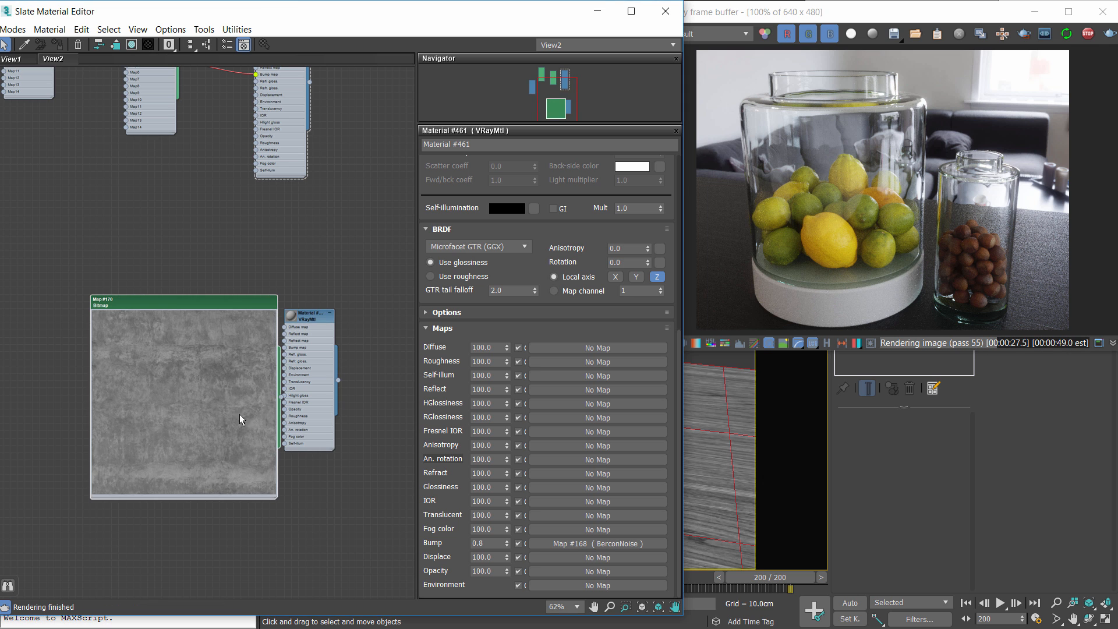
- Place the concrete bitmap node clear of the new VRayMtl and shrink the node to a smaller preview
{"action": "left_click_drag", "start_coordinate": [239, 414], "coordinate": [102, 321]}
{"action": "scroll", "coordinate": [100, 355], "scroll_direction": "down", "scroll_amount": 2}
{"action": "middle_click_drag", "start_coordinate": [175, 358], "coordinate": [225, 358]}
{"action": "scroll", "coordinate": [201, 362], "scroll_direction": "up", "scroll_amount": 3}
{"action": "left_click_drag", "start_coordinate": [151, 314], "coordinate": [208, 383]}
{"action": "scroll", "coordinate": [207, 383], "scroll_direction": "up", "scroll_amount": 1}
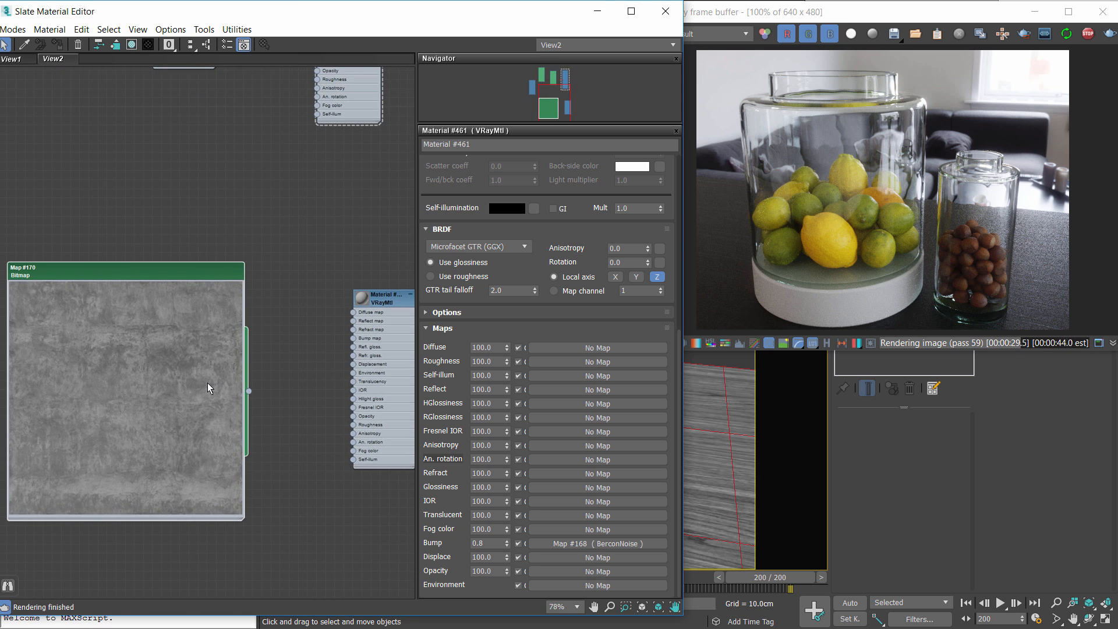
{"action": "left_click_drag", "start_coordinate": [241, 517], "coordinate": [155, 392]}
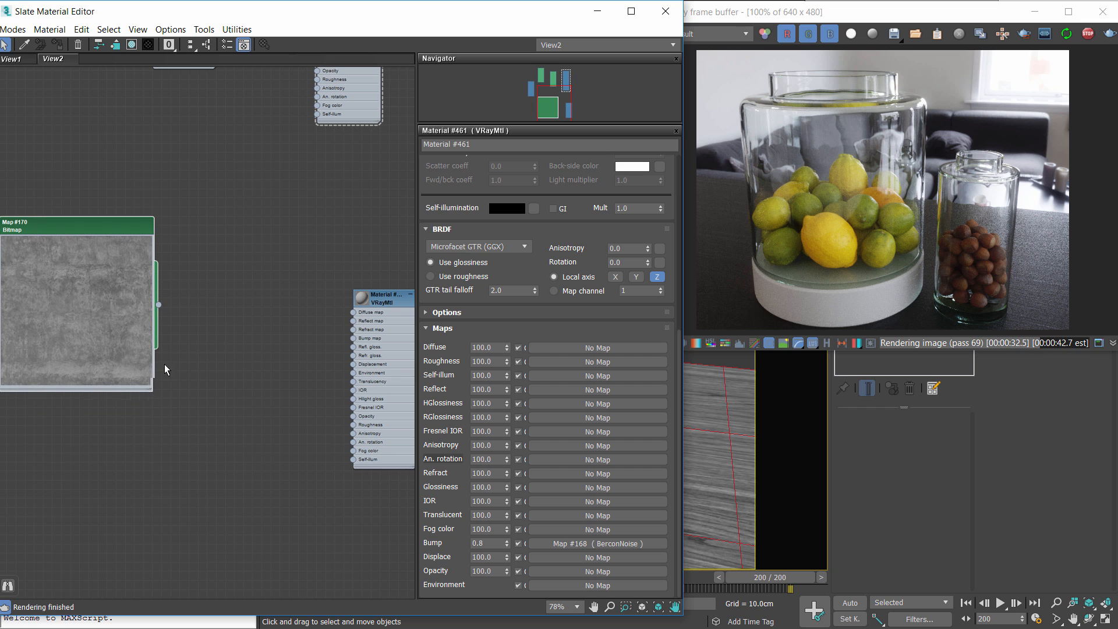
- Connect the concrete bitmap to the Diffuse map input of the new VRayMtl and open that material's parameters
{"action": "left_click_drag", "start_coordinate": [358, 316], "coordinate": [354, 257]}
{"action": "double_click", "coordinate": [361, 298]}
{"action": "double_click", "coordinate": [354, 257]}
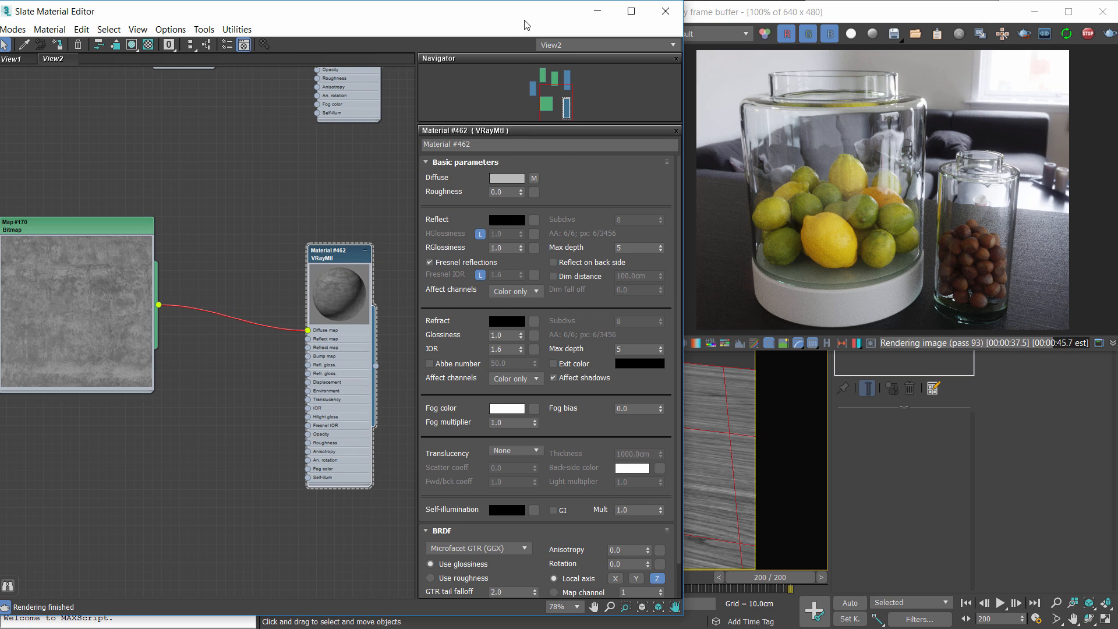
- Select the large jar's round base in the viewport and return the material editor to its working position
{"action": "left_click_drag", "start_coordinate": [528, 17], "coordinate": [559, 53]}
{"action": "left_click", "coordinate": [446, 498]}
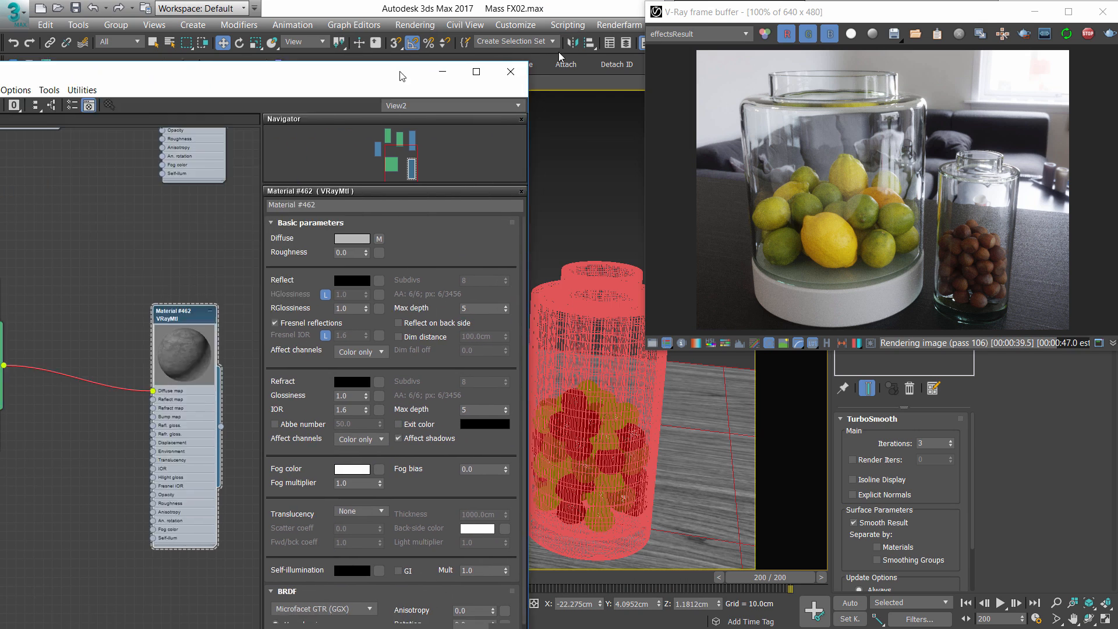
{"action": "left_click_drag", "start_coordinate": [400, 75], "coordinate": [613, 33]}
- Insert a V-Ray triplanar map between the concrete bitmap and the Diffuse map input, and assign the material to the selected jar base
{"action": "right_click", "coordinate": [246, 427]}
{"action": "mouse_move", "coordinate": [280, 477]}
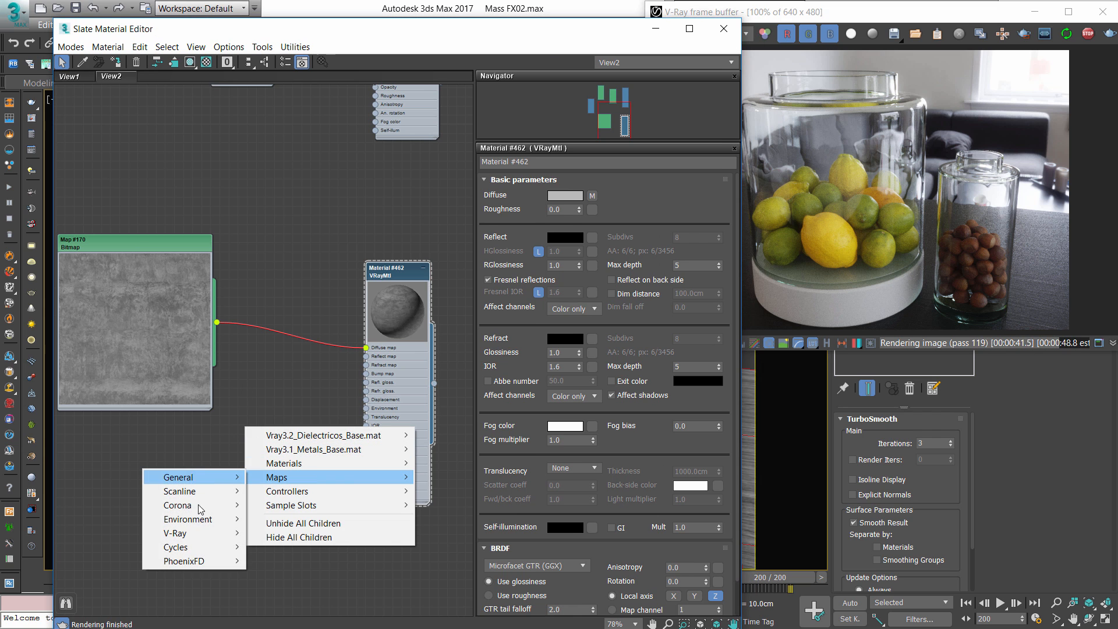
{"action": "mouse_move", "coordinate": [180, 533]}
{"action": "left_click", "coordinate": [88, 516]}
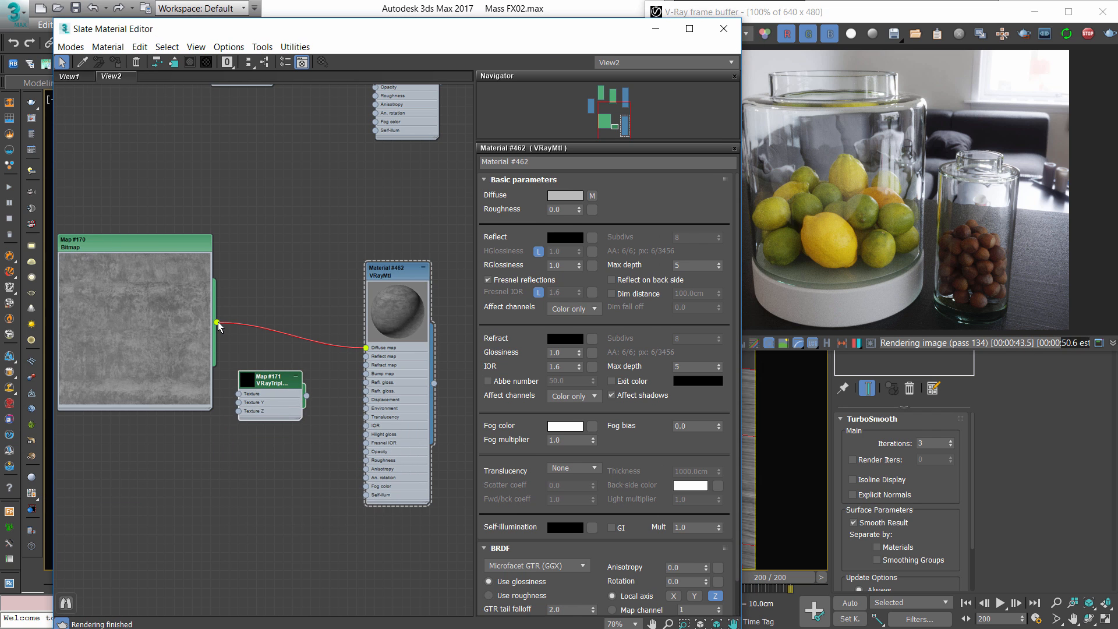
{"action": "scroll", "coordinate": [218, 327], "scroll_direction": "up", "scroll_amount": 2}
{"action": "left_click_drag", "start_coordinate": [217, 322], "coordinate": [252, 413]}
{"action": "left_click_drag", "start_coordinate": [325, 412], "coordinate": [397, 353]}
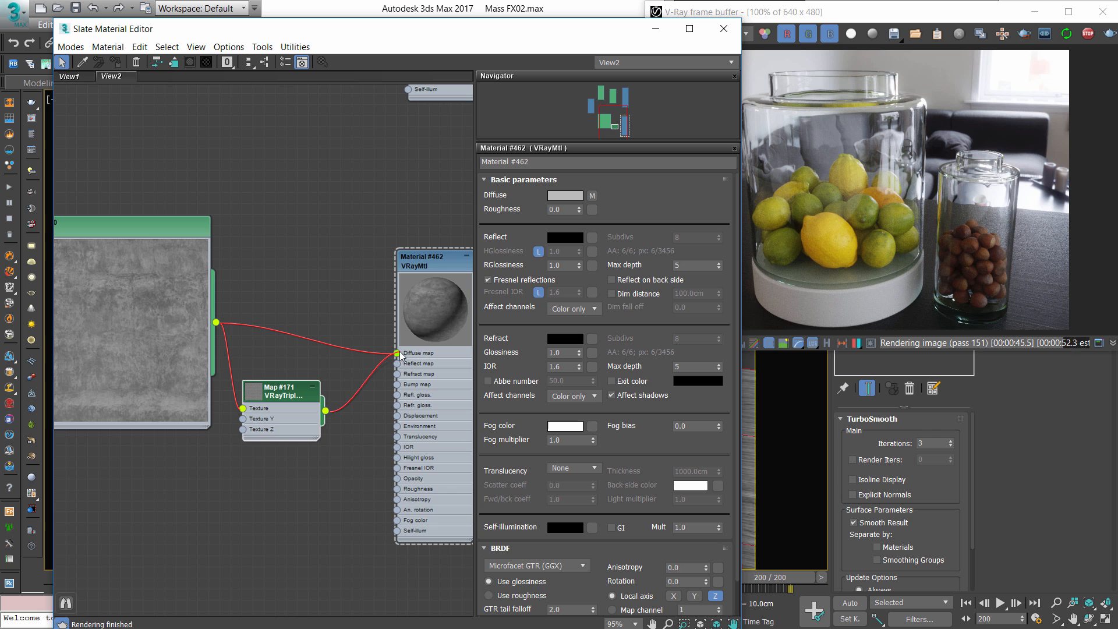
{"action": "left_click_drag", "start_coordinate": [285, 392], "coordinate": [297, 337]}
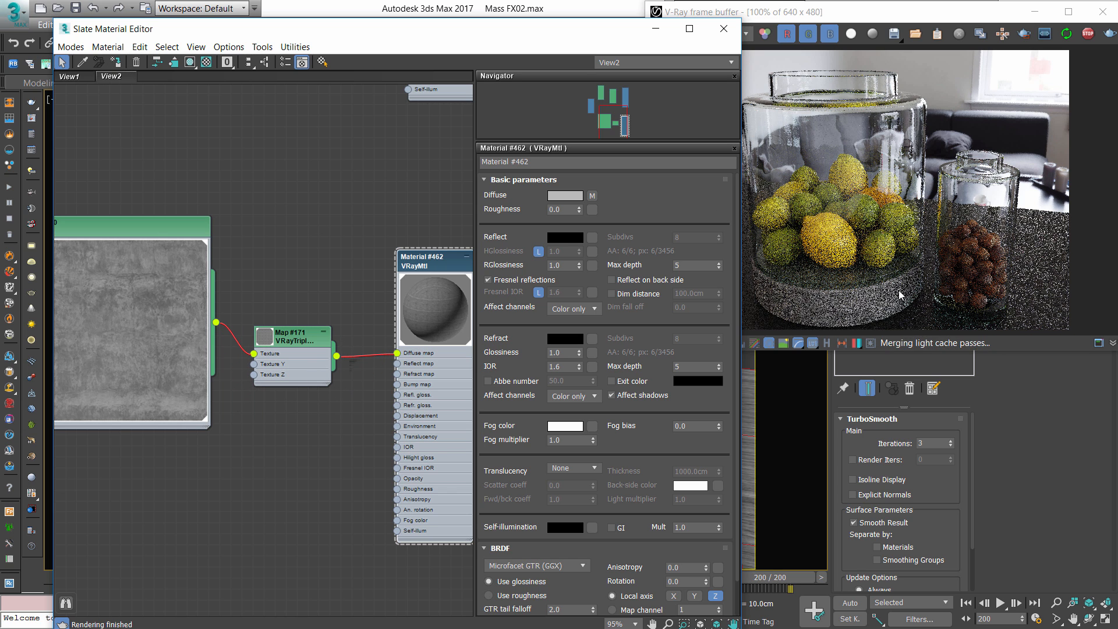
- Frame the large jar's base up close and limit the interactive render to a region around it
{"action": "left_click", "coordinate": [718, 28]}
{"action": "scroll", "coordinate": [456, 379], "scroll_direction": "up", "scroll_amount": 8}
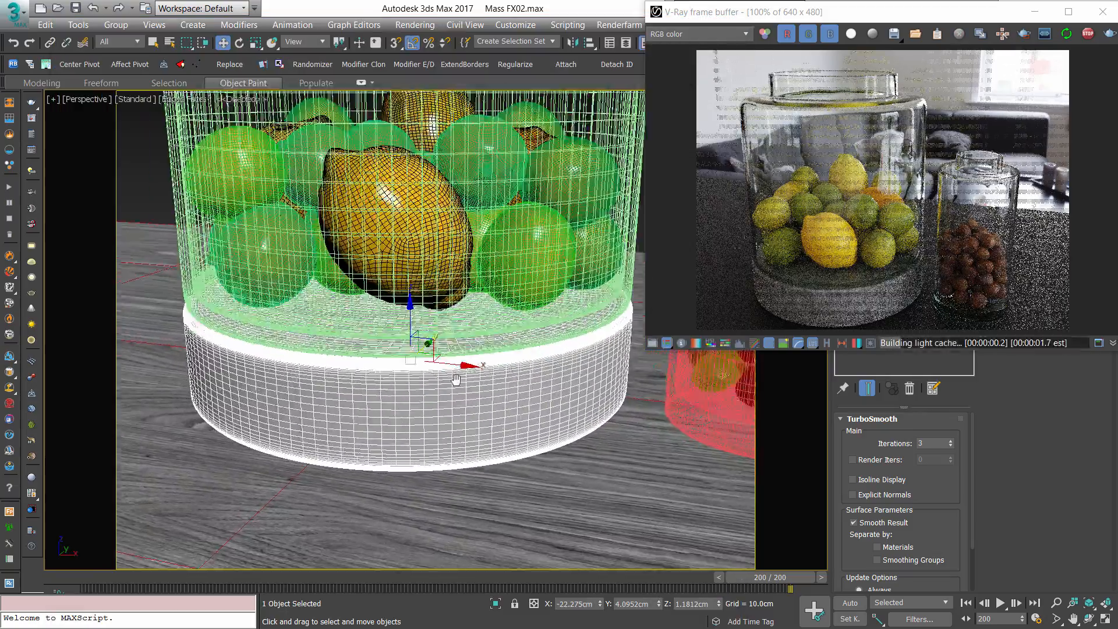
{"action": "scroll", "coordinate": [456, 380], "scroll_direction": "up", "scroll_amount": 4}
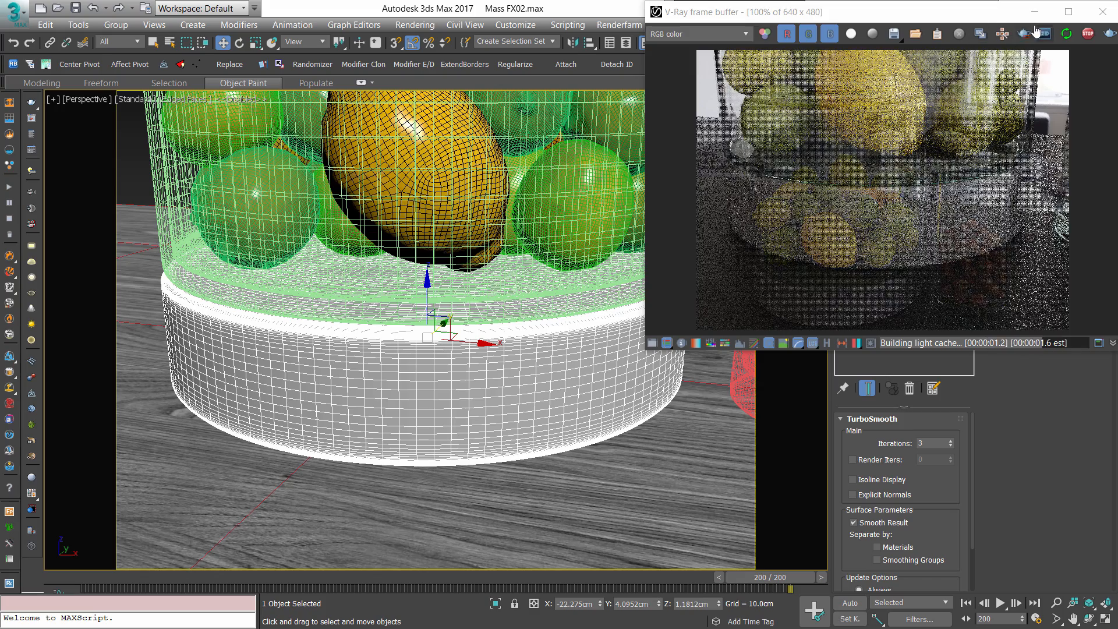
{"action": "left_click", "coordinate": [1023, 34]}
{"action": "left_click_drag", "start_coordinate": [731, 165], "coordinate": [1035, 273]}
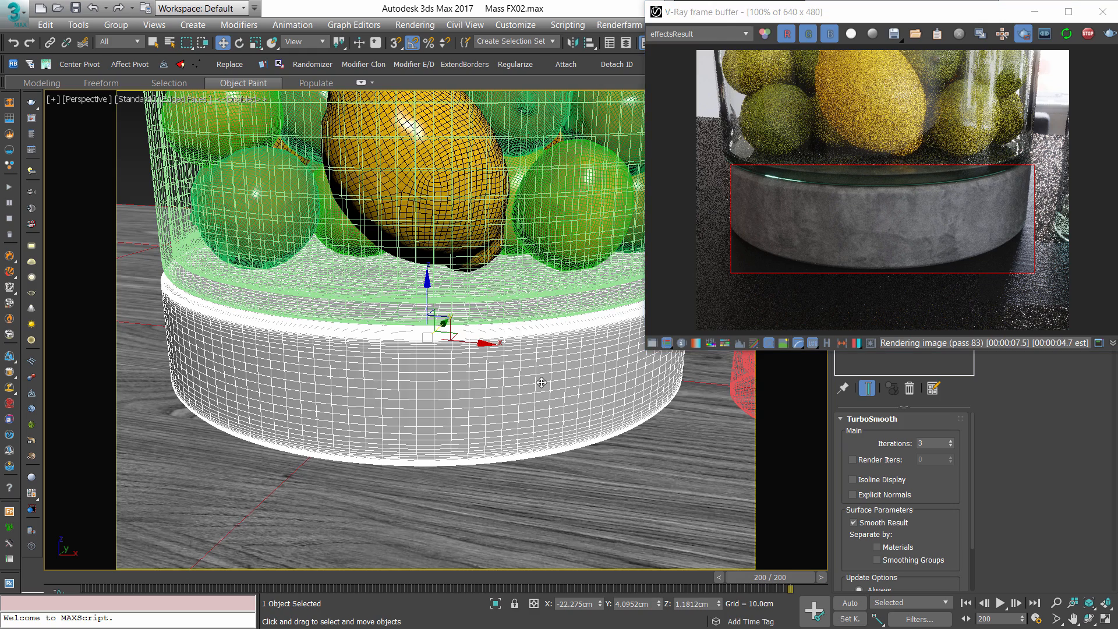
- Set the concrete material's Reflect color to white
{"action": "key", "text": "m"}
{"action": "scroll", "coordinate": [408, 262], "scroll_direction": "down", "scroll_amount": 4}
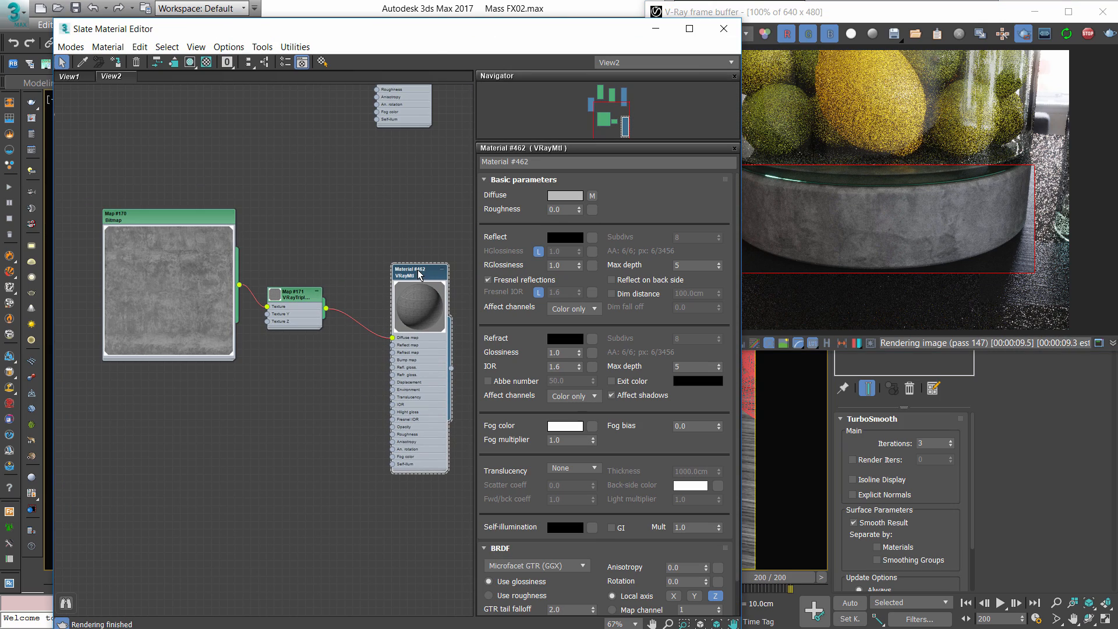
{"action": "left_click_drag", "start_coordinate": [288, 302], "coordinate": [295, 279]}
{"action": "left_click", "coordinate": [566, 240]}
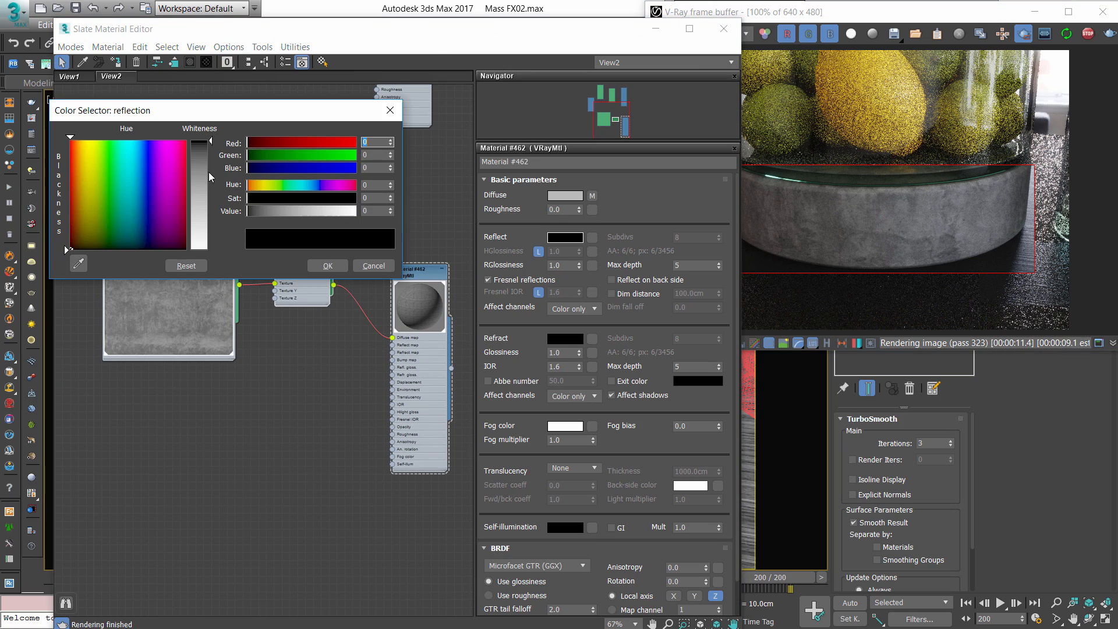
{"action": "left_click_drag", "start_coordinate": [206, 173], "coordinate": [207, 255]}
{"action": "left_click", "coordinate": [338, 266]}
{"action": "scroll", "coordinate": [529, 585], "scroll_direction": "down", "scroll_amount": 3}
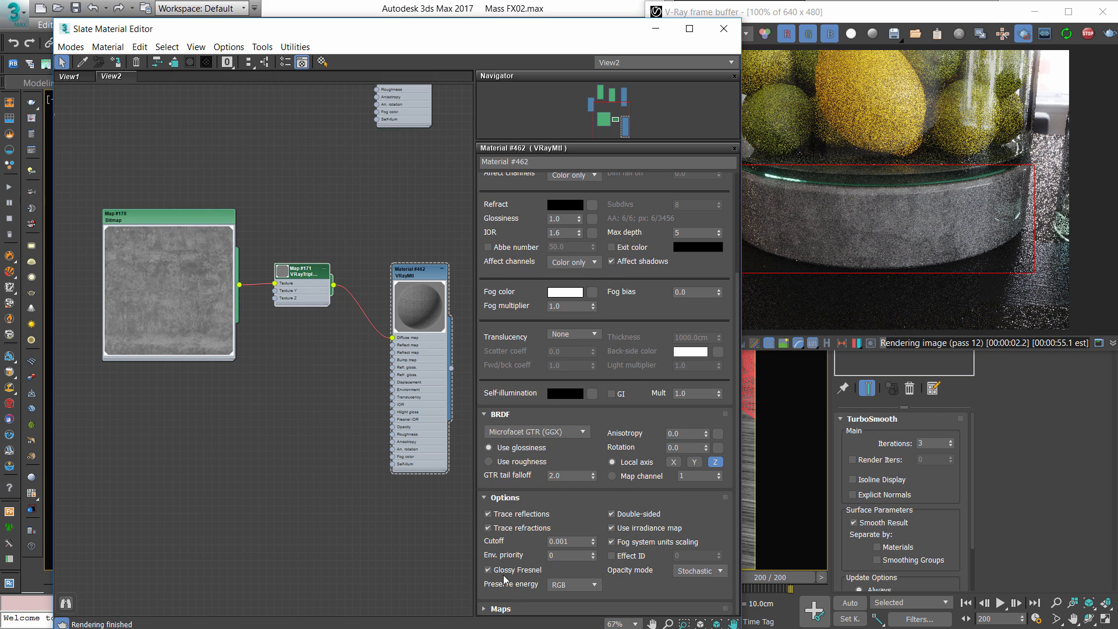
- Bring ResinBlackR.jpg in as a bitmap node below the diffuse bitmap and enlarge it to a similar size
{"action": "left_click_drag", "start_coordinate": [423, 274], "coordinate": [422, 298]}
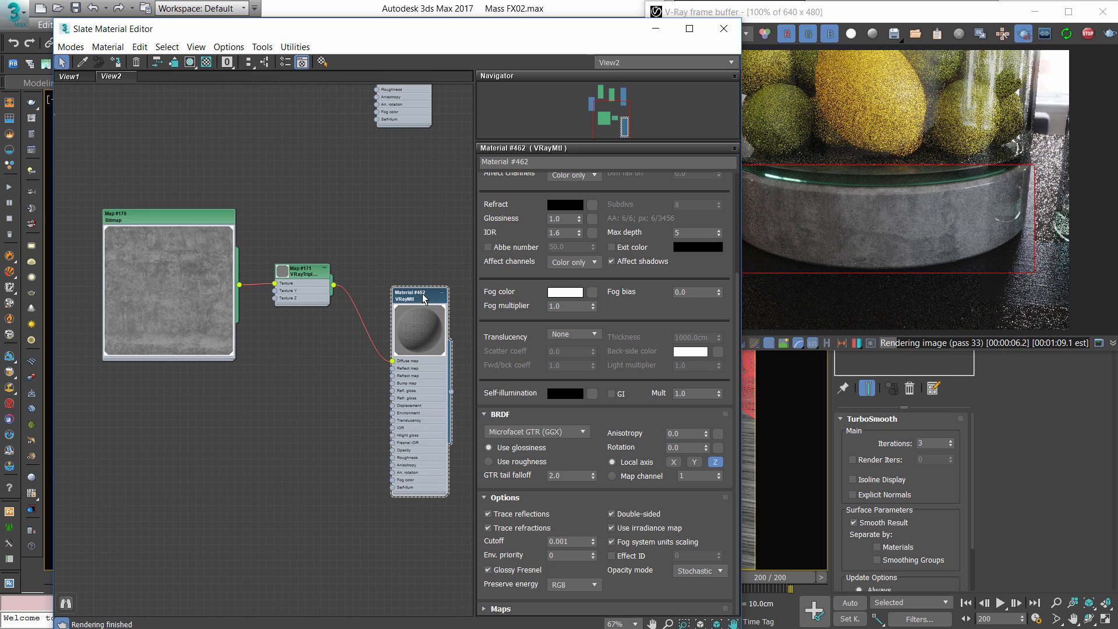
{"action": "left_click", "coordinate": [285, 427]}
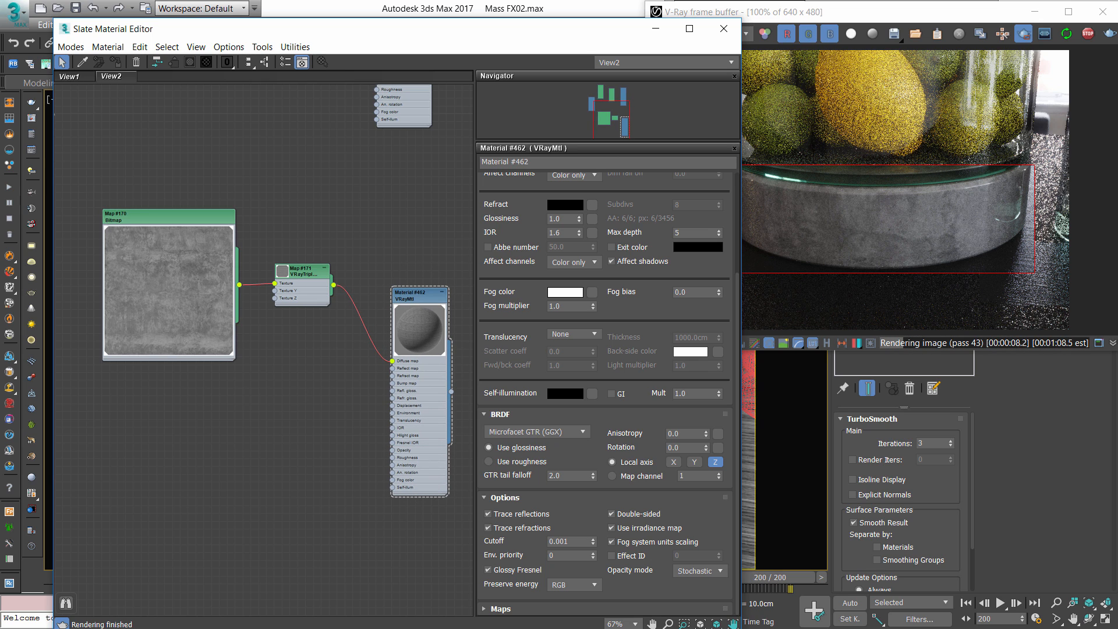
{"action": "left_click_drag", "start_coordinate": [234, 439], "coordinate": [173, 409]}
{"action": "double_click", "coordinate": [210, 435]}
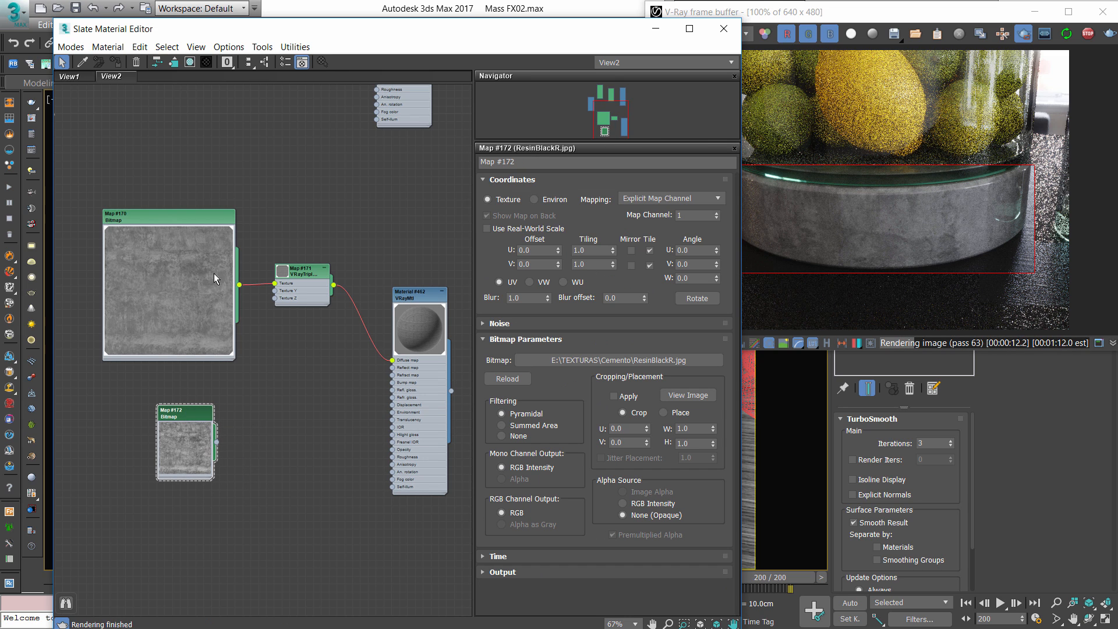
{"action": "left_click_drag", "start_coordinate": [211, 482], "coordinate": [292, 558]}
{"action": "left_click_drag", "start_coordinate": [281, 436], "coordinate": [226, 436]}
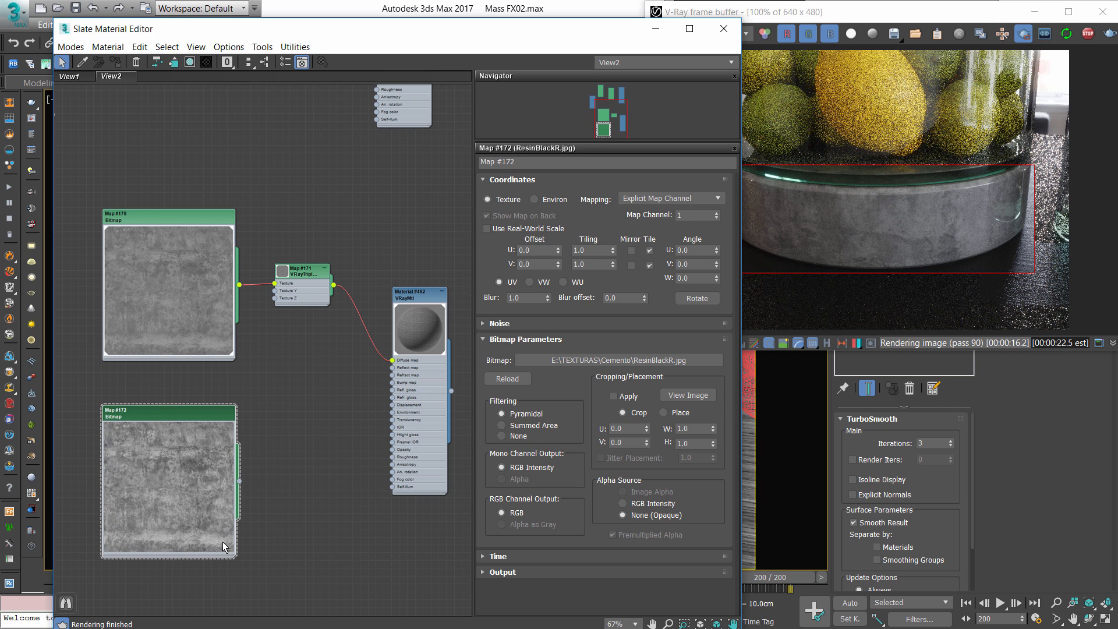
- Add an Output map beside the ResinBlackR bitmap and connect the bitmap to its Map input
{"action": "right_click", "coordinate": [336, 447]}
{"action": "mouse_move", "coordinate": [383, 497]}
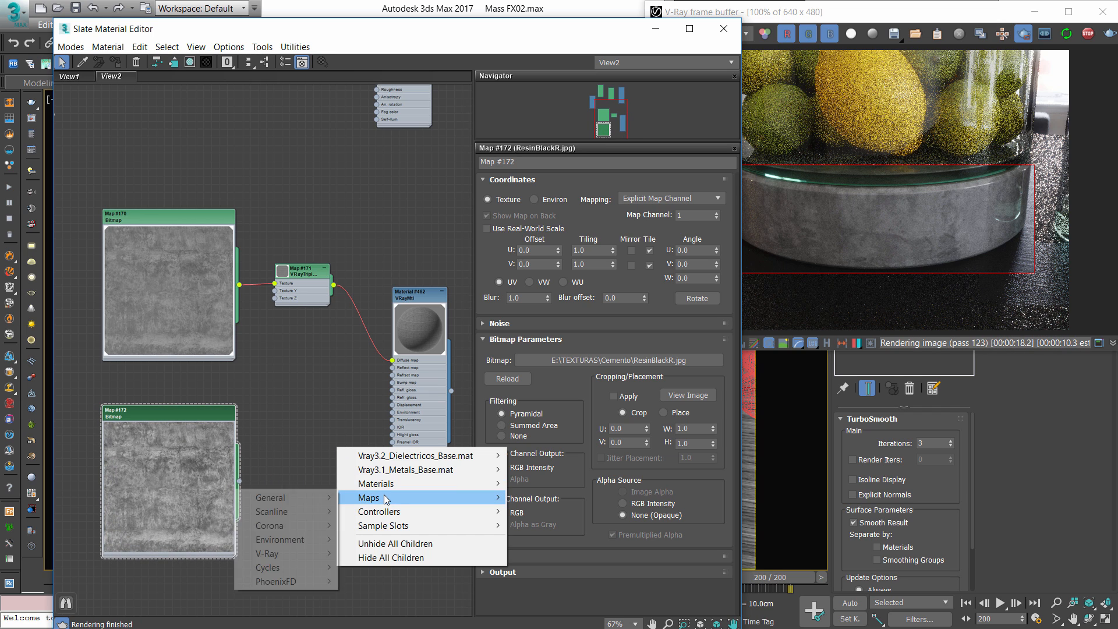
{"action": "mouse_move", "coordinate": [284, 501]}
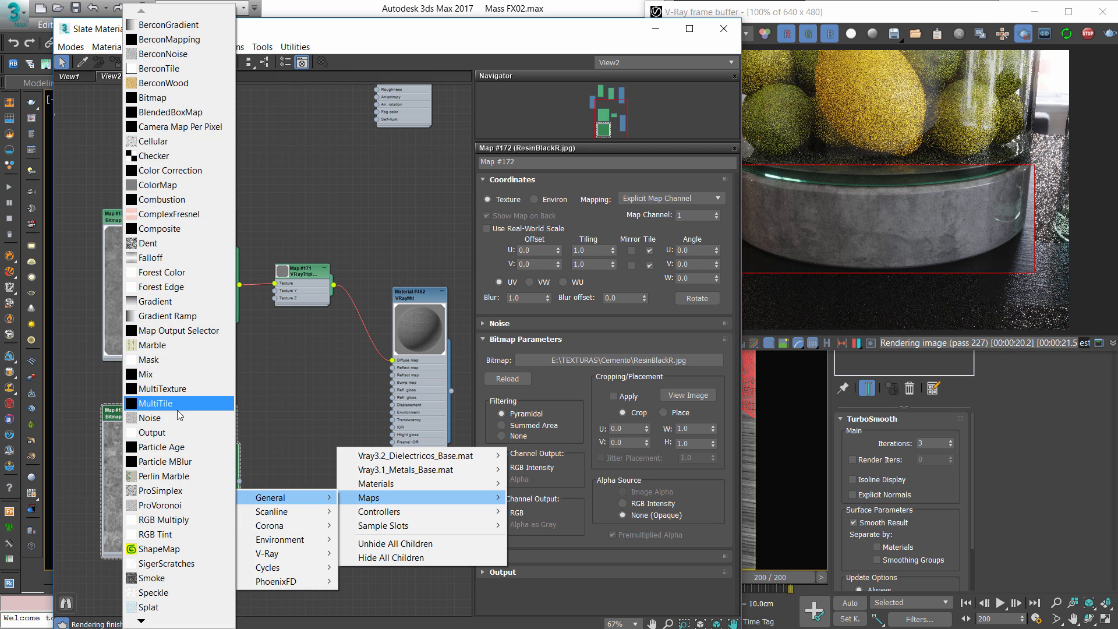
{"action": "left_click", "coordinate": [153, 432]}
{"action": "scroll", "coordinate": [242, 482], "scroll_direction": "up", "scroll_amount": 1}
{"action": "left_click_drag", "start_coordinate": [306, 466], "coordinate": [317, 454]}
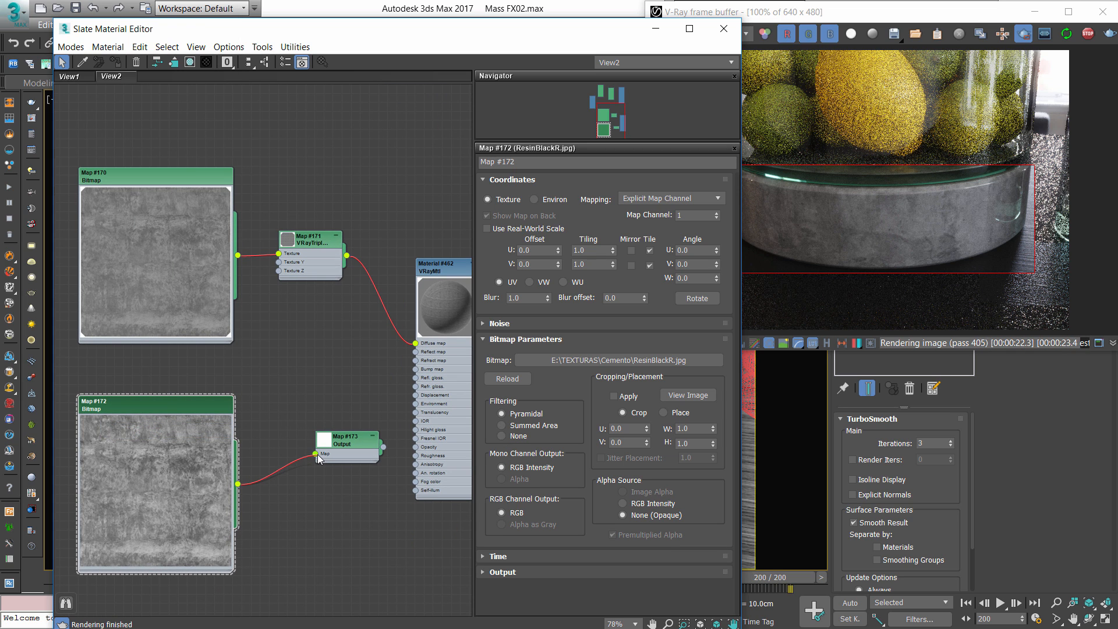
- Reposition the ResinBlackR and Output nodes, enlarge the Output preview, and connect the Output map to the material's Refl. gloss input
{"action": "left_click_drag", "start_coordinate": [212, 405], "coordinate": [177, 386]}
{"action": "left_click_drag", "start_coordinate": [329, 442], "coordinate": [256, 451]}
{"action": "double_click", "coordinate": [265, 459]}
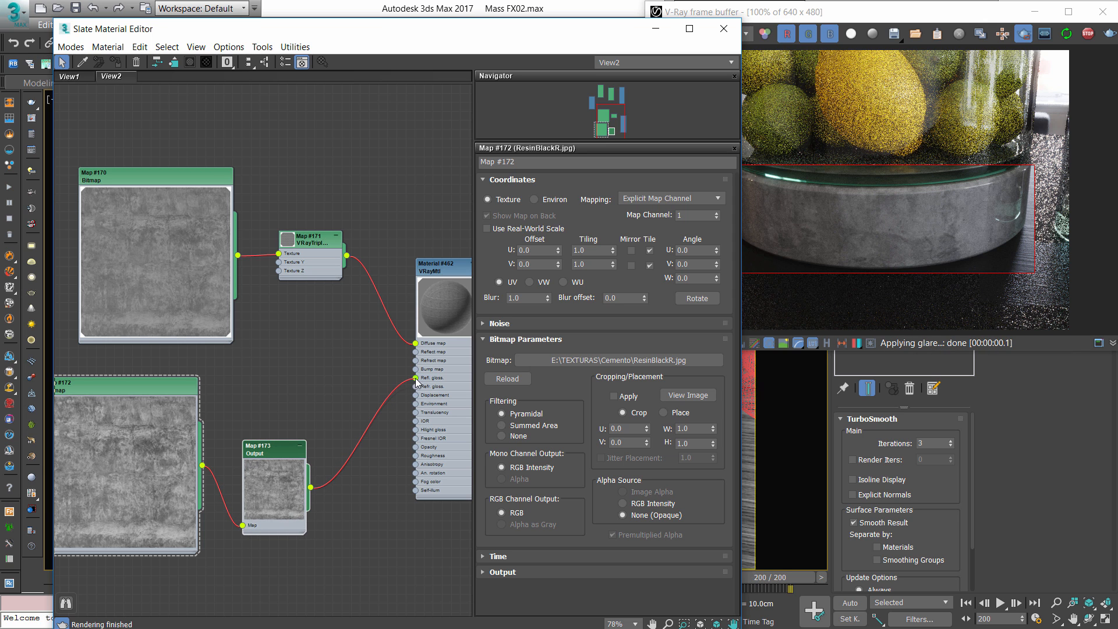
- Enlarge the concrete material node's preview and place the node clear of its maps
{"action": "middle_click_drag", "start_coordinate": [285, 315], "coordinate": [213, 302]}
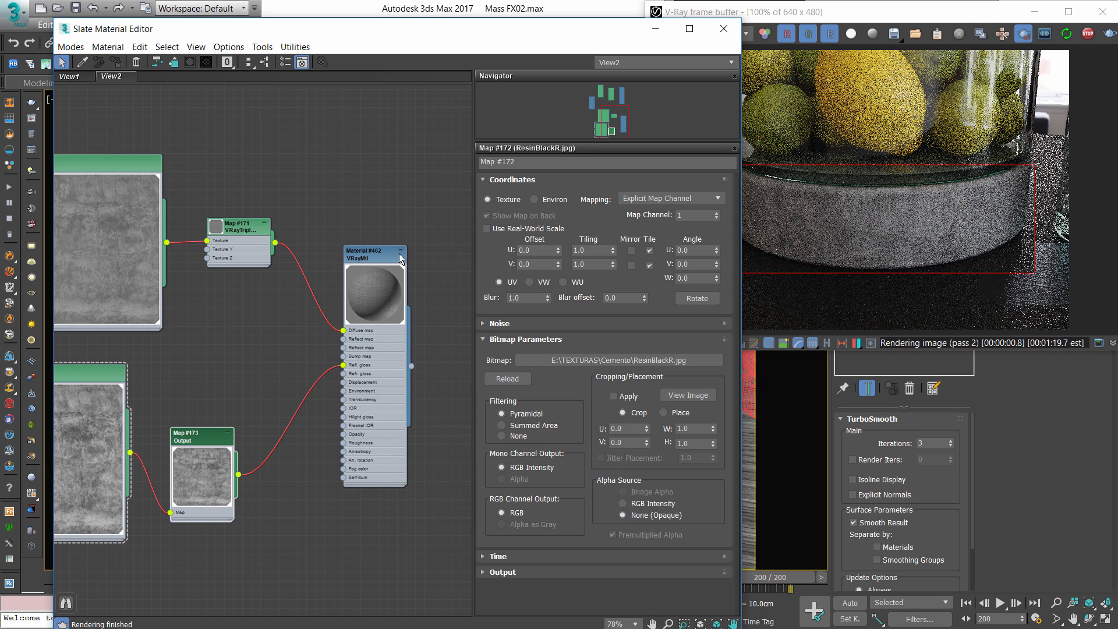
{"action": "double_click", "coordinate": [376, 297]}
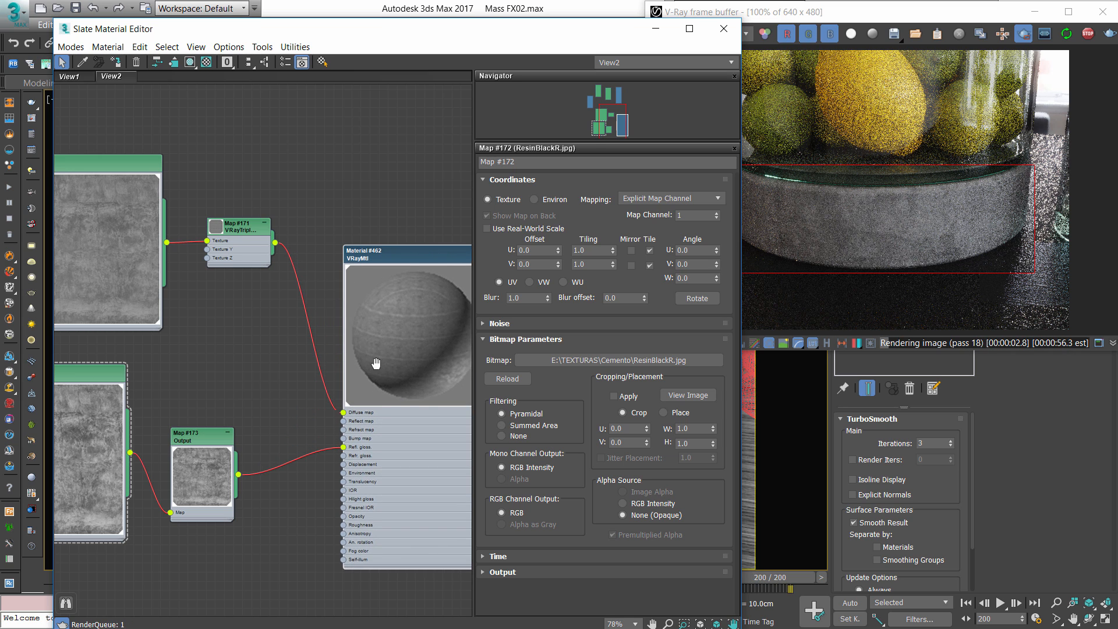
{"action": "middle_click_drag", "start_coordinate": [375, 364], "coordinate": [314, 330]}
{"action": "scroll", "coordinate": [369, 260], "scroll_direction": "up", "scroll_amount": 1}
{"action": "left_click_drag", "start_coordinate": [318, 250], "coordinate": [351, 216]}
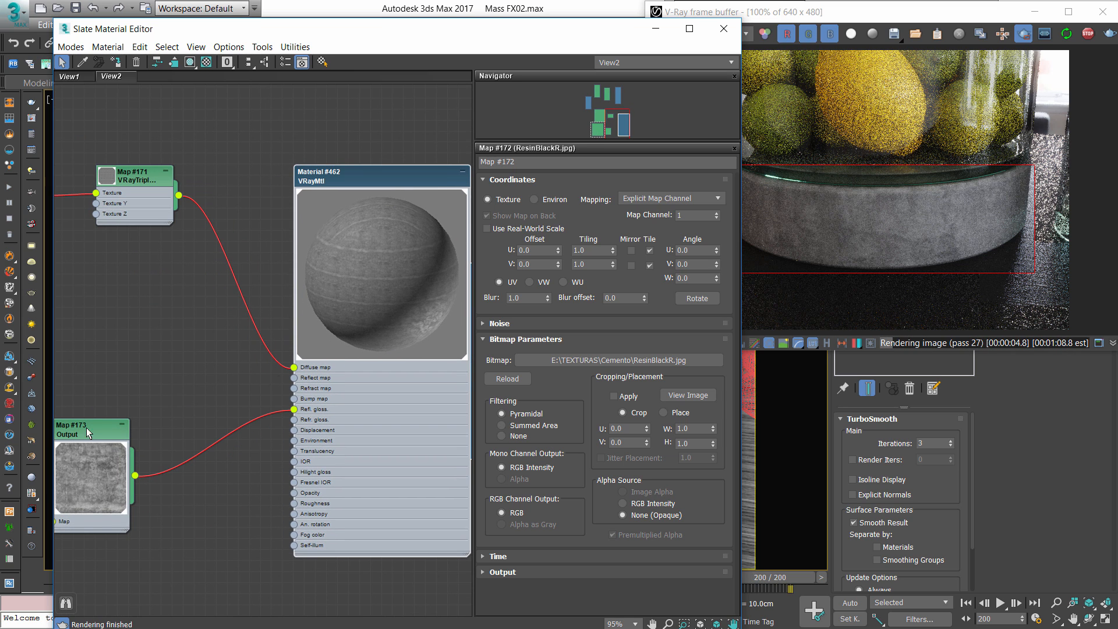
- Enable the Output map's color map and set its curve's start point to 0.4 and end point to 0.9
{"action": "left_click_drag", "start_coordinate": [86, 428], "coordinate": [118, 418]}
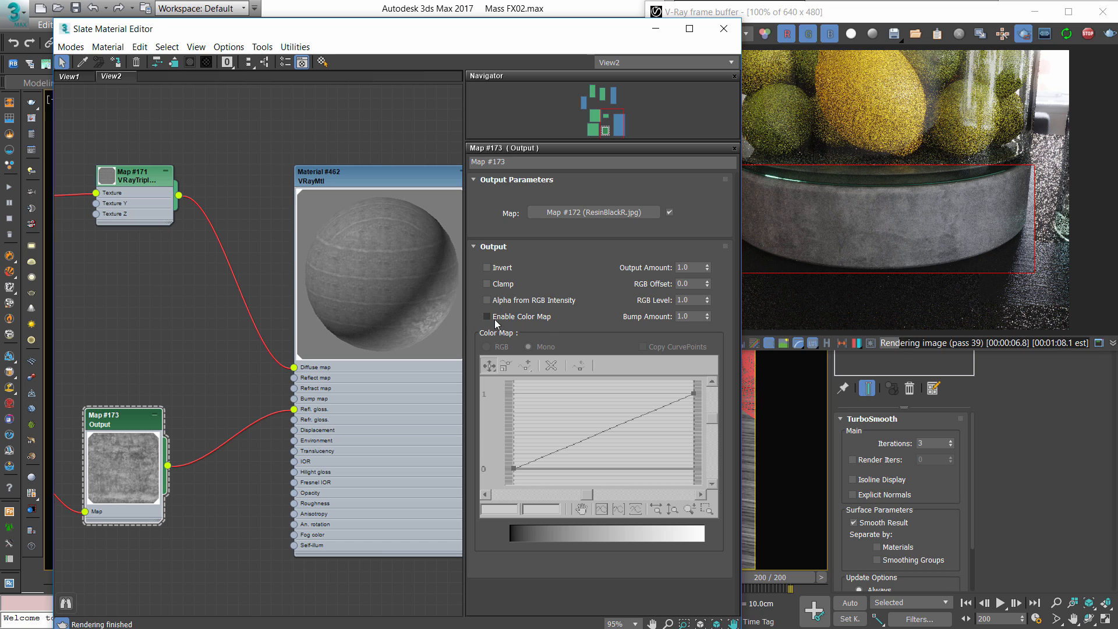
{"action": "left_click", "coordinate": [494, 320]}
{"action": "left_click_drag", "start_coordinate": [508, 472], "coordinate": [508, 437]}
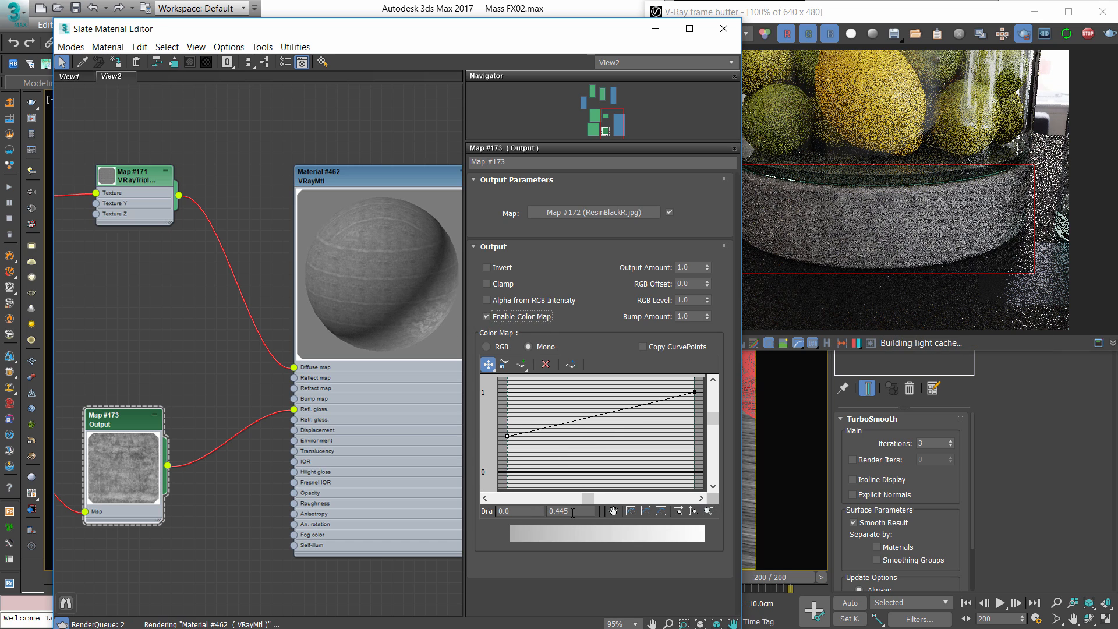
{"action": "left_click_drag", "start_coordinate": [573, 512], "coordinate": [462, 516]}
{"action": "type", "text": "0.4"}
{"action": "key", "text": "Return"}
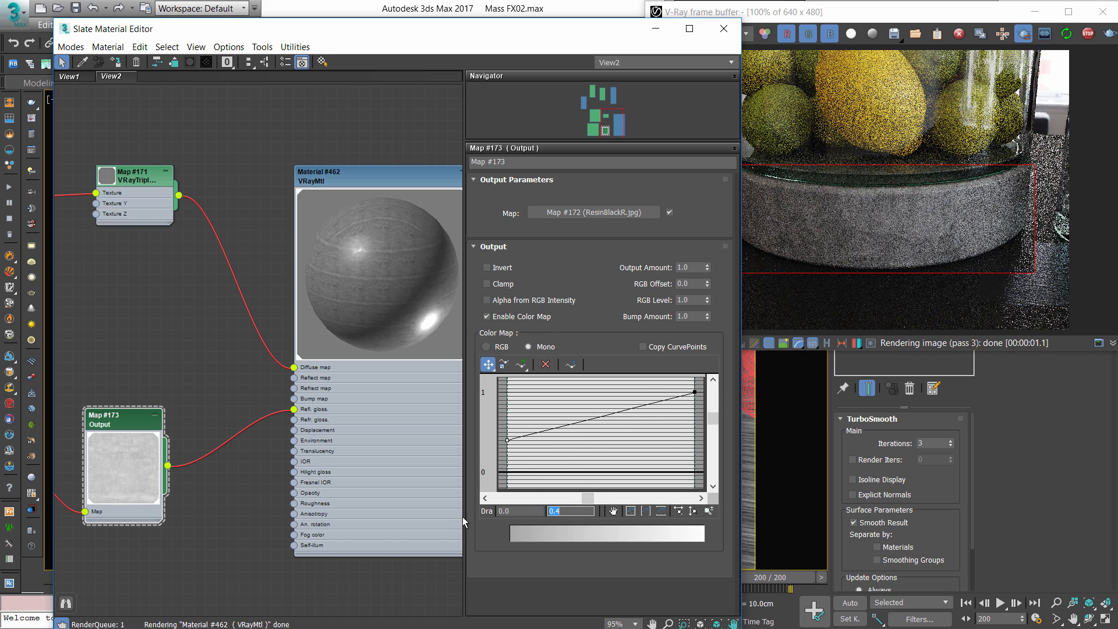
{"action": "left_click", "coordinate": [695, 392]}
{"action": "left_click_drag", "start_coordinate": [570, 512], "coordinate": [488, 515]}
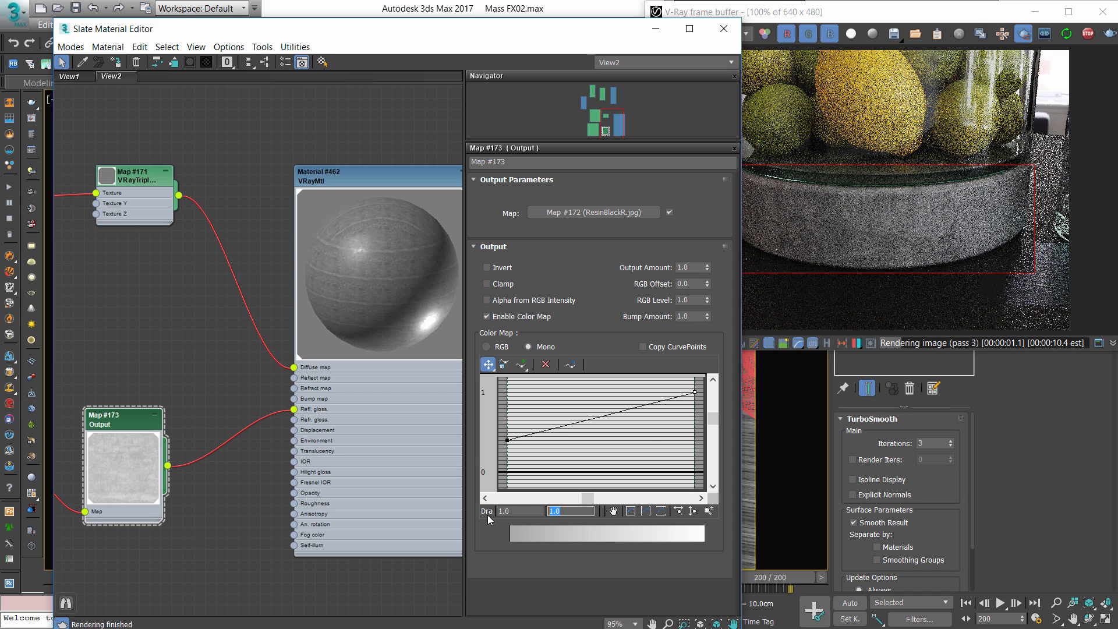
{"action": "type", "text": "0.9"}
{"action": "key", "text": "Return"}
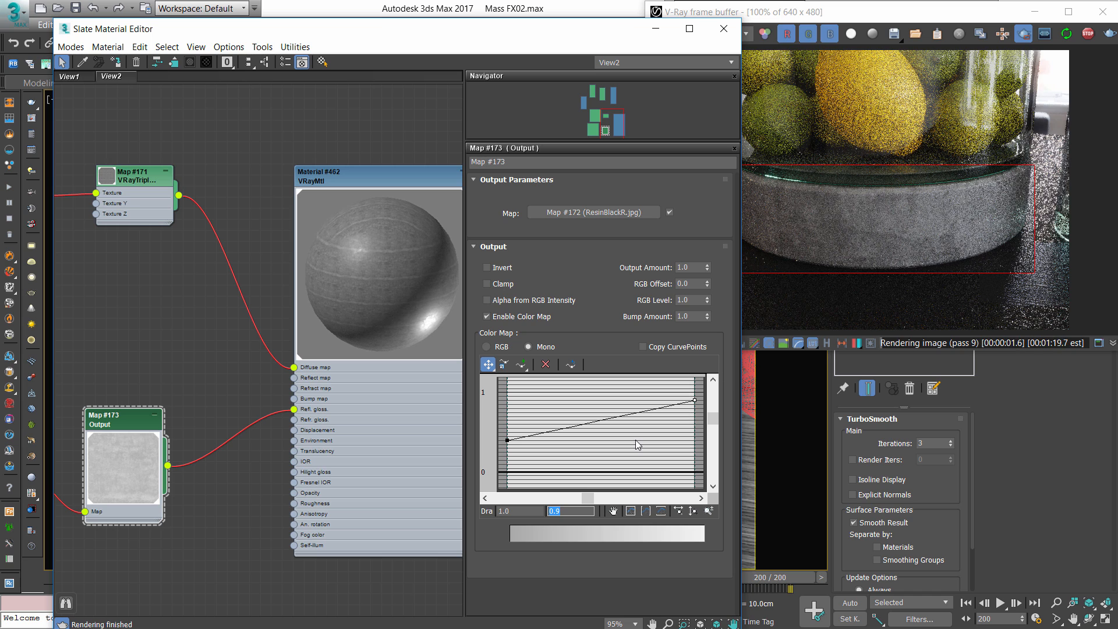
- Shrink the render region to a small area around the left edge of the jar's base
{"action": "left_click", "coordinate": [967, 195]}
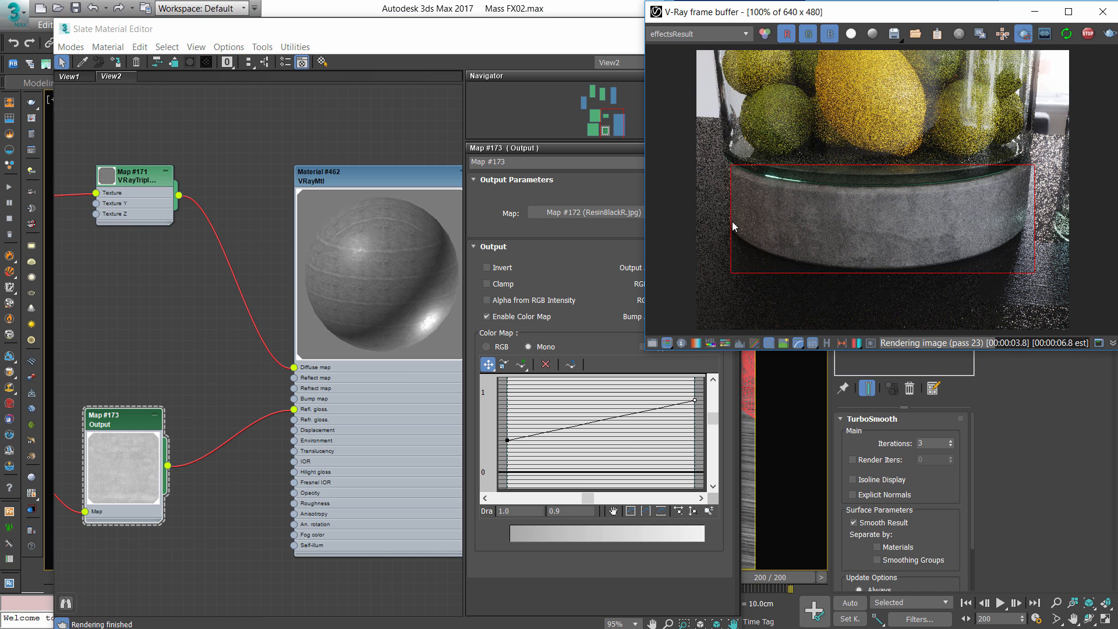
{"action": "left_click_drag", "start_coordinate": [716, 152], "coordinate": [773, 252]}
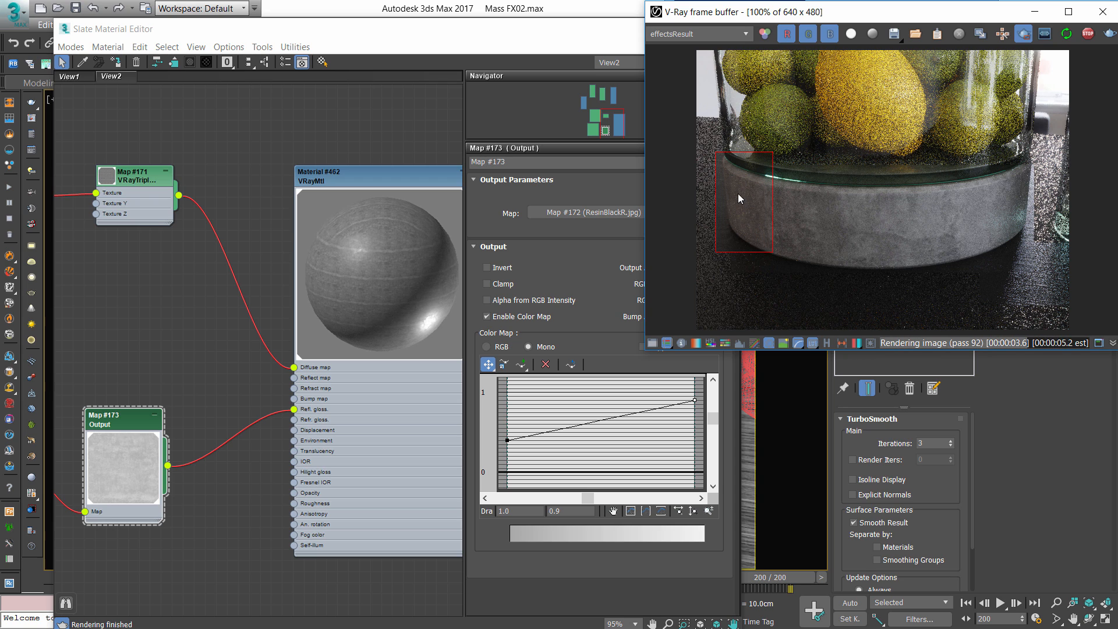
- Move the ResinBlackR bitmap and Output nodes away from the material and collapse the bitmap's preview beside the Output node
{"action": "middle_click_drag", "start_coordinate": [207, 410], "coordinate": [280, 344]}
{"action": "scroll", "coordinate": [280, 344], "scroll_direction": "down", "scroll_amount": 4}
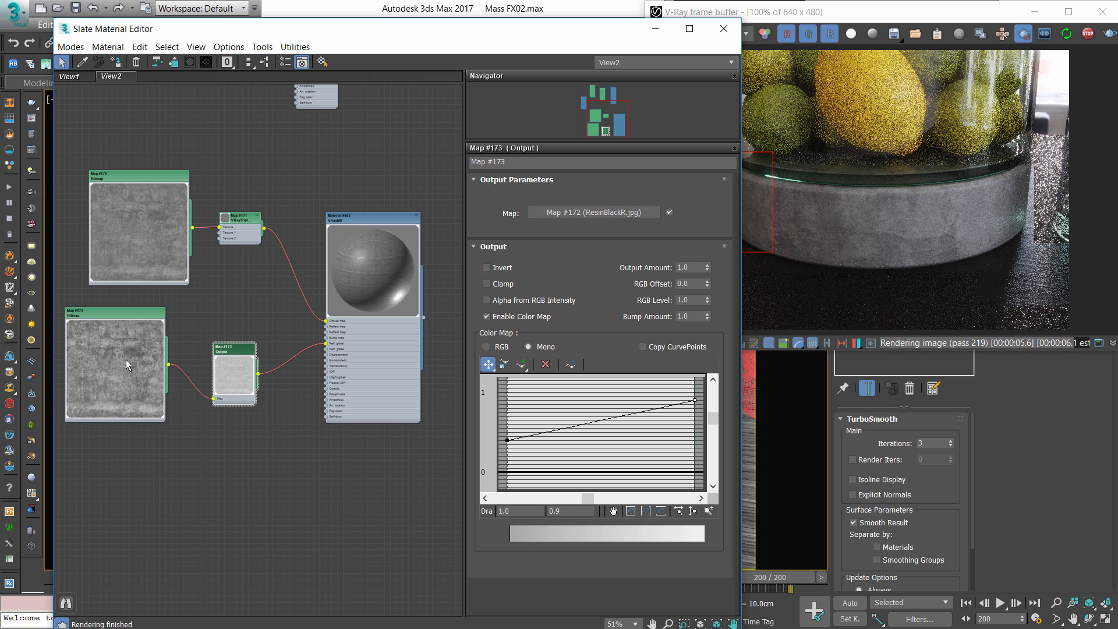
{"action": "left_click_drag", "start_coordinate": [126, 359], "coordinate": [44, 365]}
{"action": "left_click_drag", "start_coordinate": [240, 378], "coordinate": [158, 366]}
{"action": "middle_click_drag", "start_coordinate": [58, 382], "coordinate": [153, 352]}
{"action": "left_click_drag", "start_coordinate": [130, 331], "coordinate": [165, 324]}
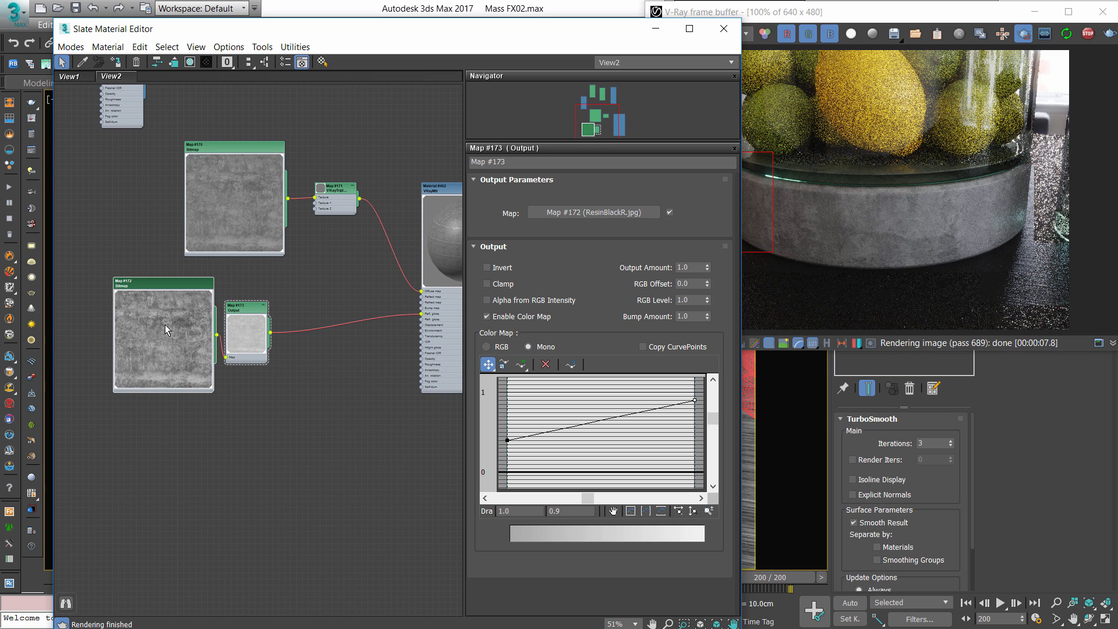
{"action": "double_click", "coordinate": [165, 324]}
{"action": "left_click_drag", "start_coordinate": [214, 292], "coordinate": [180, 315]}
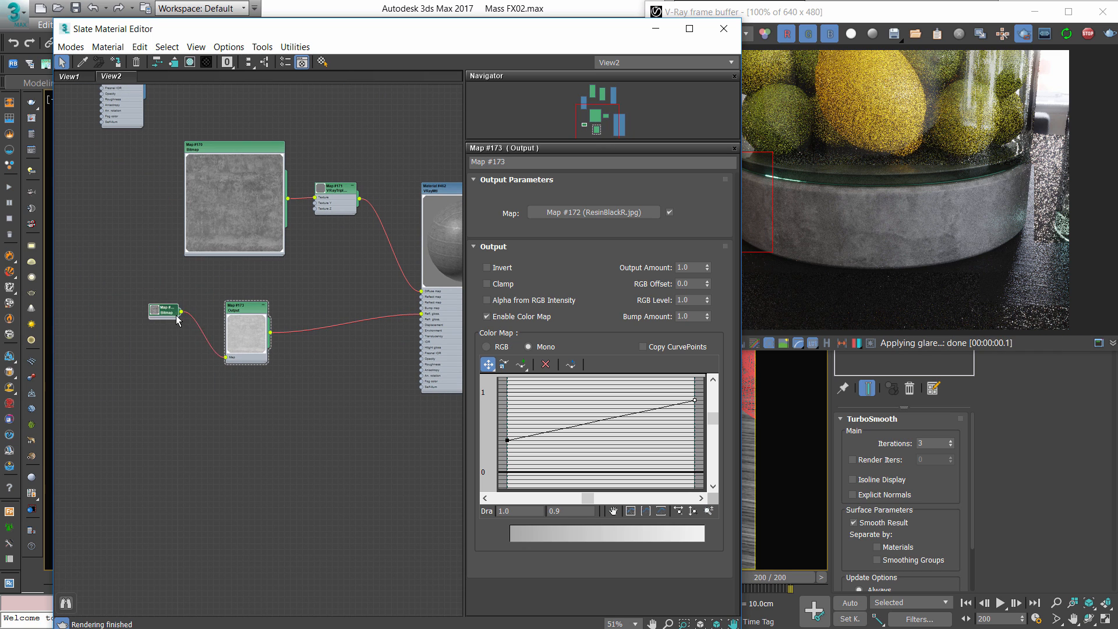
- Duplicate the Output map directly below the original, fed by the same ResinBlackR bitmap
{"action": "scroll", "coordinate": [270, 343], "scroll_direction": "up", "scroll_amount": 2}
{"action": "mouse_move", "coordinate": [247, 296]}
{"action": "left_mouse_down"}
{"action": "mouse_move", "coordinate": [256, 262]}
{"action": "mouse_move", "coordinate": [262, 368]}
{"action": "left_mouse_up"}
{"action": "scroll", "coordinate": [335, 347], "scroll_direction": "up", "scroll_amount": 1}
- Add a Falloff map and place it between the two Output maps and the VRayMtl
{"action": "right_click", "coordinate": [368, 344]}
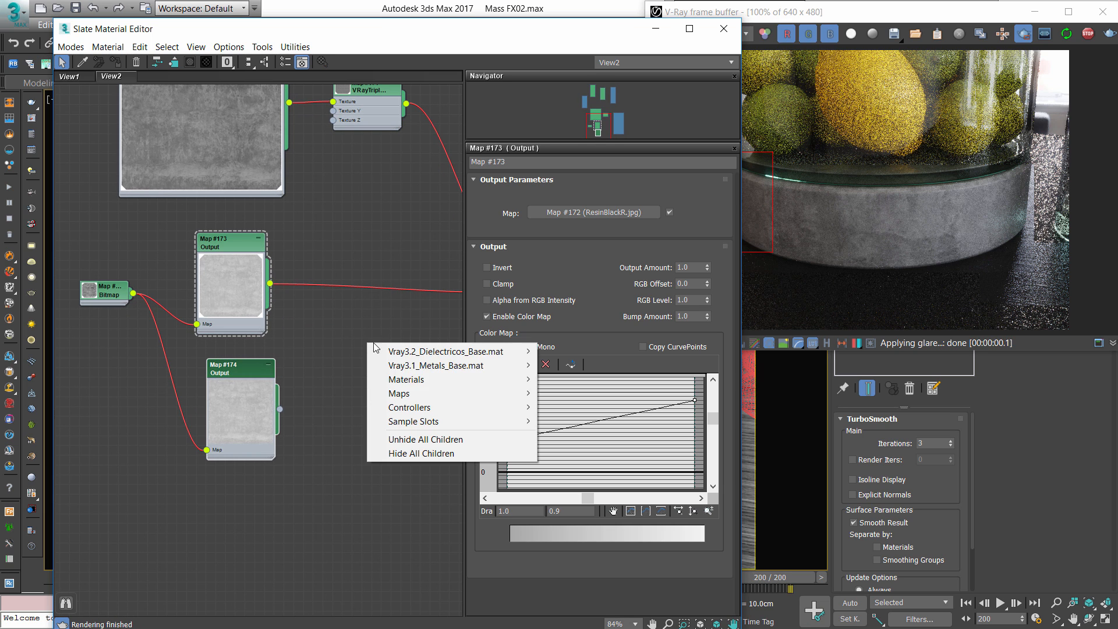
{"action": "mouse_move", "coordinate": [402, 394]}
{"action": "mouse_move", "coordinate": [303, 394]}
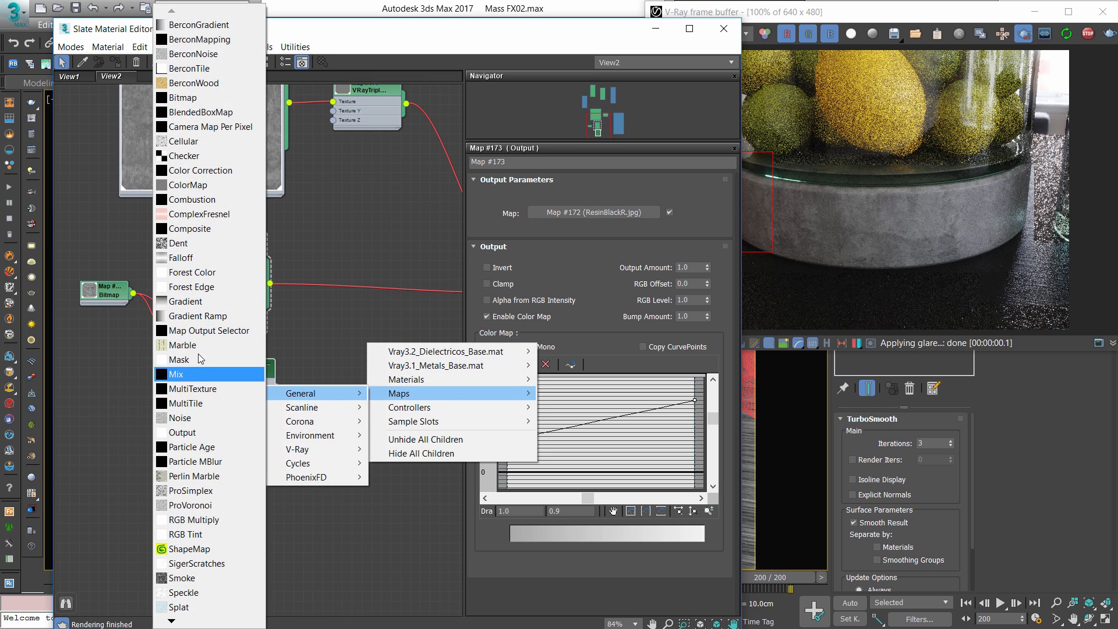
{"action": "left_click", "coordinate": [175, 257]}
{"action": "scroll", "coordinate": [349, 365], "scroll_direction": "up", "scroll_amount": 1}
{"action": "middle_click_drag", "start_coordinate": [348, 365], "coordinate": [292, 370]}
{"action": "left_click_drag", "start_coordinate": [306, 339], "coordinate": [326, 320]}
- Connect the upper and lower Output maps to the Falloff's Map 1 and Map 2, and the Falloff to the material's reflection glossiness
{"action": "left_click_drag", "start_coordinate": [207, 283], "coordinate": [254, 306]}
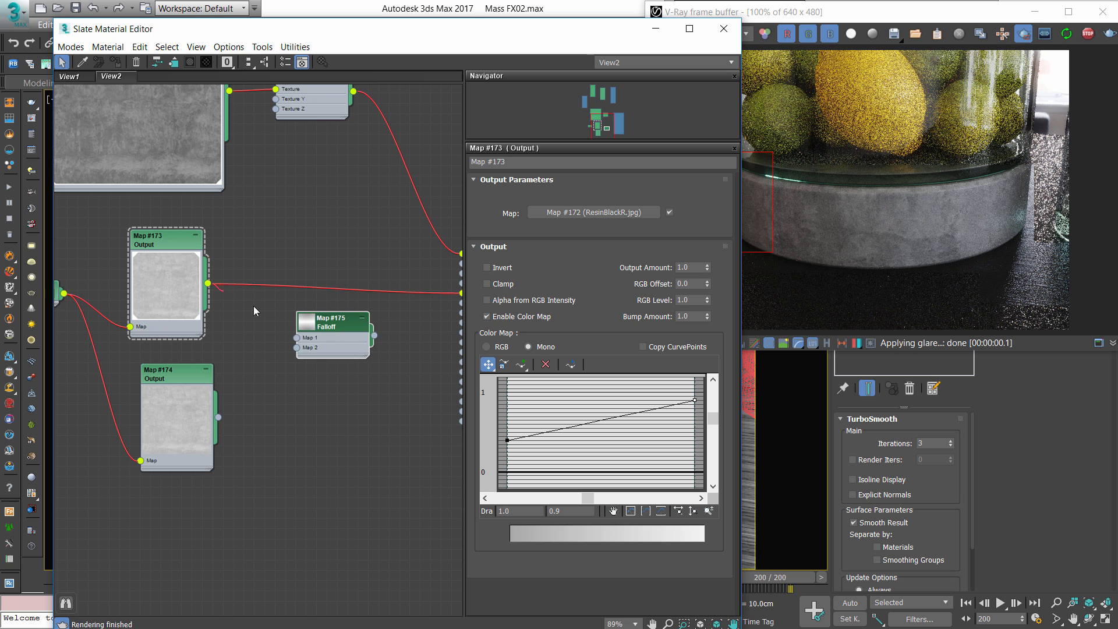
{"action": "left_click_drag", "start_coordinate": [301, 346], "coordinate": [301, 348]}
{"action": "middle_click_drag", "start_coordinate": [392, 351], "coordinate": [238, 383]}
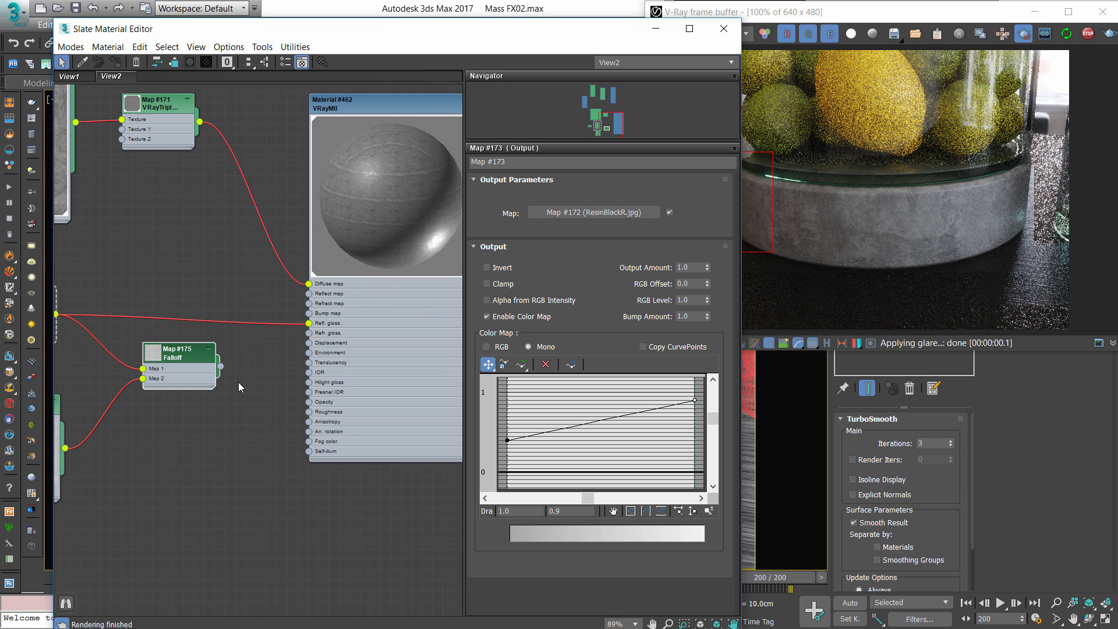
{"action": "double_click", "coordinate": [178, 353]}
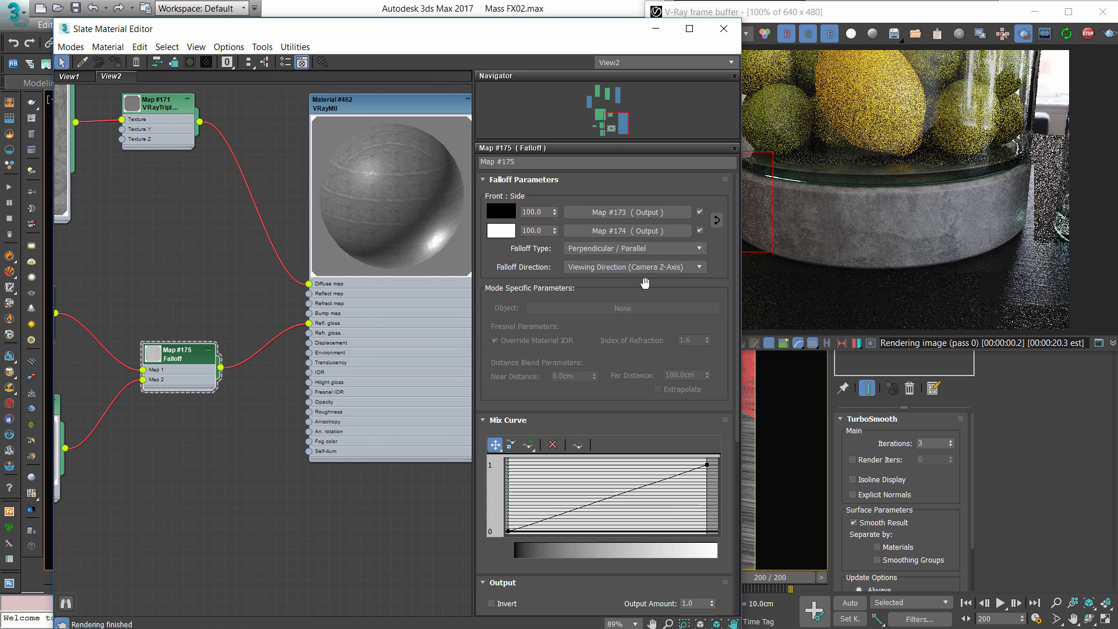
{"action": "middle_click_drag", "start_coordinate": [376, 313], "coordinate": [556, 253]}
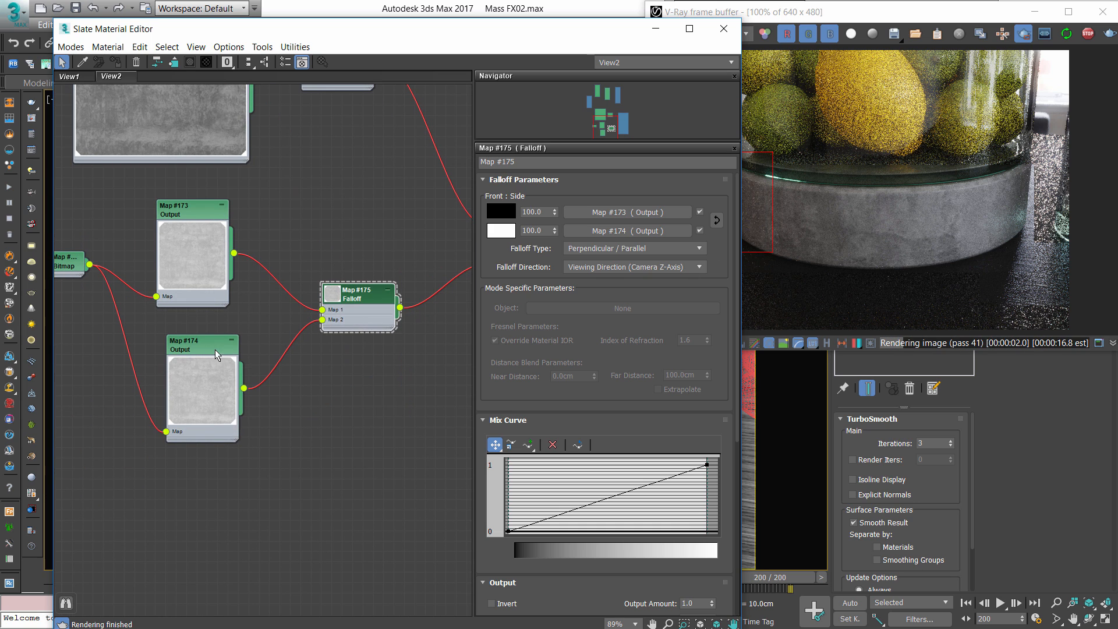
{"action": "double_click", "coordinate": [192, 346]}
{"action": "left_click", "coordinate": [483, 247]}
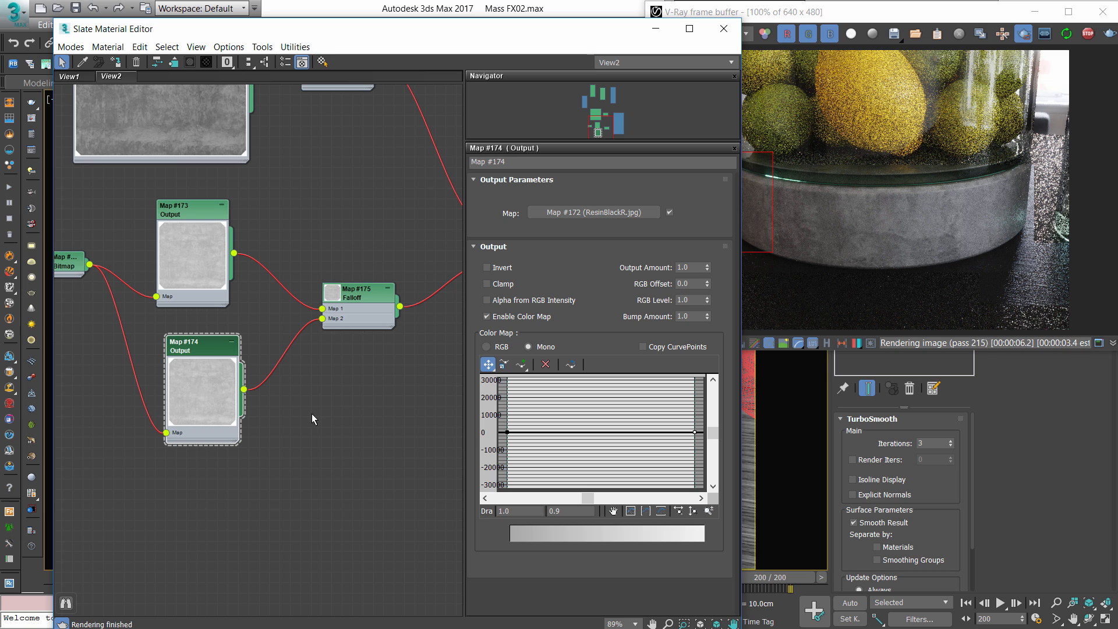
{"action": "scroll", "coordinate": [661, 460], "scroll_direction": "up", "scroll_amount": 3}
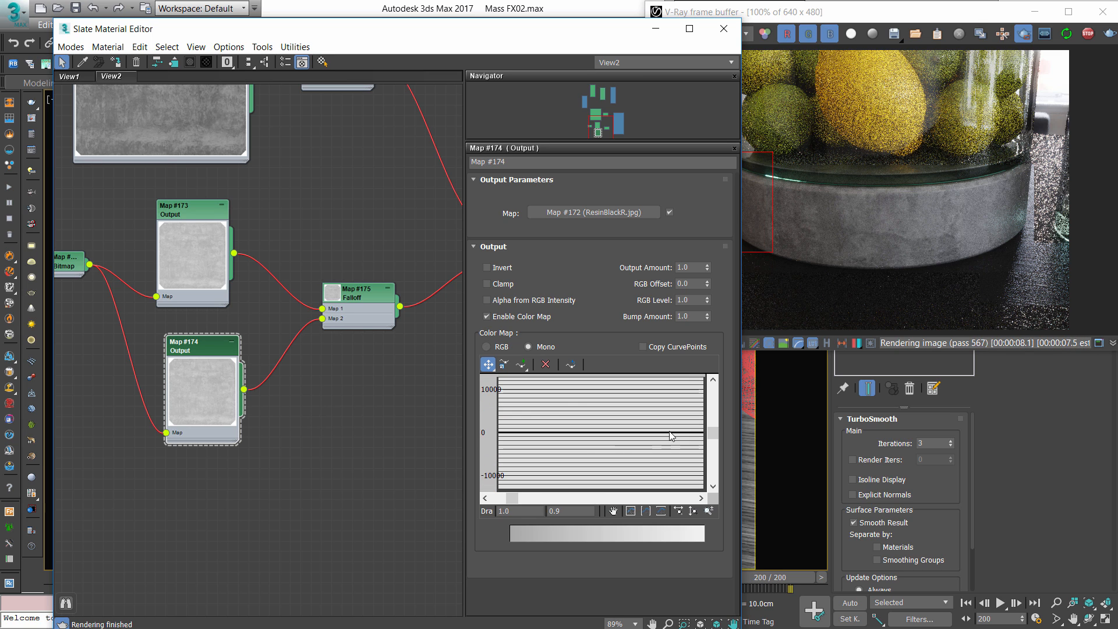
- Delete the lower Output map and put a fresh duplicate of the upper Output map in its place
{"action": "left_click", "coordinate": [214, 359]}
{"action": "key", "text": "Delete"}
{"action": "left_click_drag", "start_coordinate": [199, 263], "coordinate": [198, 387], "text": "shift"}
- Connect the new Output map to the Falloff's Map 2 and set its curve's end point to 0.95 and start point to 0.7
{"action": "double_click", "coordinate": [203, 336]}
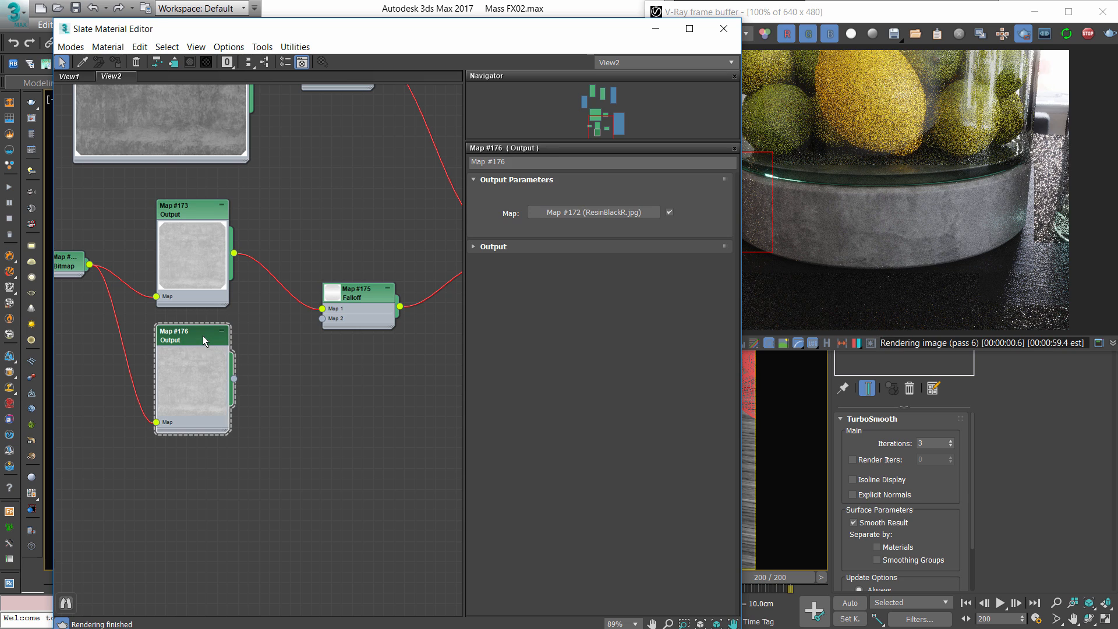
{"action": "left_click", "coordinate": [469, 248]}
{"action": "left_click_drag", "start_coordinate": [368, 315], "coordinate": [322, 318]}
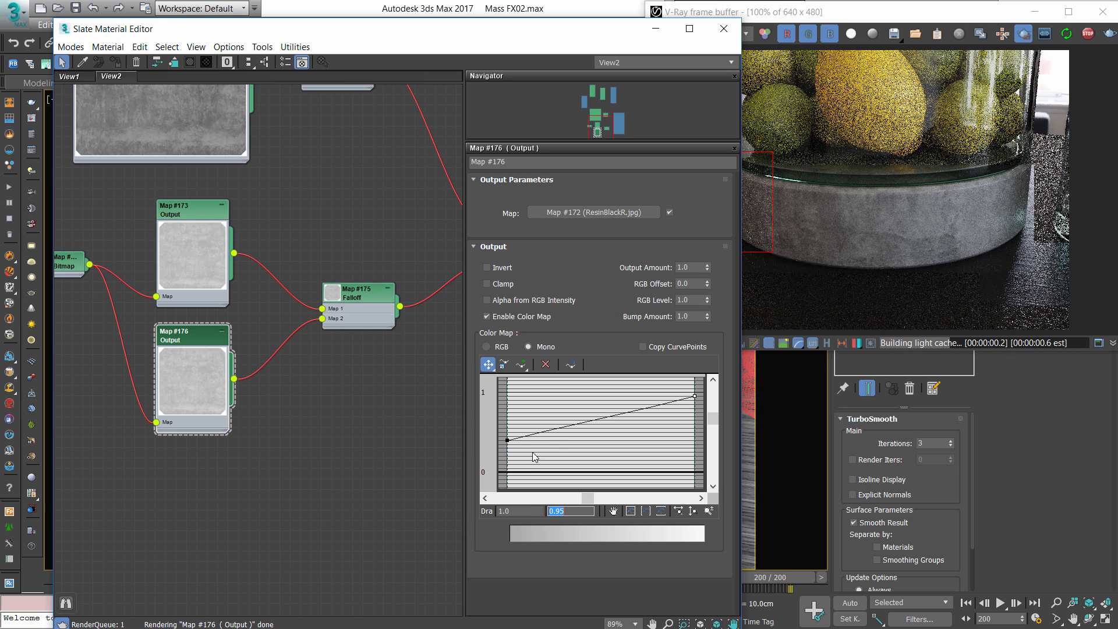
{"action": "left_click", "coordinate": [507, 440]}
{"action": "left_click_drag", "start_coordinate": [586, 511], "coordinate": [425, 509]}
{"action": "type", "text": "0.7"}
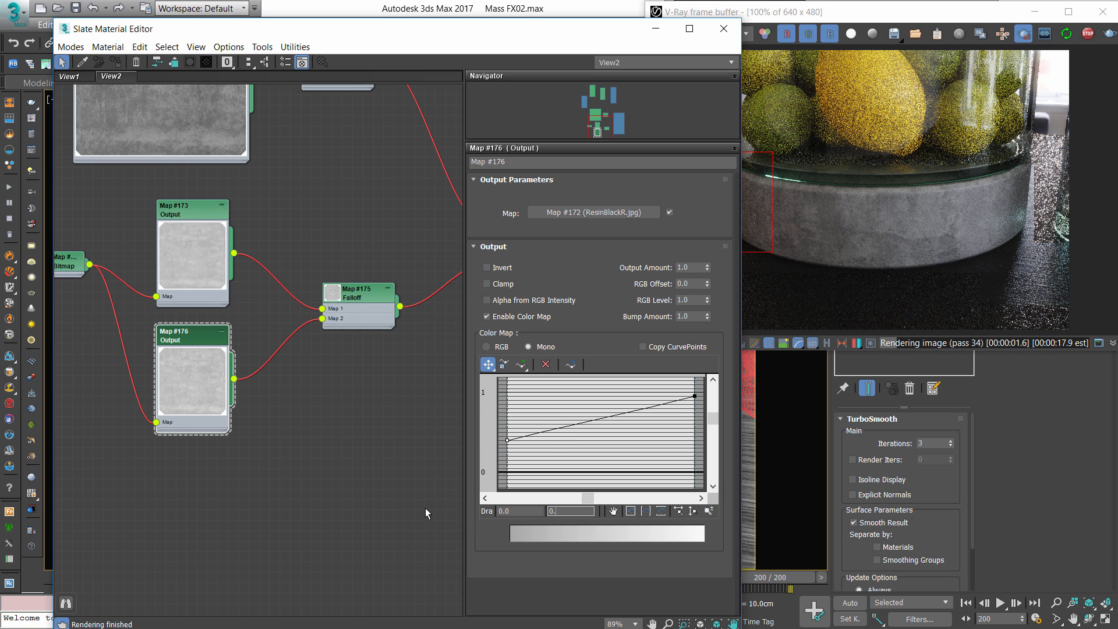
{"action": "key", "text": "Return"}
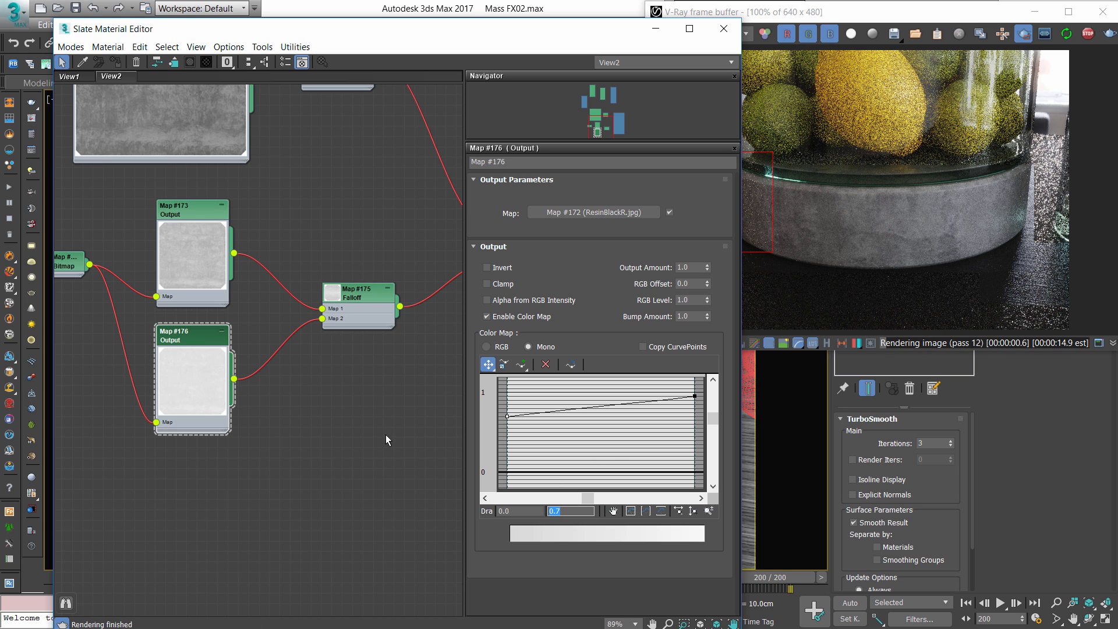
- Set the upper Output map's curve end point to 0.8 and space the two Output nodes further apart
{"action": "left_click", "coordinate": [198, 219]}
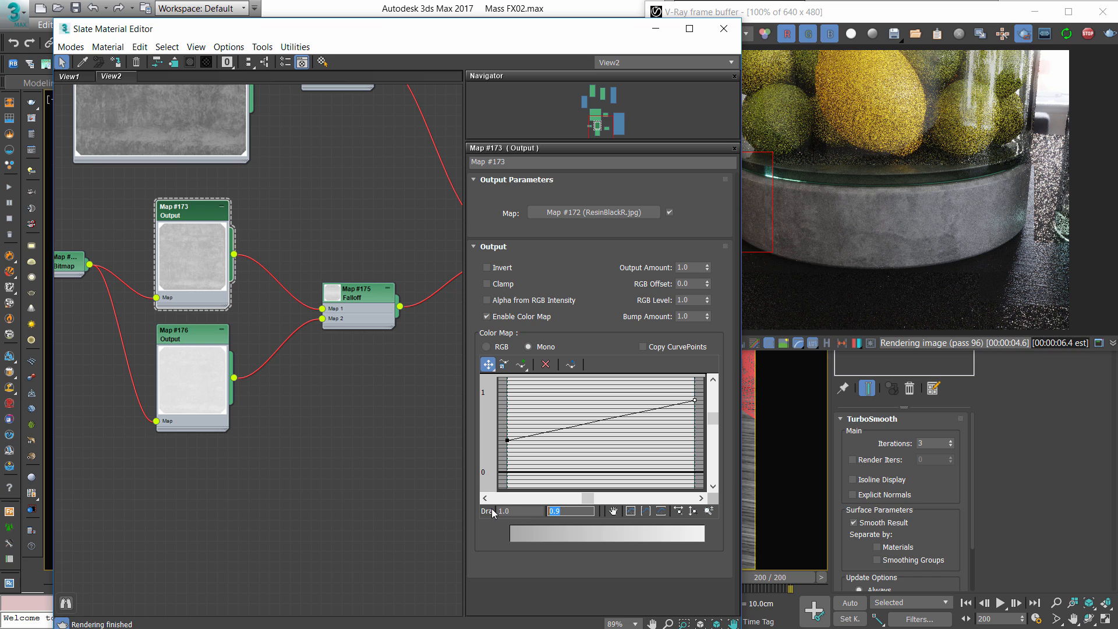
{"action": "key", "text": "Return"}
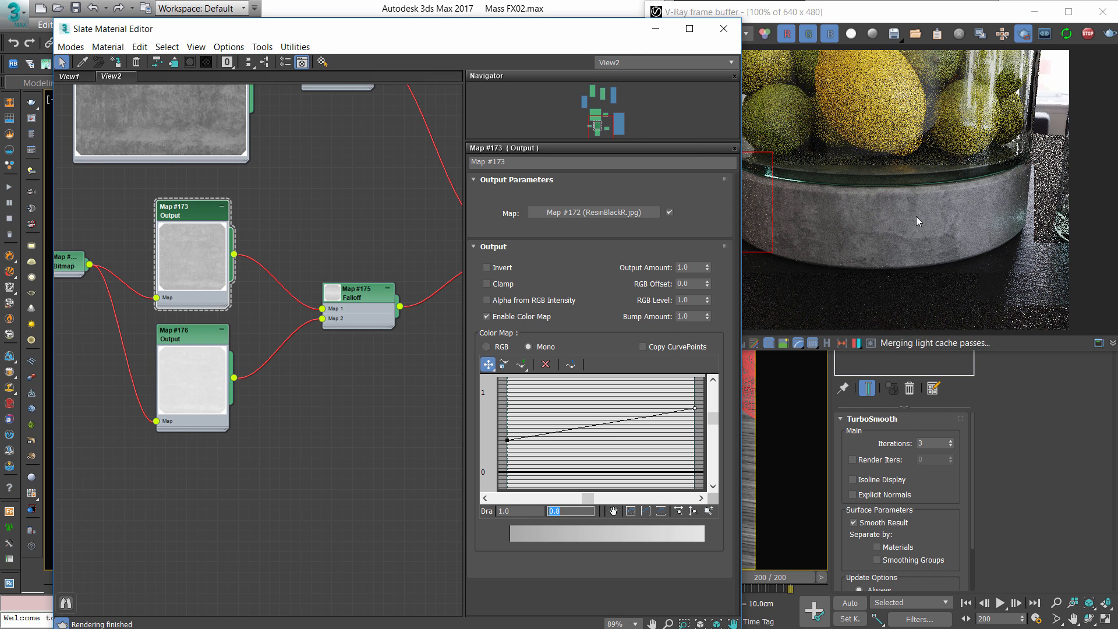
{"action": "left_click", "coordinate": [917, 215]}
{"action": "left_click_drag", "start_coordinate": [187, 252], "coordinate": [187, 253]}
{"action": "left_click_drag", "start_coordinate": [182, 376], "coordinate": [182, 398]}
{"action": "mouse_move", "coordinate": [180, 249]}
{"action": "left_mouse_down"}
{"action": "mouse_move", "coordinate": [187, 257]}
{"action": "mouse_move", "coordinate": [180, 240]}
{"action": "left_mouse_up"}
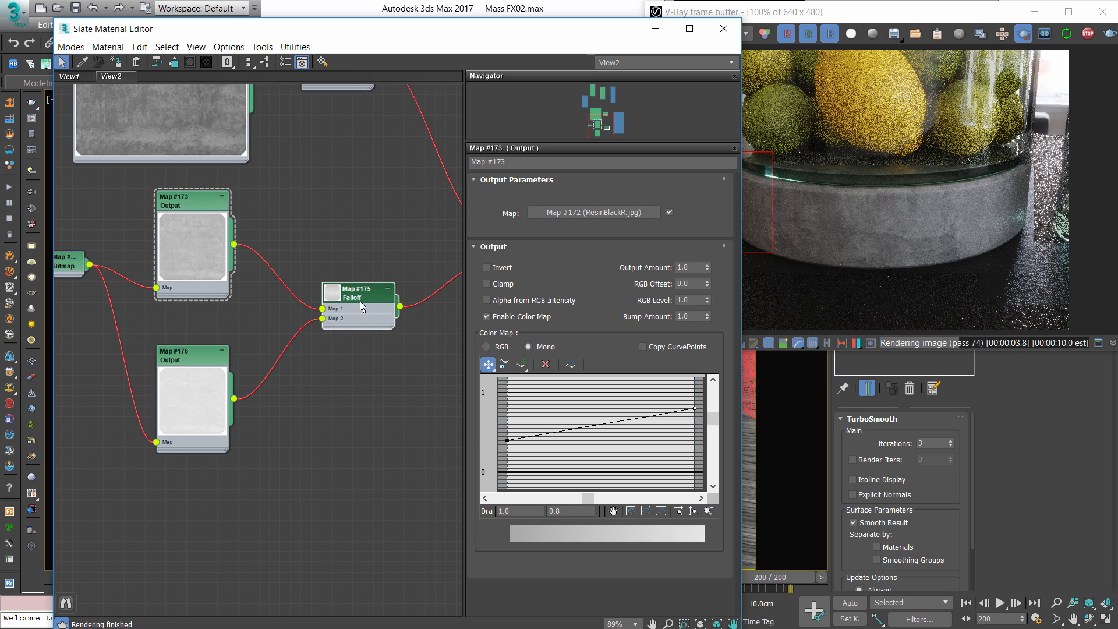
- Examine the rendered left edge of the jar's base up close against the Falloff map's parameters
{"action": "left_click", "coordinate": [877, 209]}
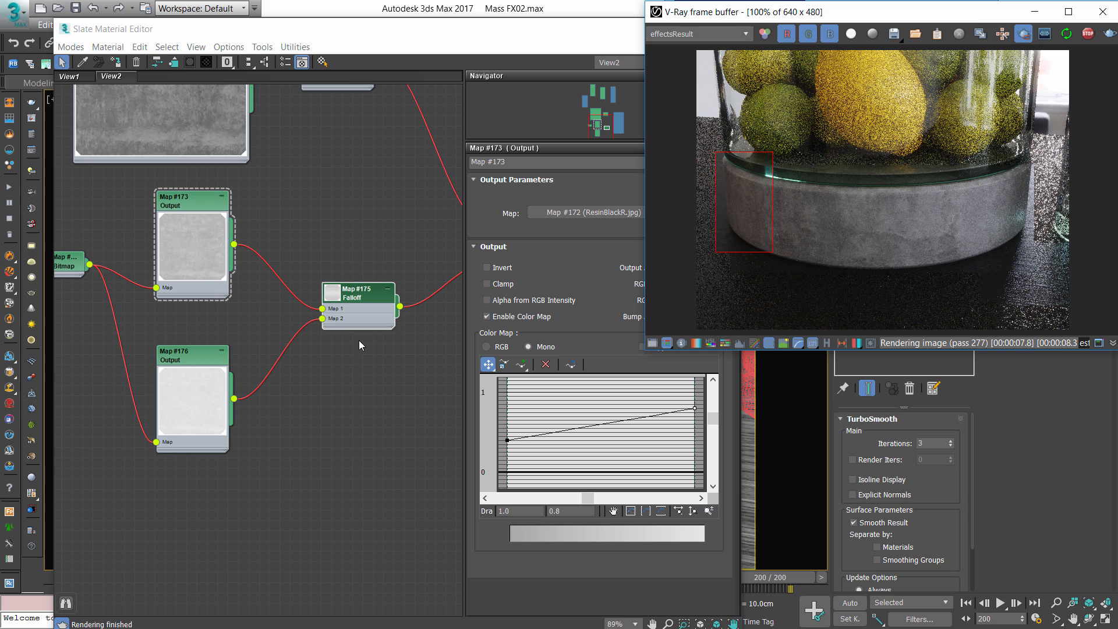
{"action": "mouse_move", "coordinate": [217, 355]}
{"action": "left_mouse_down"}
{"action": "mouse_move", "coordinate": [193, 360]}
{"action": "mouse_move", "coordinate": [233, 356]}
{"action": "left_mouse_up"}
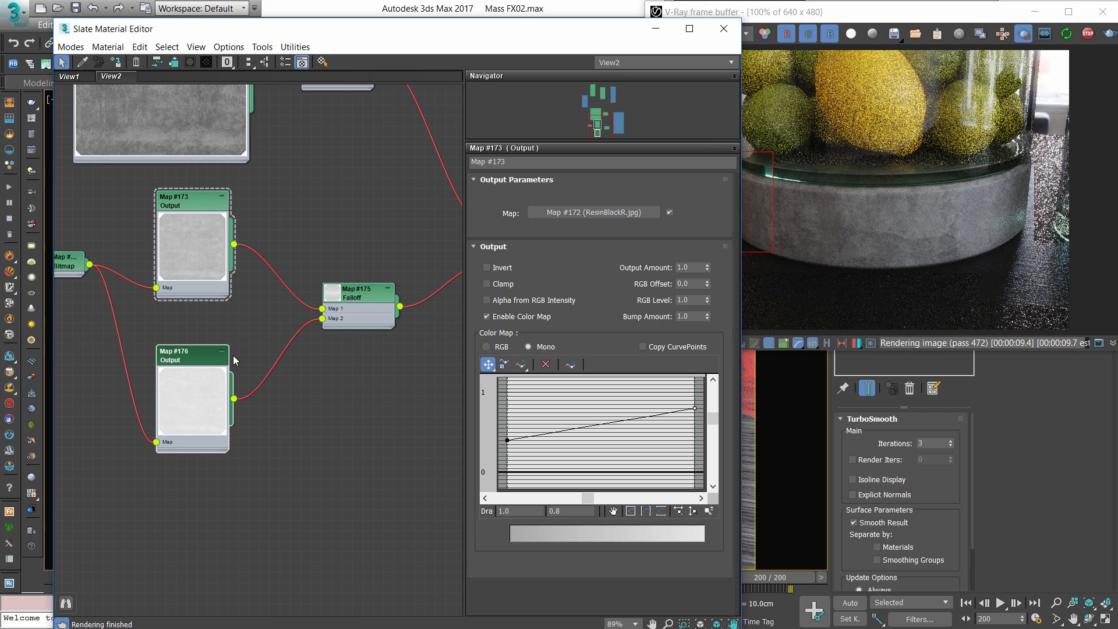
{"action": "left_click", "coordinate": [811, 222]}
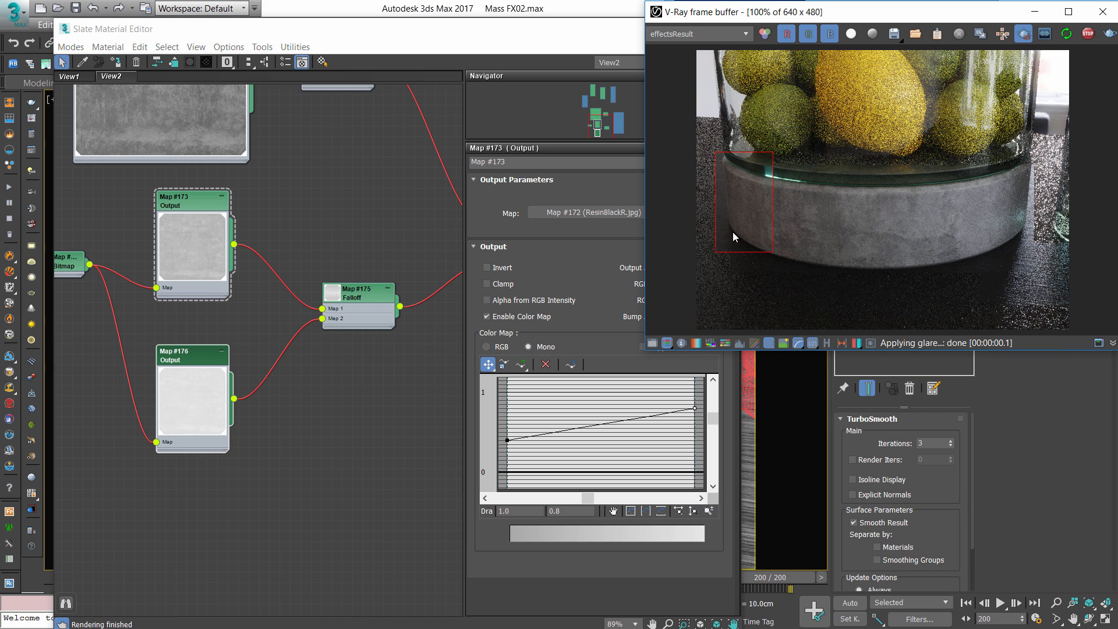
{"action": "double_click", "coordinate": [367, 294]}
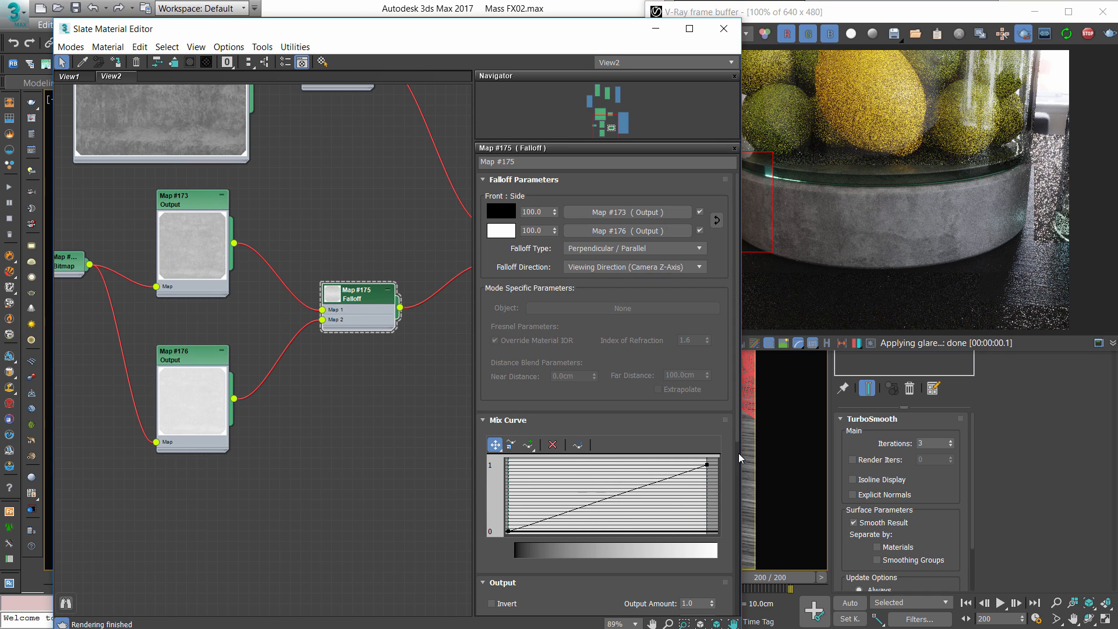
{"action": "left_click", "coordinate": [799, 226]}
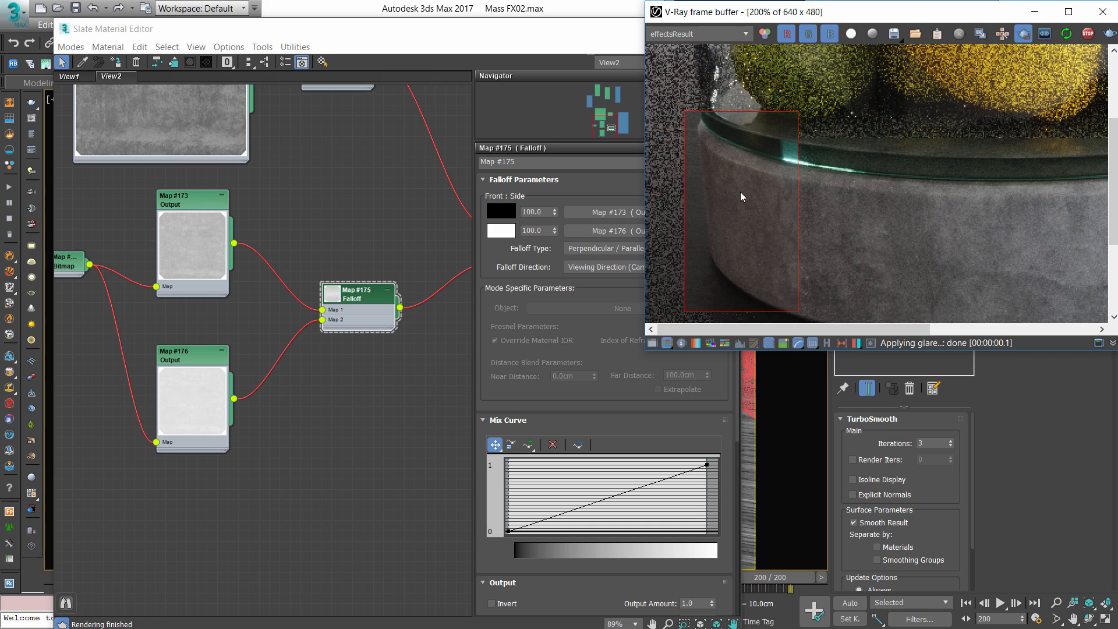
- Move the render region to the right edge of the jar's base and examine its reflections up close
{"action": "mouse_move", "coordinate": [993, 131]}
{"action": "left_mouse_down"}
{"action": "mouse_move", "coordinate": [1012, 135]}
{"action": "mouse_move", "coordinate": [1054, 251]}
{"action": "left_mouse_up"}
{"action": "scroll", "coordinate": [1031, 204], "scroll_direction": "up", "scroll_amount": 1}
{"action": "middle_click_drag", "start_coordinate": [1037, 232], "coordinate": [1024, 226]}
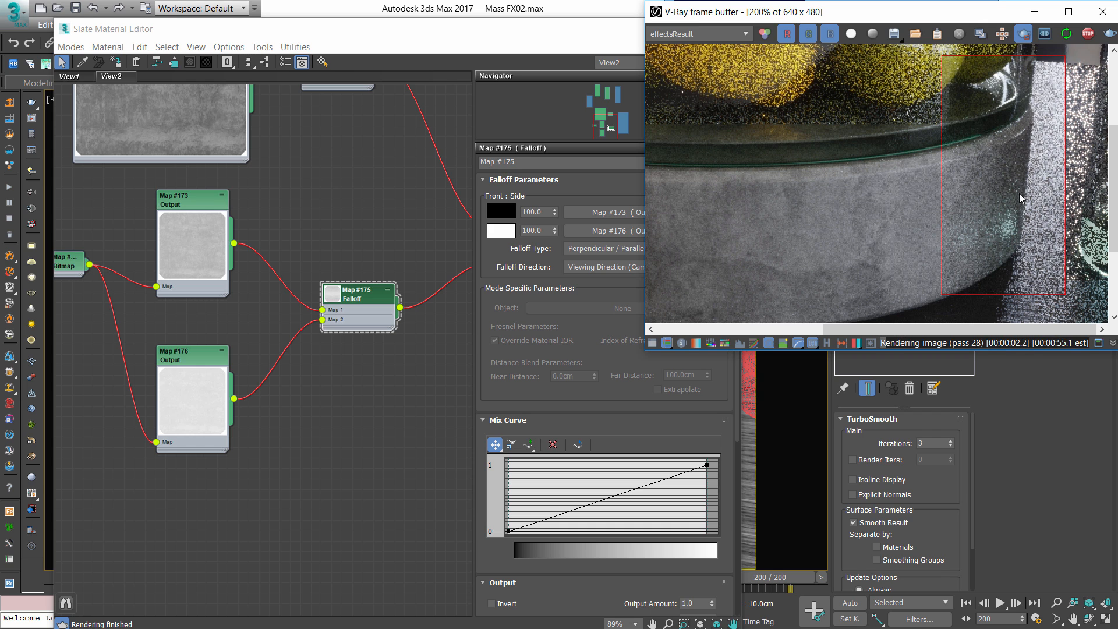
{"action": "scroll", "coordinate": [1013, 245], "scroll_direction": "down", "scroll_amount": 1}
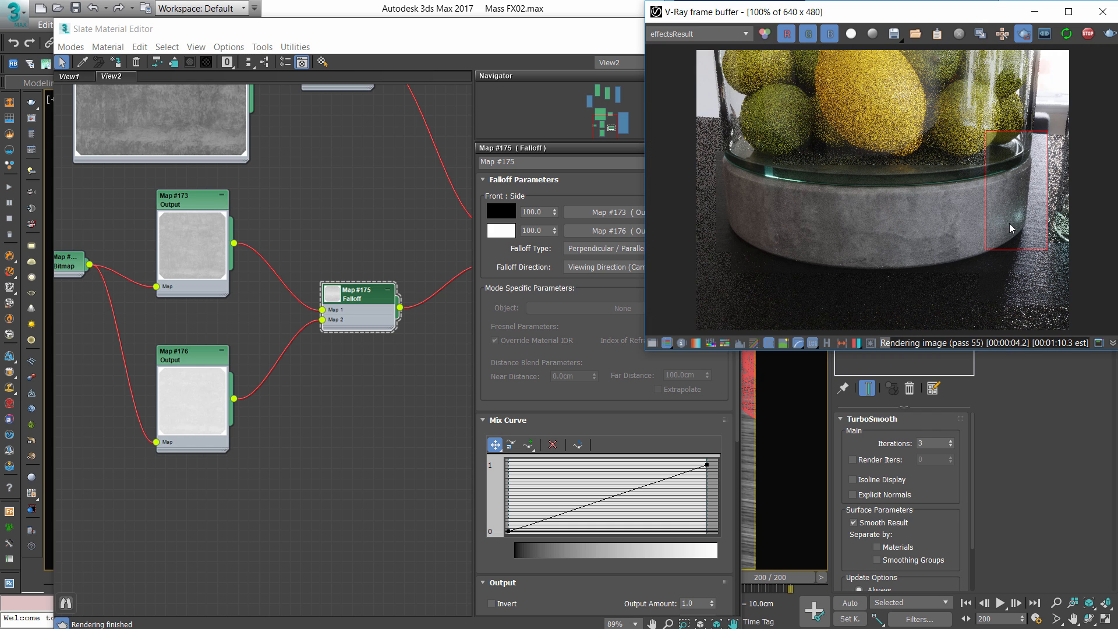
{"action": "scroll", "coordinate": [1016, 210], "scroll_direction": "up", "scroll_amount": 1}
{"action": "scroll", "coordinate": [1022, 204], "scroll_direction": "down", "scroll_amount": 1}
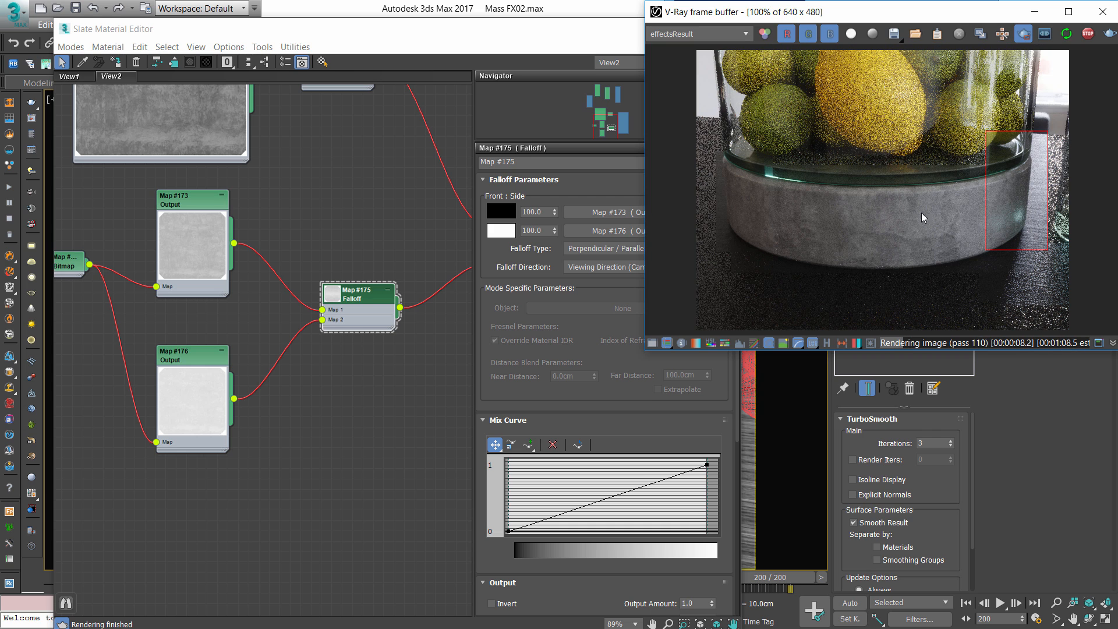
- Move the VRayMtl node farther from the maps and the ResinBlackR bitmap node lower beside the Output maps
{"action": "middle_click_drag", "start_coordinate": [212, 242], "coordinate": [164, 360]}
{"action": "scroll", "coordinate": [209, 385], "scroll_direction": "down", "scroll_amount": 4}
{"action": "left_click_drag", "start_coordinate": [320, 360], "coordinate": [344, 365]}
{"action": "scroll", "coordinate": [176, 379], "scroll_direction": "up", "scroll_amount": 2}
{"action": "left_click_drag", "start_coordinate": [173, 393], "coordinate": [116, 468]}
- Add a VRayColor2Bump map below the diffuse triplanar map
{"action": "right_click", "coordinate": [319, 334]}
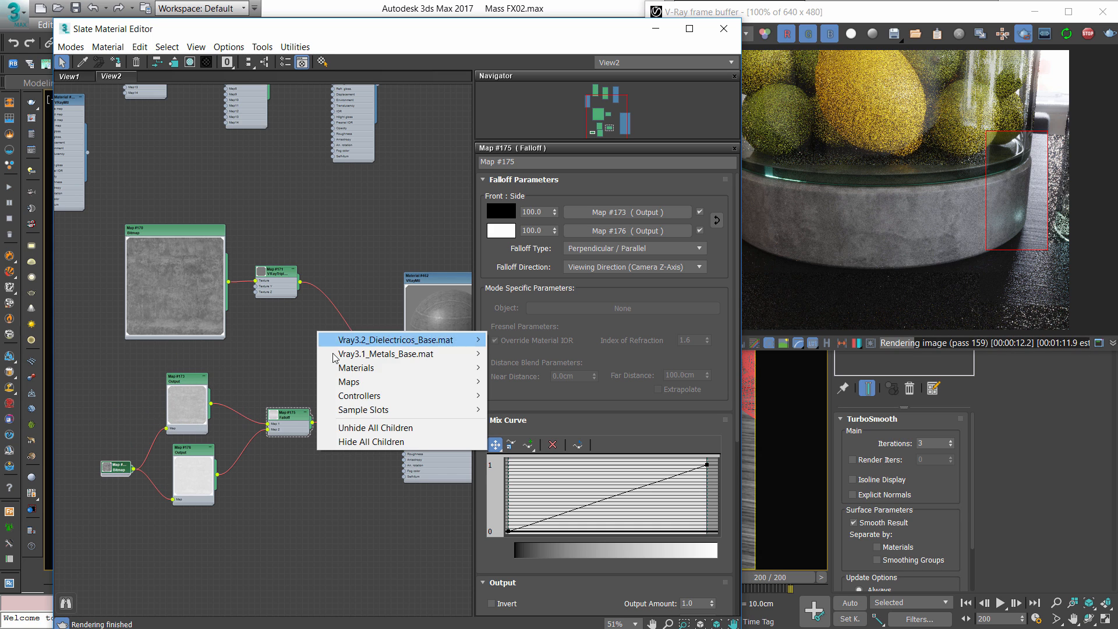
{"action": "mouse_move", "coordinate": [352, 382]}
{"action": "mouse_move", "coordinate": [256, 438]}
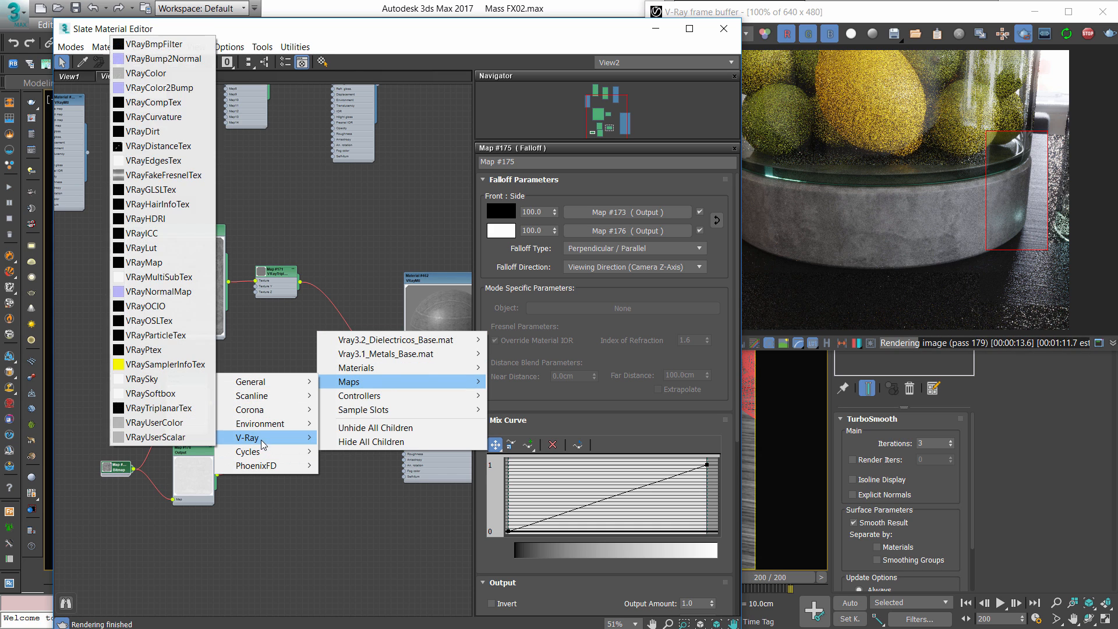
{"action": "left_click", "coordinate": [171, 95]}
{"action": "scroll", "coordinate": [302, 328], "scroll_direction": "up", "scroll_amount": 3}
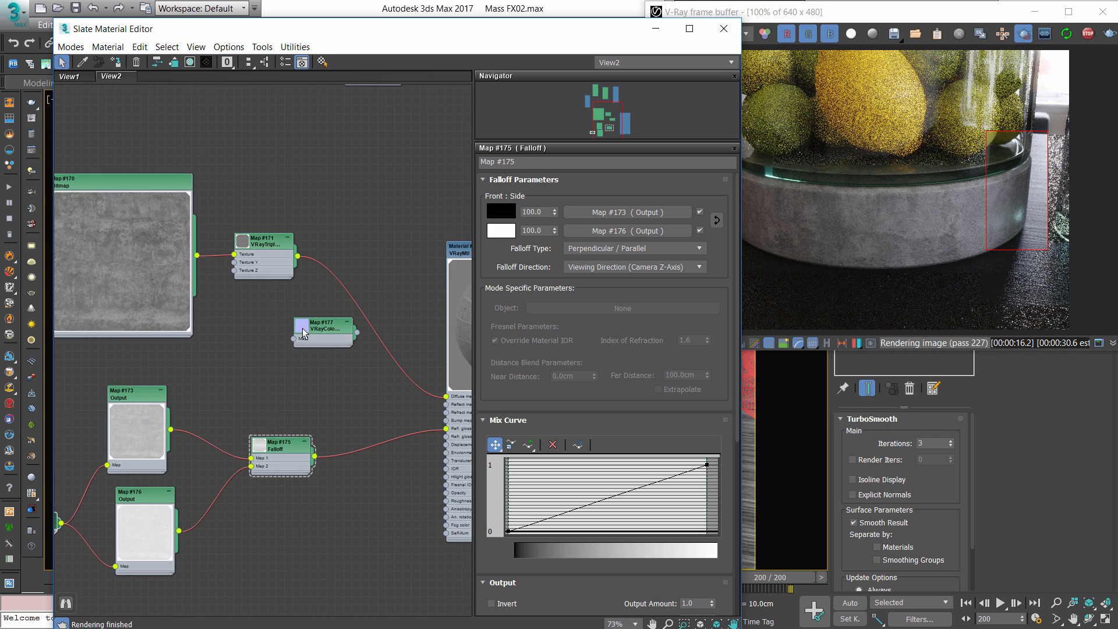
{"action": "scroll", "coordinate": [302, 328], "scroll_direction": "up", "scroll_amount": 1}
- Feed the VRayColor2Bump map from the concrete diffuse bitmap and connect it to the material's bump map
{"action": "left_click_drag", "start_coordinate": [197, 255], "coordinate": [265, 369]}
{"action": "middle_click_drag", "start_coordinate": [343, 381], "coordinate": [220, 308]}
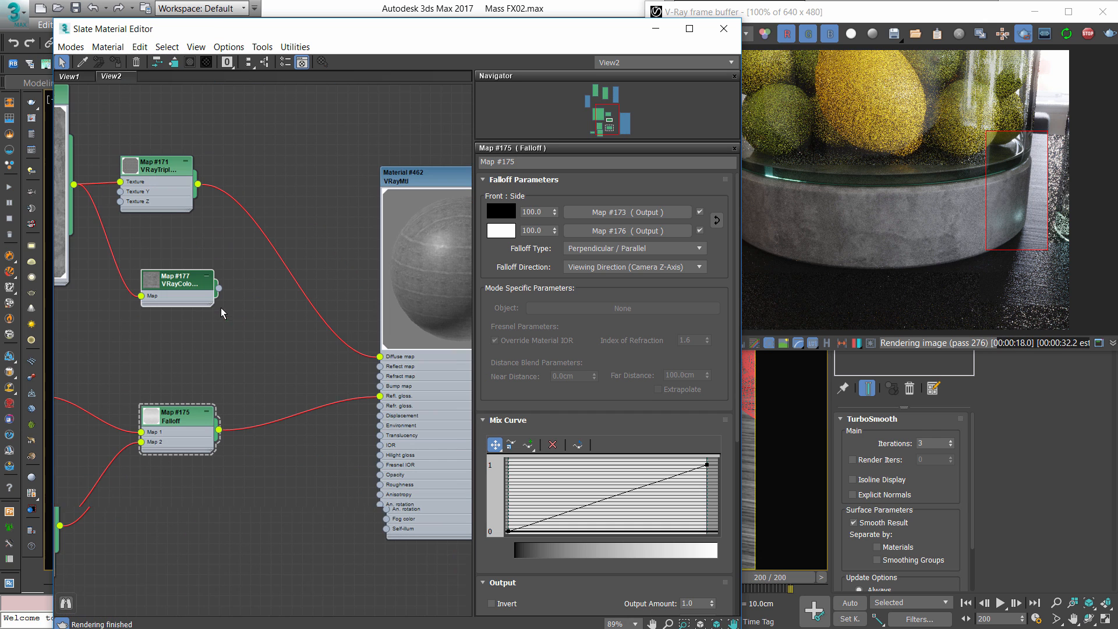
{"action": "left_click_drag", "start_coordinate": [200, 300], "coordinate": [414, 395]}
- Set the VRayMtl's bump amount to 3.0
{"action": "scroll", "coordinate": [186, 337], "scroll_direction": "up", "scroll_amount": 1}
{"action": "middle_click_drag", "start_coordinate": [268, 324], "coordinate": [98, 321]}
{"action": "double_click", "coordinate": [330, 149]}
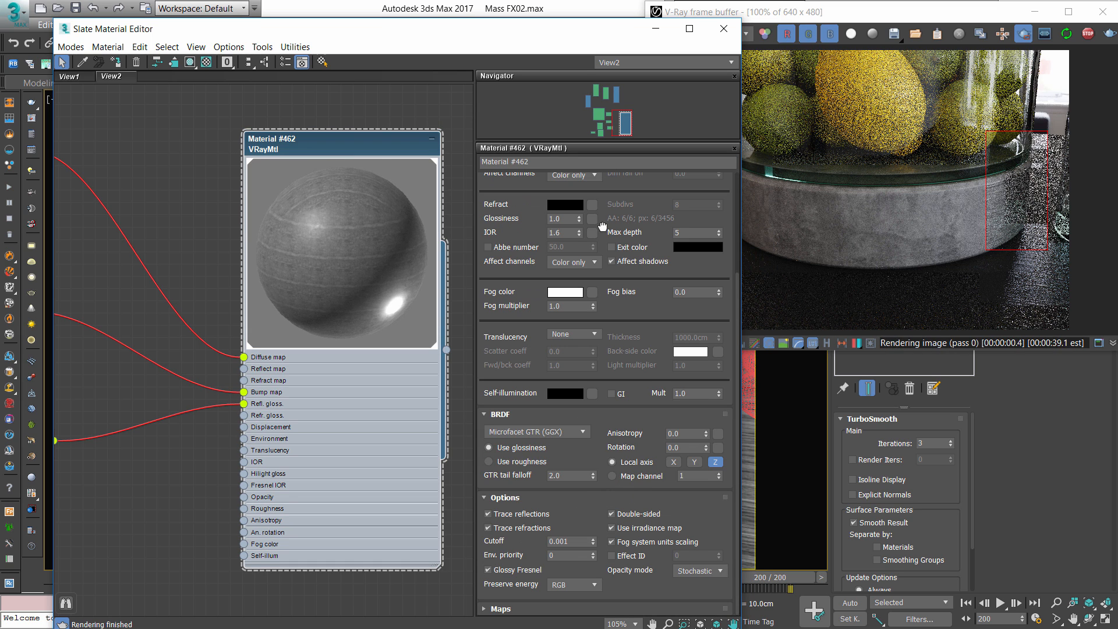
{"action": "left_click", "coordinate": [498, 608]}
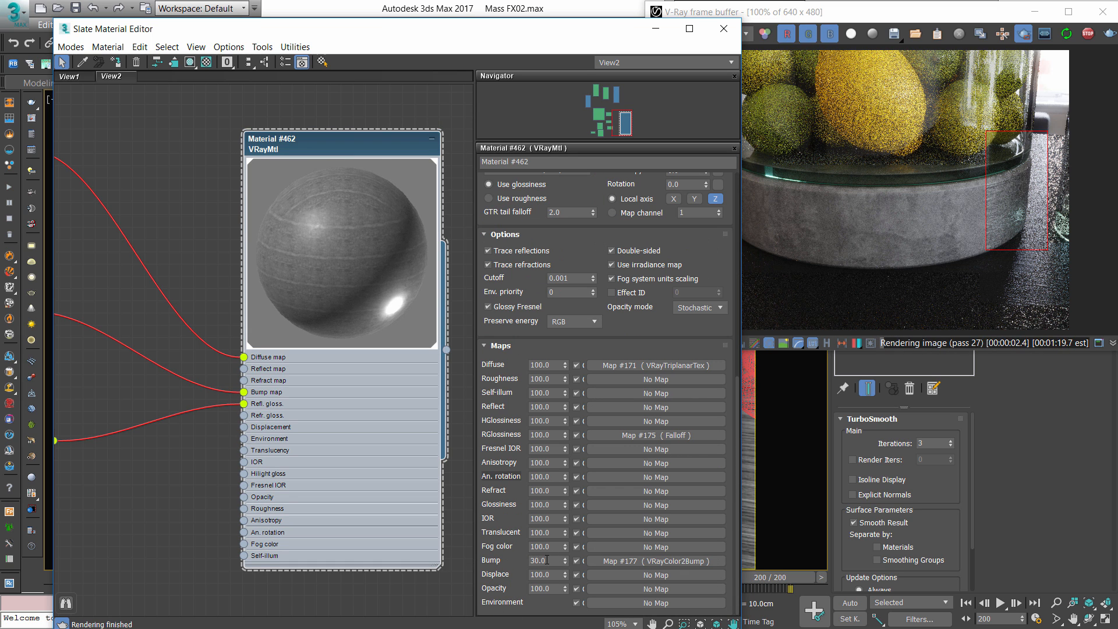
{"action": "key", "text": "BackSpace"}
{"action": "key", "text": "Return"}
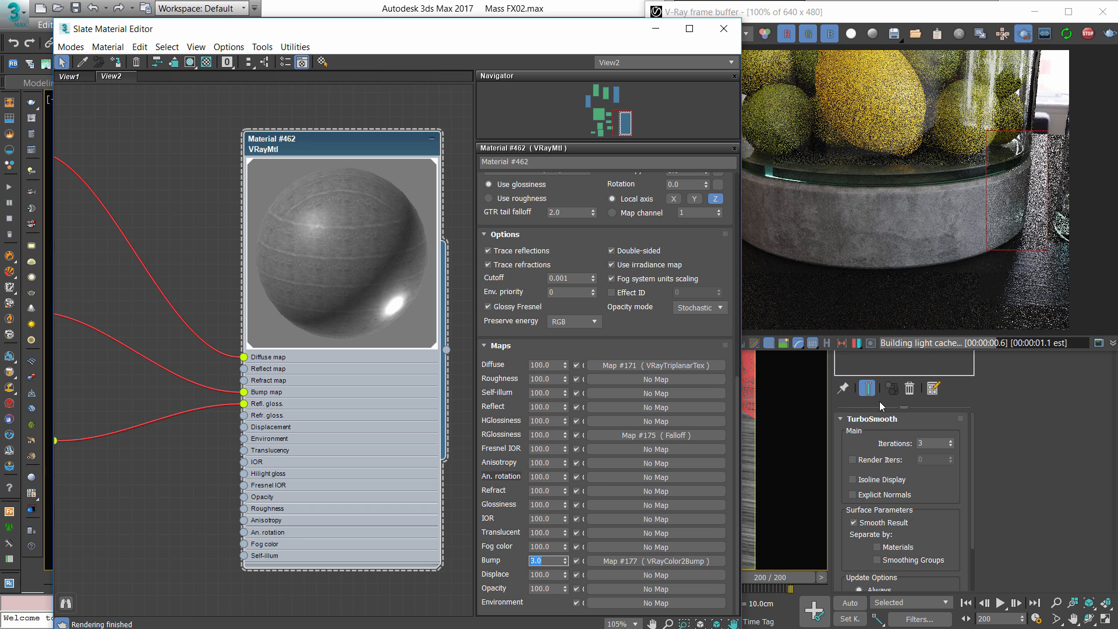
- Move the ResinBlackR bitmap node away from the Output maps and expand its preview
{"action": "middle_click_drag", "start_coordinate": [218, 333], "coordinate": [387, 391]}
{"action": "scroll", "coordinate": [387, 392], "scroll_direction": "down", "scroll_amount": 2}
{"action": "middle_click_drag", "start_coordinate": [225, 375], "coordinate": [340, 269]}
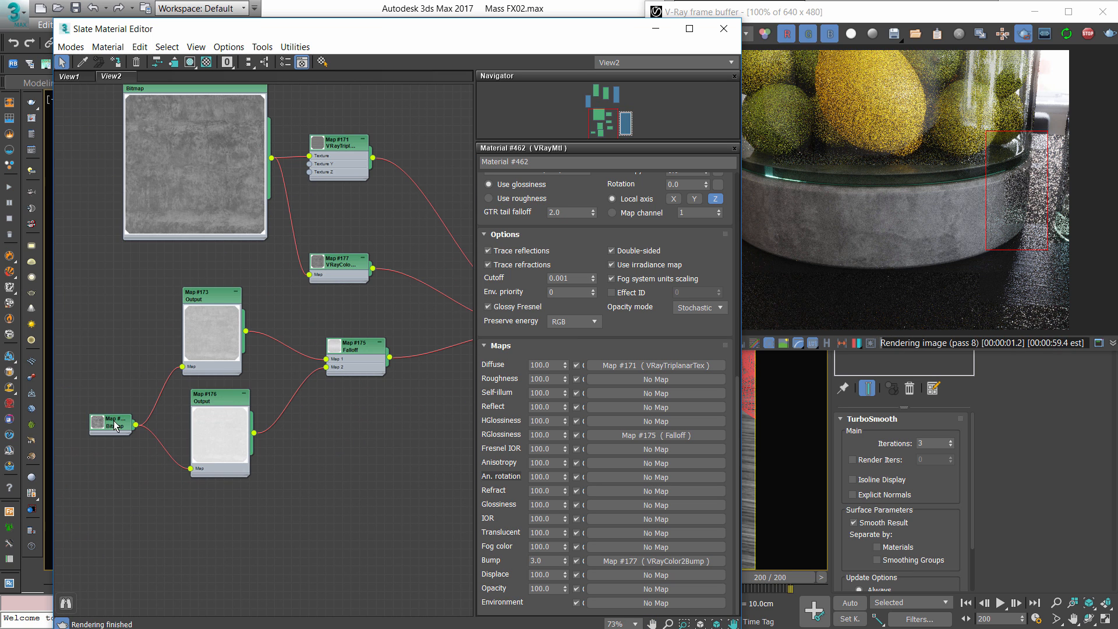
{"action": "left_click_drag", "start_coordinate": [114, 426], "coordinate": [76, 418]}
- Add a second VRayTriplanarTex map and enlarge the rendered view of the base's right edge
{"action": "right_click", "coordinate": [398, 444]}
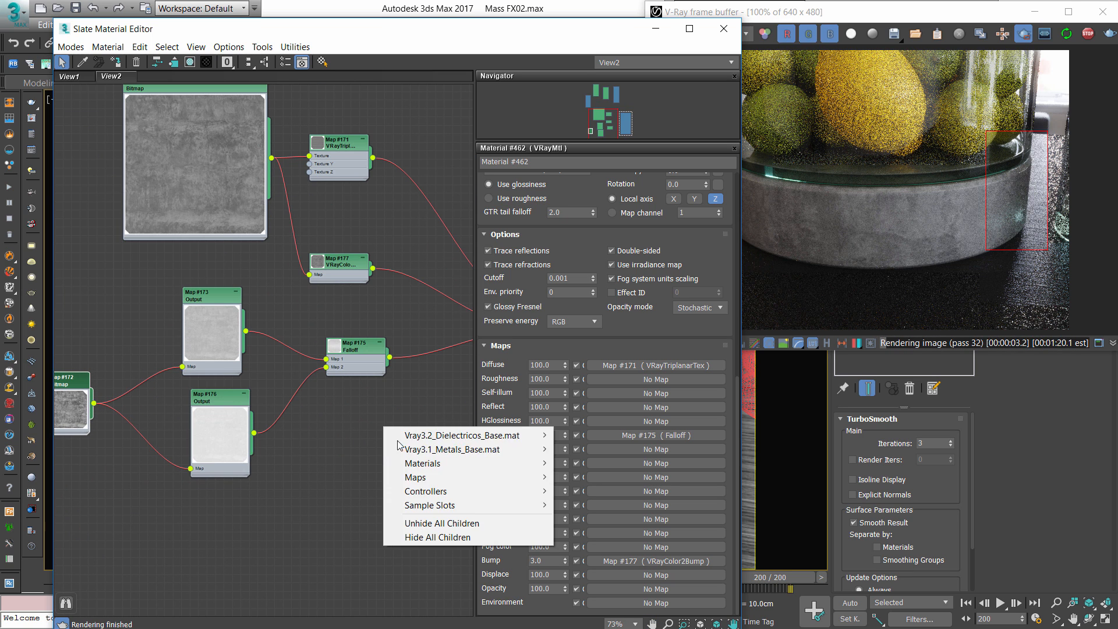
{"action": "mouse_move", "coordinate": [415, 477]}
{"action": "mouse_move", "coordinate": [331, 533]}
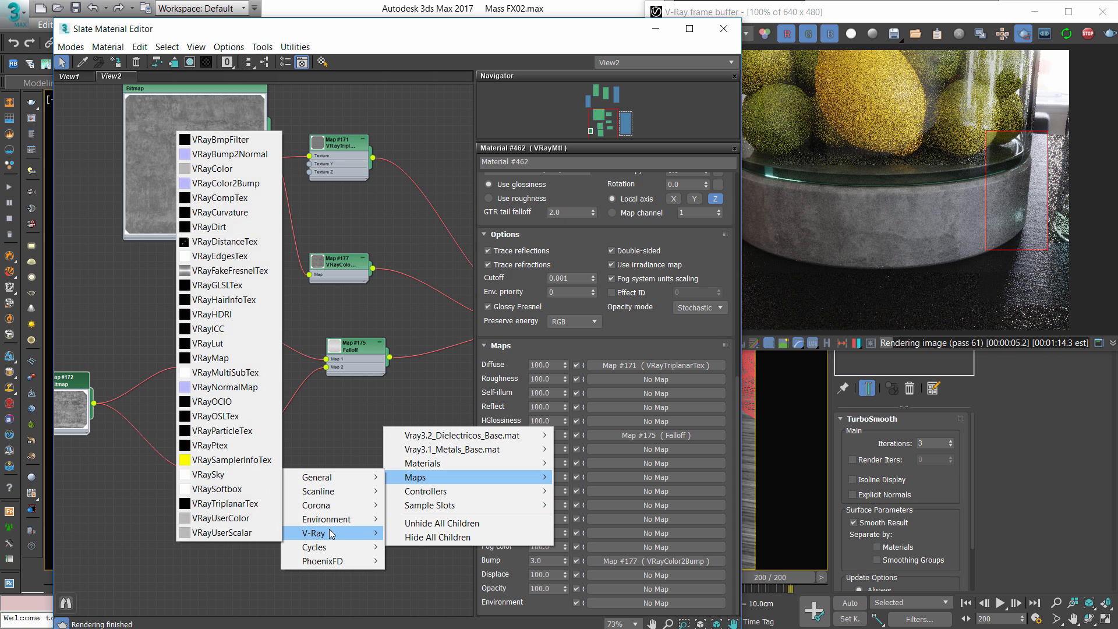
{"action": "left_click", "coordinate": [224, 504]}
{"action": "scroll", "coordinate": [1030, 197], "scroll_direction": "up", "scroll_amount": 1}
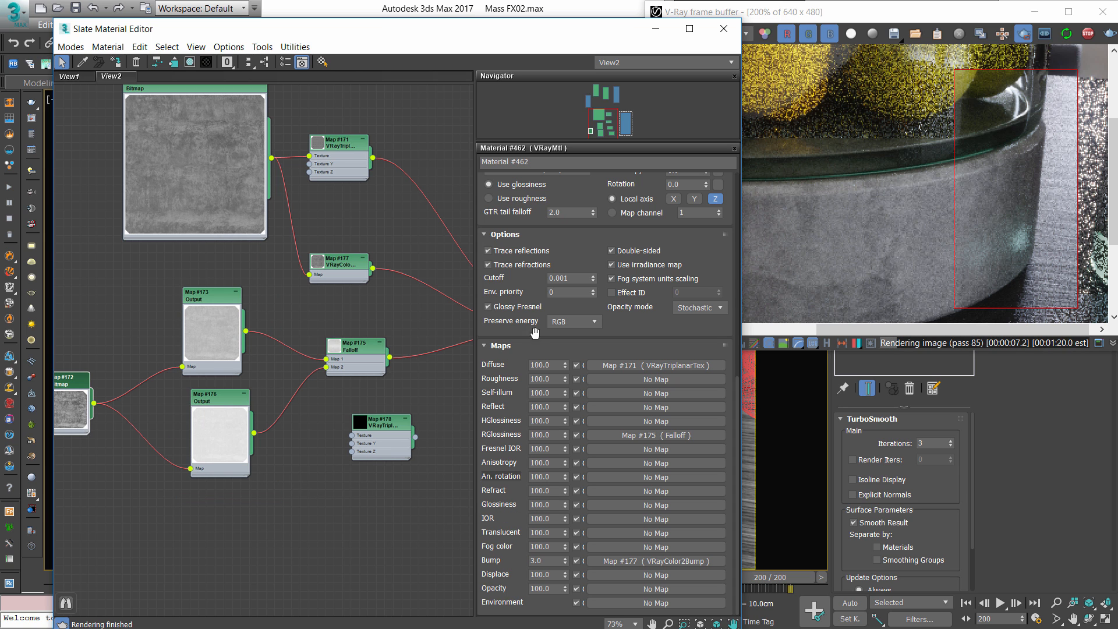
- Position the new VRayTriplanarTex node between the ResinBlackR bitmap and the Output maps, shifting the bitmap farther away for room
{"action": "left_click_drag", "start_coordinate": [381, 420], "coordinate": [110, 455]}
{"action": "middle_click_drag", "start_coordinate": [121, 439], "coordinate": [276, 390]}
{"action": "left_click_drag", "start_coordinate": [223, 330], "coordinate": [138, 314]}
{"action": "scroll", "coordinate": [257, 424], "scroll_direction": "up", "scroll_amount": 2}
{"action": "left_click_drag", "start_coordinate": [257, 424], "coordinate": [204, 392]}
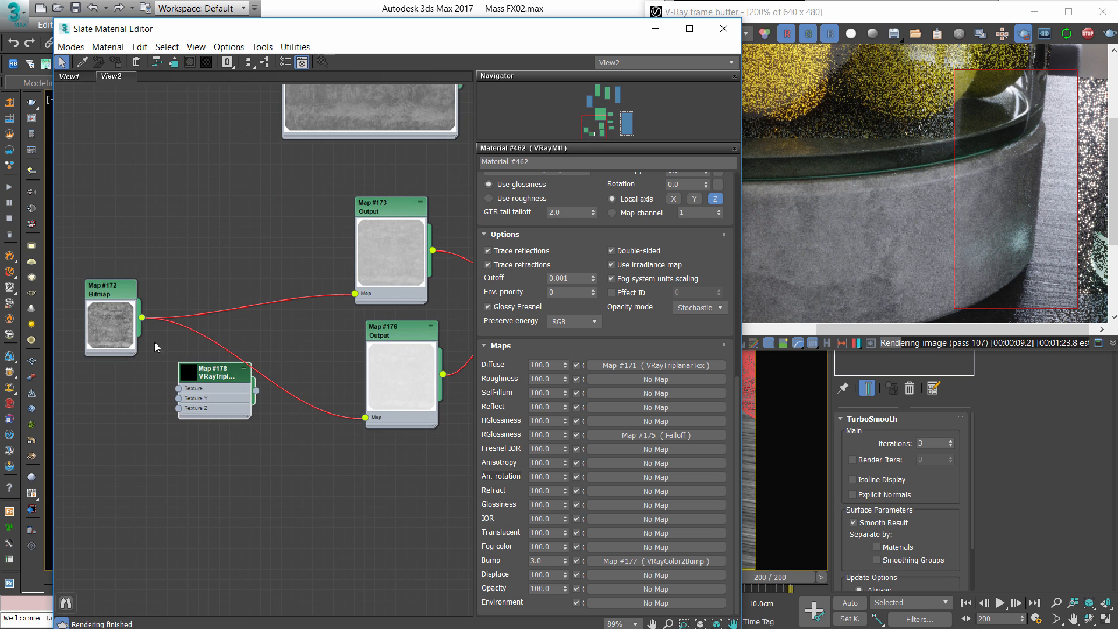
- Route the ResinBlackR bitmap through the new VRayTriplanarTex node into both Output maps
{"action": "left_click_drag", "start_coordinate": [142, 318], "coordinate": [179, 392]}
{"action": "left_click_drag", "start_coordinate": [256, 391], "coordinate": [356, 294]}
{"action": "left_click_drag", "start_coordinate": [256, 391], "coordinate": [367, 419]}
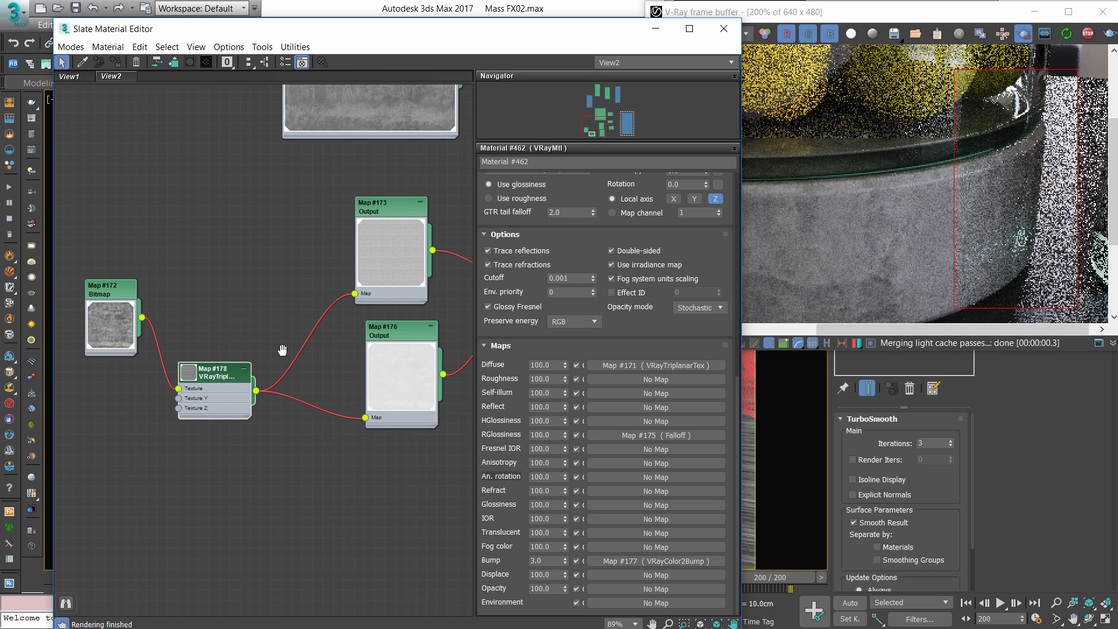
- Try to duplicate the glossiness VRayTriplanarTex node beside the original
{"action": "scroll", "coordinate": [320, 303], "scroll_direction": "down", "scroll_amount": 4}
{"action": "middle_click_drag", "start_coordinate": [320, 303], "coordinate": [267, 407]}
{"action": "mouse_move", "coordinate": [190, 464]}
{"action": "left_mouse_down", "text": "shift"}
{"action": "mouse_move", "coordinate": [215, 408]}
{"action": "mouse_move", "coordinate": [203, 407]}
{"action": "left_mouse_up", "text": "shift"}
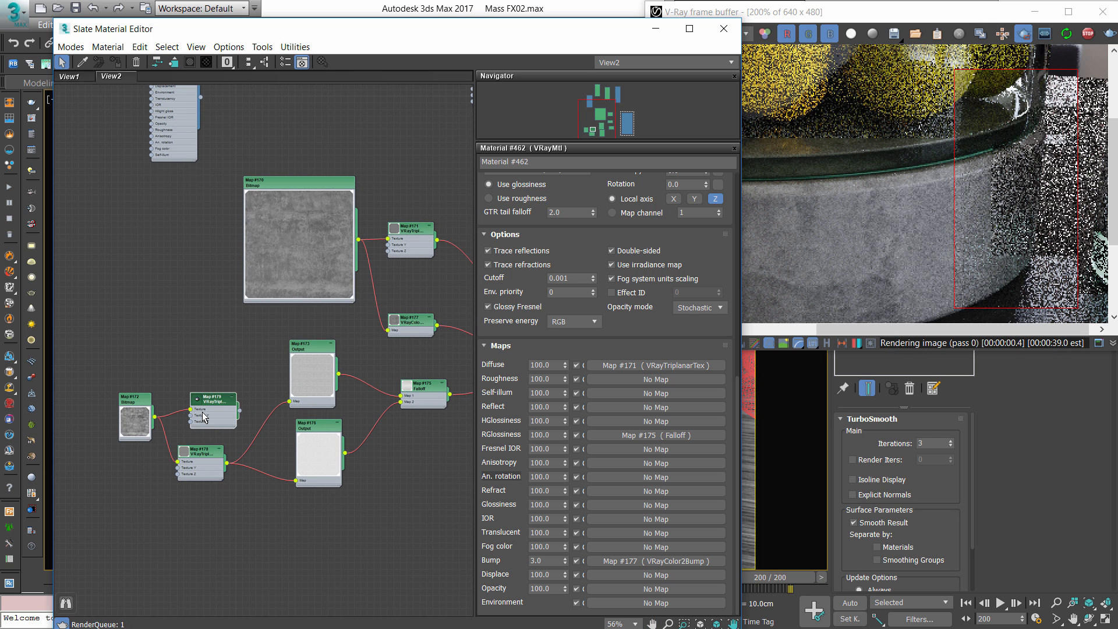
- Reposition the VRayColor2Bump node and feed it from the diffuse VRayTriplanarTex instead of directly from the concrete bitmap
{"action": "middle_click_drag", "start_coordinate": [324, 339], "coordinate": [180, 344]}
{"action": "scroll", "coordinate": [264, 341], "scroll_direction": "up", "scroll_amount": 1}
{"action": "left_click_drag", "start_coordinate": [267, 326], "coordinate": [352, 344]}
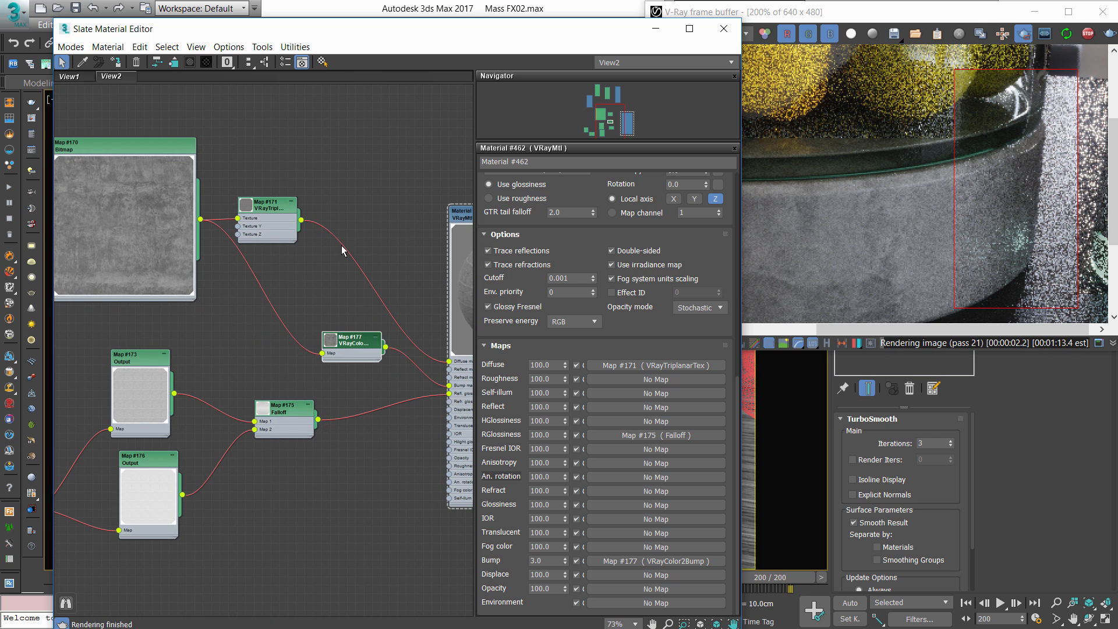
{"action": "scroll", "coordinate": [344, 253], "scroll_direction": "up", "scroll_amount": 1}
{"action": "left_click_drag", "start_coordinate": [288, 210], "coordinate": [316, 384]}
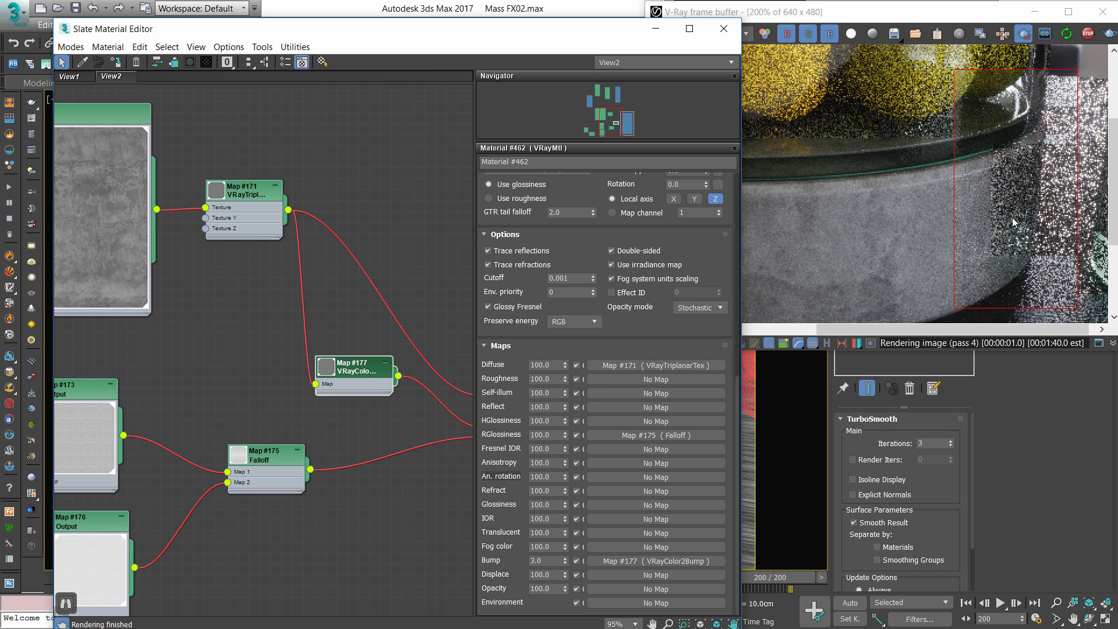
- Redraw the render region around the jar's whole concrete base and display the RGB color channel
{"action": "scroll", "coordinate": [1012, 218], "scroll_direction": "down", "scroll_amount": 1}
{"action": "left_click_drag", "start_coordinate": [708, 155], "coordinate": [1052, 272]}
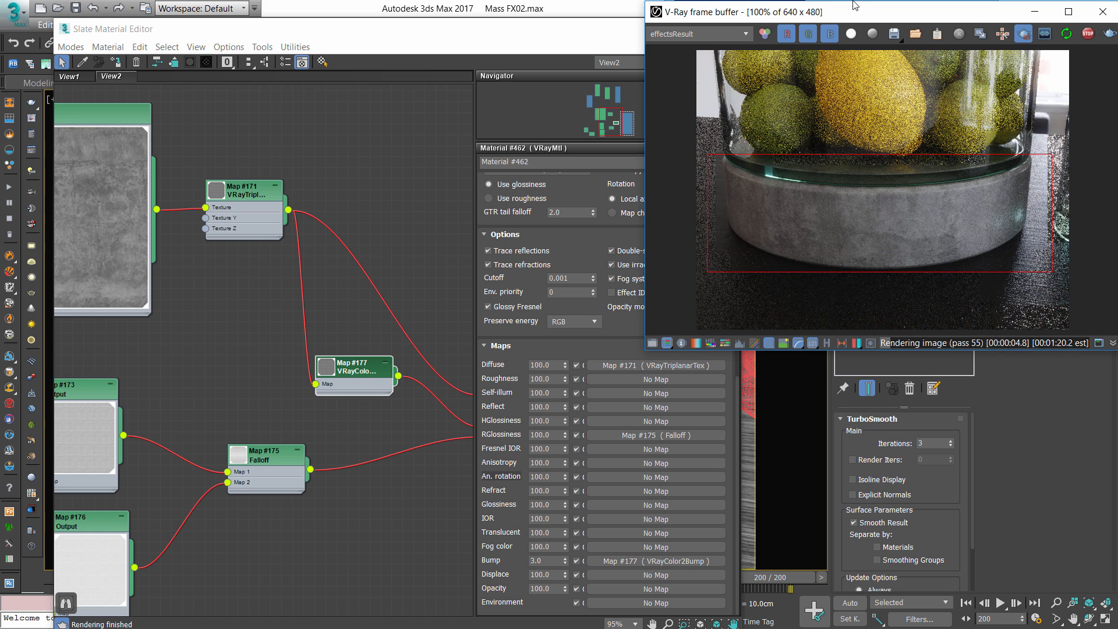
{"action": "left_click", "coordinate": [693, 34]}
{"action": "left_click", "coordinate": [685, 71]}
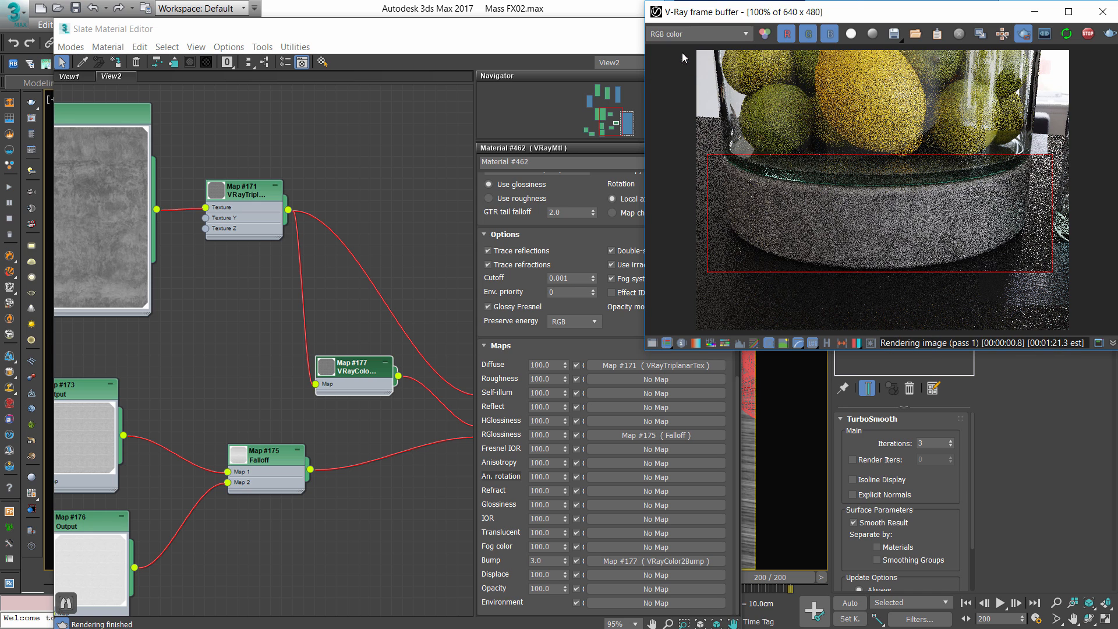
- Close the material editor and open the render elements list in Render Setup
{"action": "left_click", "coordinate": [597, 33]}
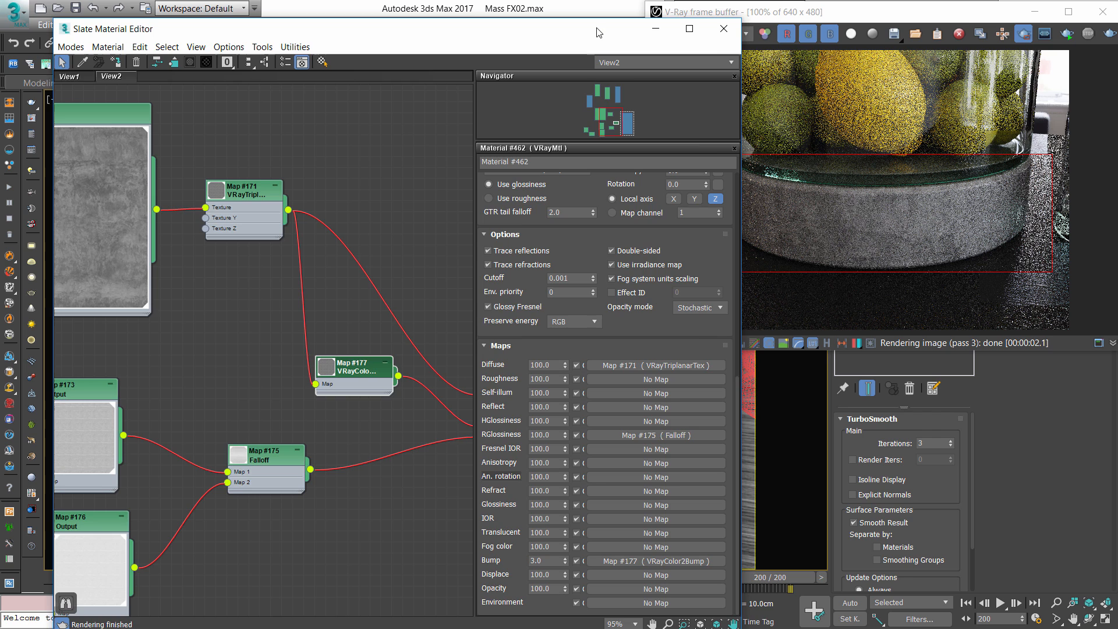
{"action": "left_click", "coordinate": [724, 29]}
{"action": "key", "text": "F10"}
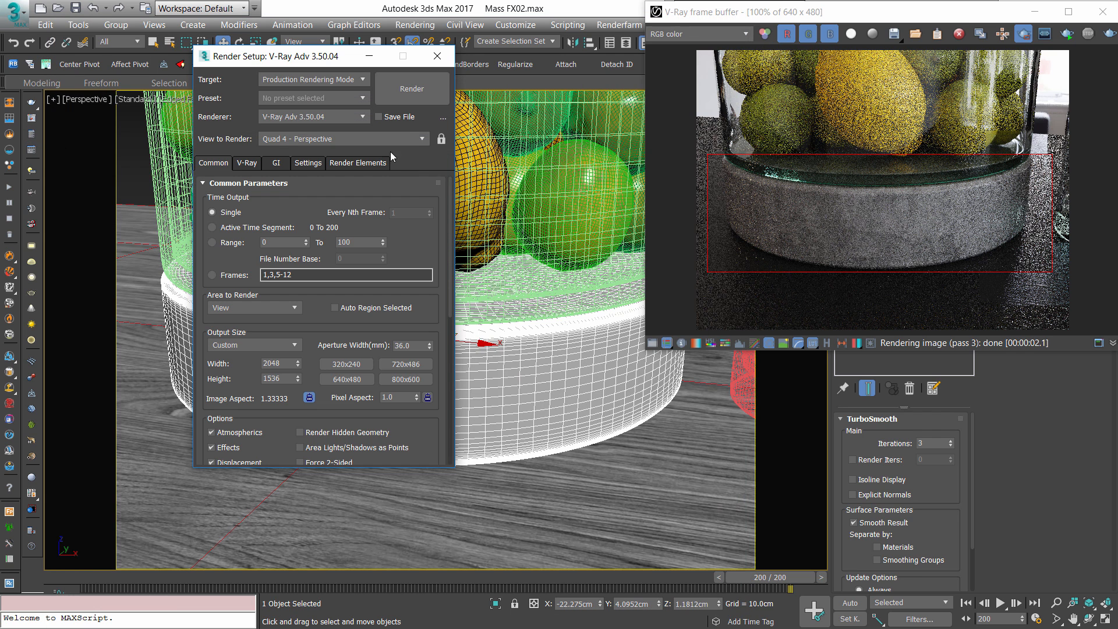
{"action": "left_click", "coordinate": [352, 165]}
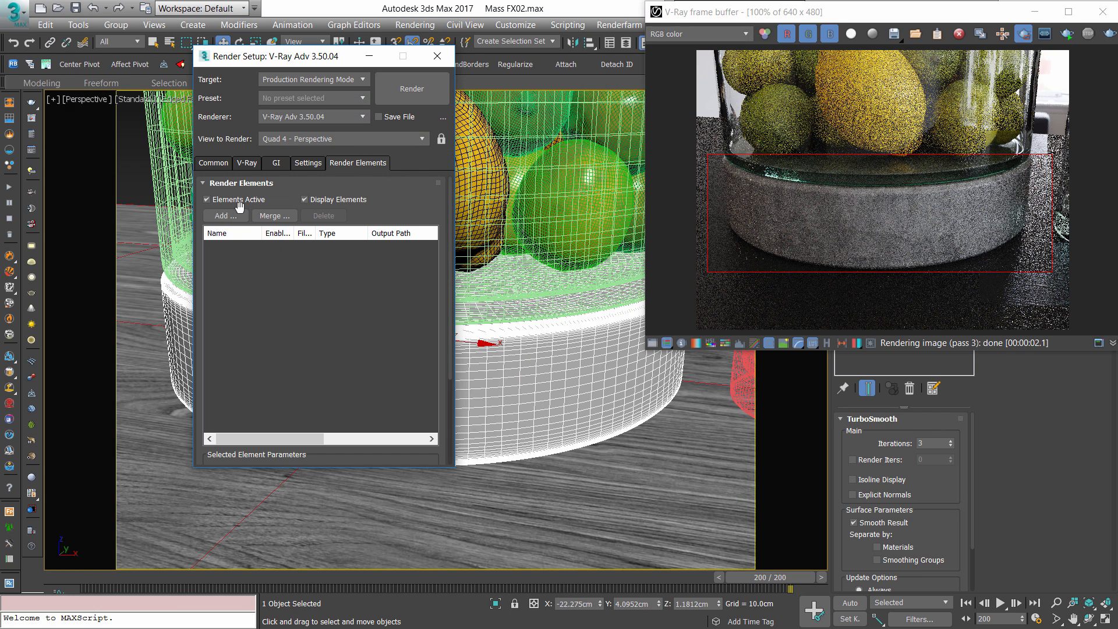
- Add the VRayDiffuseFilter, VRayGlobalIllumination, VRayLighting, VRayReflection and VRayRefraction render elements
{"action": "left_click", "coordinate": [233, 222]}
{"action": "left_click", "coordinate": [224, 202]}
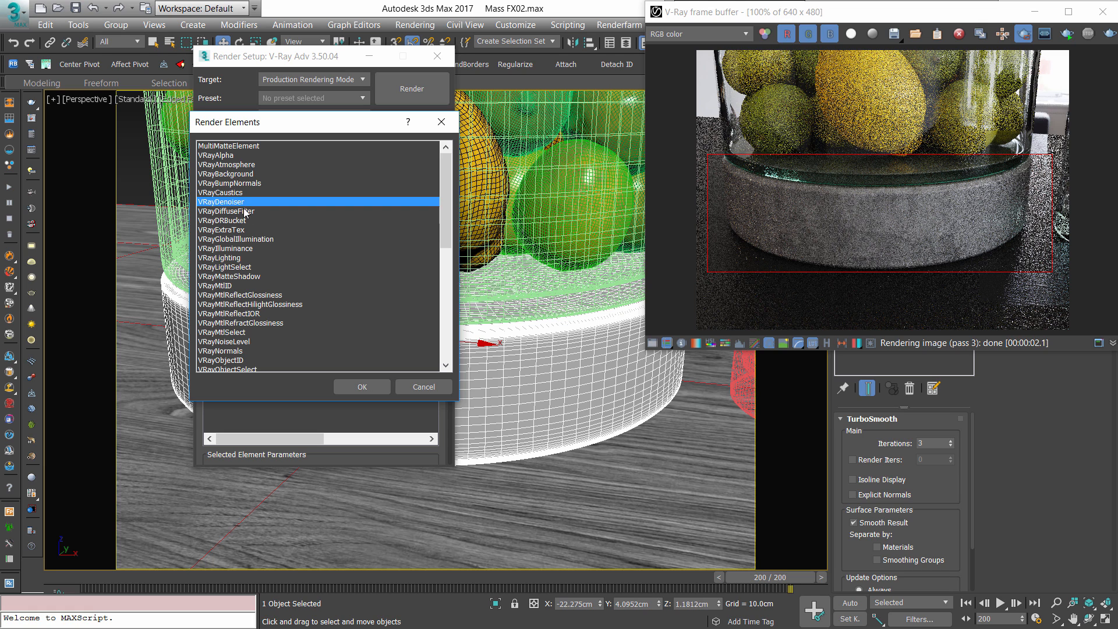
{"action": "left_click", "coordinate": [230, 211]}
{"action": "left_click", "coordinate": [247, 239], "text": "ctrl"}
{"action": "left_click", "coordinate": [243, 249], "text": "ctrl"}
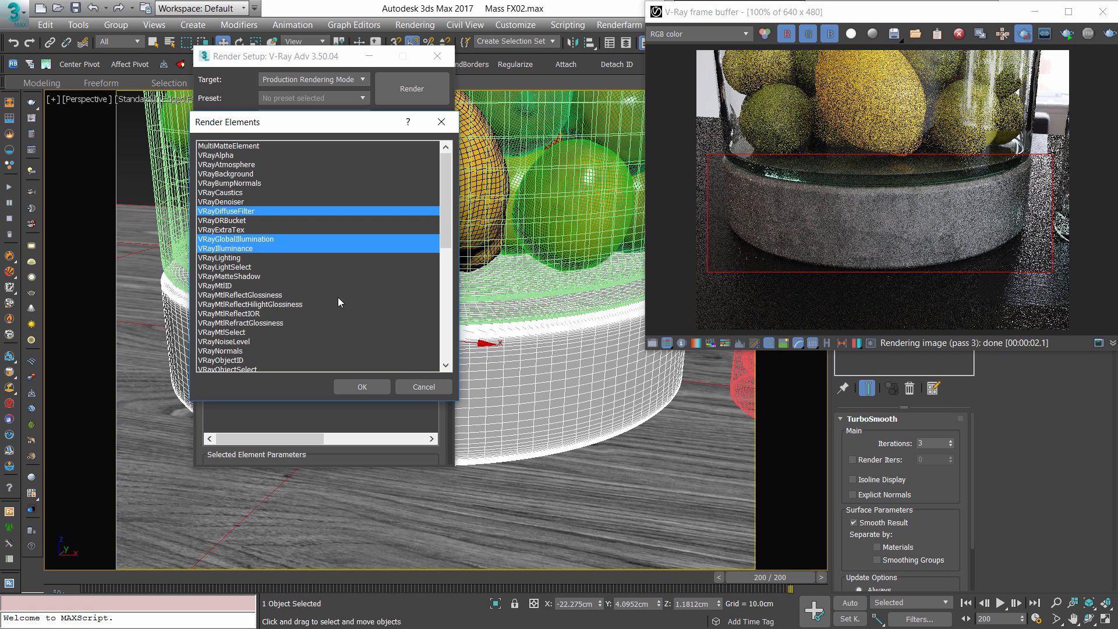
{"action": "left_click", "coordinate": [231, 258], "text": "ctrl"}
{"action": "scroll", "coordinate": [306, 284], "scroll_direction": "down", "scroll_amount": 7}
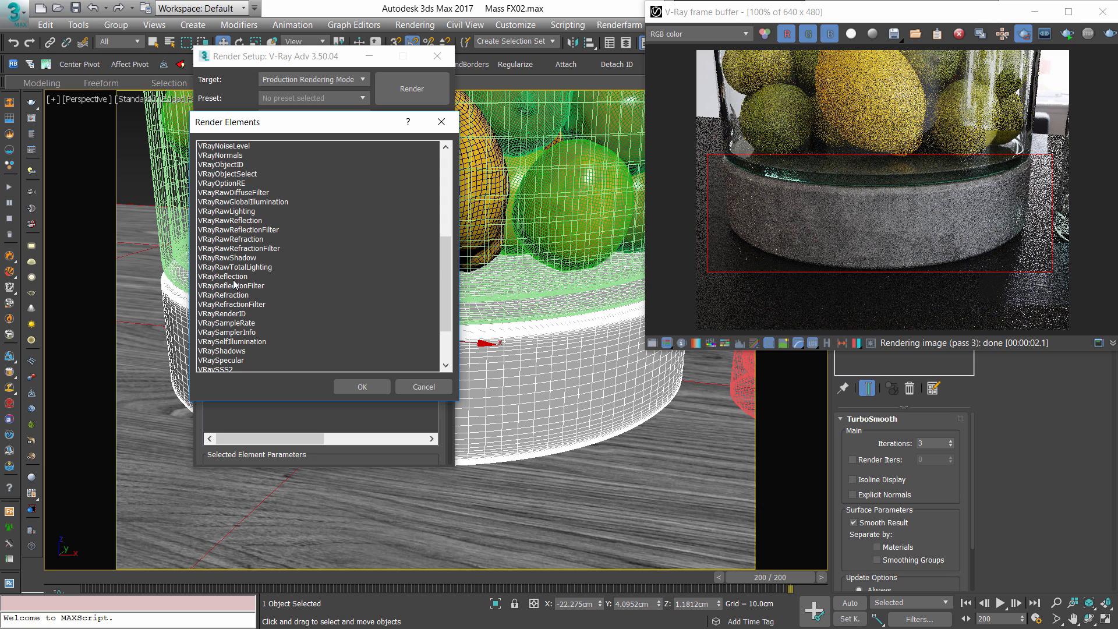
{"action": "left_click", "coordinate": [233, 277], "text": "ctrl"}
{"action": "left_click", "coordinate": [241, 295], "text": "ctrl"}
{"action": "left_click", "coordinate": [363, 386]}
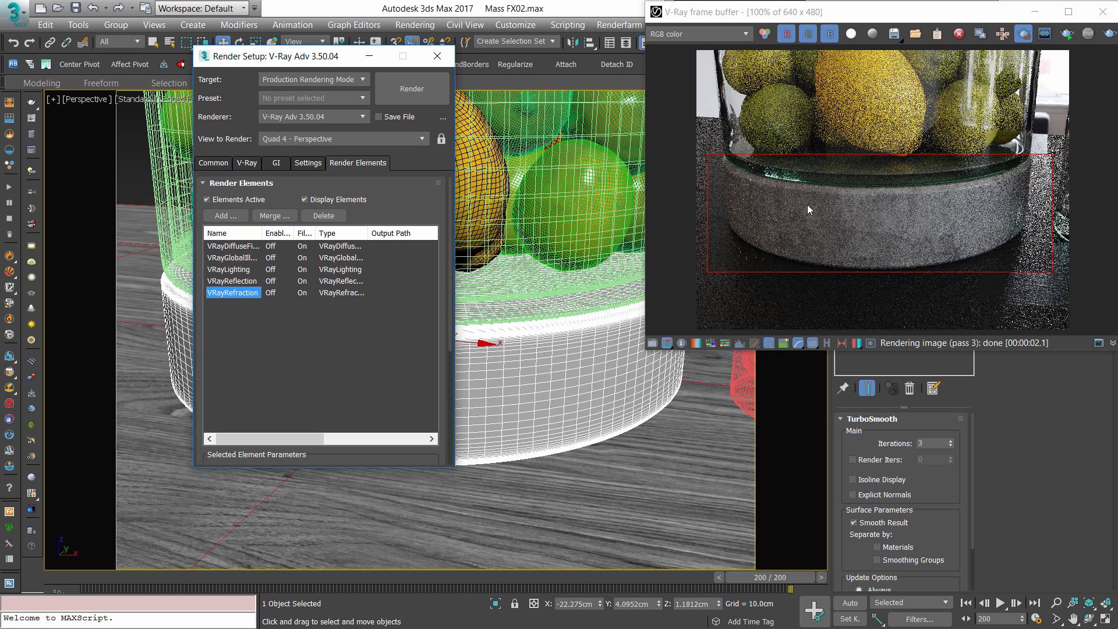
- Restart the interactive render and examine the concrete base's surface and edges up close in the RGB color channel
{"action": "left_click", "coordinate": [1066, 39]}
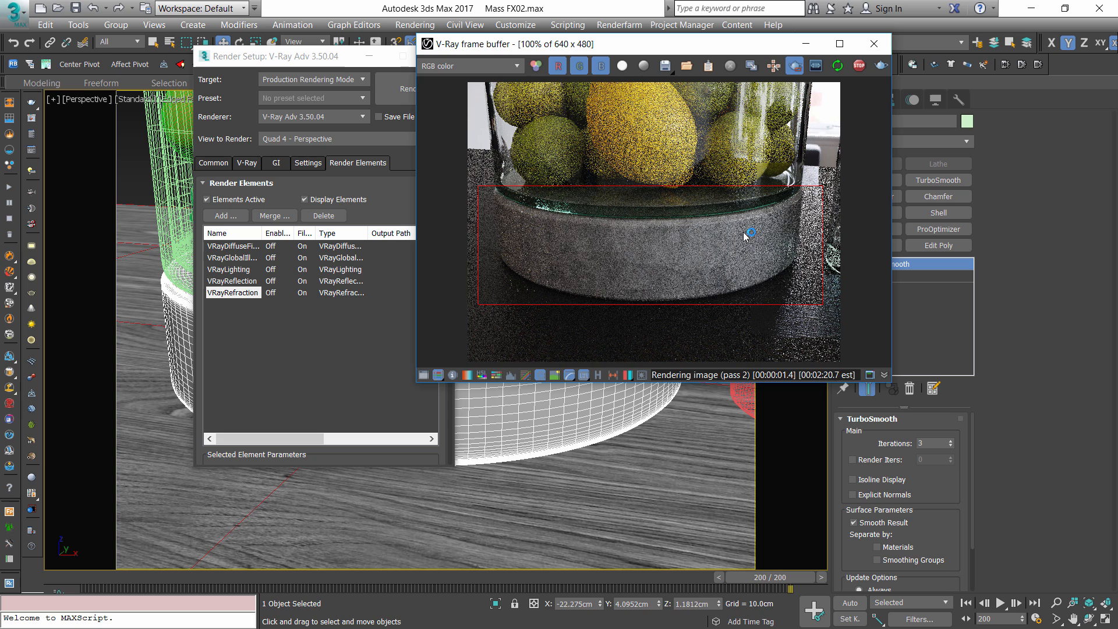
{"action": "scroll", "coordinate": [765, 246], "scroll_direction": "up", "scroll_amount": 1}
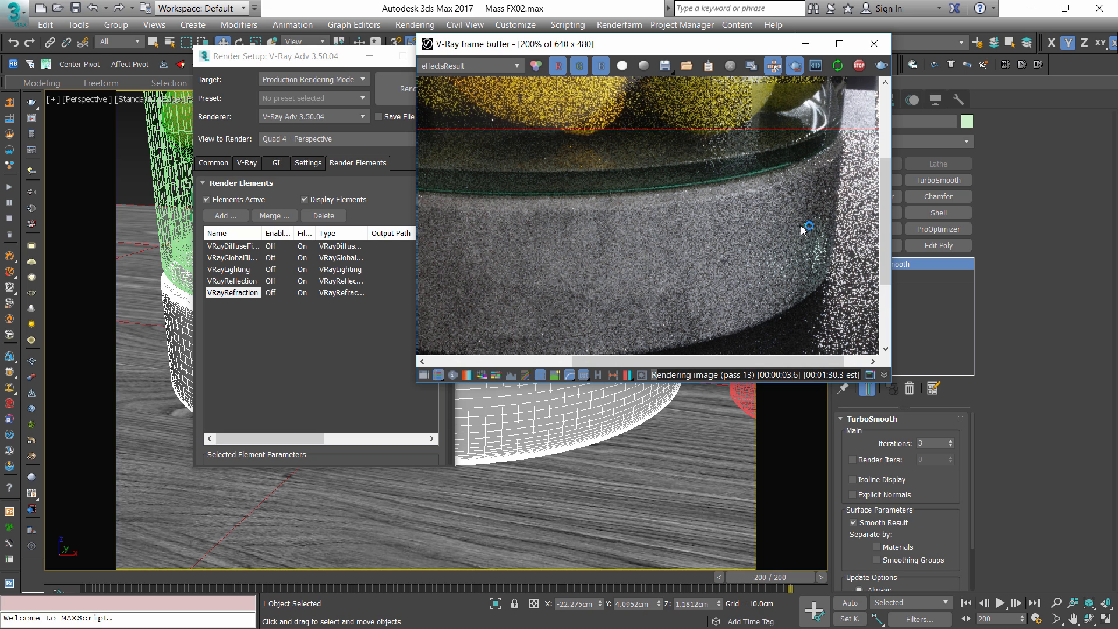
{"action": "scroll", "coordinate": [634, 282], "scroll_direction": "down", "scroll_amount": 2}
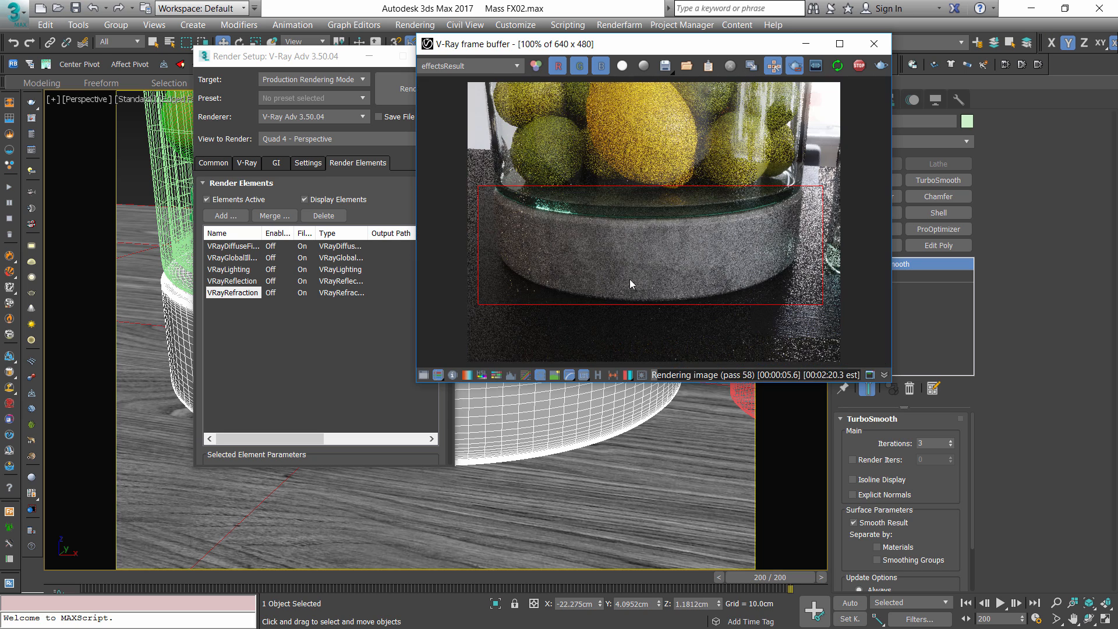
{"action": "scroll", "coordinate": [684, 273], "scroll_direction": "up", "scroll_amount": 2}
{"action": "middle_click_drag", "start_coordinate": [777, 224], "coordinate": [736, 275]}
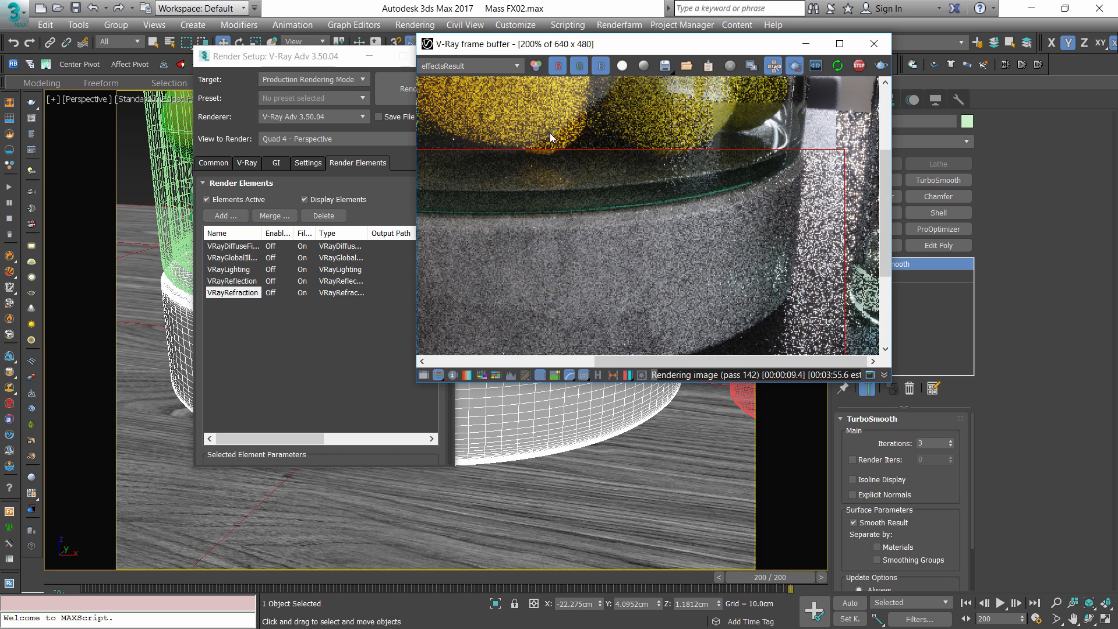
{"action": "left_click", "coordinate": [535, 67]}
{"action": "middle_click_drag", "start_coordinate": [528, 285], "coordinate": [734, 243]}
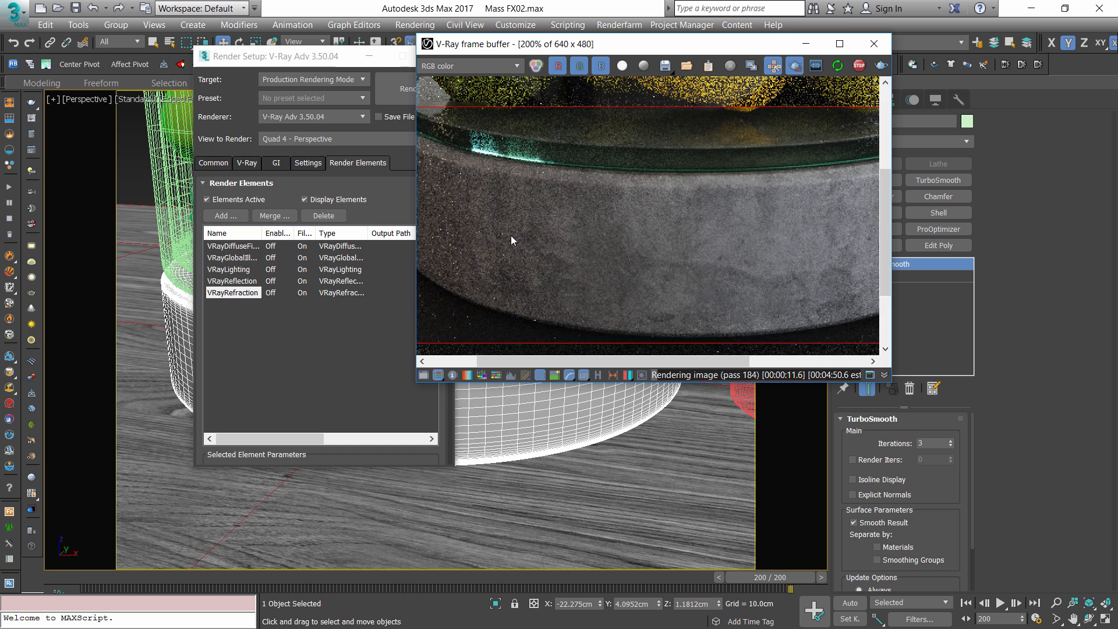
{"action": "middle_click_drag", "start_coordinate": [560, 239], "coordinate": [355, 253]}
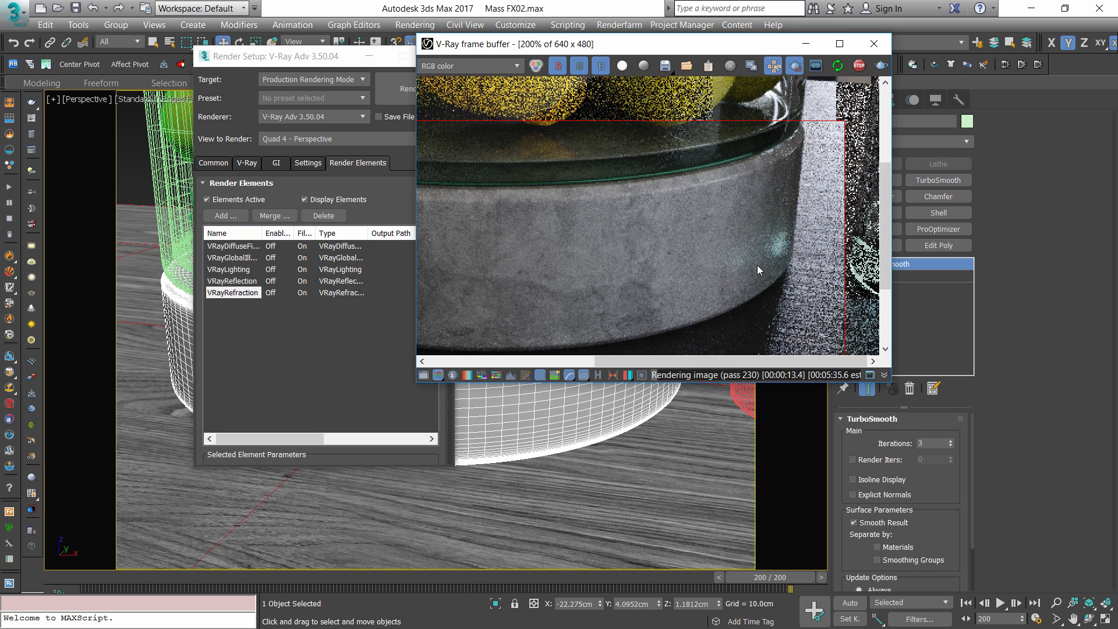
{"action": "middle_click_drag", "start_coordinate": [554, 319], "coordinate": [596, 242]}
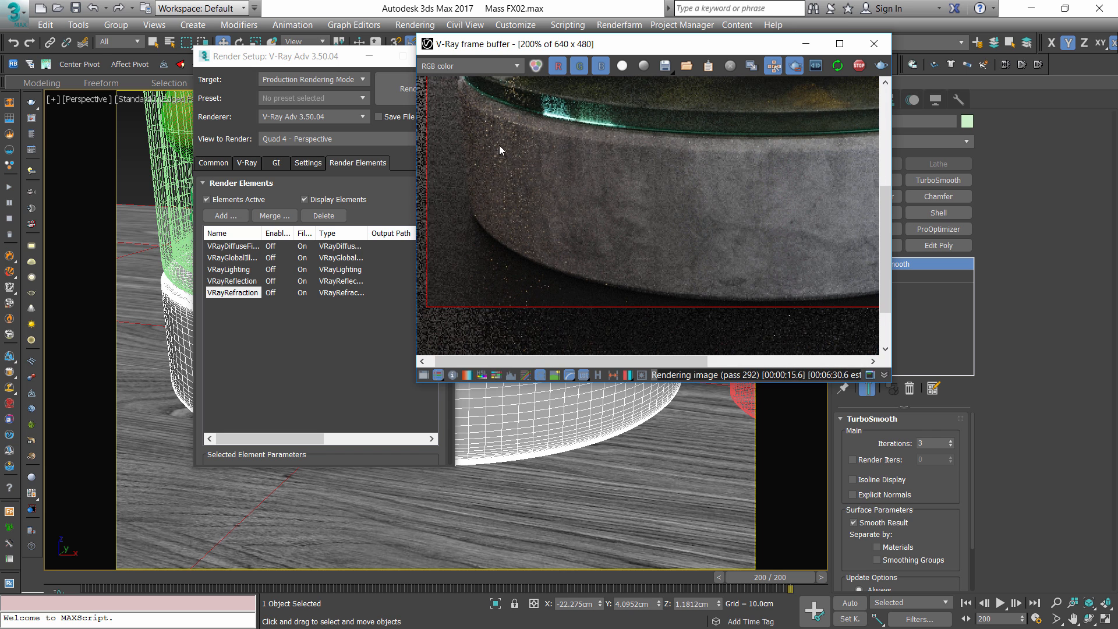
{"action": "middle_click_drag", "start_coordinate": [856, 189], "coordinate": [683, 213]}
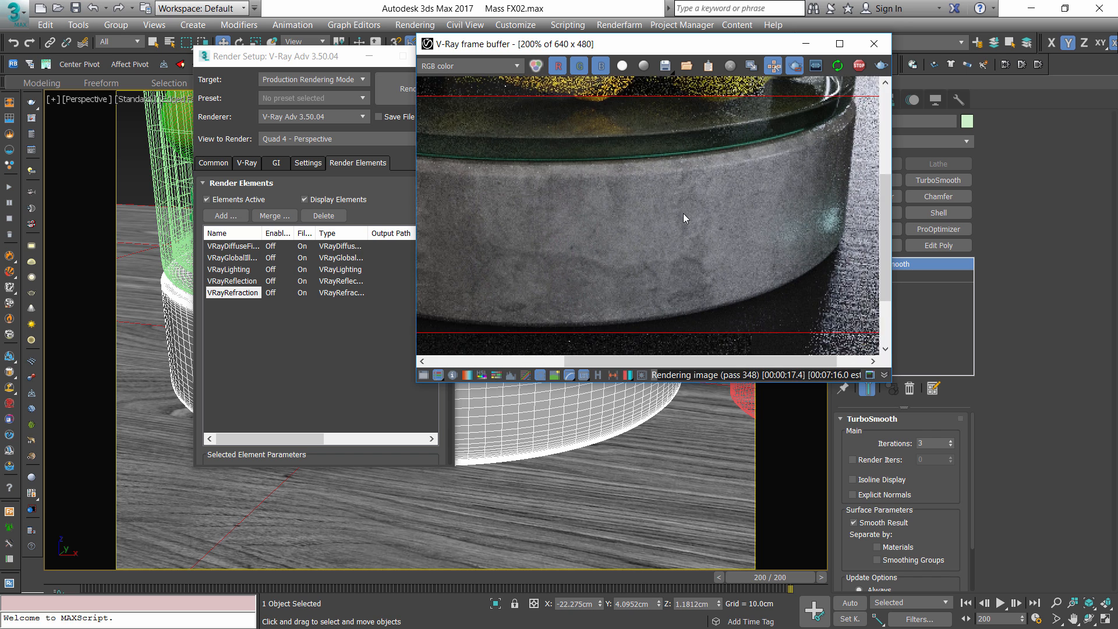
{"action": "double_click", "coordinate": [767, 218]}
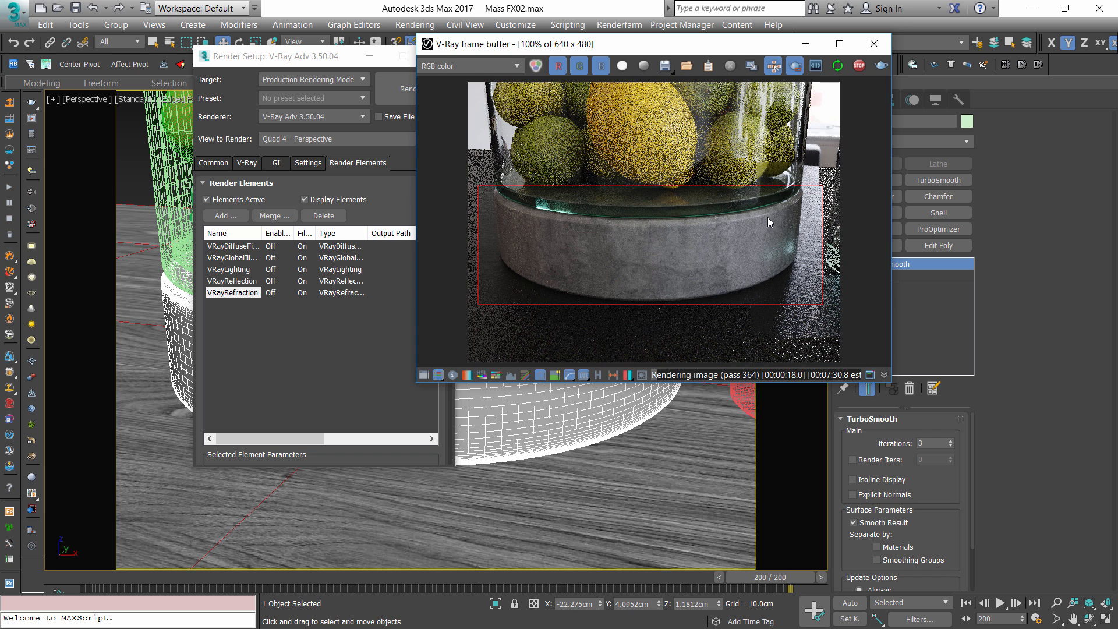
- Turn off region rendering and close Render Setup
{"action": "left_click", "coordinate": [796, 66]}
{"action": "left_click", "coordinate": [404, 58]}
{"action": "left_click", "coordinate": [441, 63]}
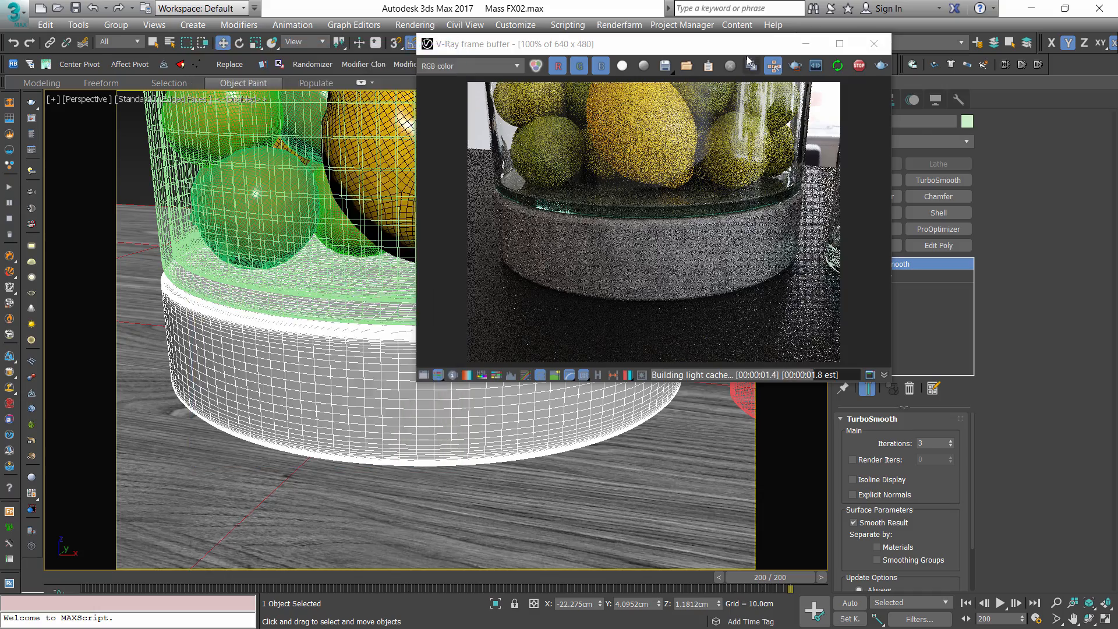
- Frame both jars in the perspective view and enlarge the V-Ray frame buffer to 1033 x 775 for a full preview
{"action": "left_click_drag", "start_coordinate": [756, 41], "coordinate": [857, 92]}
{"action": "scroll", "coordinate": [395, 352], "scroll_direction": "down", "scroll_amount": 10}
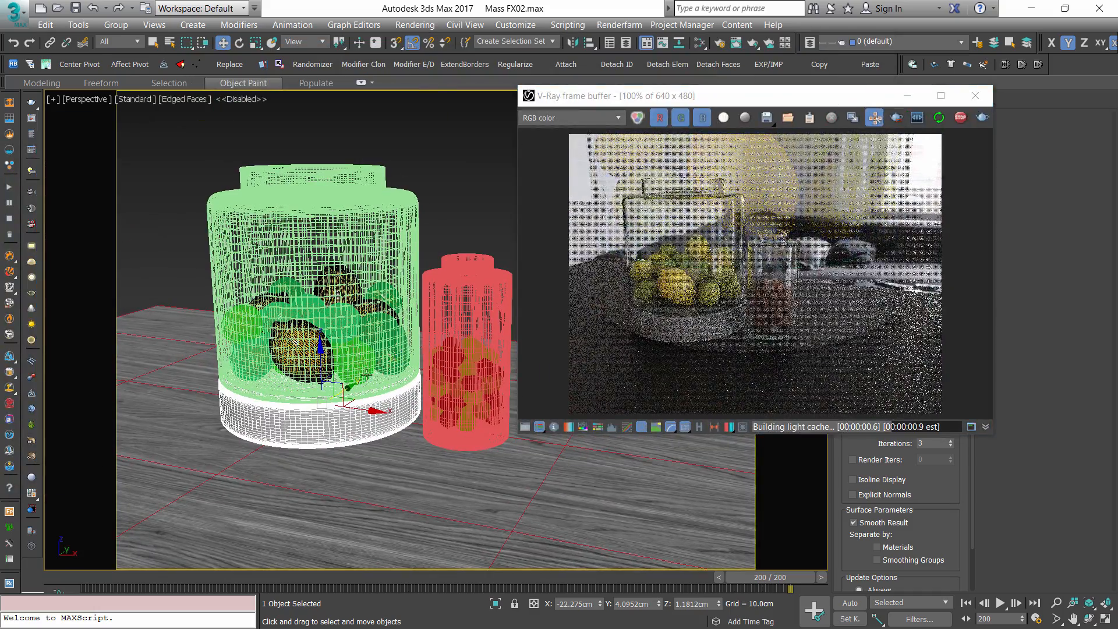
{"action": "left_click_drag", "start_coordinate": [617, 96], "coordinate": [729, 12]}
{"action": "left_click_drag", "start_coordinate": [627, 353], "coordinate": [466, 521]}
{"action": "middle_click_drag", "start_coordinate": [357, 389], "coordinate": [364, 397], "text": "alt"}
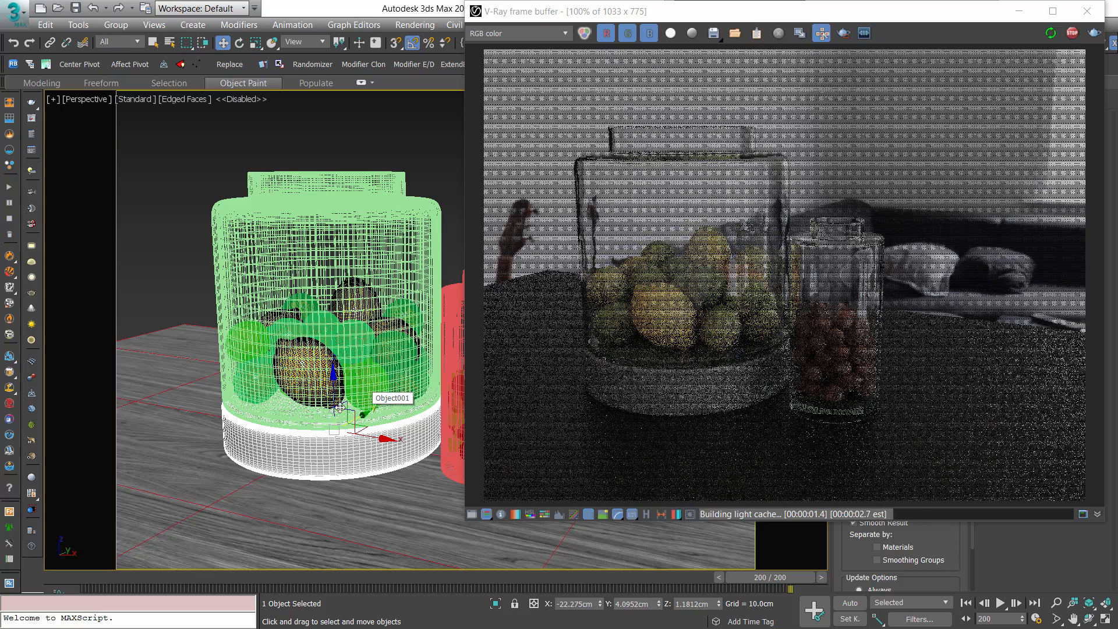
{"action": "scroll", "coordinate": [364, 397], "scroll_direction": "up", "scroll_amount": 1}
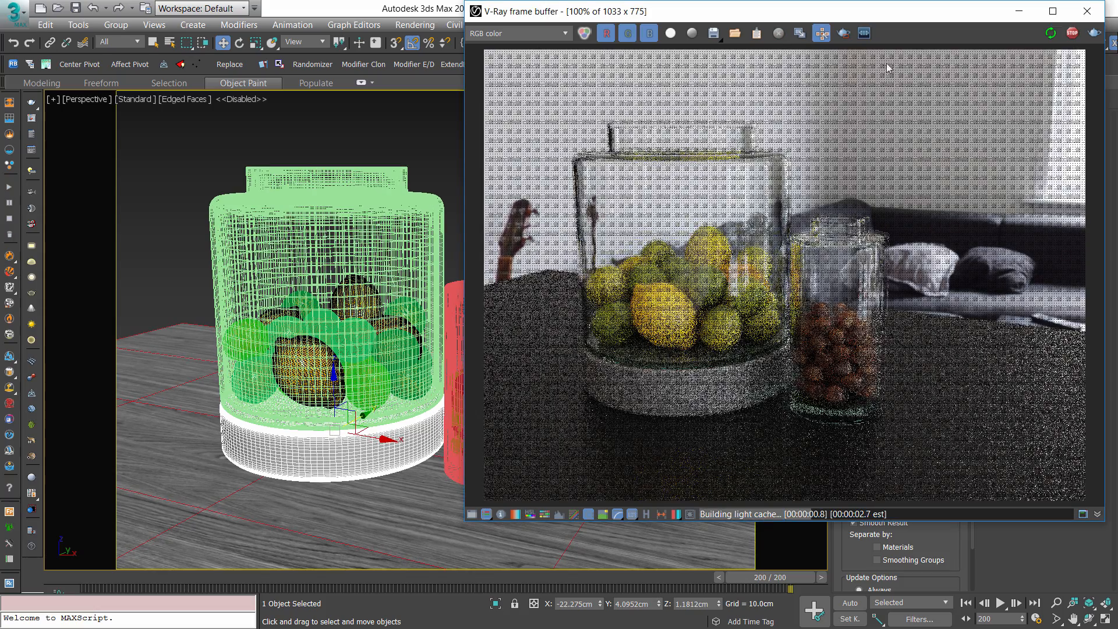
{"action": "left_click_drag", "start_coordinate": [934, 13], "coordinate": [759, 34]}
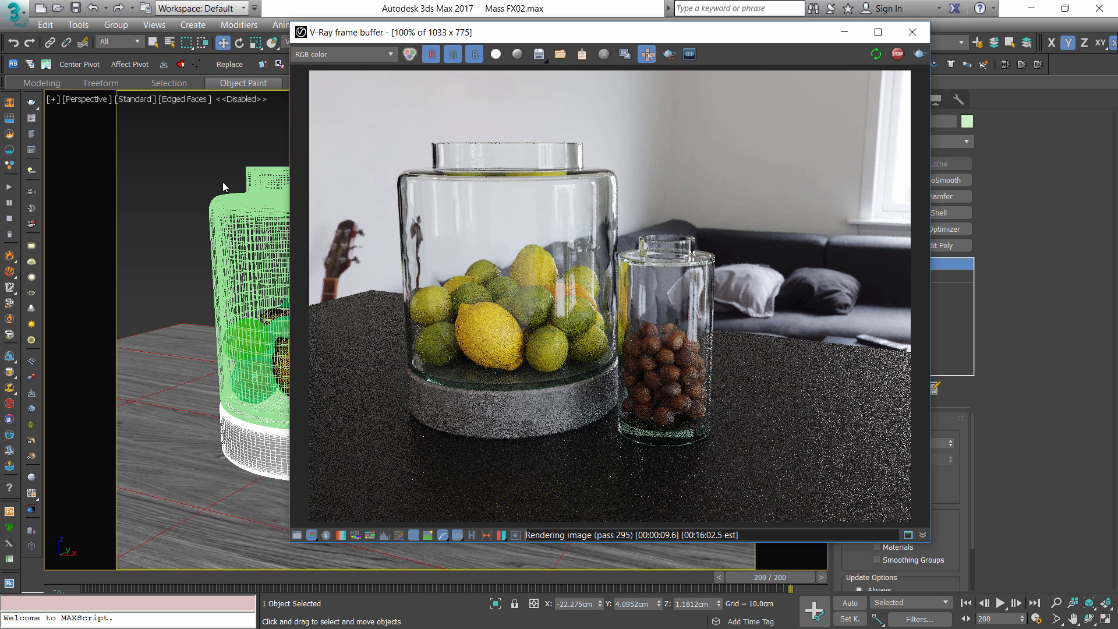
- Select the large glass jar and load 3DCollective_TexturePack01_Dedos_0003_4K_Inv.jpg as a bitmap node in the material editor, showing its parameters
{"action": "left_click", "coordinate": [234, 200]}
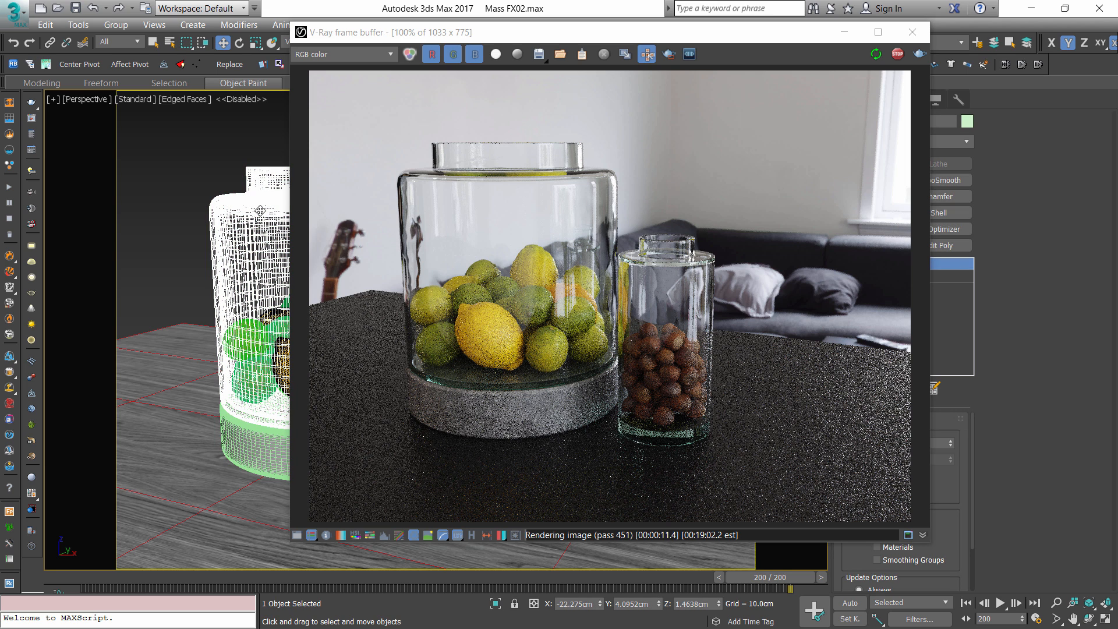
{"action": "key", "text": "m"}
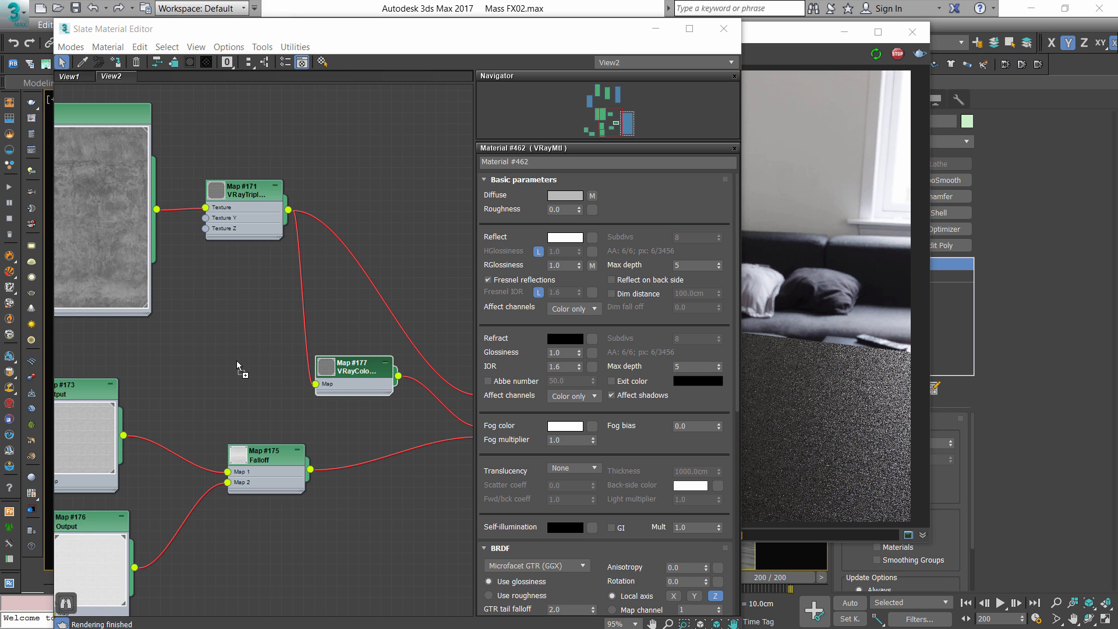
{"action": "left_click_drag", "start_coordinate": [236, 361], "coordinate": [233, 323]}
{"action": "double_click", "coordinate": [207, 359]}
{"action": "double_click", "coordinate": [233, 324]}
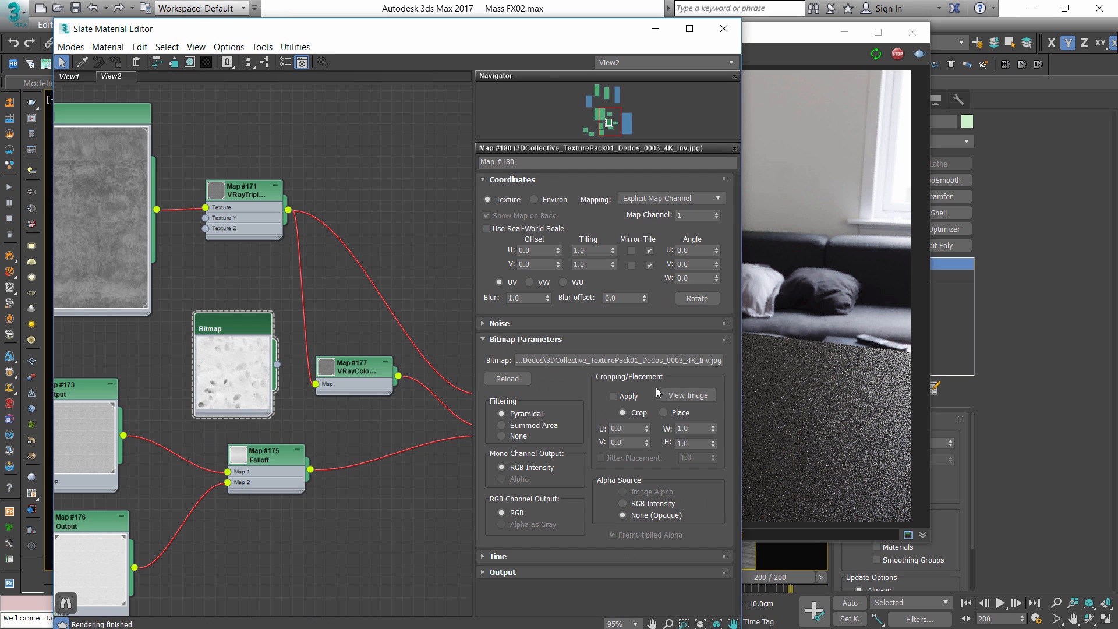
- View the fingerprint bitmap's full image to examine its smudge pattern
{"action": "left_click", "coordinate": [697, 400]}
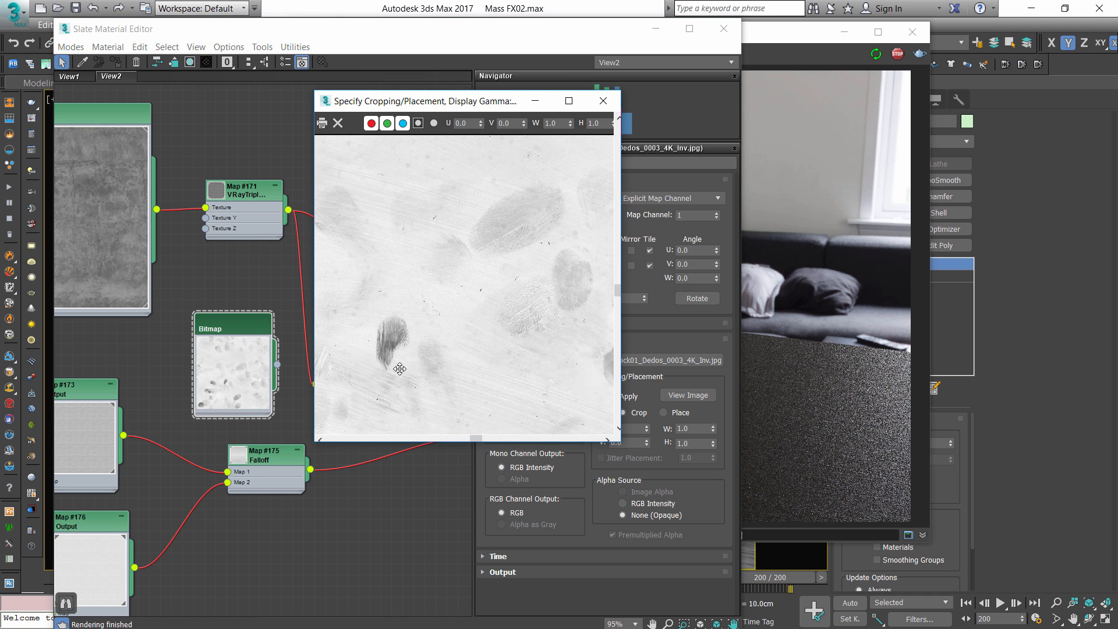
{"action": "scroll", "coordinate": [400, 369], "scroll_direction": "down", "scroll_amount": 5}
{"action": "scroll", "coordinate": [482, 286], "scroll_direction": "up", "scroll_amount": 2}
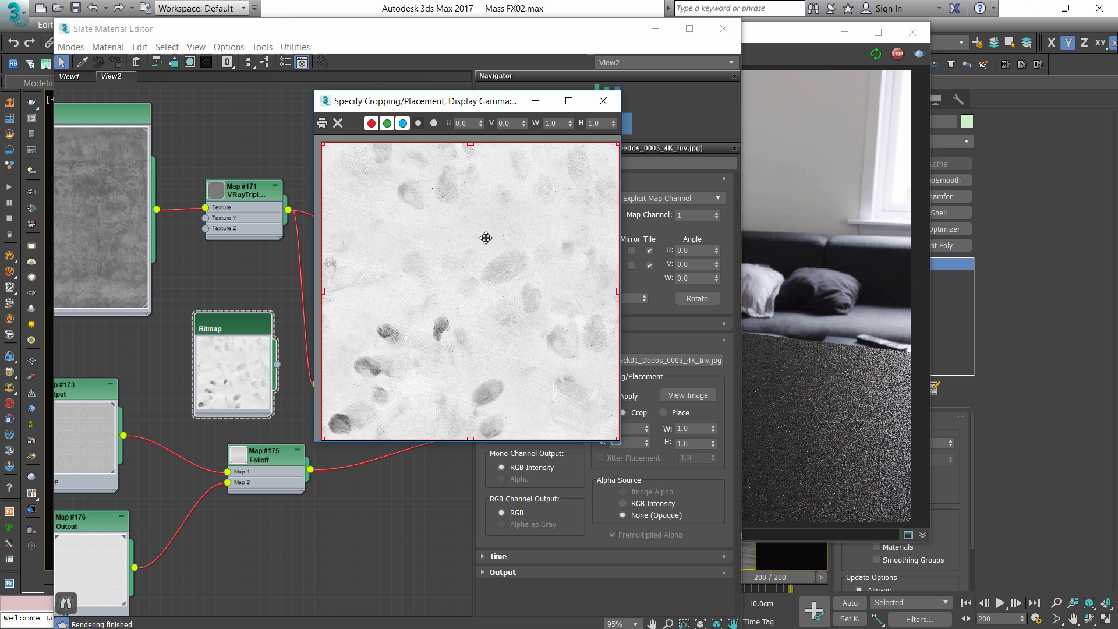
{"action": "left_click", "coordinate": [609, 107]}
- Move the fingerprint bitmap node to the empty area above the glass VRayMtl and its noise maps
{"action": "scroll", "coordinate": [236, 362], "scroll_direction": "down", "scroll_amount": 3}
{"action": "left_click_drag", "start_coordinate": [242, 361], "coordinate": [271, 208]}
{"action": "scroll", "coordinate": [271, 208], "scroll_direction": "down", "scroll_amount": 1}
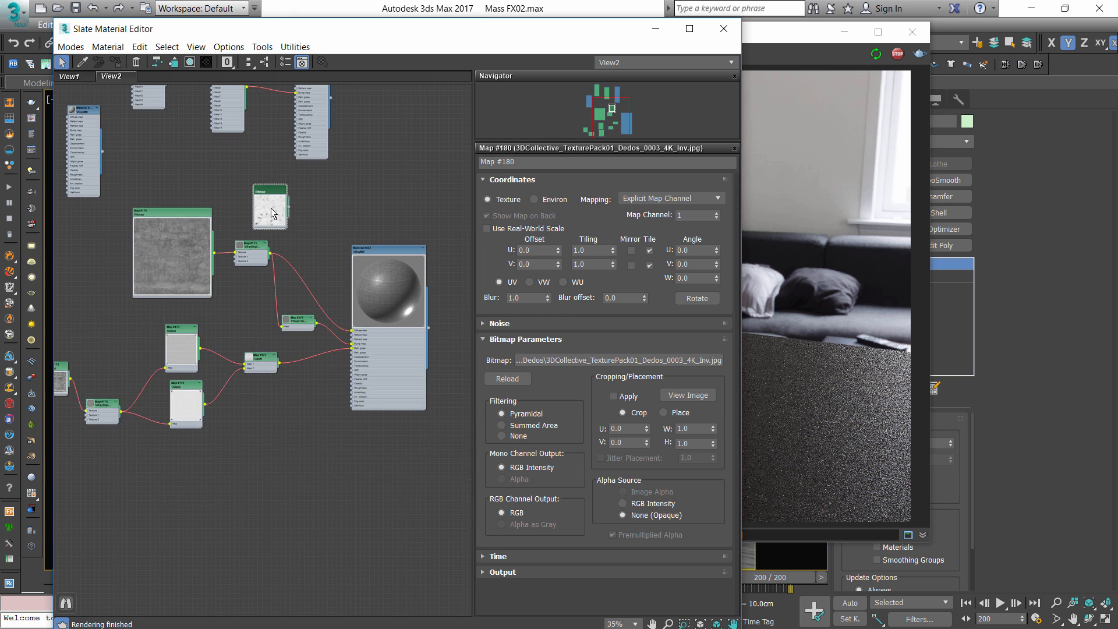
{"action": "middle_click_drag", "start_coordinate": [271, 208], "coordinate": [296, 382]}
{"action": "left_click_drag", "start_coordinate": [296, 382], "coordinate": [163, 169]}
{"action": "left_click_drag", "start_coordinate": [174, 222], "coordinate": [276, 280]}
{"action": "left_click_drag", "start_coordinate": [252, 260], "coordinate": [278, 328]}
{"action": "left_click", "coordinate": [392, 405]}
{"action": "scroll", "coordinate": [281, 404], "scroll_direction": "up", "scroll_amount": 2}
{"action": "middle_click_drag", "start_coordinate": [281, 404], "coordinate": [323, 522]}
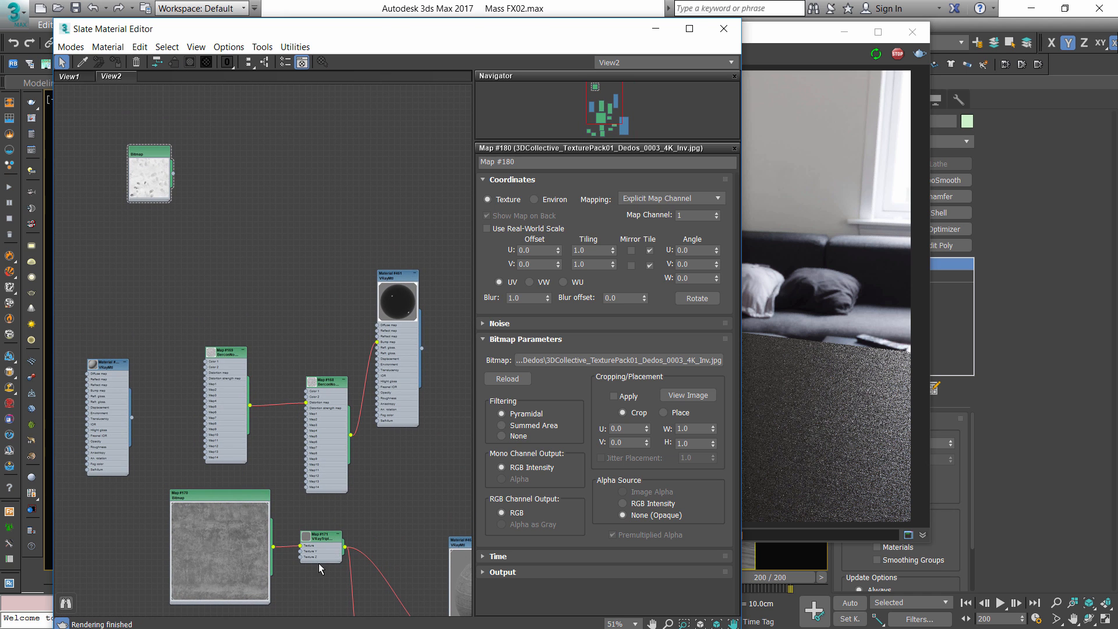
- Duplicate the concrete's VRayTriplanarTex node and place the copy between the fingerprint bitmap and the glass VRayMtl
{"action": "left_click_drag", "start_coordinate": [319, 562], "coordinate": [326, 228]}
{"action": "scroll", "coordinate": [326, 228], "scroll_direction": "up", "scroll_amount": 1}
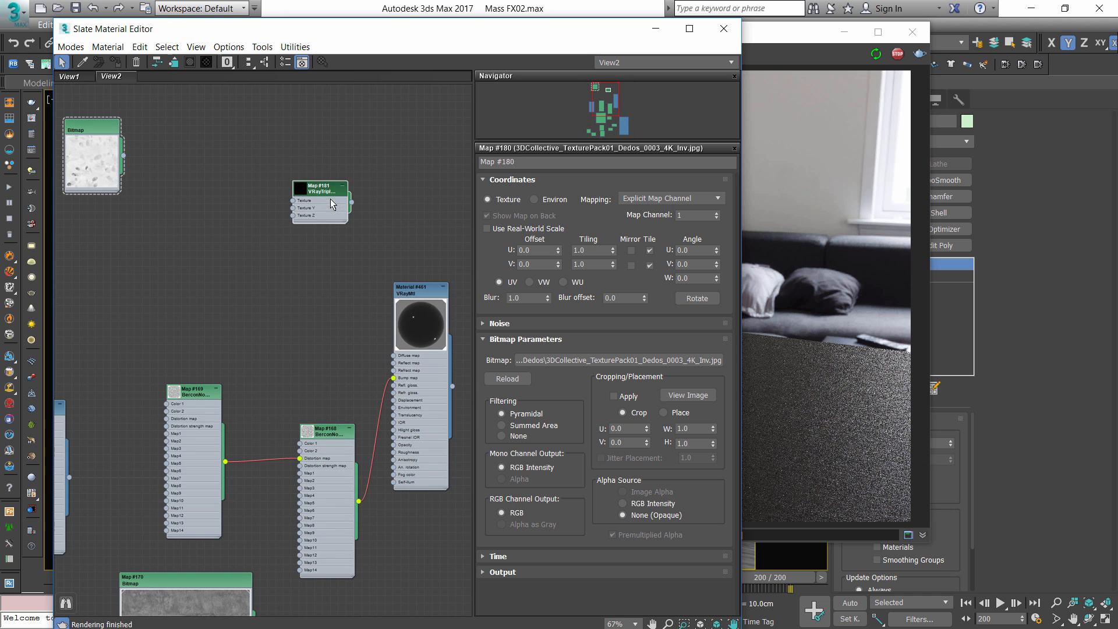
- Connect the fingerprint bitmap to the Texture input of the duplicated VRayTriplanarTex node
{"action": "scroll", "coordinate": [232, 232], "scroll_direction": "up", "scroll_amount": 1}
{"action": "left_click_drag", "start_coordinate": [94, 129], "coordinate": [298, 197]}
{"action": "scroll", "coordinate": [208, 211], "scroll_direction": "up", "scroll_amount": 1}
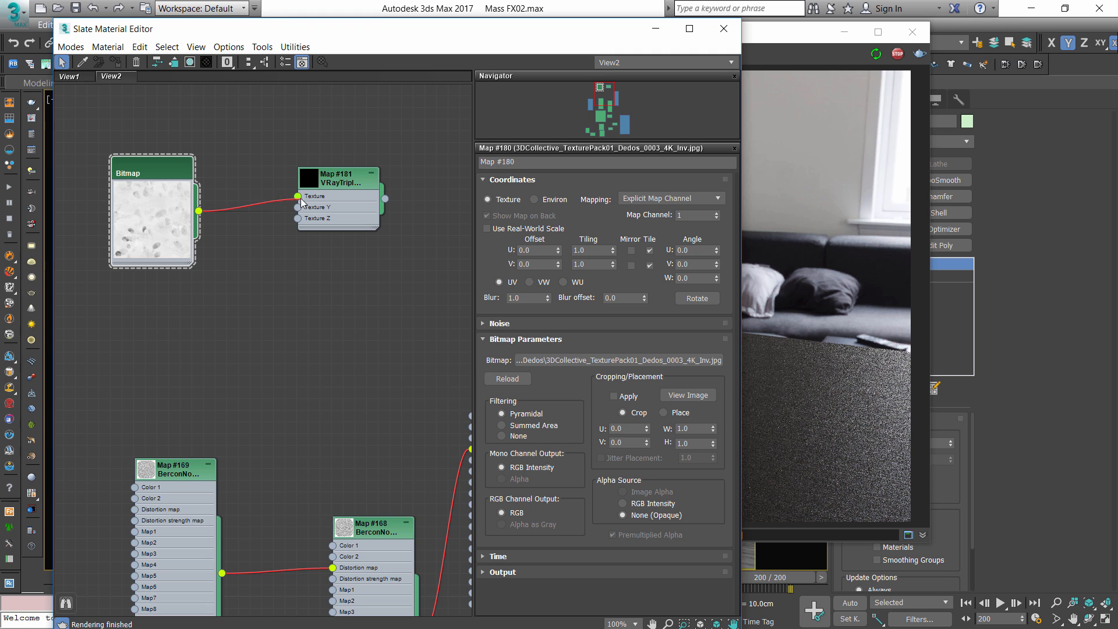
{"action": "middle_click_drag", "start_coordinate": [301, 202], "coordinate": [172, 184]}
- Set the glass VRayMtl's refraction color to black, with the render frame buffer placed beside the material editor
{"action": "double_click", "coordinate": [394, 299]}
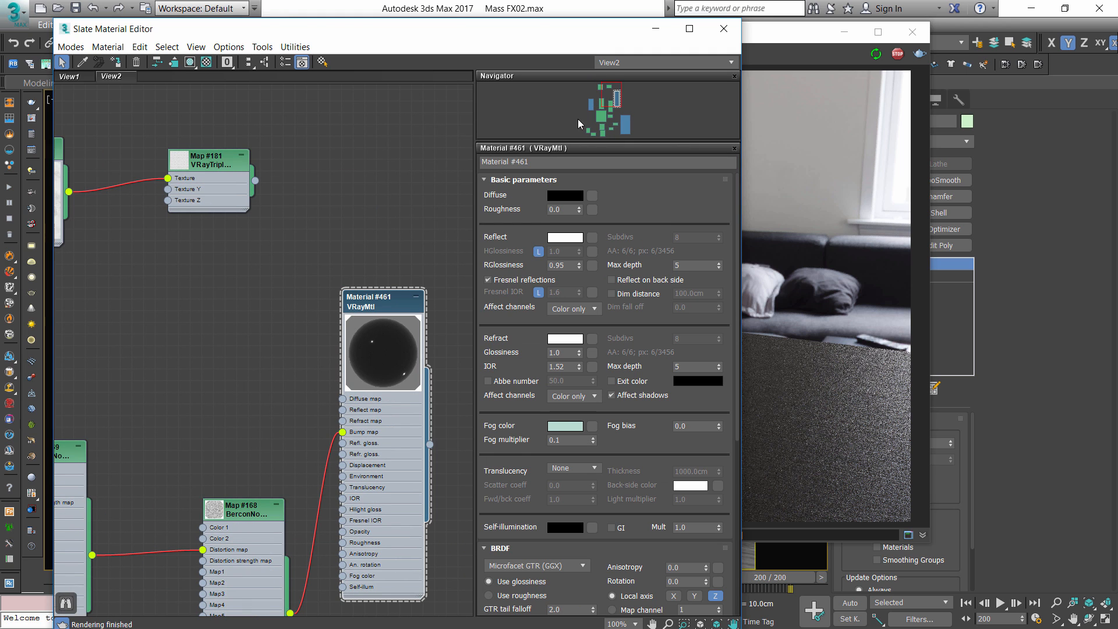
{"action": "left_click_drag", "start_coordinate": [524, 37], "coordinate": [480, 25]}
{"action": "left_click", "coordinate": [761, 40]}
{"action": "left_click_drag", "start_coordinate": [711, 38], "coordinate": [997, 35]}
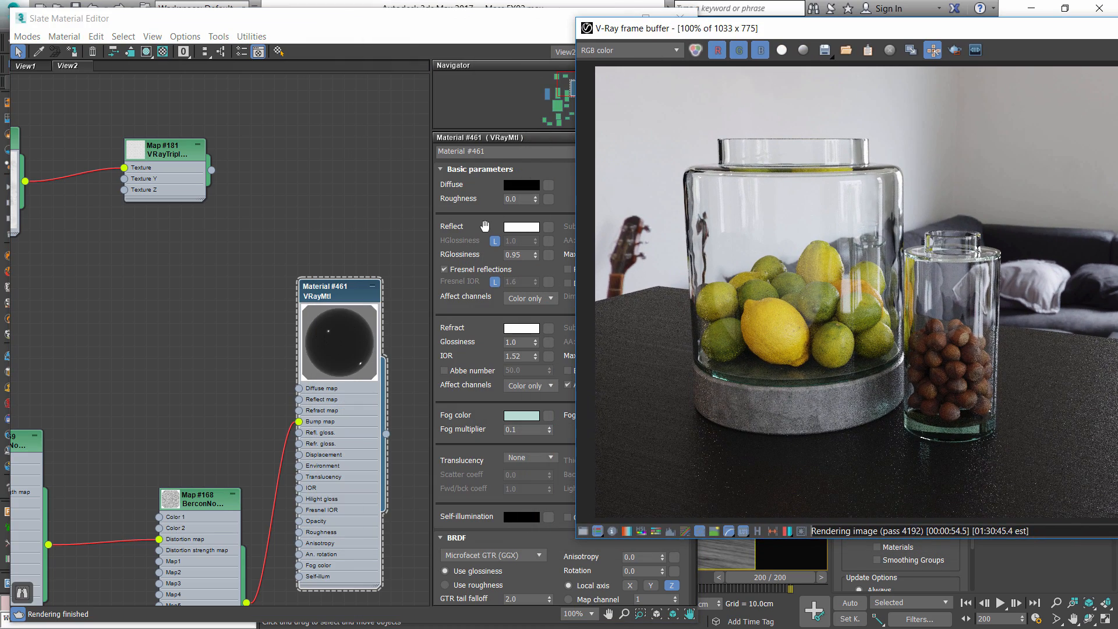
{"action": "left_click", "coordinate": [522, 330]}
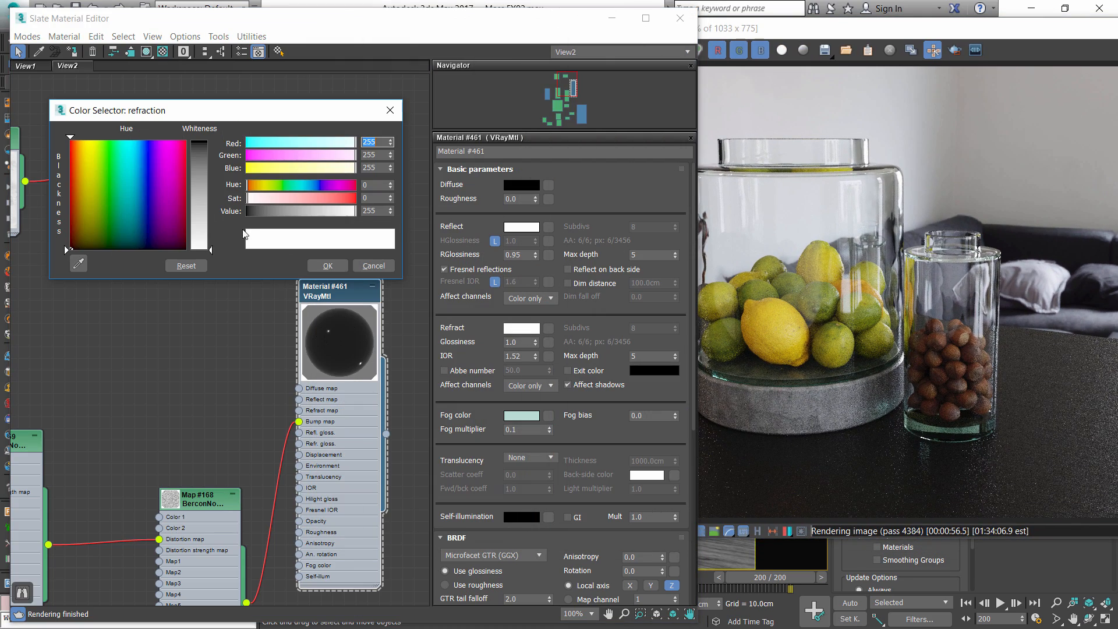
{"action": "left_click", "coordinate": [182, 249]}
{"action": "left_click", "coordinate": [325, 267]}
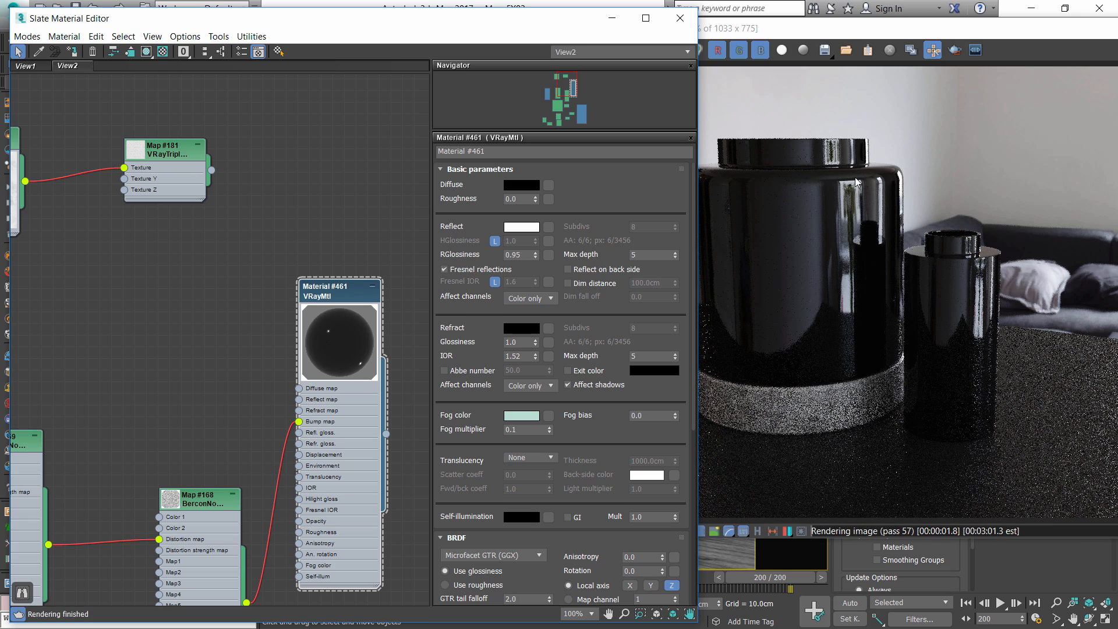
- Line up the fingerprint bitmap and its VRayTriplanarTex node in a row above the glass material's noise maps
{"action": "left_click_drag", "start_coordinate": [166, 170], "coordinate": [143, 323]}
{"action": "middle_click_drag", "start_coordinate": [179, 323], "coordinate": [280, 308]}
{"action": "scroll", "coordinate": [280, 308], "scroll_direction": "down", "scroll_amount": 2}
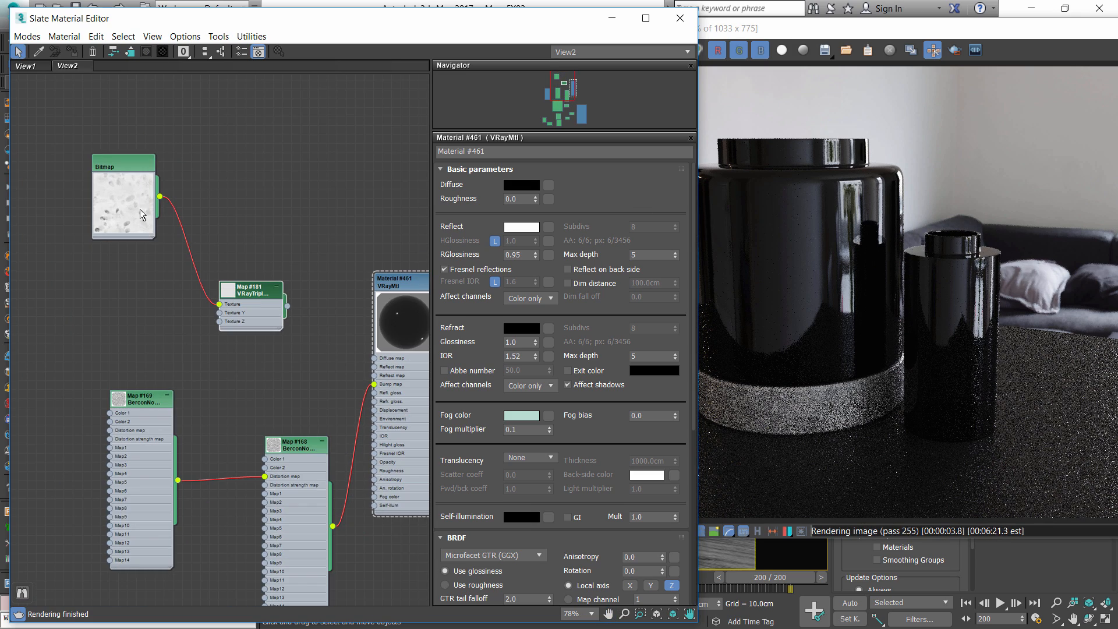
{"action": "left_click_drag", "start_coordinate": [135, 198], "coordinate": [75, 295]}
{"action": "left_click_drag", "start_coordinate": [263, 306], "coordinate": [234, 297]}
{"action": "mouse_move", "coordinate": [61, 290]}
{"action": "left_mouse_down"}
{"action": "mouse_move", "coordinate": [36, 278]}
{"action": "mouse_move", "coordinate": [48, 285]}
{"action": "left_mouse_up"}
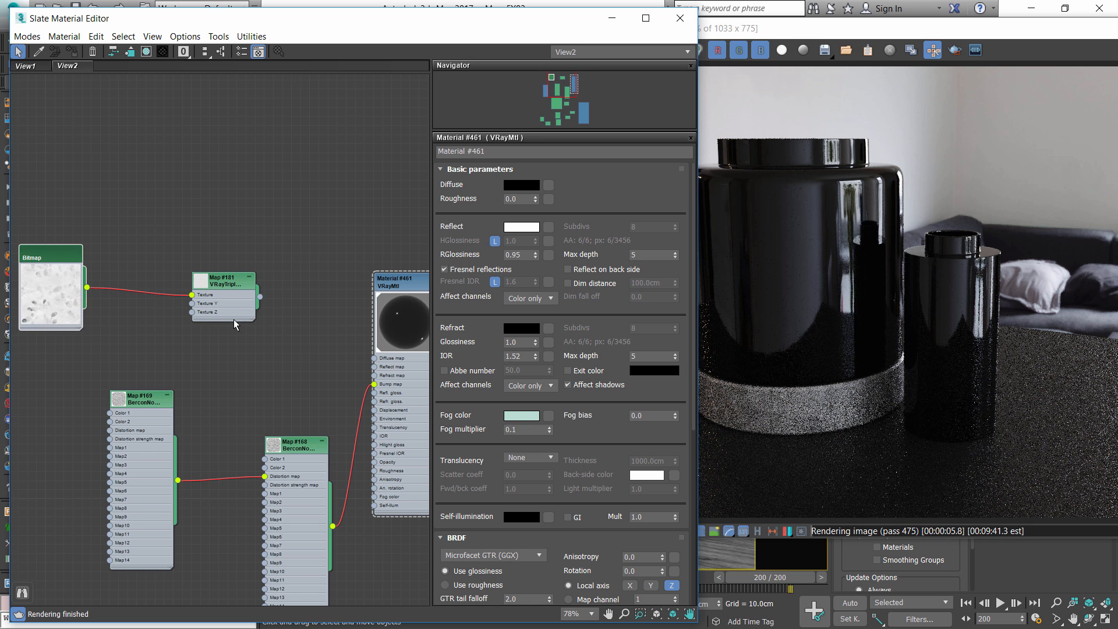
- Space out the fingerprint nodes and connect the VRayTriplanarTex output to the glass VRayMtl's reflection glossiness input
{"action": "scroll", "coordinate": [232, 318], "scroll_direction": "up", "scroll_amount": 2}
{"action": "left_click_drag", "start_coordinate": [233, 297], "coordinate": [210, 298]}
{"action": "middle_click_drag", "start_coordinate": [256, 347], "coordinate": [295, 329]}
{"action": "scroll", "coordinate": [279, 320], "scroll_direction": "down", "scroll_amount": 1}
{"action": "left_click_drag", "start_coordinate": [234, 283], "coordinate": [193, 281]}
{"action": "middle_click_drag", "start_coordinate": [244, 309], "coordinate": [178, 272]}
{"action": "left_click_drag", "start_coordinate": [177, 238], "coordinate": [370, 348]}
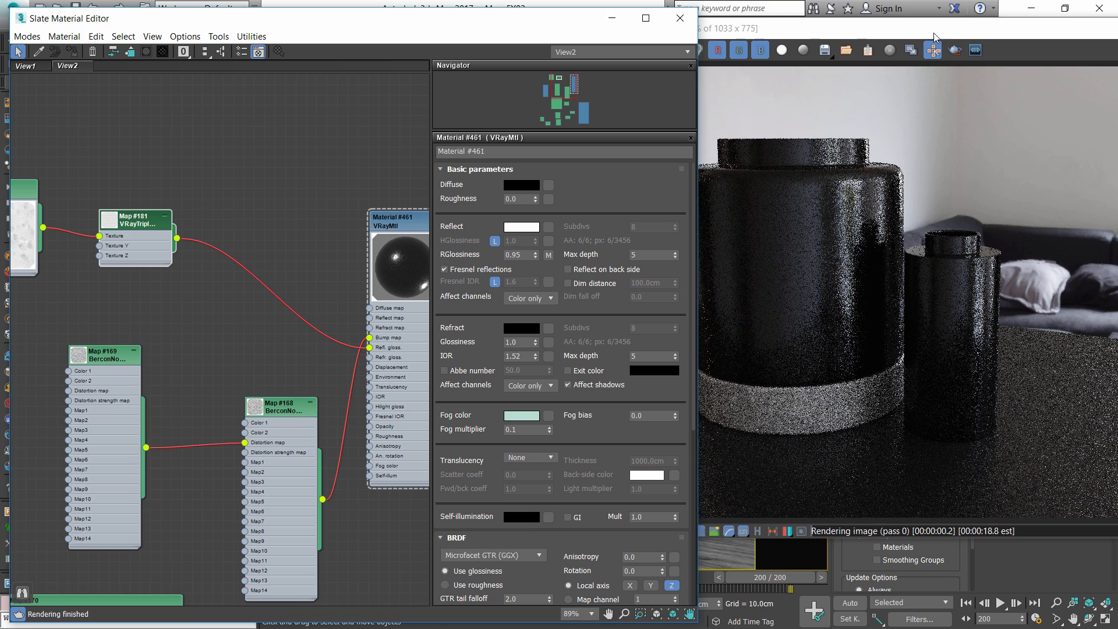
- Restrict the interactive render to a region around the large jar to check its reflections
{"action": "left_click_drag", "start_coordinate": [791, 142], "coordinate": [903, 268]}
{"action": "scroll", "coordinate": [875, 217], "scroll_direction": "up", "scroll_amount": 1}
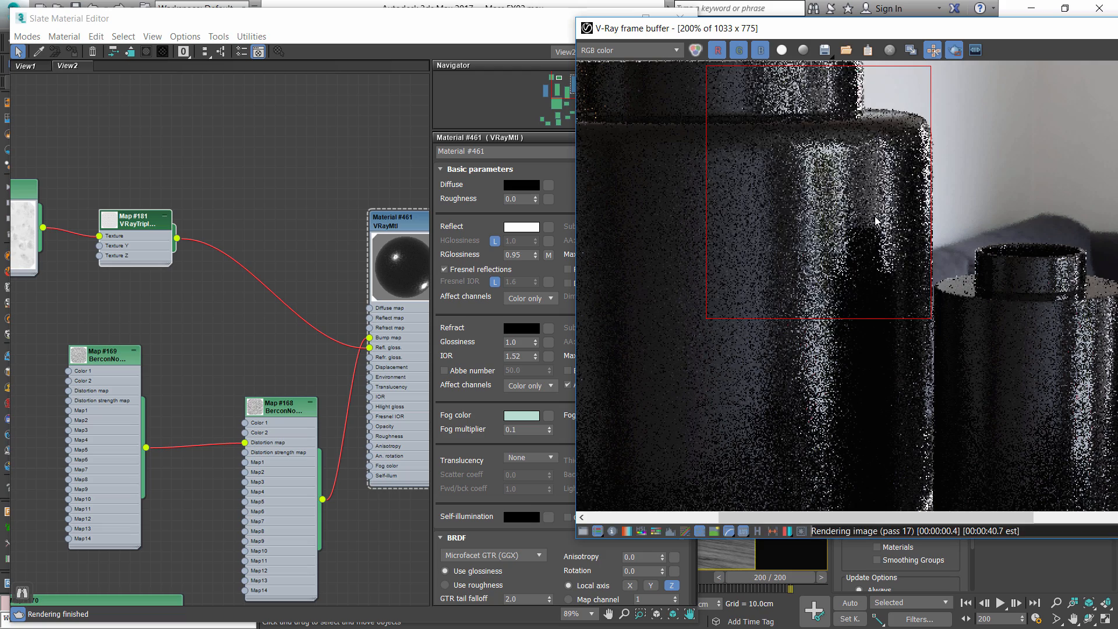
{"action": "scroll", "coordinate": [861, 213], "scroll_direction": "down", "scroll_amount": 1}
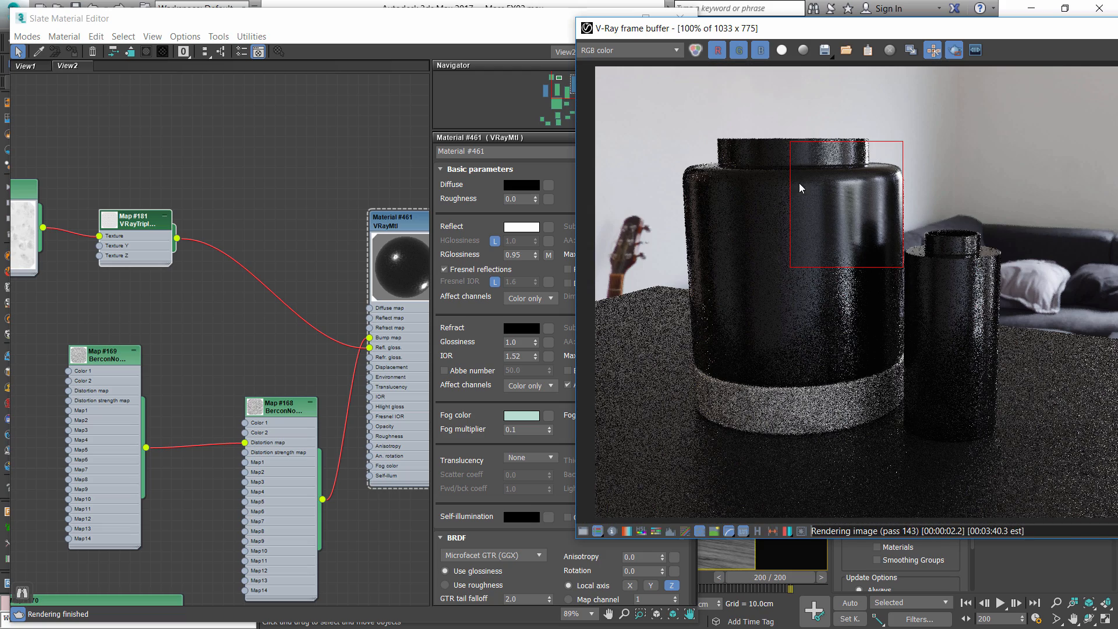
{"action": "left_click_drag", "start_coordinate": [696, 131], "coordinate": [911, 382]}
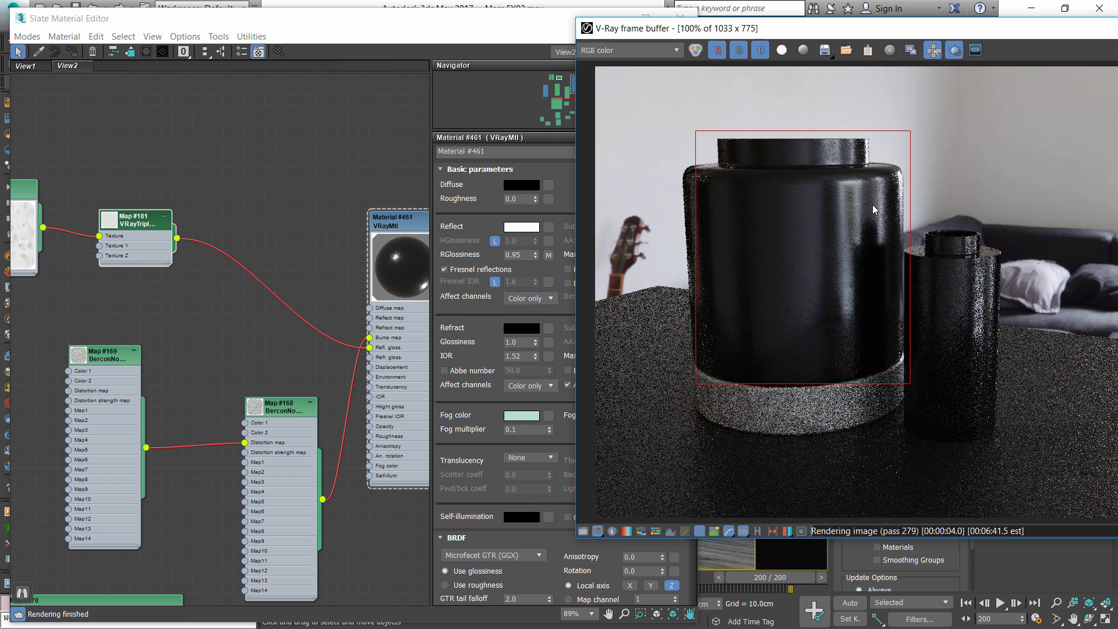
- Set the scale of the fingerprint VRayTriplanarTex to 0.1
{"action": "double_click", "coordinate": [142, 220]}
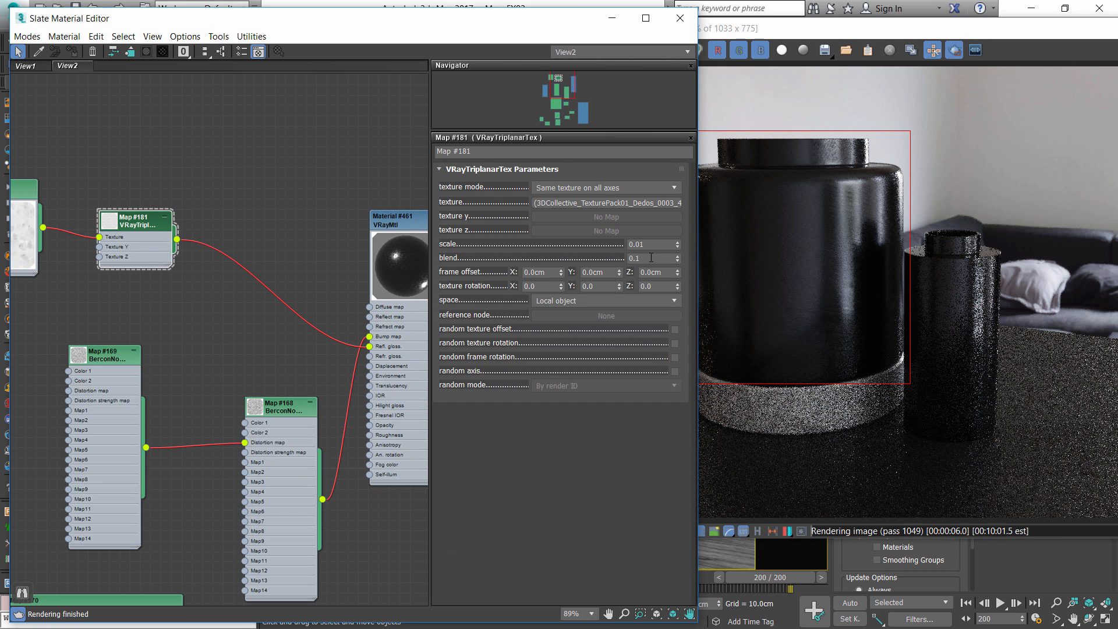
{"action": "left_click_drag", "start_coordinate": [654, 258], "coordinate": [581, 258]}
{"action": "left_click_drag", "start_coordinate": [653, 244], "coordinate": [537, 252]}
{"action": "type", "text": "0.1"}
{"action": "key", "text": "Return"}
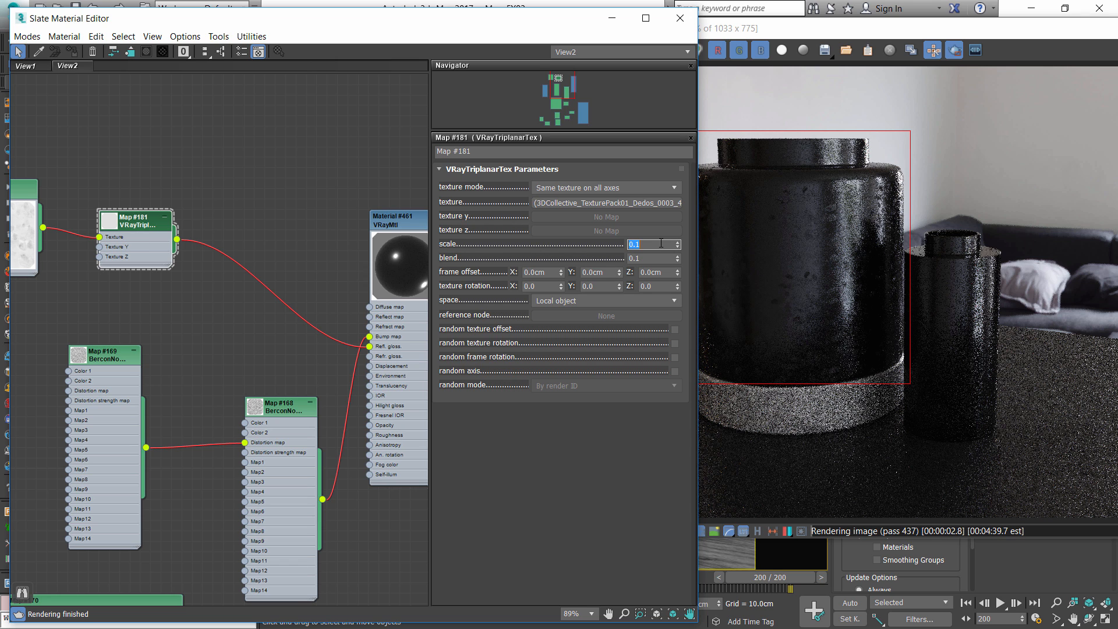
- Set the fingerprint VRayTriplanarTex scale to 0.05 and check the smudges in the render
{"action": "type", "text": "0.05"}
{"action": "key", "text": "Return"}
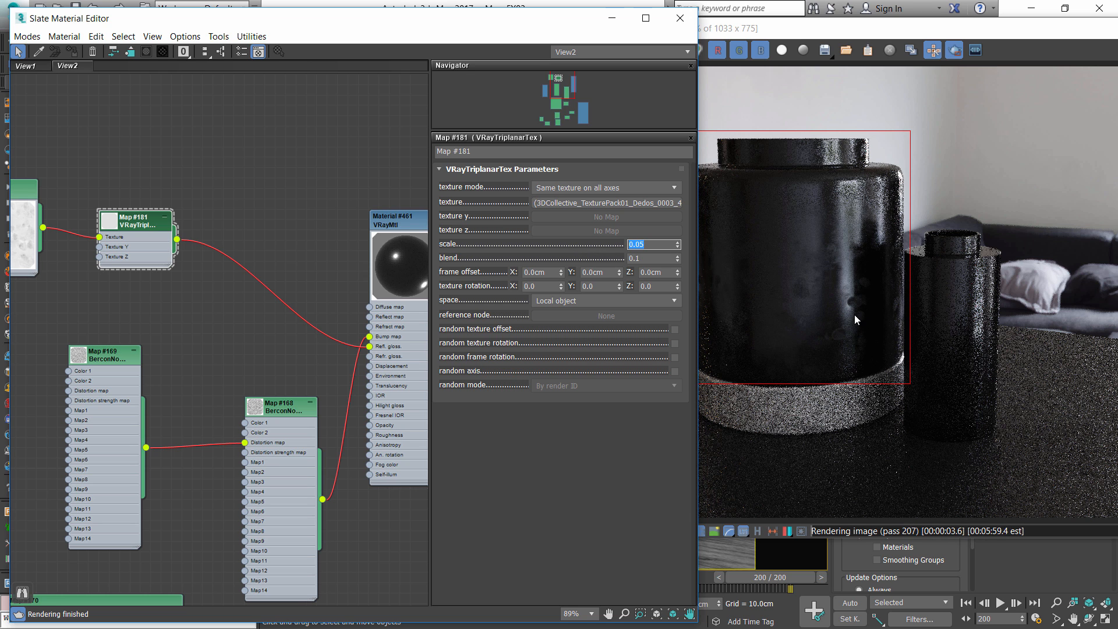
{"action": "left_click", "coordinate": [826, 268]}
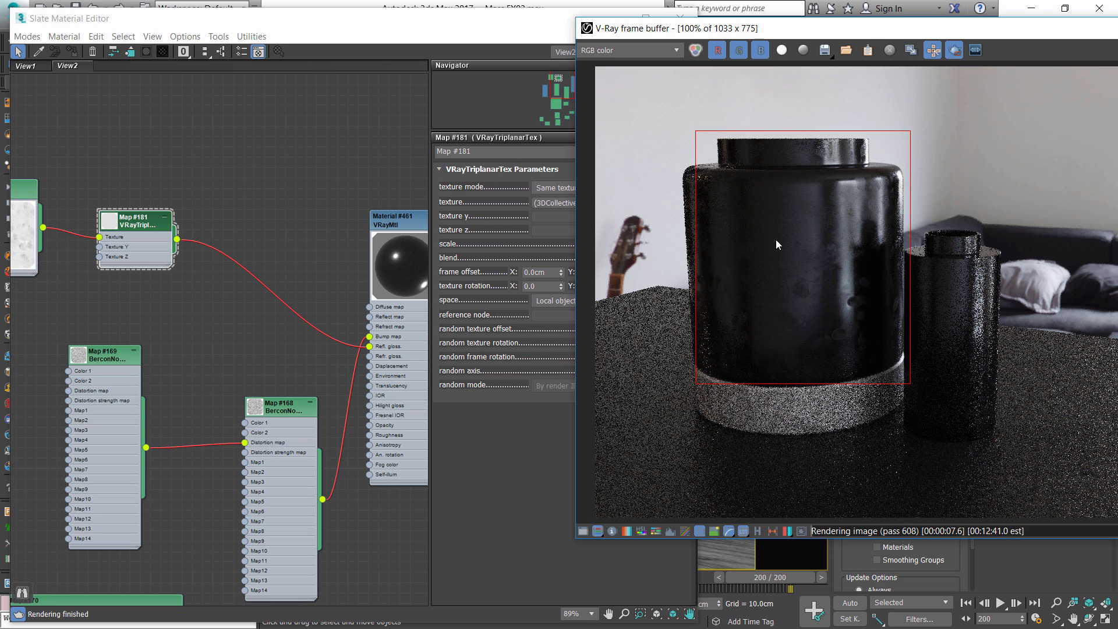
- Set the glass VRayMtl's refraction color back to pure white
{"action": "left_click", "coordinate": [328, 309]}
{"action": "scroll", "coordinate": [324, 295], "scroll_direction": "down", "scroll_amount": 2}
{"action": "double_click", "coordinate": [341, 242]}
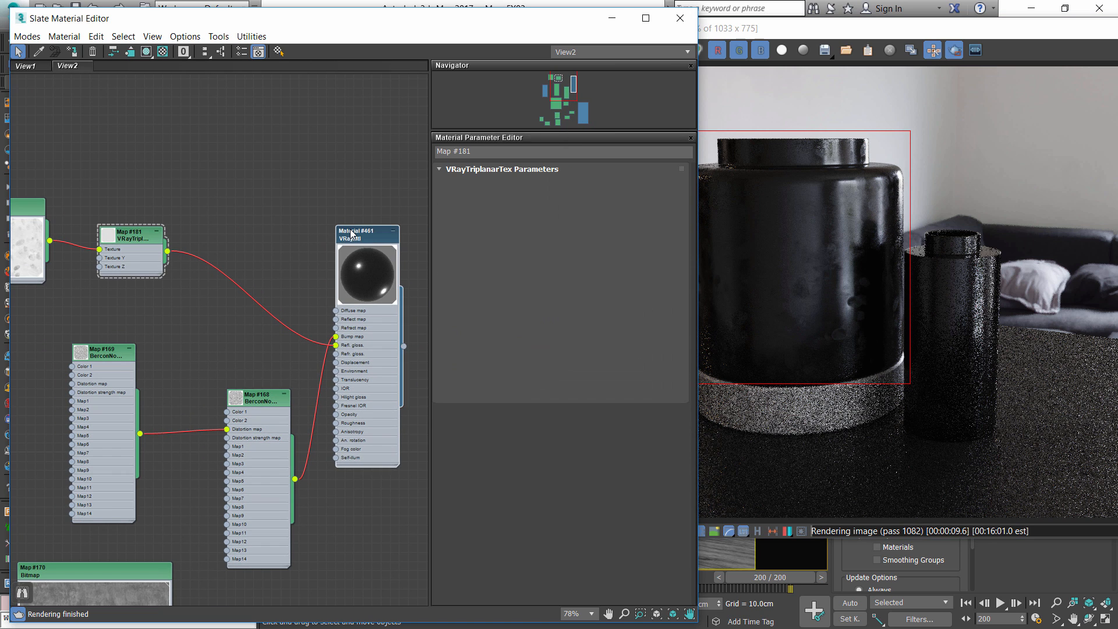
{"action": "left_click", "coordinate": [523, 332]}
{"action": "left_click", "coordinate": [204, 249]}
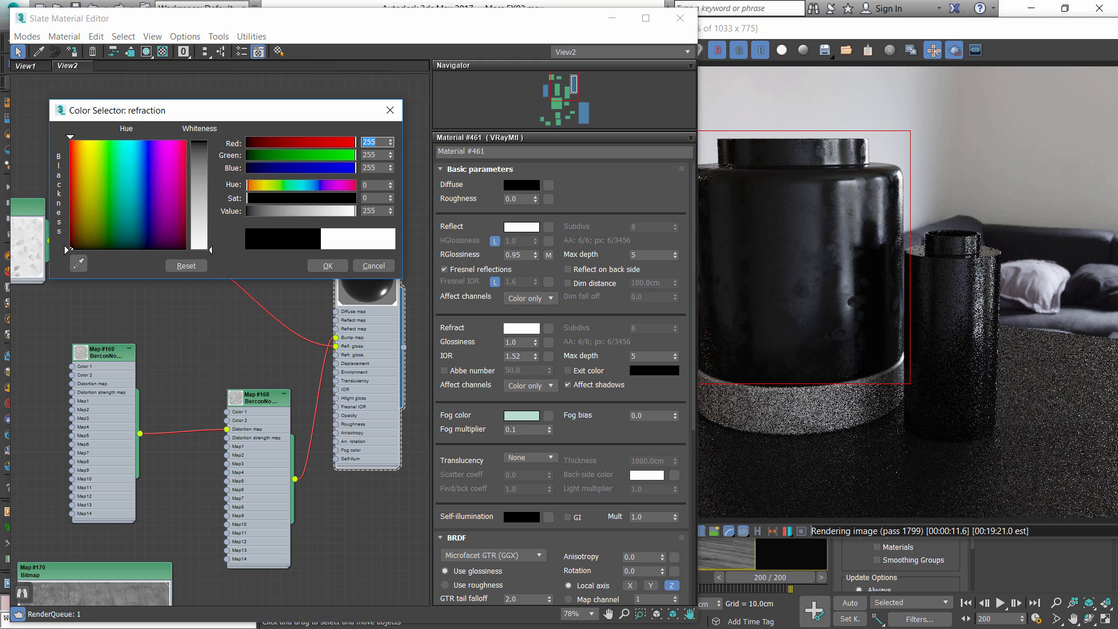
{"action": "left_click", "coordinate": [329, 265]}
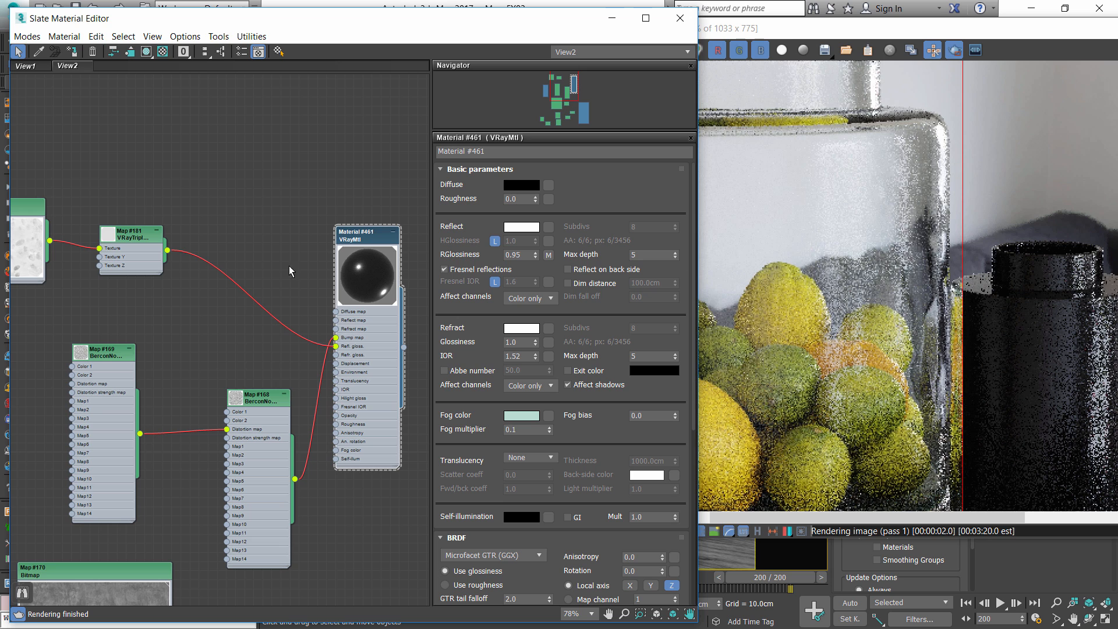
- Make room beside the fingerprint bitmap and add an Output map node next to it
{"action": "left_click_drag", "start_coordinate": [131, 236], "coordinate": [221, 236]}
{"action": "right_click", "coordinate": [149, 287]}
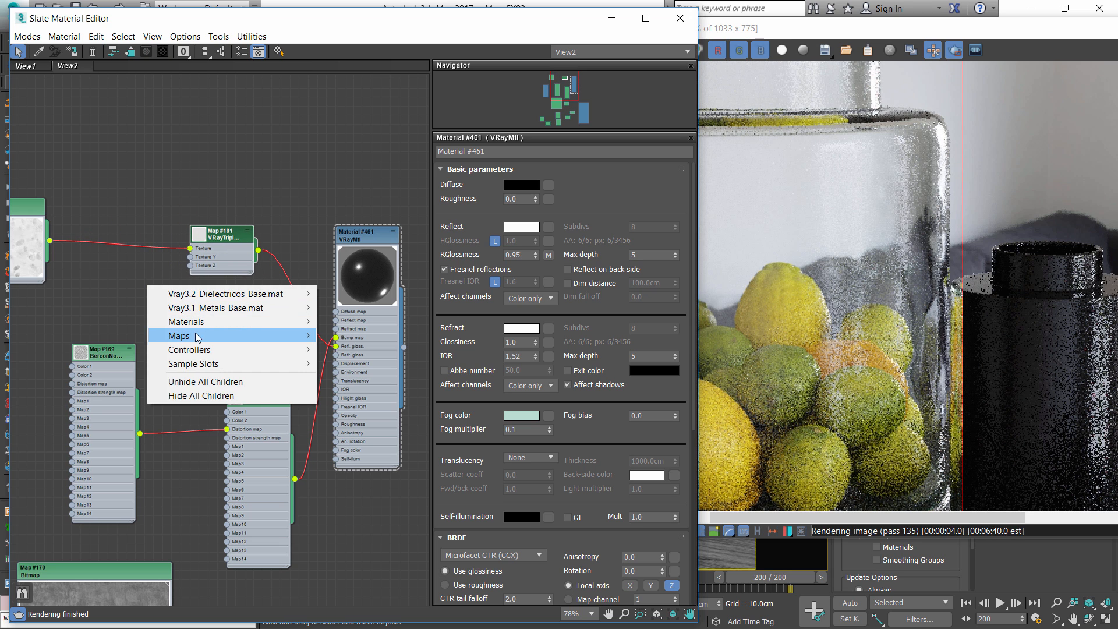
{"action": "mouse_move", "coordinate": [195, 333]}
{"action": "mouse_move", "coordinate": [100, 337]}
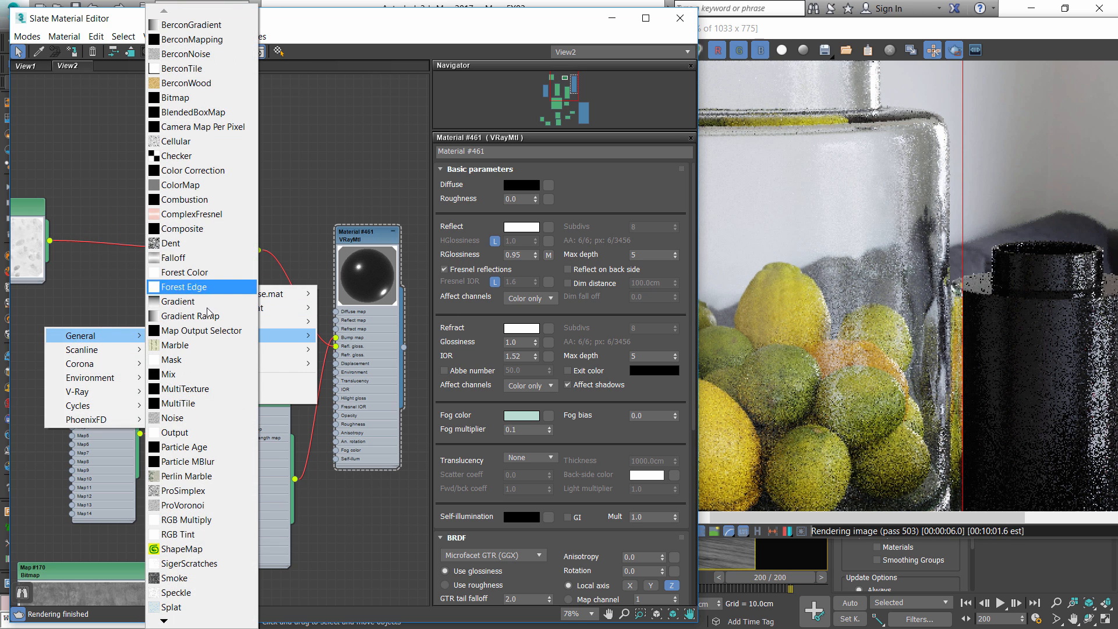
{"action": "left_click", "coordinate": [178, 433]}
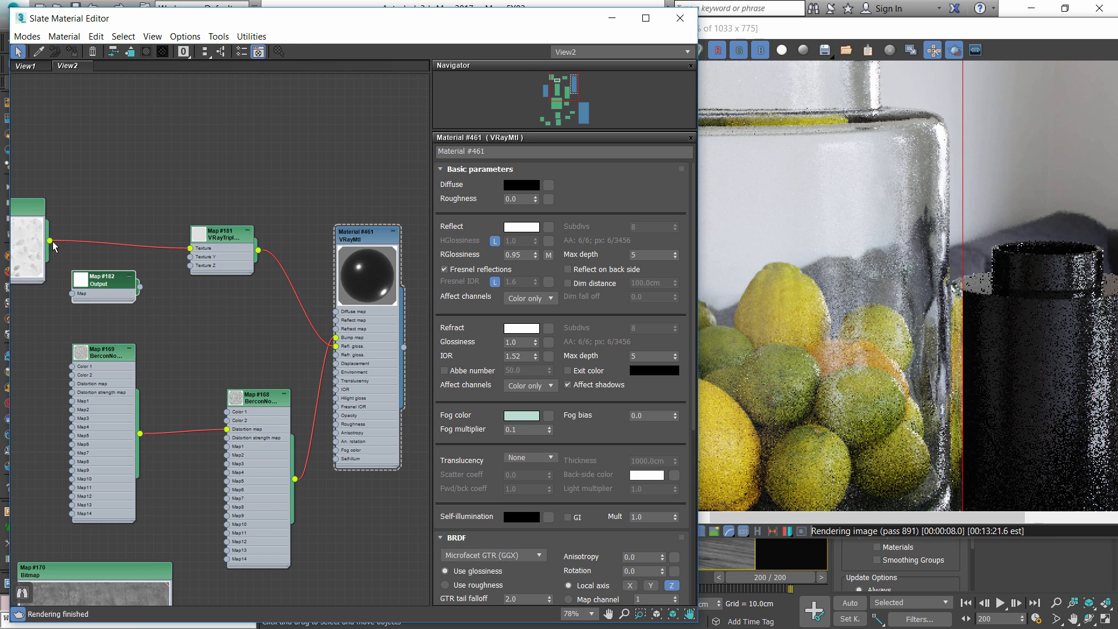
{"action": "left_click_drag", "start_coordinate": [68, 282], "coordinate": [67, 279]}
- Route the fingerprint bitmap through the Output map into the VRayTriplanarTex Texture input, and position the Output node between them
{"action": "left_click_drag", "start_coordinate": [50, 240], "coordinate": [71, 293]}
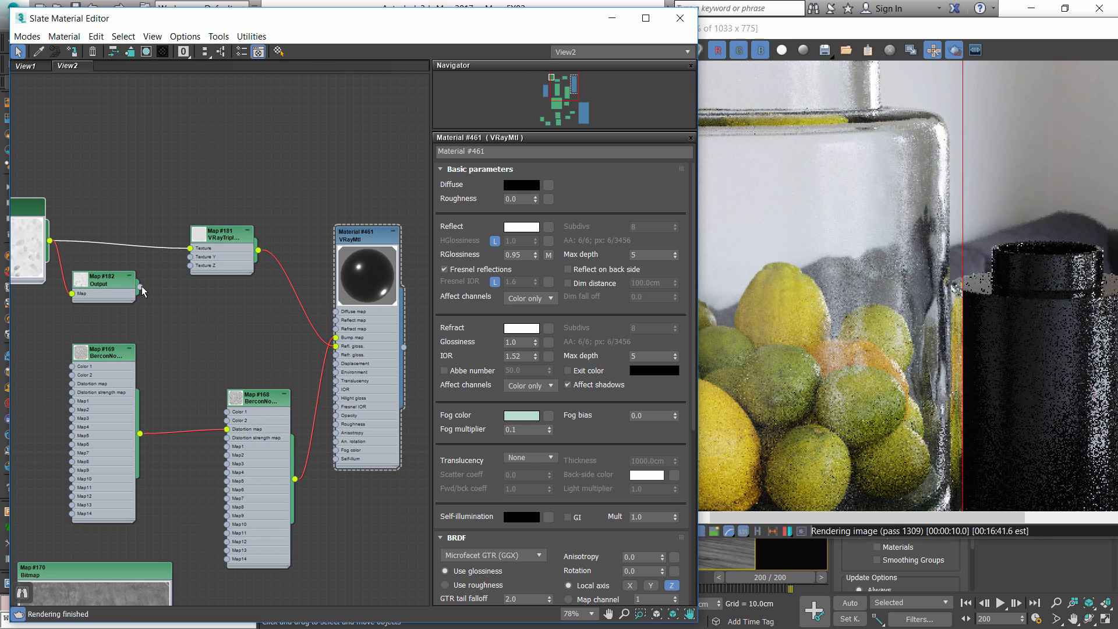
{"action": "left_click_drag", "start_coordinate": [194, 254], "coordinate": [191, 249]}
{"action": "left_click_drag", "start_coordinate": [100, 285], "coordinate": [121, 258]}
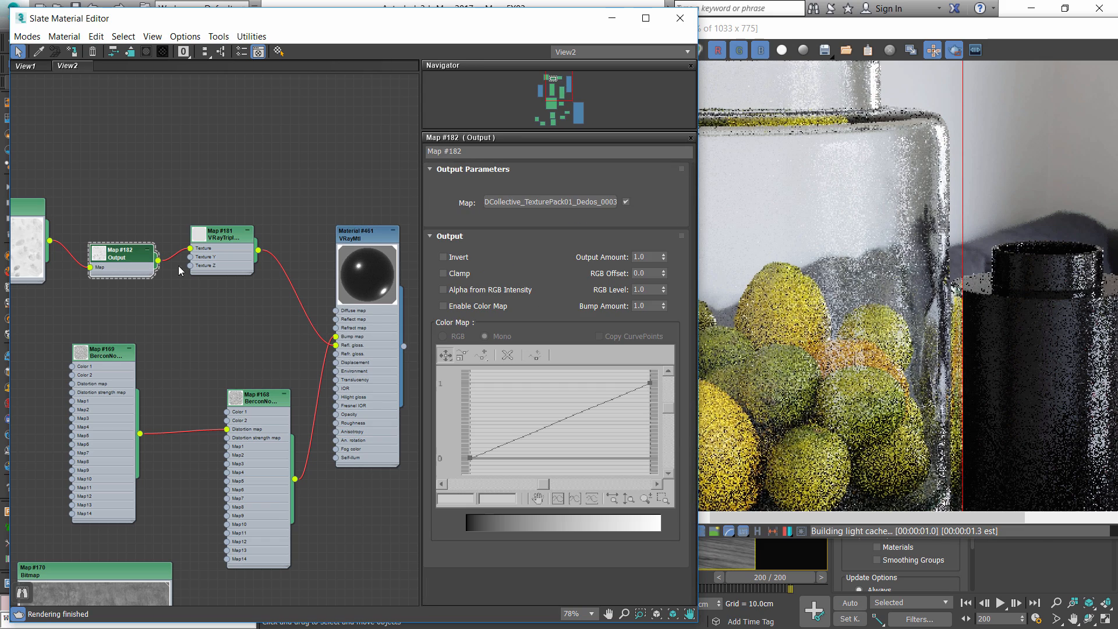
- Enable the Output map's color map and set the value of its curve's starting point to 0.5
{"action": "left_click", "coordinate": [443, 305]}
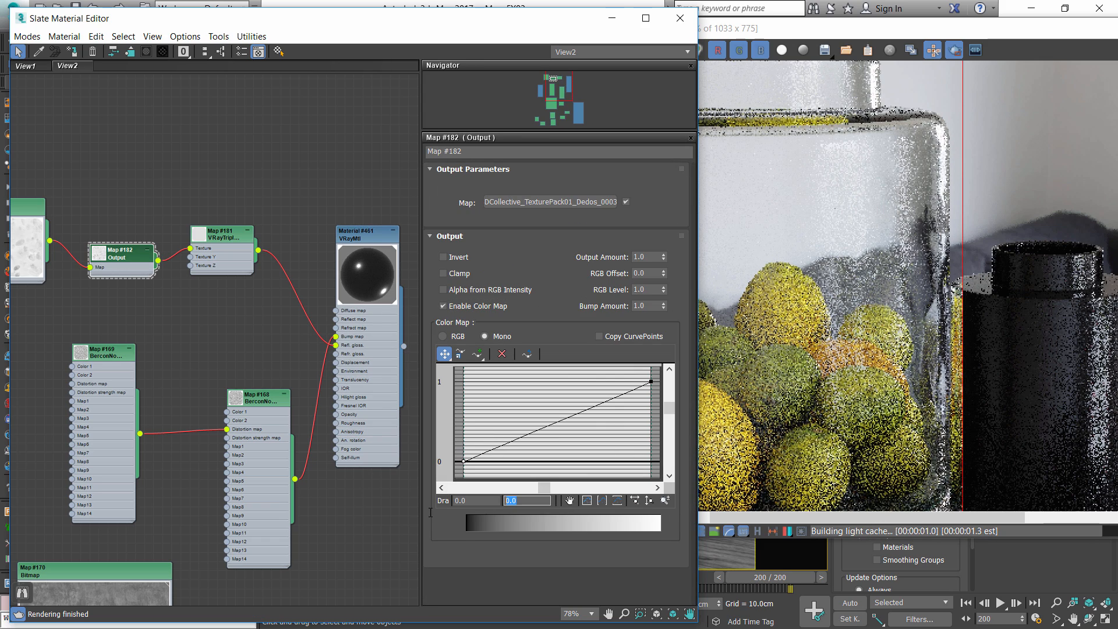
{"action": "type", "text": "0.5"}
{"action": "key", "text": "Return"}
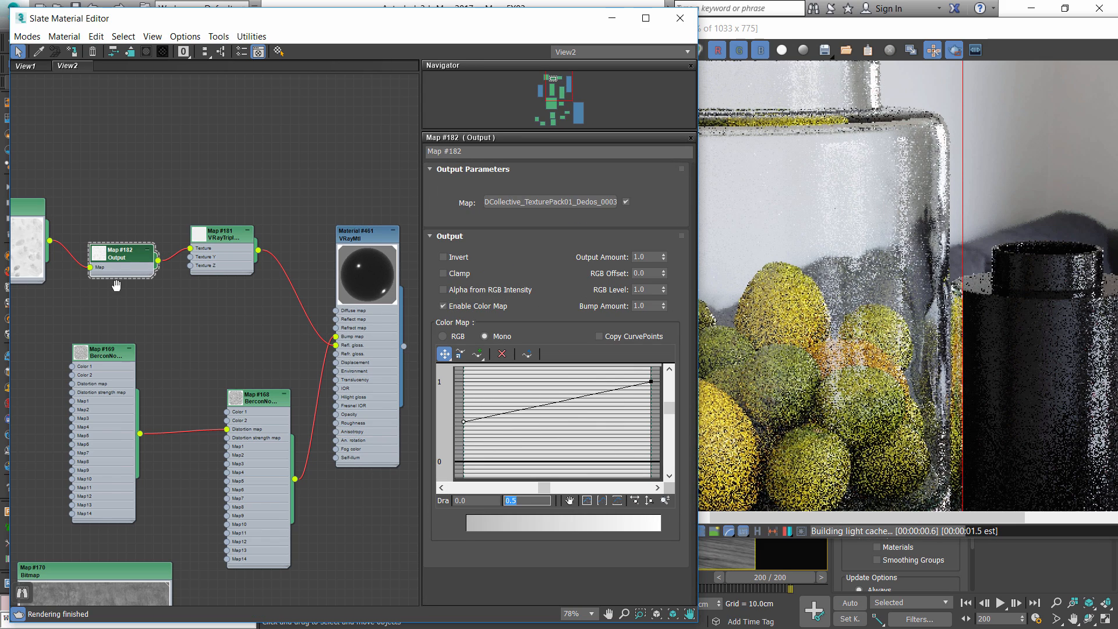
- Enlarge the thumbnails of the Output and VRayTriplanarTex nodes and align both with the fingerprint bitmap
{"action": "middle_click_drag", "start_coordinate": [121, 263], "coordinate": [208, 252]}
{"action": "double_click", "coordinate": [187, 242]}
{"action": "left_click_drag", "start_coordinate": [204, 247], "coordinate": [195, 192]}
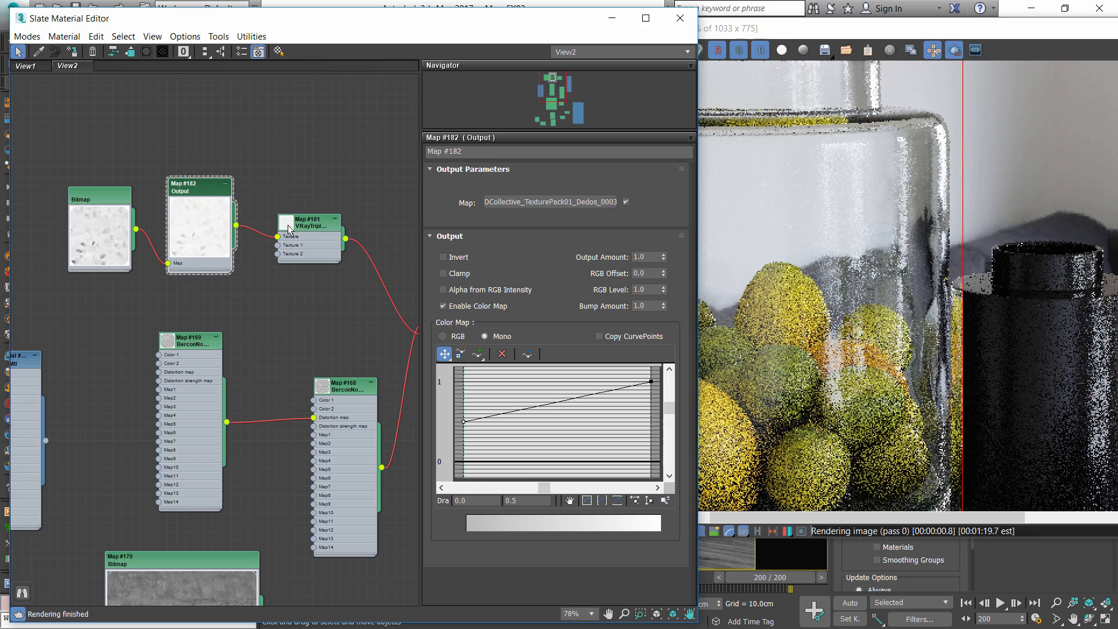
{"action": "double_click", "coordinate": [286, 223]}
{"action": "left_click_drag", "start_coordinate": [307, 223], "coordinate": [307, 177]}
- Examine the fingerprint smudges on the large jar's glass in the render at close range
{"action": "left_click", "coordinate": [870, 184]}
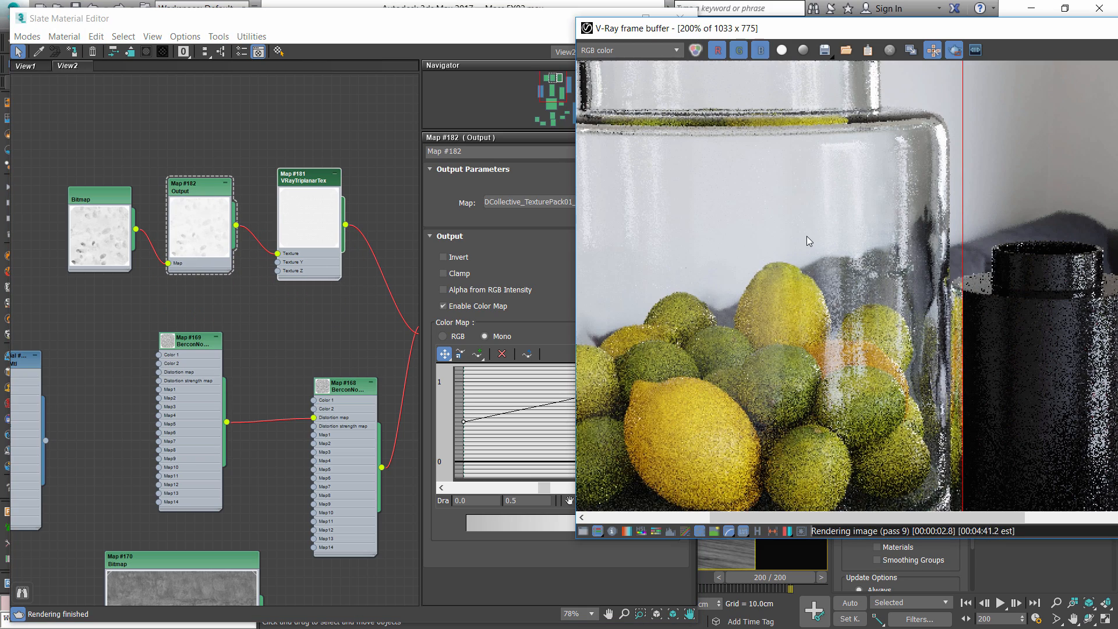
{"action": "scroll", "coordinate": [852, 253], "scroll_direction": "down", "scroll_amount": 1}
{"action": "scroll", "coordinate": [851, 254], "scroll_direction": "up", "scroll_amount": 1}
{"action": "scroll", "coordinate": [863, 244], "scroll_direction": "up", "scroll_amount": 1}
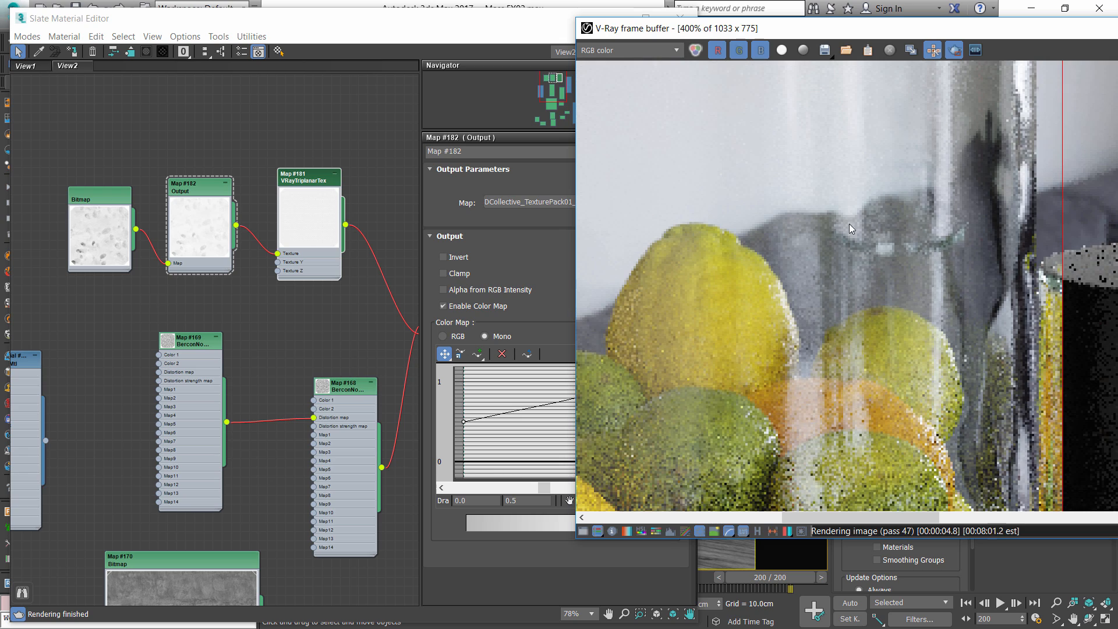
{"action": "scroll", "coordinate": [847, 285], "scroll_direction": "down", "scroll_amount": 1}
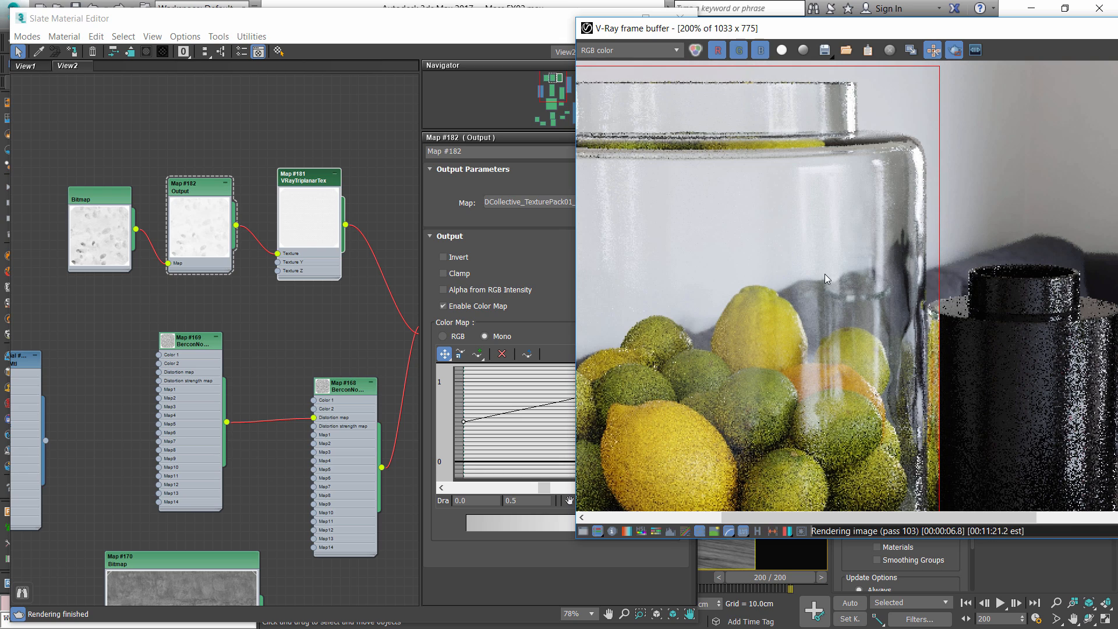
{"action": "scroll", "coordinate": [822, 275], "scroll_direction": "down", "scroll_amount": 1}
{"action": "scroll", "coordinate": [848, 250], "scroll_direction": "up", "scroll_amount": 1}
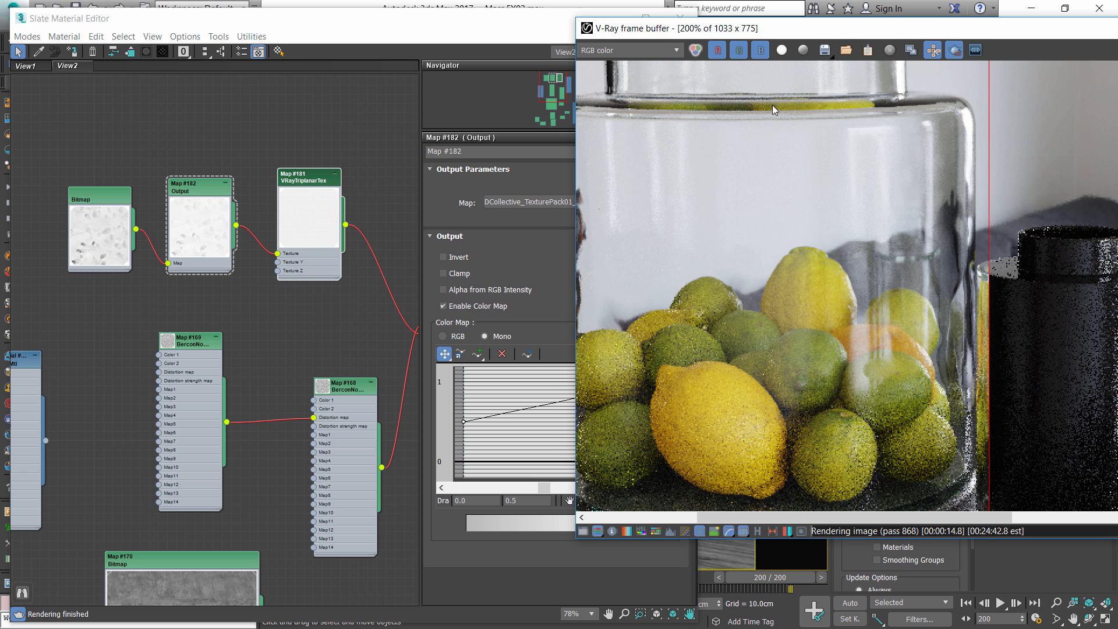
{"action": "middle_click_drag", "start_coordinate": [890, 300], "coordinate": [832, 301]}
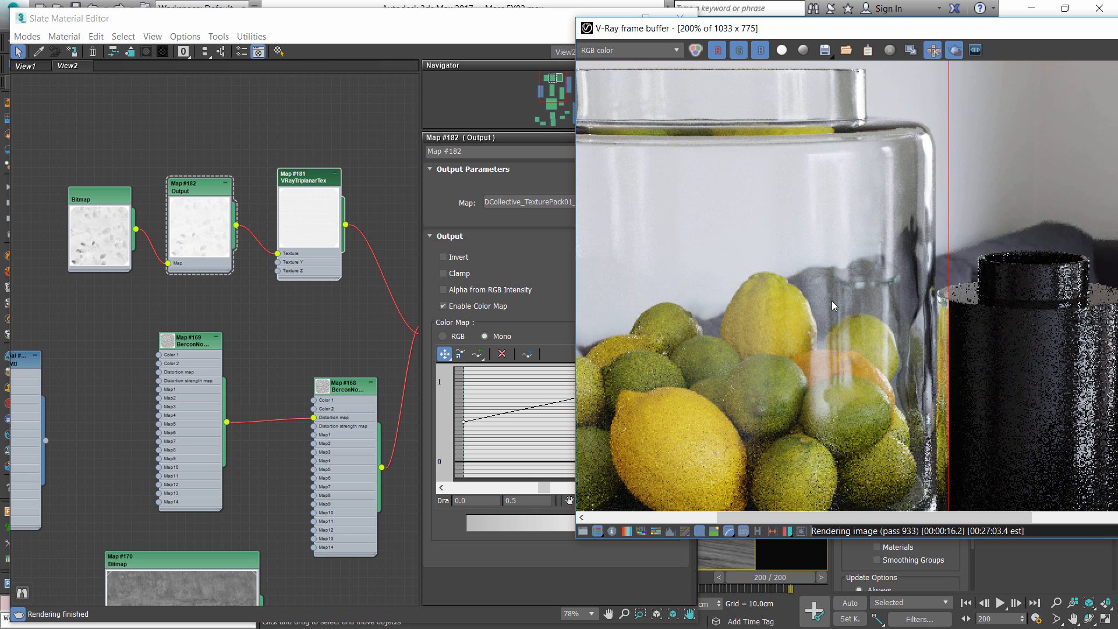
- Examine the jar's VRayReflection channel in the frame buffer, and return to the RGB color view
{"action": "left_click", "coordinate": [636, 52]}
{"action": "left_click", "coordinate": [607, 123]}
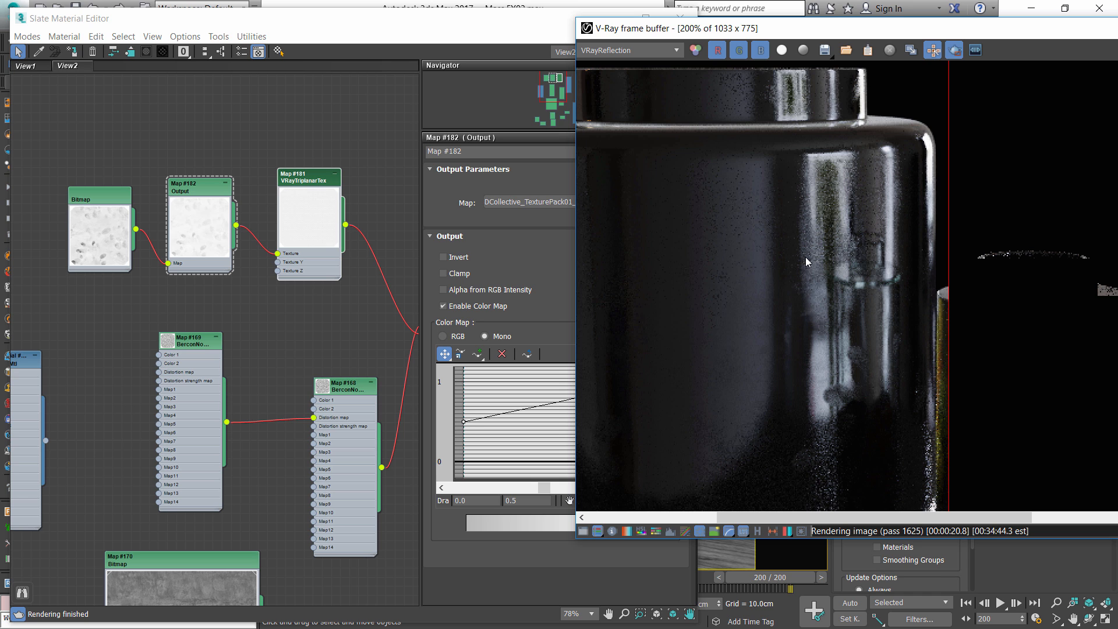
{"action": "left_click", "coordinate": [612, 50]}
{"action": "left_click", "coordinate": [617, 60]}
{"action": "scroll", "coordinate": [850, 288], "scroll_direction": "down", "scroll_amount": 2}
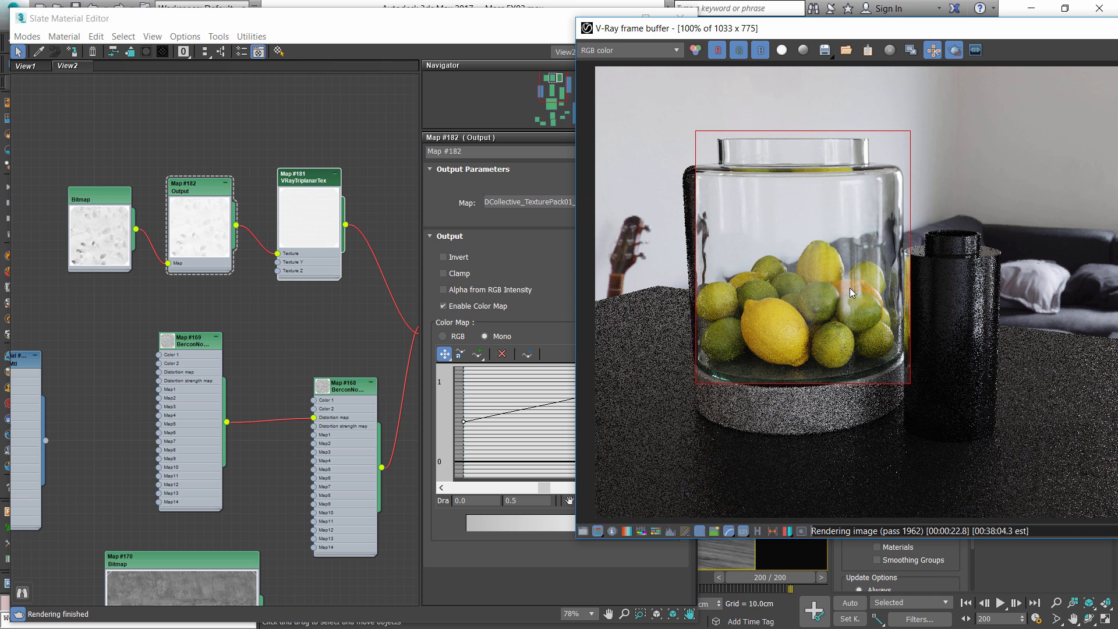
- Turn off the render region and inspect both jars up close in the full-frame render
{"action": "left_click", "coordinate": [954, 50]}
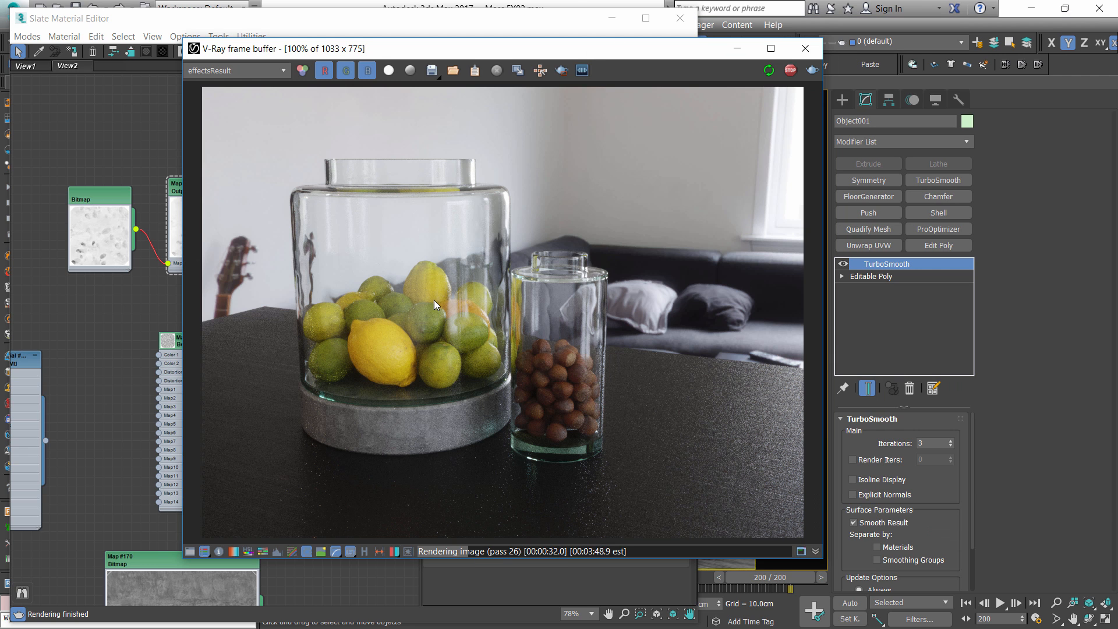
{"action": "scroll", "coordinate": [435, 299], "scroll_direction": "up", "scroll_amount": 1}
{"action": "middle_click_drag", "start_coordinate": [447, 350], "coordinate": [476, 349]}
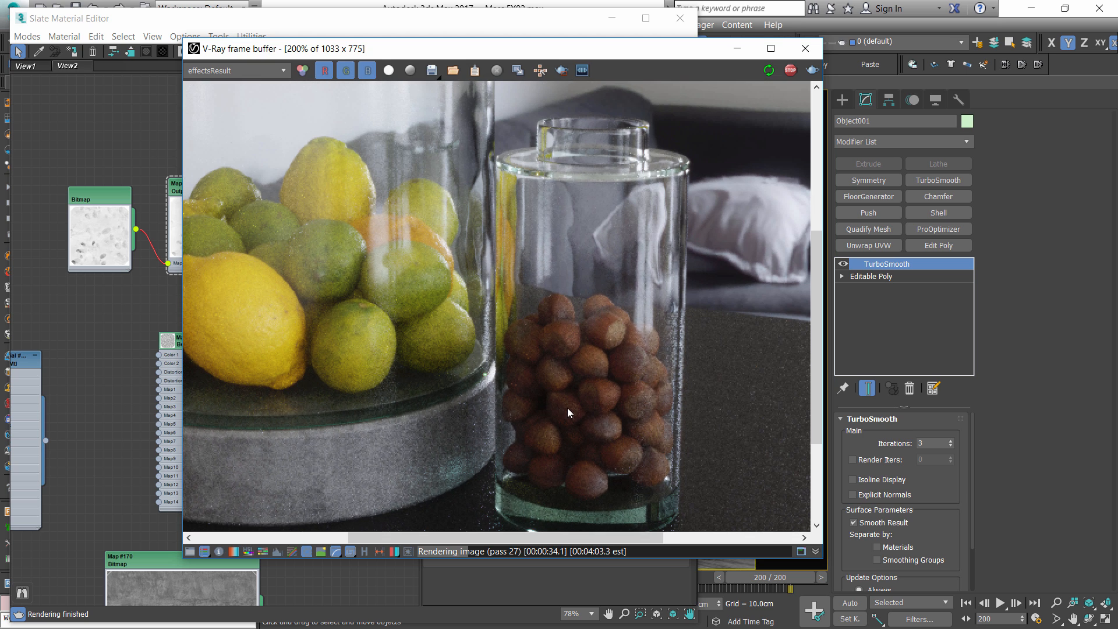
- View the full render of both jars at 100%, and return to the Slate Material Editor
{"action": "middle_click_drag", "start_coordinate": [602, 418], "coordinate": [605, 347]}
{"action": "scroll", "coordinate": [605, 347], "scroll_direction": "down", "scroll_amount": 1}
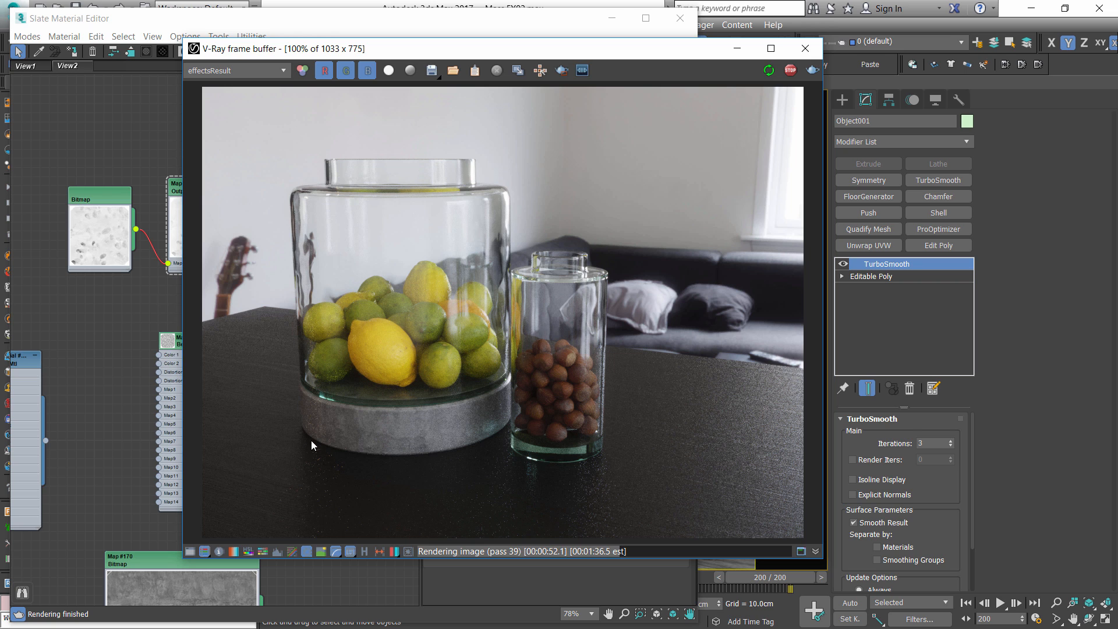
{"action": "left_click", "coordinate": [104, 389]}
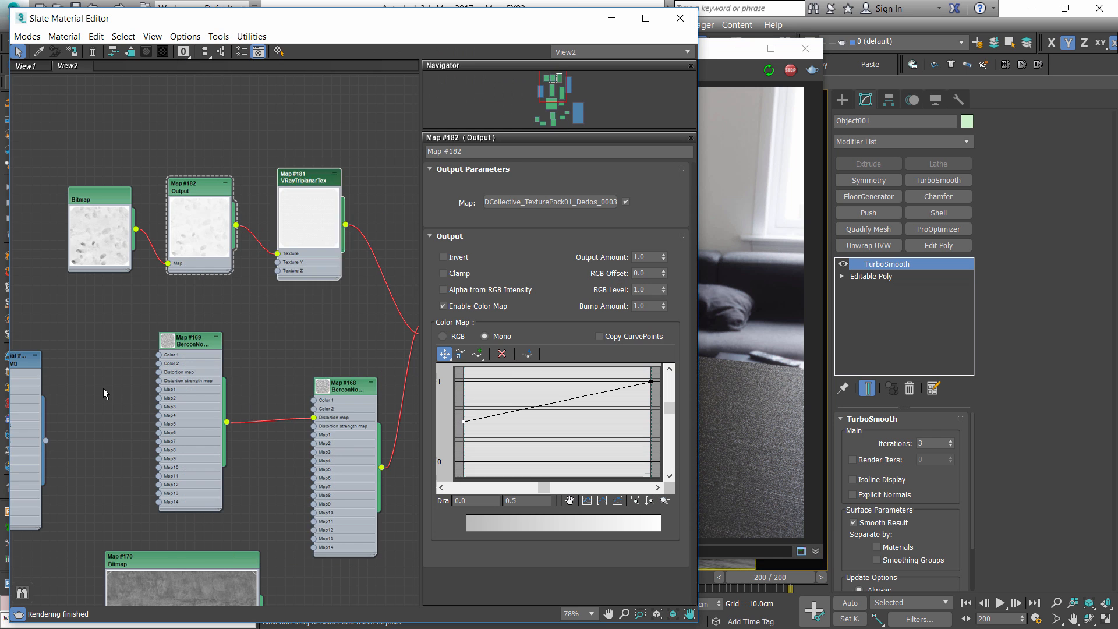
- Align the small concrete bitmap node feeding the Output maps level with its VRayTriplanarTex node
{"action": "middle_click_drag", "start_coordinate": [150, 454], "coordinate": [266, 276]}
{"action": "scroll", "coordinate": [266, 277], "scroll_direction": "down", "scroll_amount": 2}
{"action": "middle_click_drag", "start_coordinate": [330, 356], "coordinate": [235, 387]}
{"action": "scroll", "coordinate": [272, 466], "scroll_direction": "down", "scroll_amount": 3}
{"action": "scroll", "coordinate": [272, 483], "scroll_direction": "up", "scroll_amount": 3}
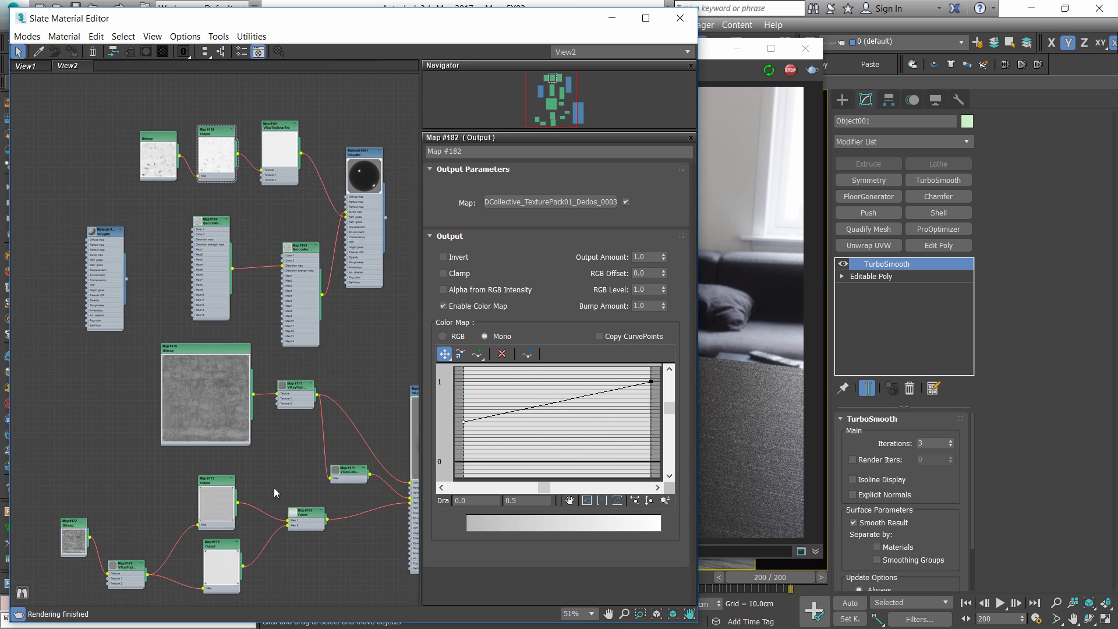
{"action": "middle_click_drag", "start_coordinate": [274, 488], "coordinate": [302, 370]}
{"action": "scroll", "coordinate": [250, 422], "scroll_direction": "up", "scroll_amount": 1}
{"action": "scroll", "coordinate": [238, 420], "scroll_direction": "down", "scroll_amount": 1}
{"action": "left_click_drag", "start_coordinate": [71, 422], "coordinate": [67, 469]}
{"action": "scroll", "coordinate": [67, 473], "scroll_direction": "up", "scroll_amount": 2}
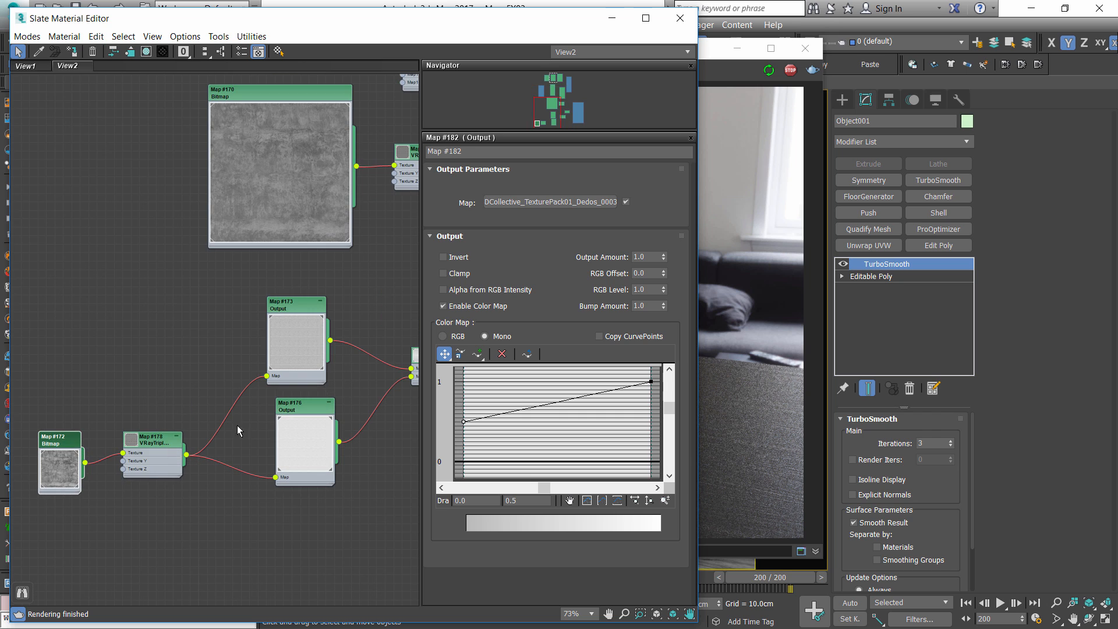
- Align the concrete material's upper Output node with the lower one, and lower the Falloff node to sit midway between them
{"action": "left_click", "coordinate": [320, 334]}
{"action": "middle_click_drag", "start_coordinate": [250, 373], "coordinate": [233, 375]}
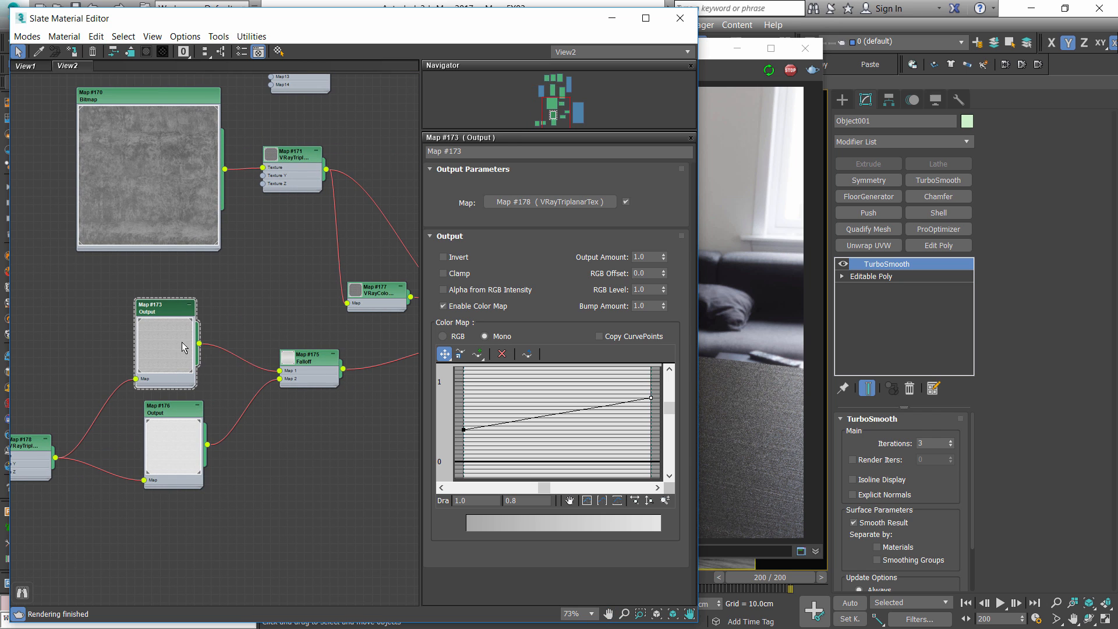
{"action": "left_click_drag", "start_coordinate": [182, 344], "coordinate": [191, 344]}
{"action": "left_click_drag", "start_coordinate": [319, 363], "coordinate": [316, 390]}
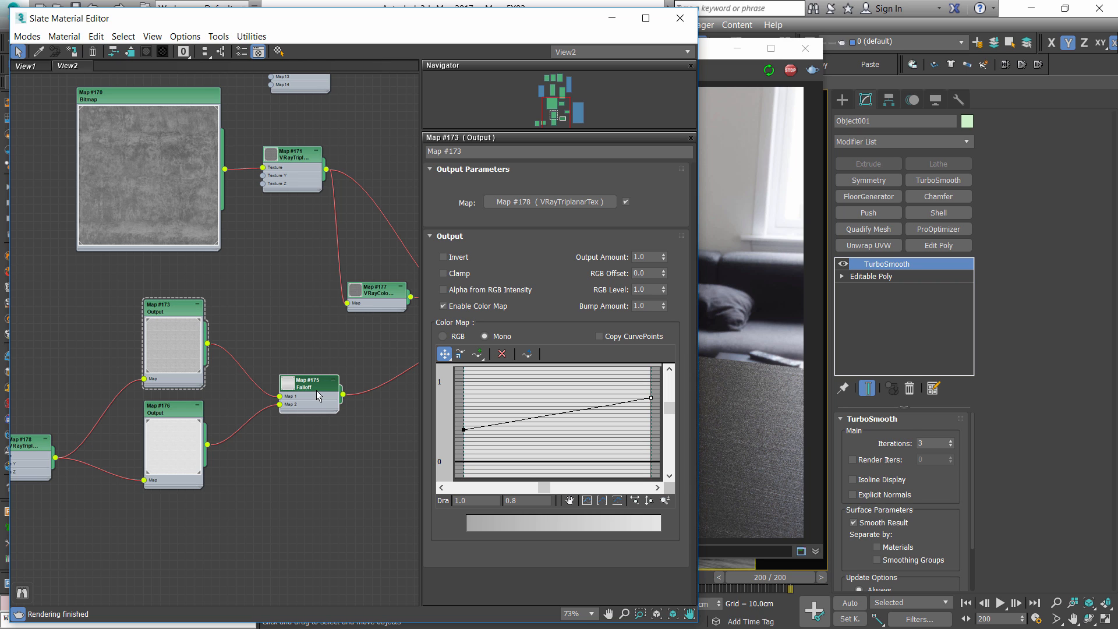
- Review the Falloff and its Output maps' settings feeding the concrete VRayMtl, and close the Slate Material Editor
{"action": "double_click", "coordinate": [313, 385]}
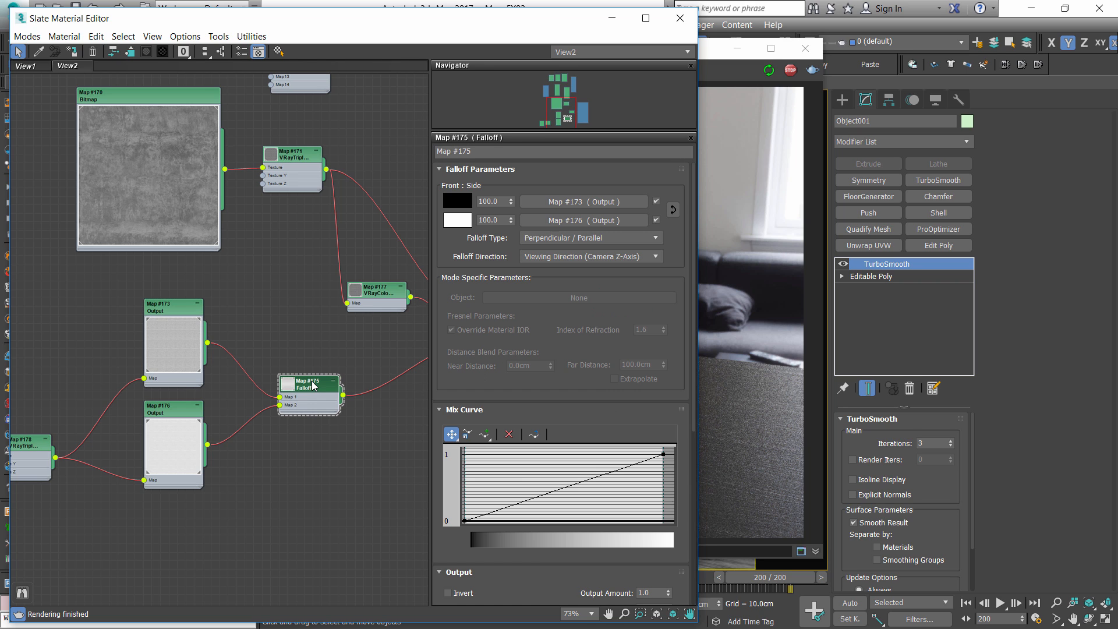
{"action": "middle_click_drag", "start_coordinate": [303, 388], "coordinate": [279, 393]}
{"action": "double_click", "coordinate": [161, 414]}
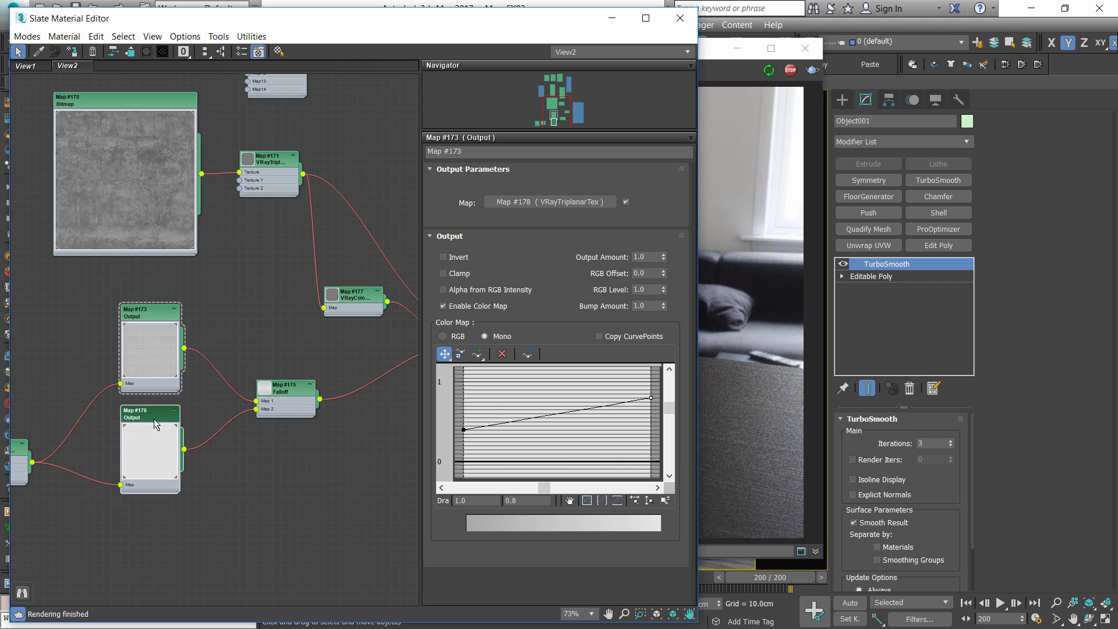
{"action": "middle_click_drag", "start_coordinate": [243, 467], "coordinate": [102, 538]}
{"action": "scroll", "coordinate": [197, 495], "scroll_direction": "down", "scroll_amount": 2}
{"action": "middle_click_drag", "start_coordinate": [261, 330], "coordinate": [130, 384]}
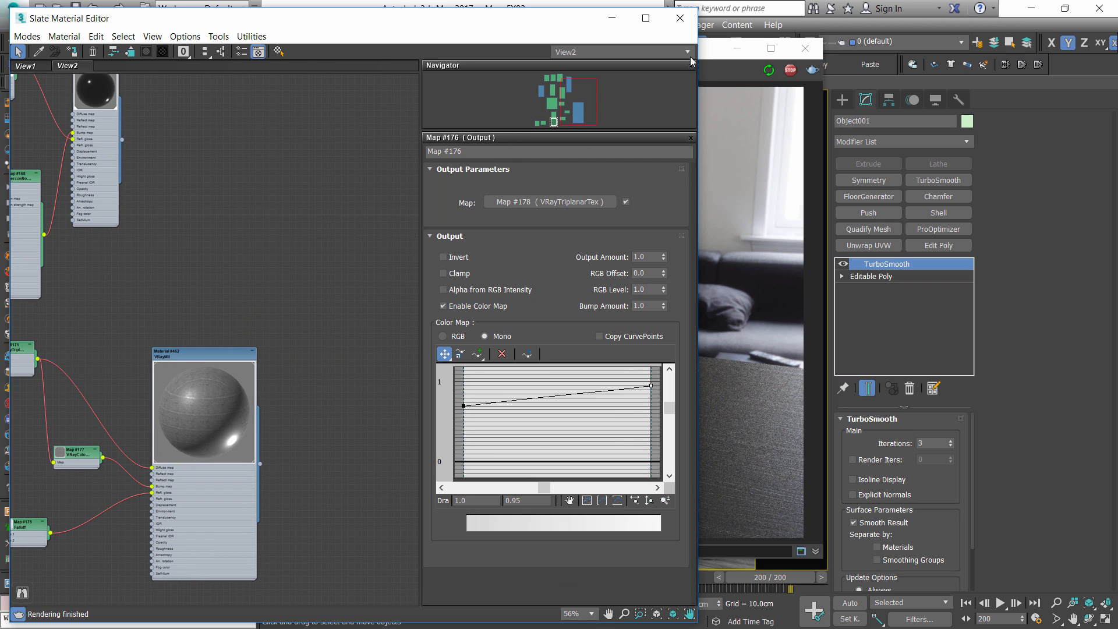
{"action": "left_click", "coordinate": [681, 19]}
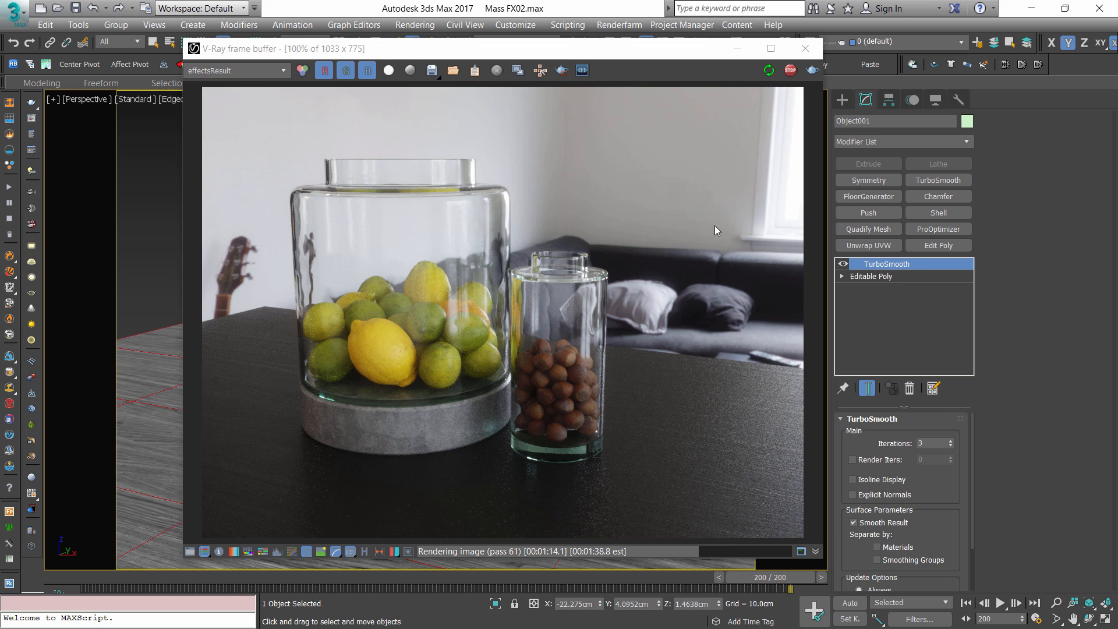